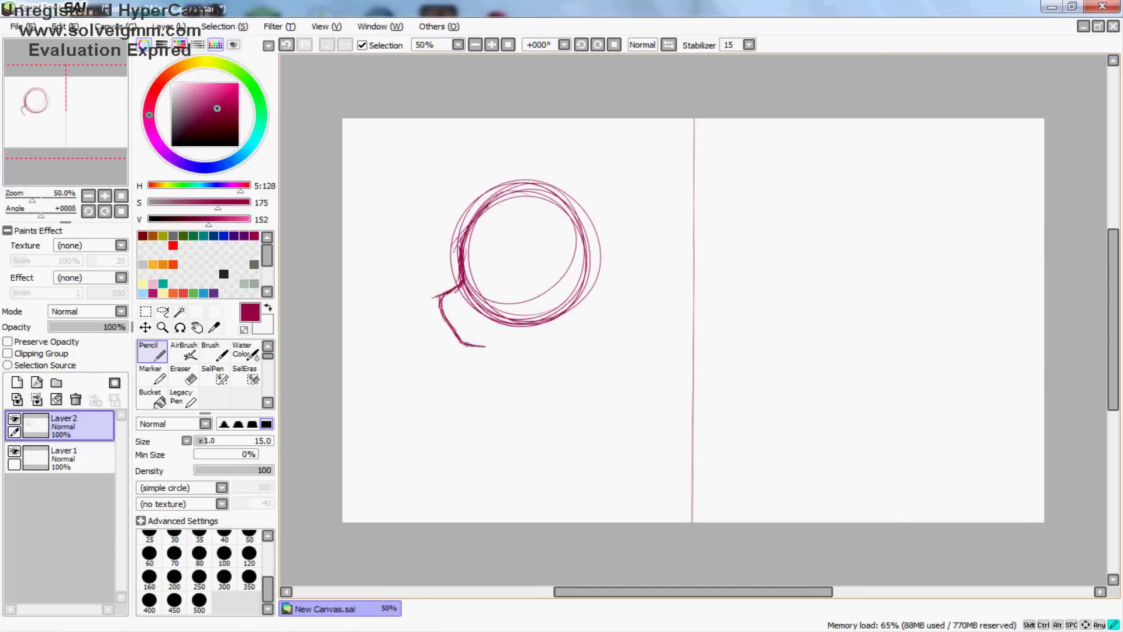
Step: Sketch the first pony's pointed ear, back of the head, neck and body outline around the circular head guide
{"action": "mouse_move", "coordinate": [540, 249]}
{"action": "left_mouse_down"}
{"action": "mouse_move", "coordinate": [556, 179]}
{"action": "mouse_move", "coordinate": [599, 276]}
{"action": "mouse_move", "coordinate": [558, 297]}
{"action": "left_mouse_up"}
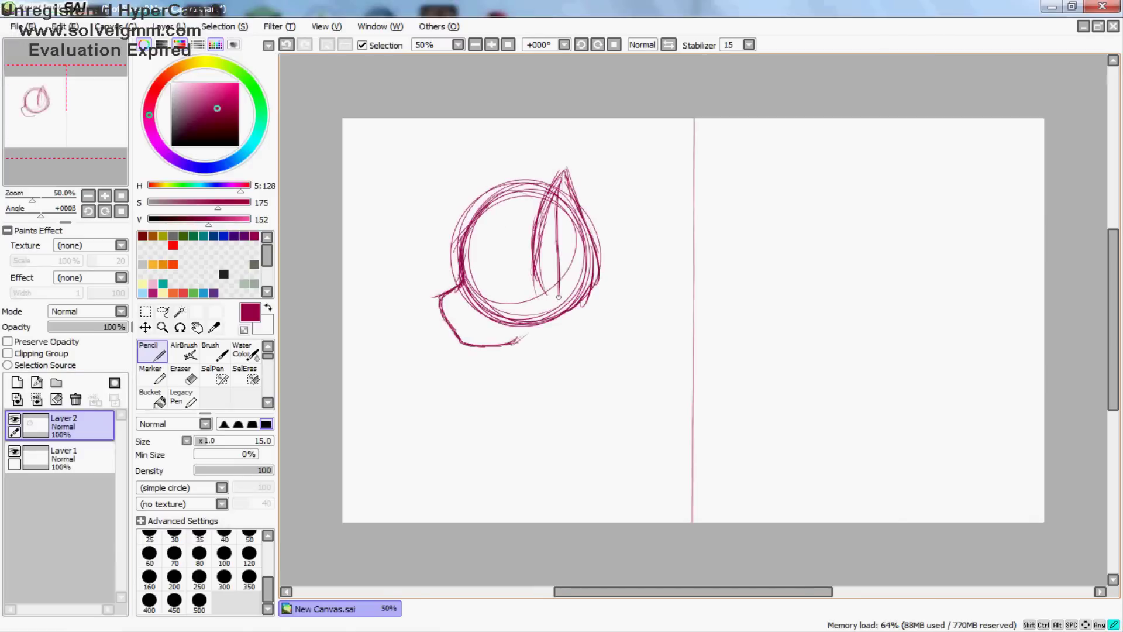
{"action": "mouse_move", "coordinate": [566, 176]}
{"action": "left_mouse_down"}
{"action": "mouse_move", "coordinate": [549, 339]}
{"action": "mouse_move", "coordinate": [608, 284]}
{"action": "left_mouse_up"}
{"action": "left_click_drag", "start_coordinate": [563, 339], "coordinate": [565, 389]}
{"action": "mouse_move", "coordinate": [497, 354]}
{"action": "left_mouse_down"}
{"action": "mouse_move", "coordinate": [496, 374]}
{"action": "mouse_move", "coordinate": [584, 521]}
{"action": "left_mouse_up"}
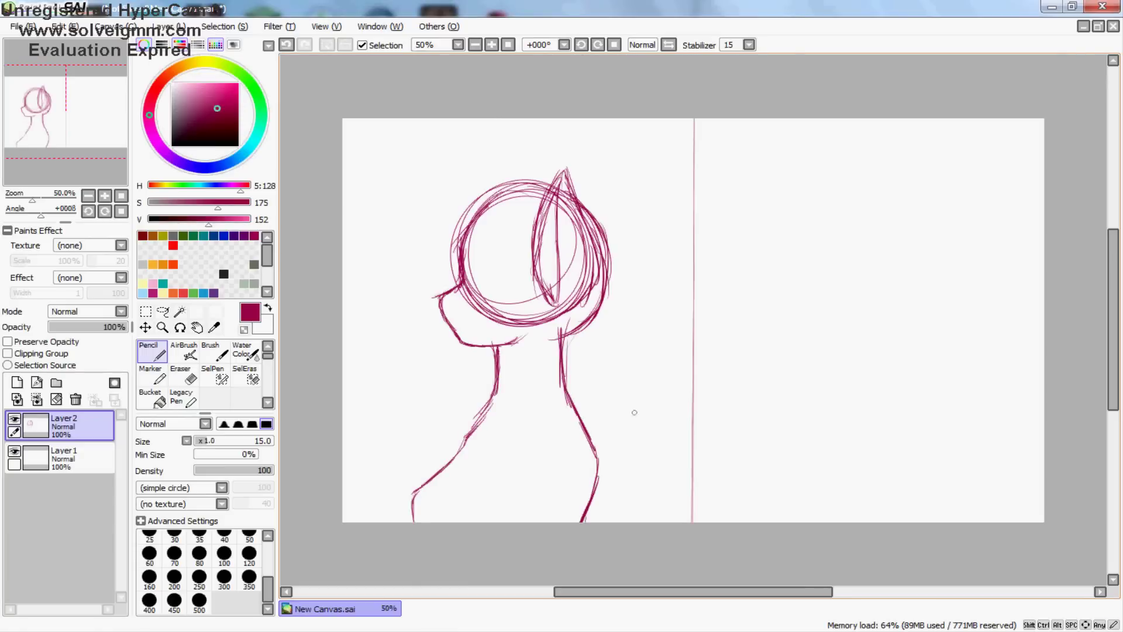
Step: Mark an X on the first pony's torso and sketch the curved shoulder line around it
{"action": "mouse_move", "coordinate": [511, 438]}
{"action": "left_mouse_down"}
{"action": "mouse_move", "coordinate": [554, 475]}
{"action": "mouse_move", "coordinate": [522, 474]}
{"action": "left_mouse_up"}
{"action": "key", "text": "l"}
{"action": "key", "text": "ctrl+t"}
{"action": "key", "text": "n"}
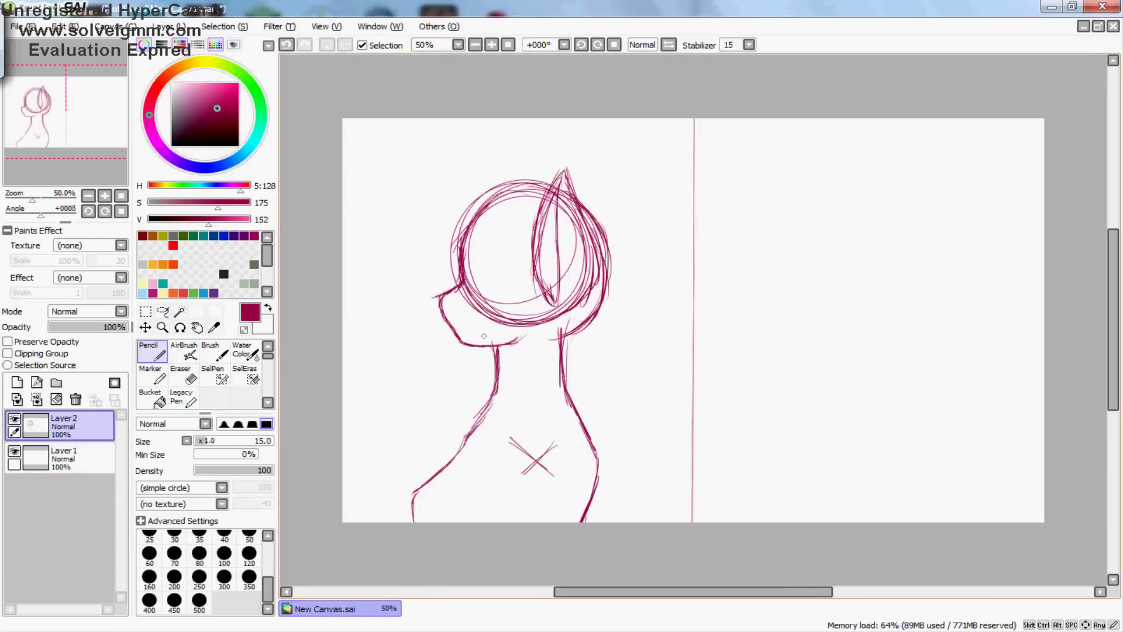
{"action": "left_click_drag", "start_coordinate": [522, 408], "coordinate": [489, 521]}
Step: Copy the lassoed head sketch into the empty half of the canvas, mirrored and tilted slightly downward
{"action": "key", "text": "l"}
{"action": "left_click_drag", "start_coordinate": [439, 292], "coordinate": [559, 345]}
{"action": "left_click", "coordinate": [59, 27]}
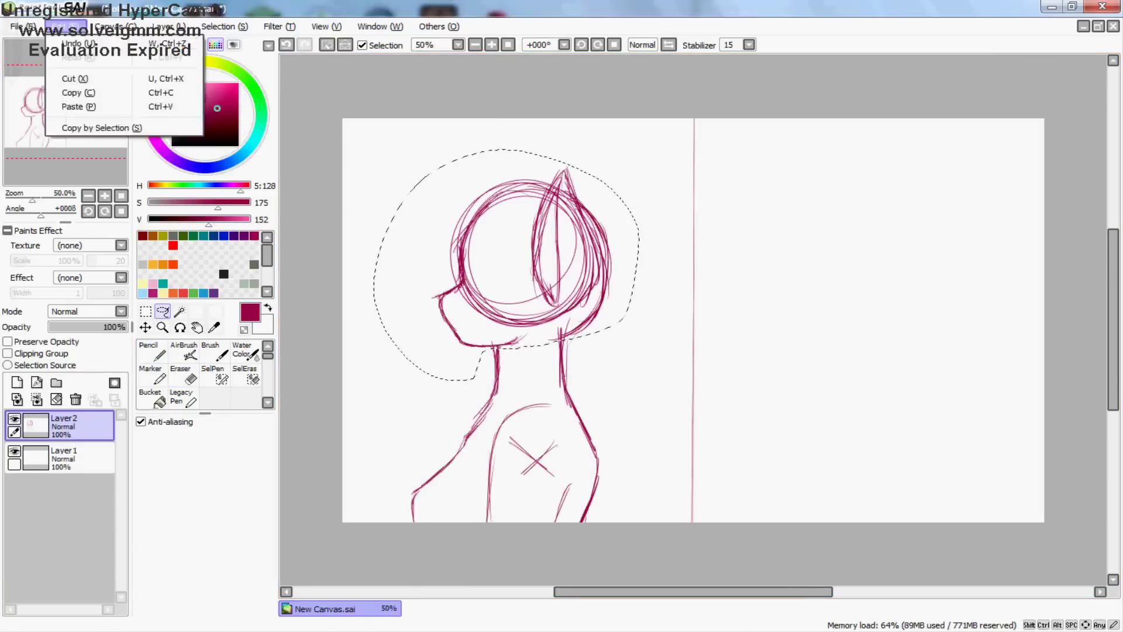
{"action": "left_click", "coordinate": [82, 89]}
{"action": "key", "text": "ctrl+v"}
{"action": "key", "text": "ctrl+t"}
{"action": "left_click_drag", "start_coordinate": [521, 246], "coordinate": [854, 258]}
{"action": "left_click_drag", "start_coordinate": [948, 175], "coordinate": [930, 146]}
{"action": "key", "text": "h"}
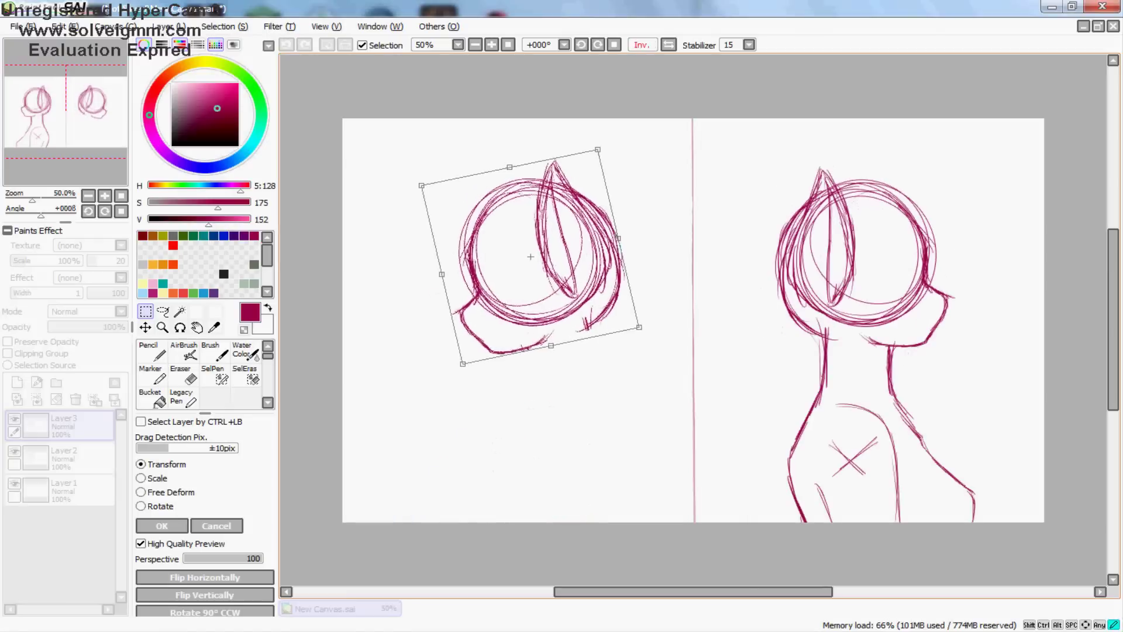
{"action": "key", "text": "Return"}
{"action": "key", "text": "n"}
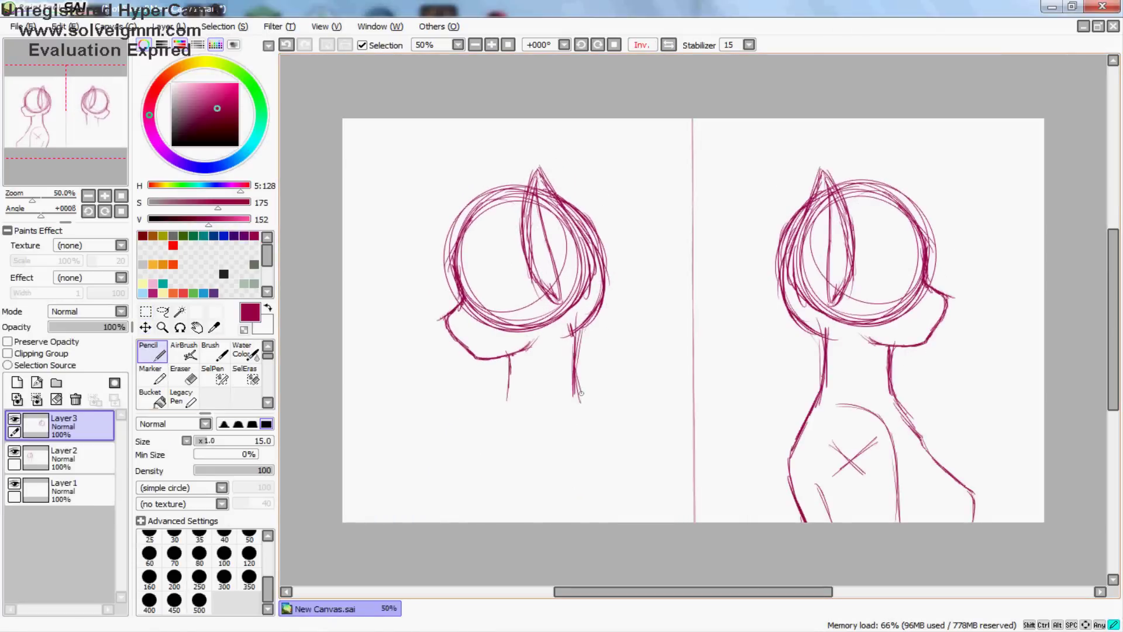
{"action": "key", "text": "ctrl+z"}
{"action": "key", "text": "ctrl+z"}
{"action": "key", "text": "ctrl+z"}
{"action": "key", "text": "ctrl+z"}
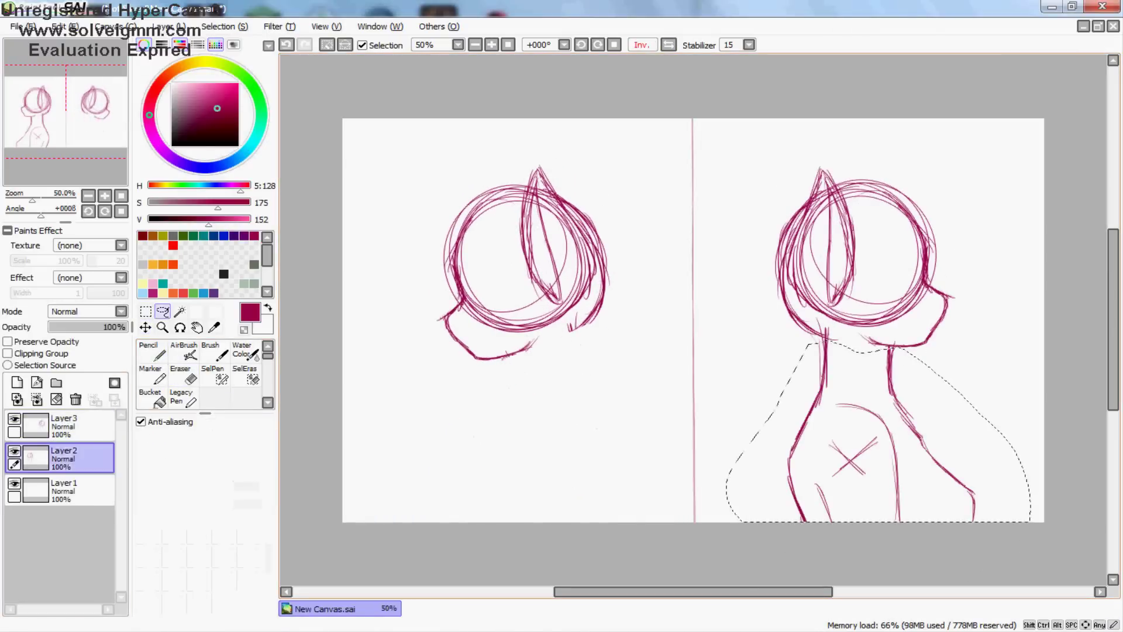
Step: Copy the lassoed neck and body from Layer2, place the mirrored copy under the second head, and merge both copies
{"action": "key", "text": "ctrl+c"}
{"action": "key", "text": "ctrl+v"}
{"action": "key", "text": "ctrl+t"}
{"action": "key", "text": "Return"}
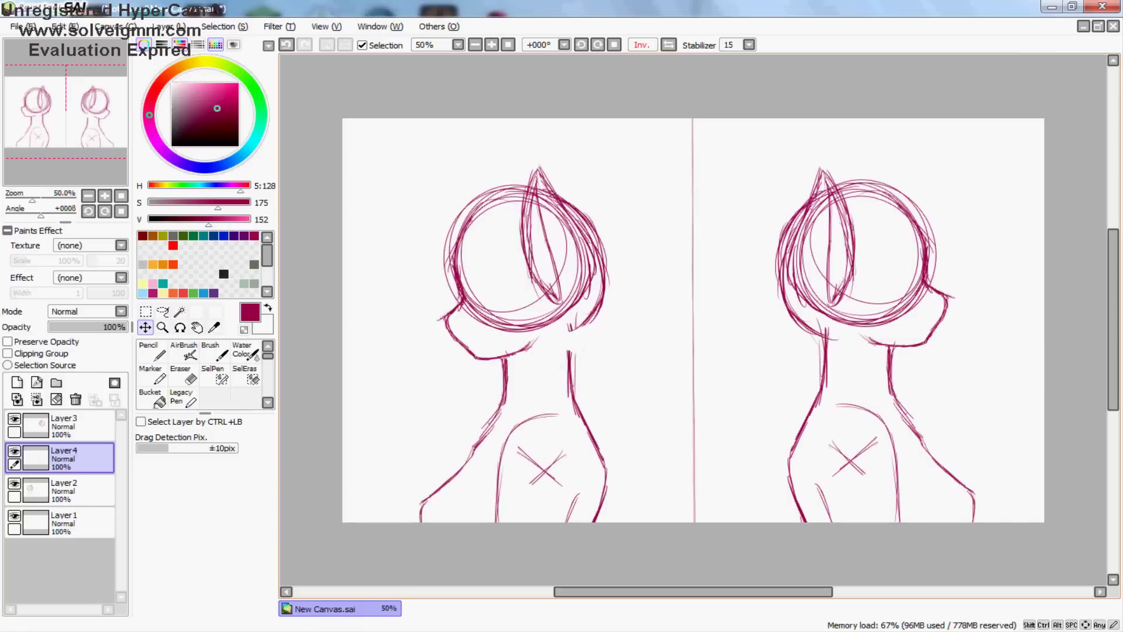
{"action": "key", "text": "ctrl+e"}
Step: Tilt the second pony's shoulder curve and X mark slightly, then merge the copy into Layer2
{"action": "key", "text": "m"}
{"action": "key", "text": "ctrl+t"}
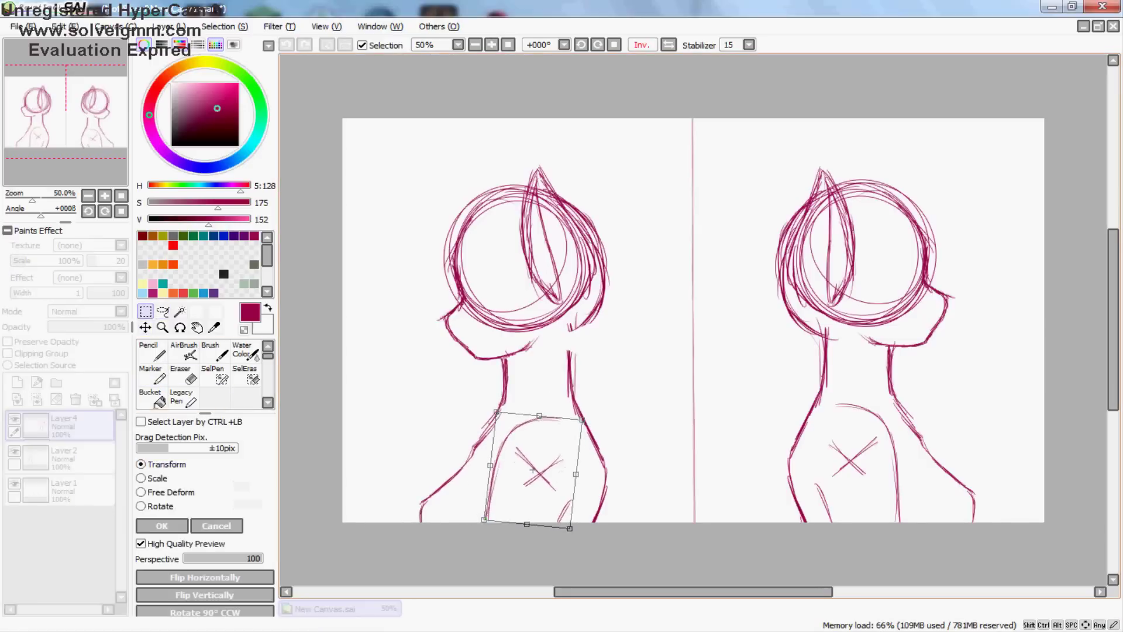
{"action": "left_click_drag", "start_coordinate": [532, 468], "coordinate": [536, 466]}
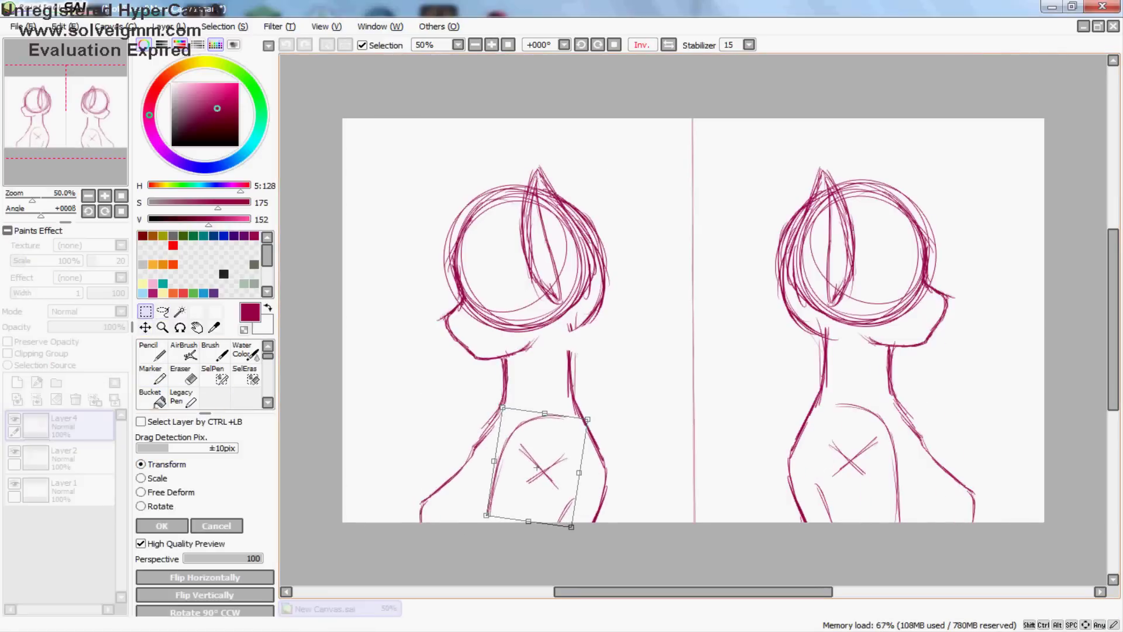
{"action": "key", "text": "Return"}
{"action": "key", "text": "ctrl+e"}
Step: Draw a wide open eye with an iris and eyelashes on the first pony's face
{"action": "key", "text": "n"}
{"action": "key", "text": "h"}
{"action": "key", "text": "h"}
{"action": "key", "text": "h"}
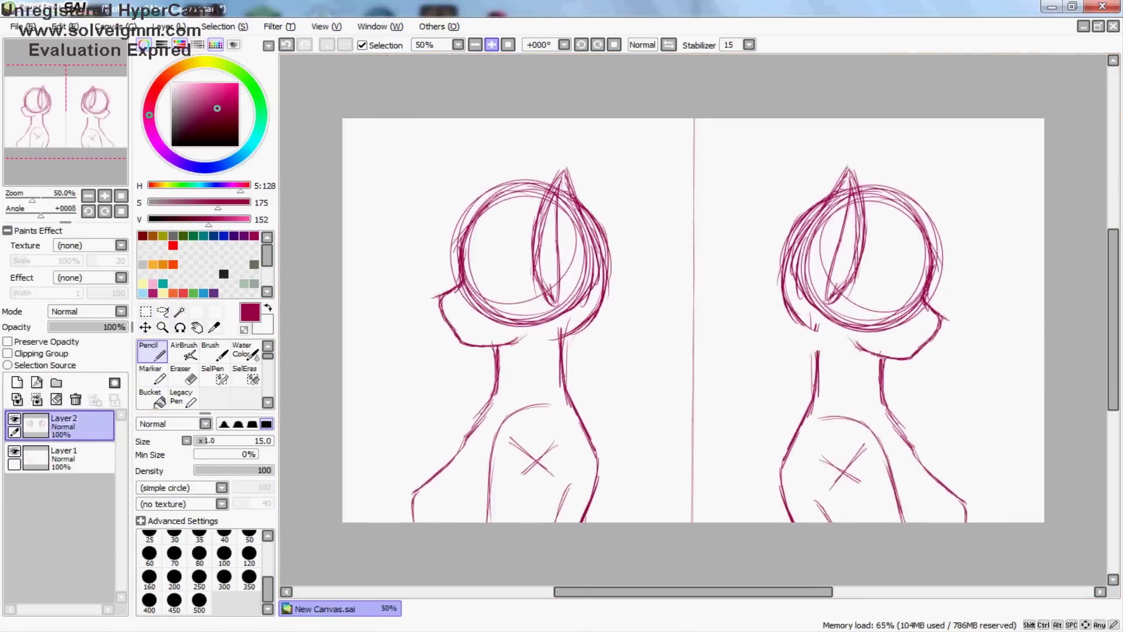
{"action": "left_click", "coordinate": [491, 45]}
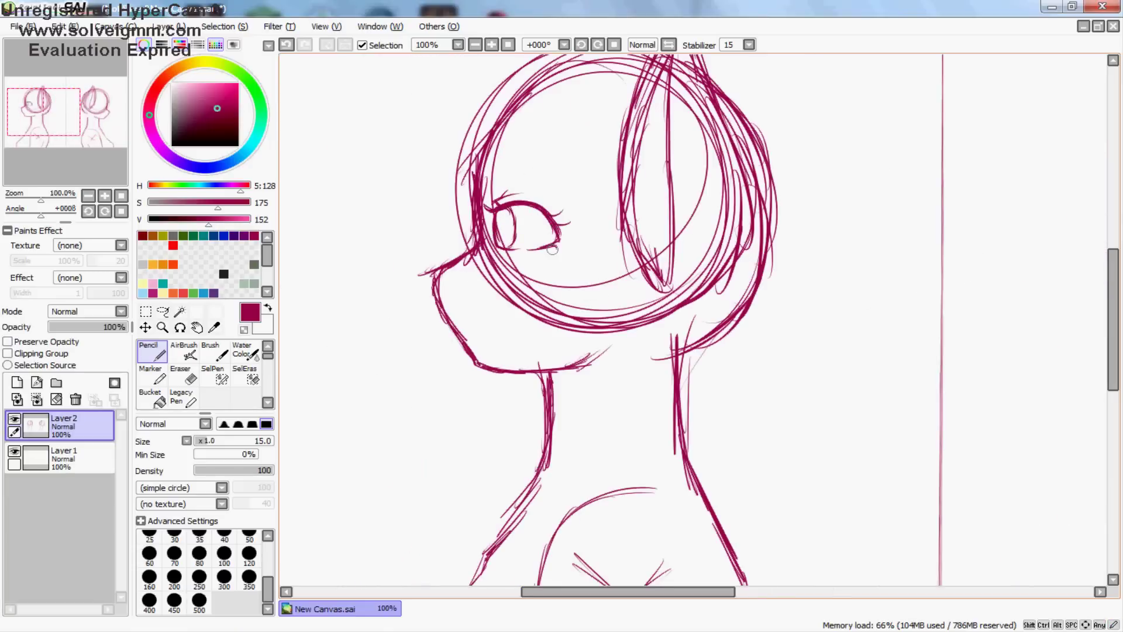
{"action": "key", "text": "ctrl+z"}
Step: Sketch the first pony's nostril and open smiling mouth, adjusting the placement with a transform
{"action": "mouse_move", "coordinate": [471, 251]}
{"action": "left_mouse_down"}
{"action": "mouse_move", "coordinate": [447, 330]}
{"action": "mouse_move", "coordinate": [444, 301]}
{"action": "mouse_move", "coordinate": [447, 324]}
{"action": "mouse_move", "coordinate": [517, 326]}
{"action": "mouse_move", "coordinate": [522, 355]}
{"action": "mouse_move", "coordinate": [475, 318]}
{"action": "mouse_move", "coordinate": [509, 334]}
{"action": "mouse_move", "coordinate": [499, 330]}
{"action": "left_mouse_up"}
{"action": "key", "text": "e"}
{"action": "key", "text": "n"}
{"action": "key", "text": "m"}
{"action": "key", "text": "ctrl+t"}
{"action": "key", "text": "Return"}
{"action": "key", "text": "e"}
{"action": "key", "text": "n"}
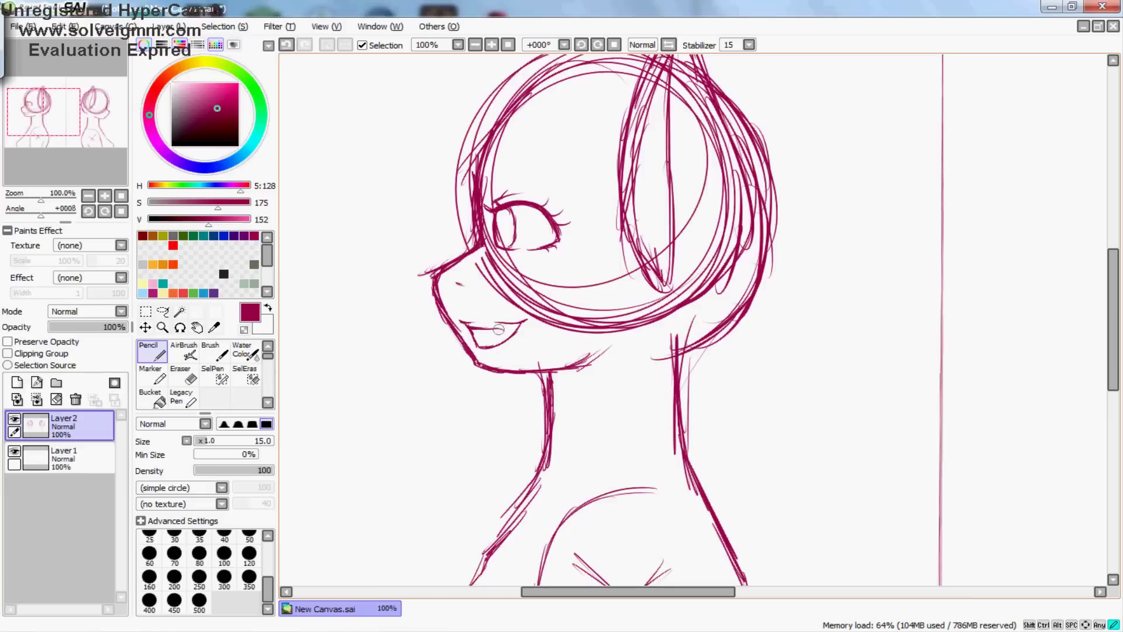
Step: Sketch a big curly mane around the first pony's head, with curls falling past the neck and down the back
{"action": "scroll", "coordinate": [498, 94], "scroll_direction": "down", "scroll_amount": 4}
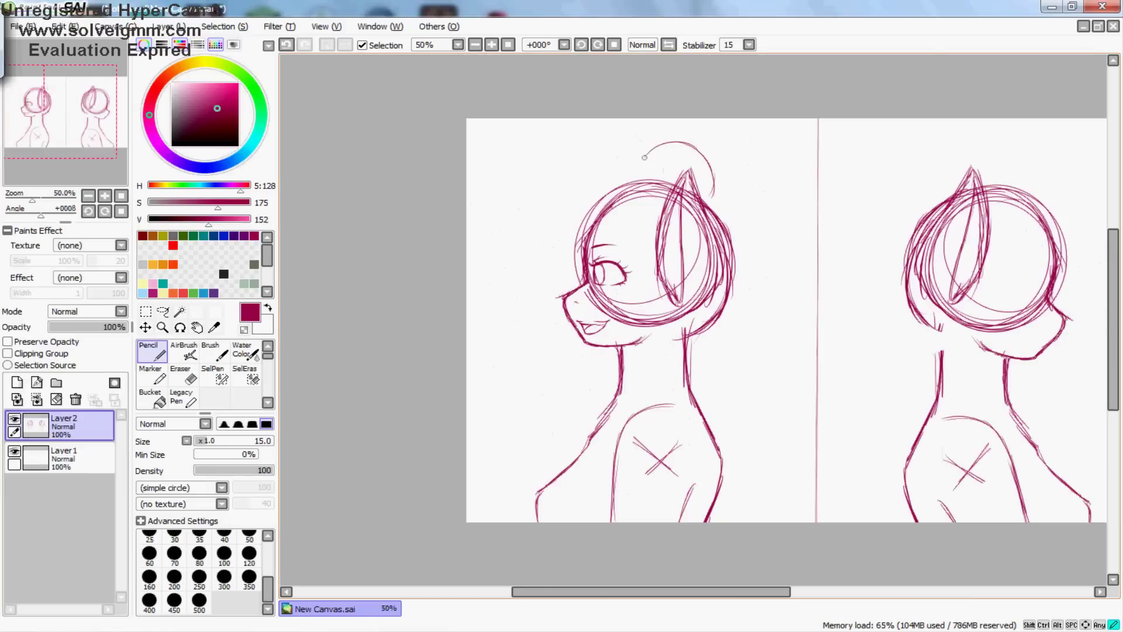
{"action": "mouse_move", "coordinate": [644, 157]}
{"action": "left_mouse_down"}
{"action": "mouse_move", "coordinate": [603, 151]}
{"action": "mouse_move", "coordinate": [567, 189]}
{"action": "left_mouse_up"}
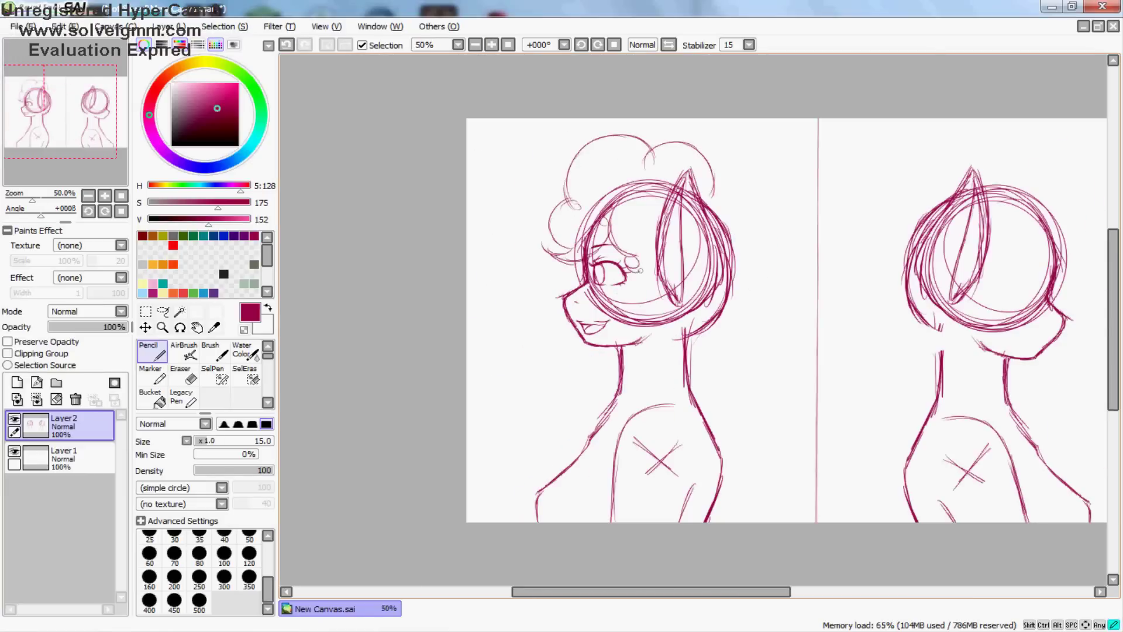
{"action": "mouse_move", "coordinate": [716, 168]}
{"action": "left_mouse_down"}
{"action": "mouse_move", "coordinate": [783, 341]}
{"action": "mouse_move", "coordinate": [724, 427]}
{"action": "mouse_move", "coordinate": [736, 460]}
{"action": "left_mouse_up"}
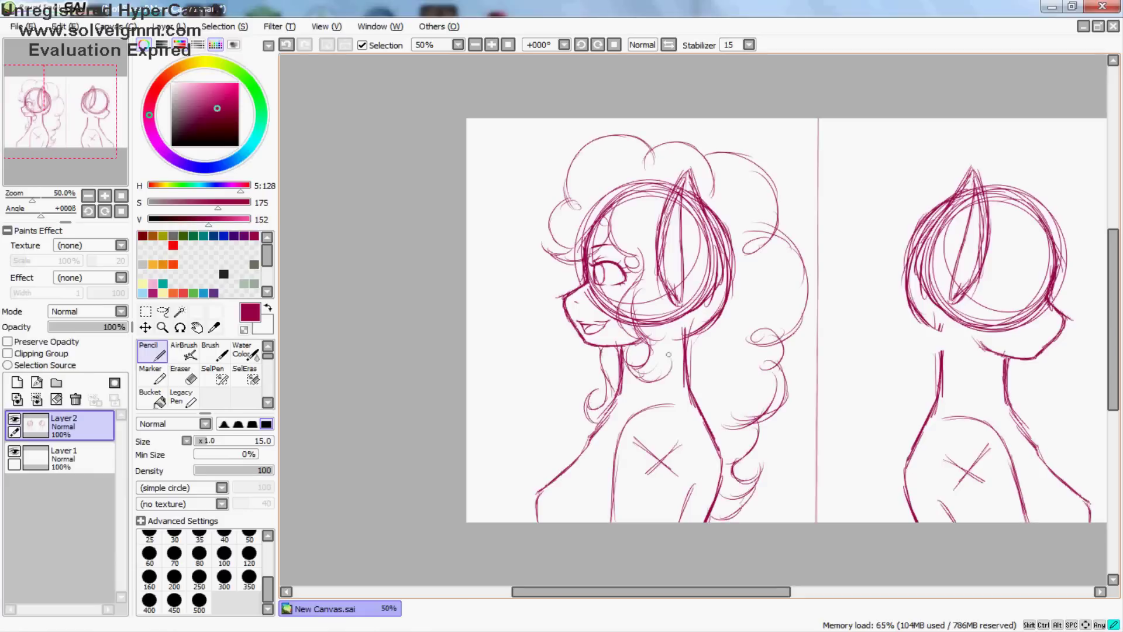
{"action": "mouse_move", "coordinate": [669, 355]}
{"action": "left_mouse_down"}
{"action": "mouse_move", "coordinate": [641, 356]}
{"action": "mouse_move", "coordinate": [672, 394]}
{"action": "left_mouse_up"}
Step: Transform the half-lidded eye on Layer3 so it sits tilted on the second pony's face
{"action": "key", "text": "h"}
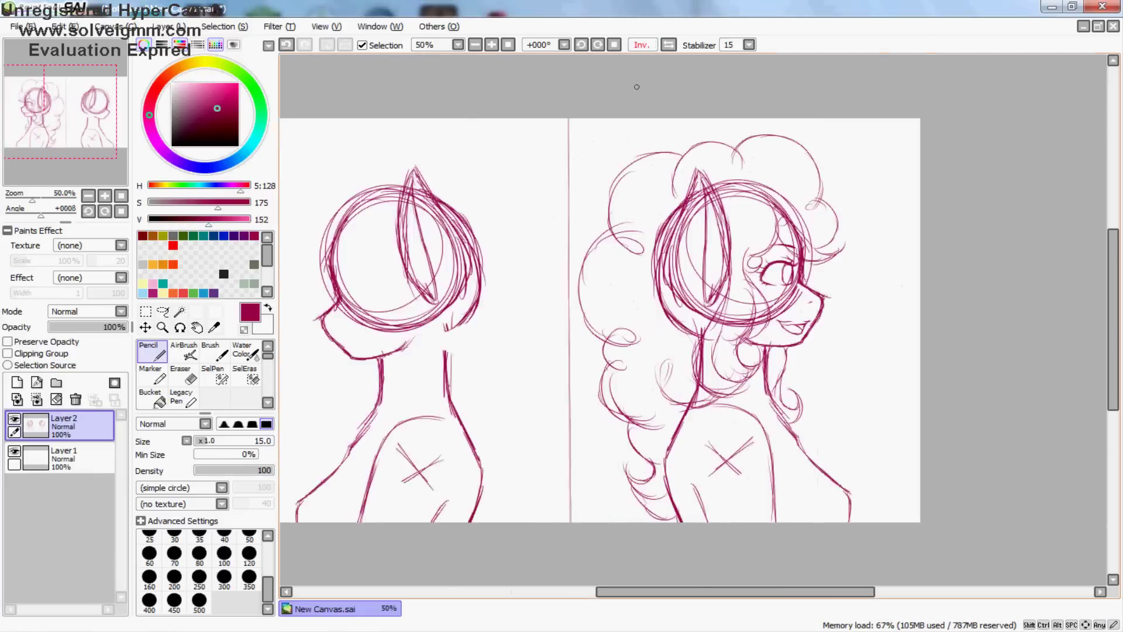
{"action": "scroll", "coordinate": [508, 318], "scroll_direction": "up", "scroll_amount": 2}
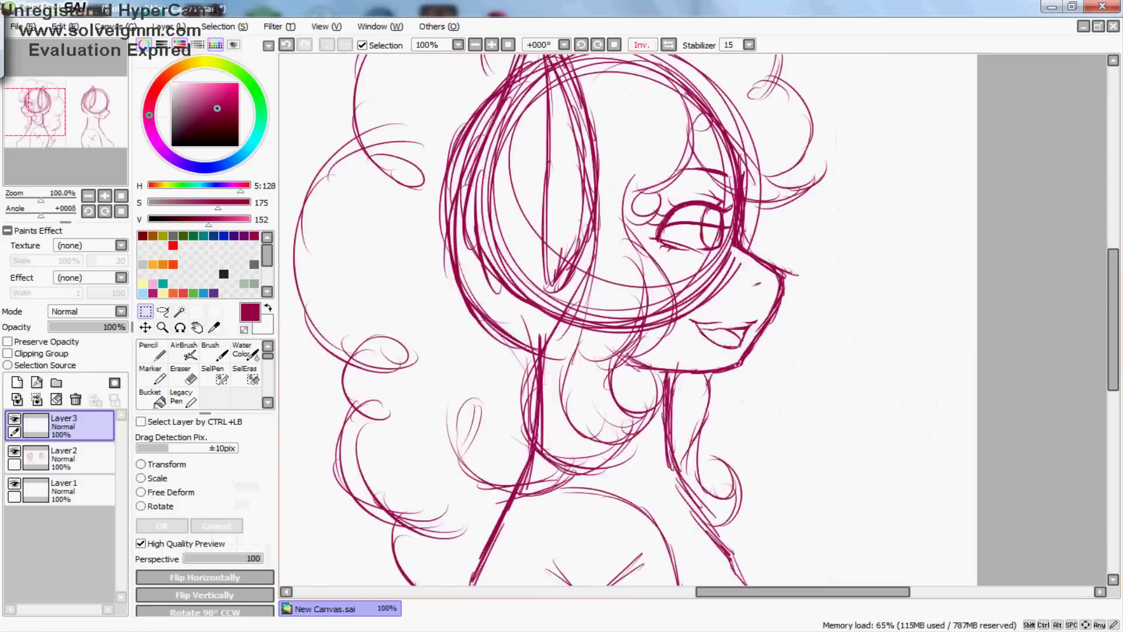
{"action": "key", "text": "ctrl+t"}
{"action": "scroll", "coordinate": [691, 322], "scroll_direction": "right", "scroll_amount": 2}
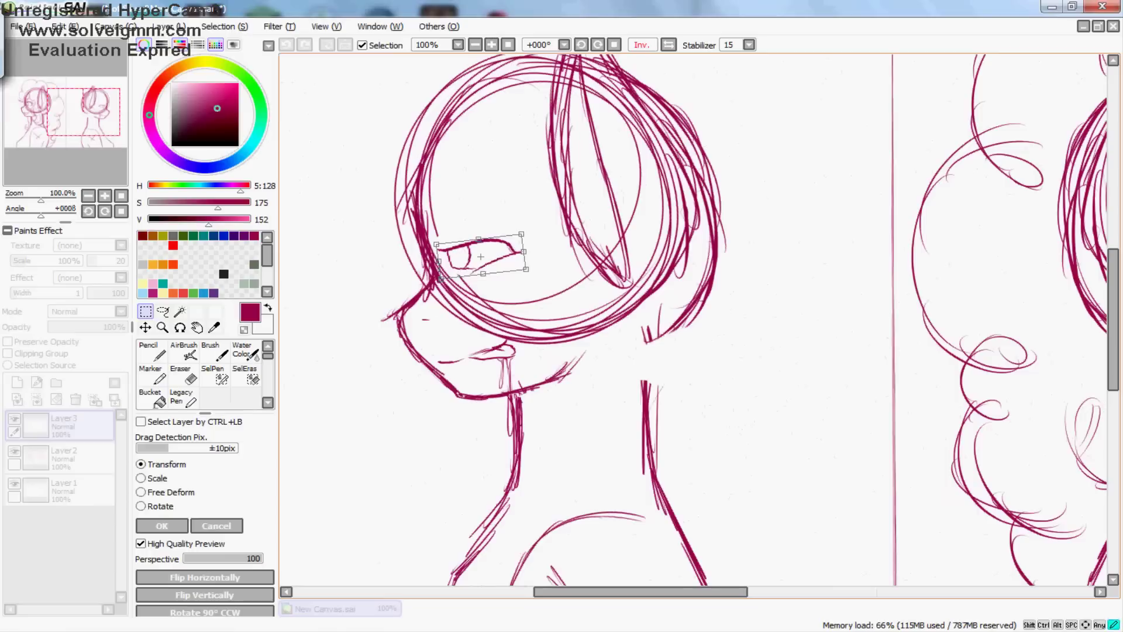
{"action": "key", "text": "Return"}
Step: Add eyelashes and an eyebrow to the second pony's half-lidded eye
{"action": "key", "text": "n"}
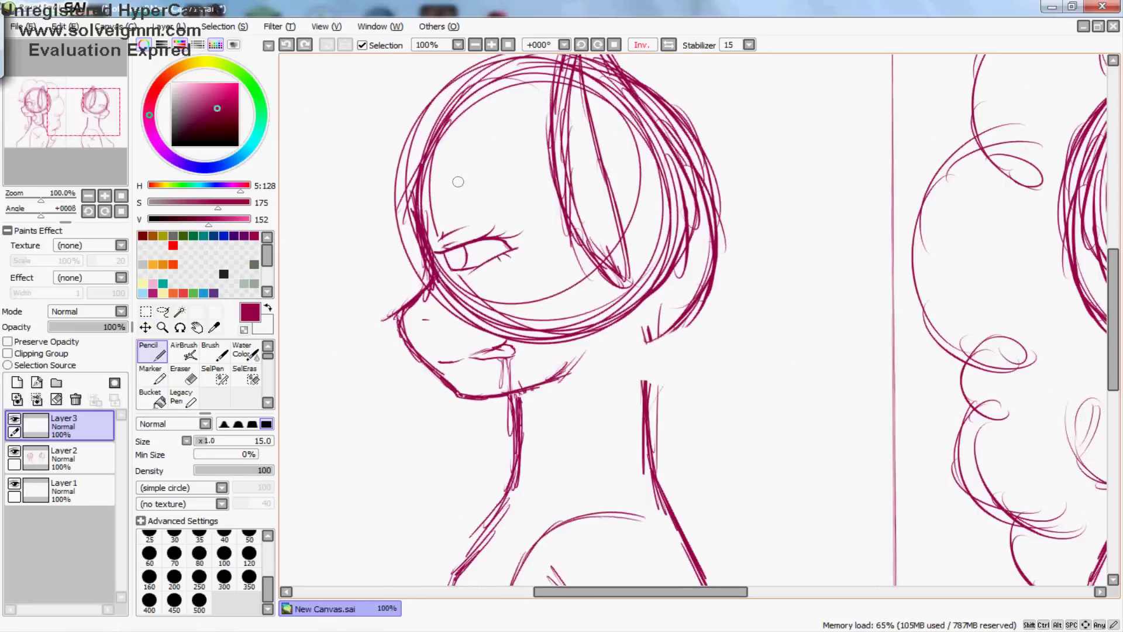
{"action": "left_click_drag", "start_coordinate": [426, 199], "coordinate": [462, 204]}
{"action": "key", "text": "h"}
{"action": "scroll", "coordinate": [716, 321], "scroll_direction": "down", "scroll_amount": 2}
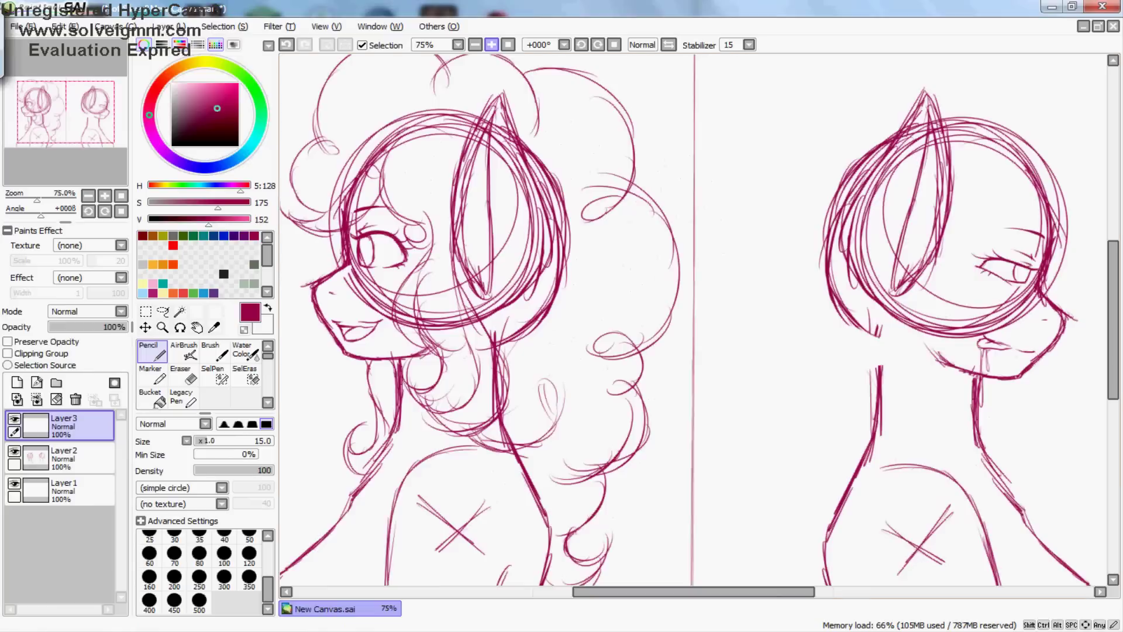
Step: Merge the eye on Layer3 into Layer2 and clear the selection
{"action": "scroll", "coordinate": [717, 322], "scroll_direction": "up", "scroll_amount": 1}
{"action": "key", "text": "l"}
{"action": "key", "text": "ctrl+z"}
{"action": "key", "text": "ctrl+d"}
{"action": "key", "text": "n"}
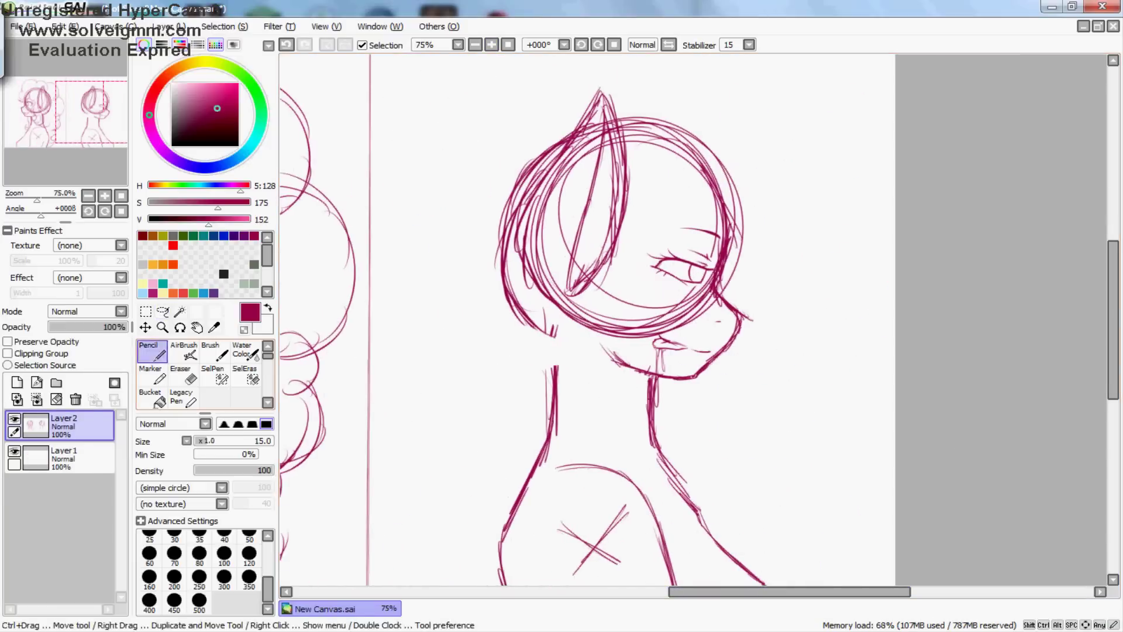
Step: Erase the drooling mouth from the second pony's muzzle
{"action": "key", "text": "h"}
{"action": "scroll", "coordinate": [463, 472], "scroll_direction": "right", "scroll_amount": 4}
{"action": "key", "text": "e"}
{"action": "mouse_move", "coordinate": [491, 349]}
{"action": "left_mouse_down"}
{"action": "mouse_move", "coordinate": [547, 345]}
{"action": "mouse_move", "coordinate": [535, 372]}
{"action": "left_mouse_up"}
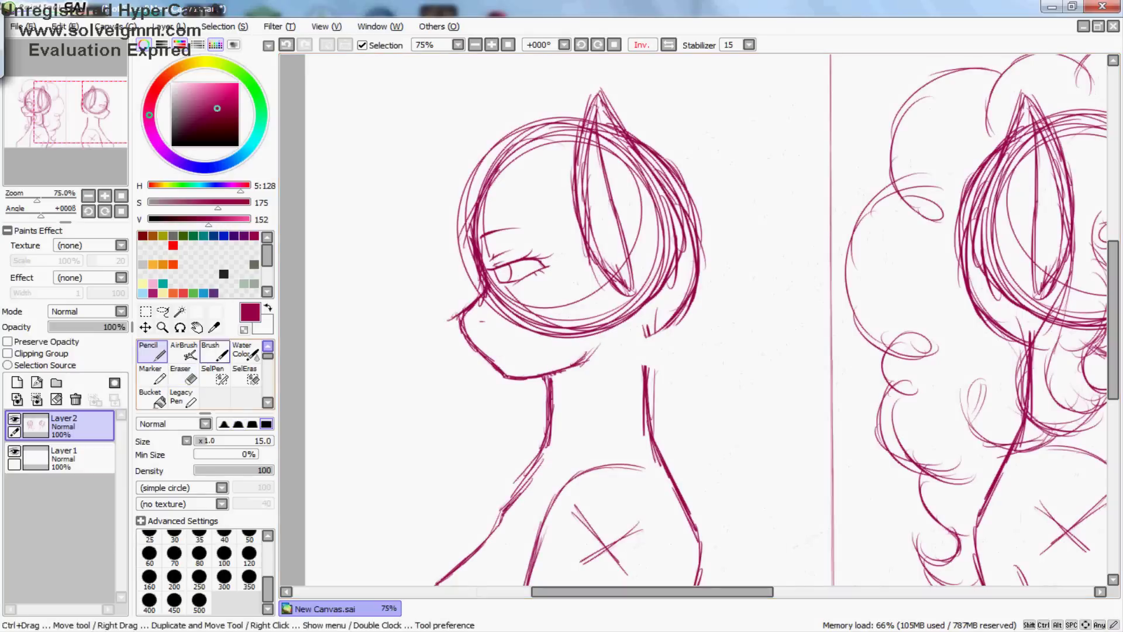
Step: Draw an open smile on the second pony's muzzle and adjust it with a transform
{"action": "key", "text": "n"}
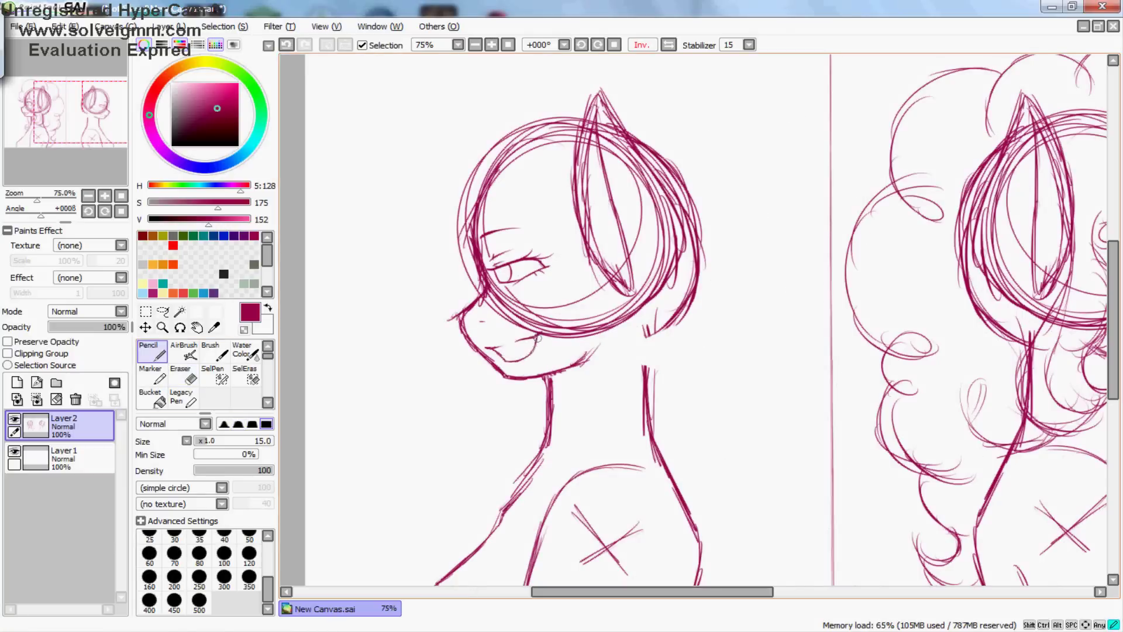
{"action": "key", "text": "m"}
{"action": "mouse_move", "coordinate": [481, 341]}
{"action": "left_mouse_down"}
{"action": "mouse_move", "coordinate": [547, 369]}
{"action": "mouse_move", "coordinate": [516, 343]}
{"action": "left_mouse_up"}
{"action": "key", "text": "ctrl+t"}
{"action": "key", "text": "Return"}
{"action": "key", "text": "n"}
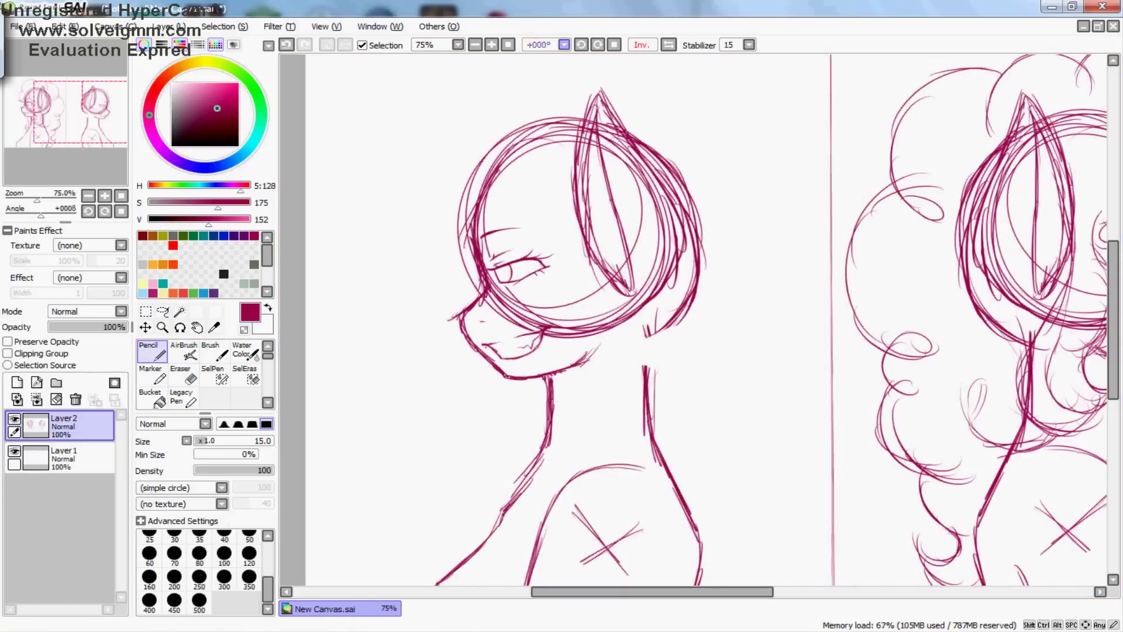
Step: Sketch long straight hair over the second pony's crown and down in front of the face and neck
{"action": "key", "text": "minus"}
{"action": "left_click_drag", "start_coordinate": [622, 175], "coordinate": [601, 179]}
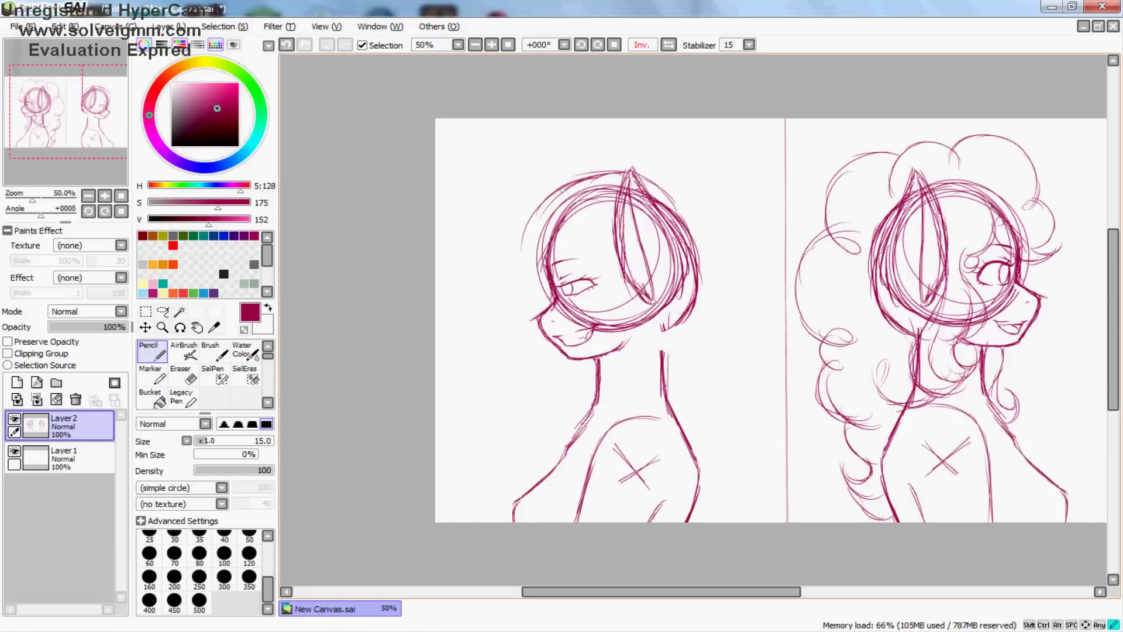
{"action": "left_click_drag", "start_coordinate": [534, 204], "coordinate": [516, 503]}
{"action": "left_click_drag", "start_coordinate": [553, 348], "coordinate": [551, 412]}
{"action": "left_click_drag", "start_coordinate": [571, 360], "coordinate": [568, 445]}
Step: Sketch the second pony's straight hair from behind the ear down the back to the canvas edge
{"action": "key", "text": "h"}
{"action": "left_click_drag", "start_coordinate": [746, 178], "coordinate": [696, 222]}
{"action": "left_click_drag", "start_coordinate": [711, 183], "coordinate": [673, 301]}
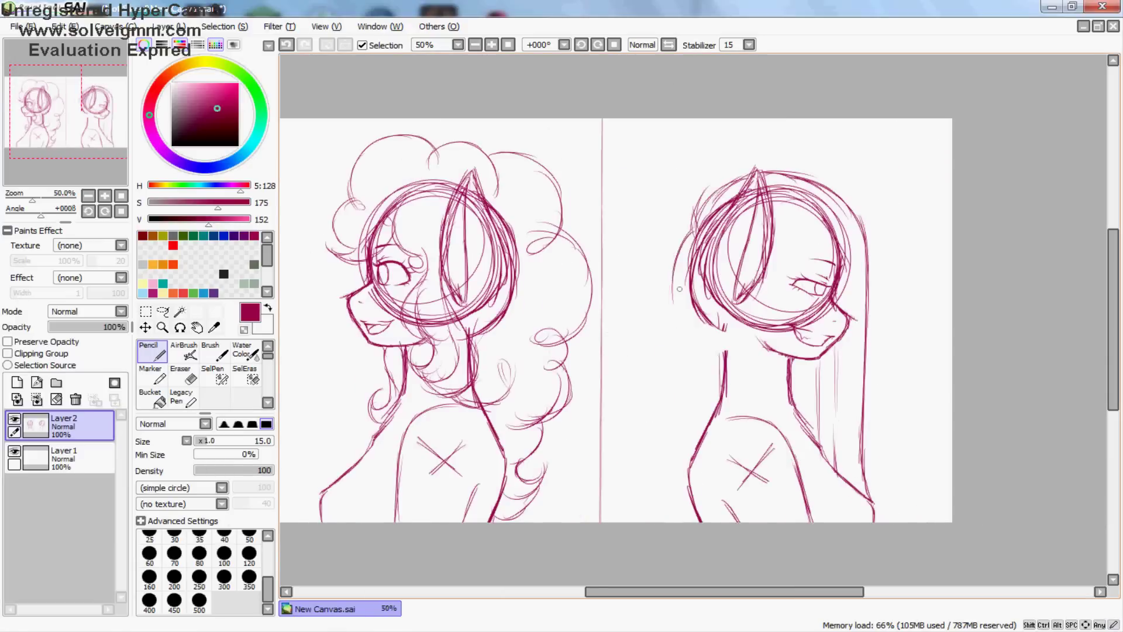
{"action": "left_click_drag", "start_coordinate": [697, 228], "coordinate": [664, 378]}
{"action": "left_click_drag", "start_coordinate": [673, 272], "coordinate": [660, 522]}
Step: Add straight bangs across the second pony's forehead and long strands beside the ear and neck
{"action": "key", "text": "h"}
{"action": "left_click_drag", "start_coordinate": [614, 209], "coordinate": [535, 296]}
{"action": "left_click_drag", "start_coordinate": [621, 201], "coordinate": [603, 382]}
{"action": "mouse_move", "coordinate": [622, 287]}
{"action": "left_mouse_down"}
{"action": "mouse_move", "coordinate": [566, 522]}
{"action": "mouse_move", "coordinate": [615, 423]}
{"action": "left_mouse_up"}
{"action": "left_click_drag", "start_coordinate": [667, 341], "coordinate": [699, 484]}
Step: Erase the second pony's smile and the head guide lines crossing the cheek
{"action": "key", "text": "e"}
{"action": "left_click_drag", "start_coordinate": [602, 321], "coordinate": [553, 345]}
{"action": "left_click_drag", "start_coordinate": [596, 298], "coordinate": [550, 313]}
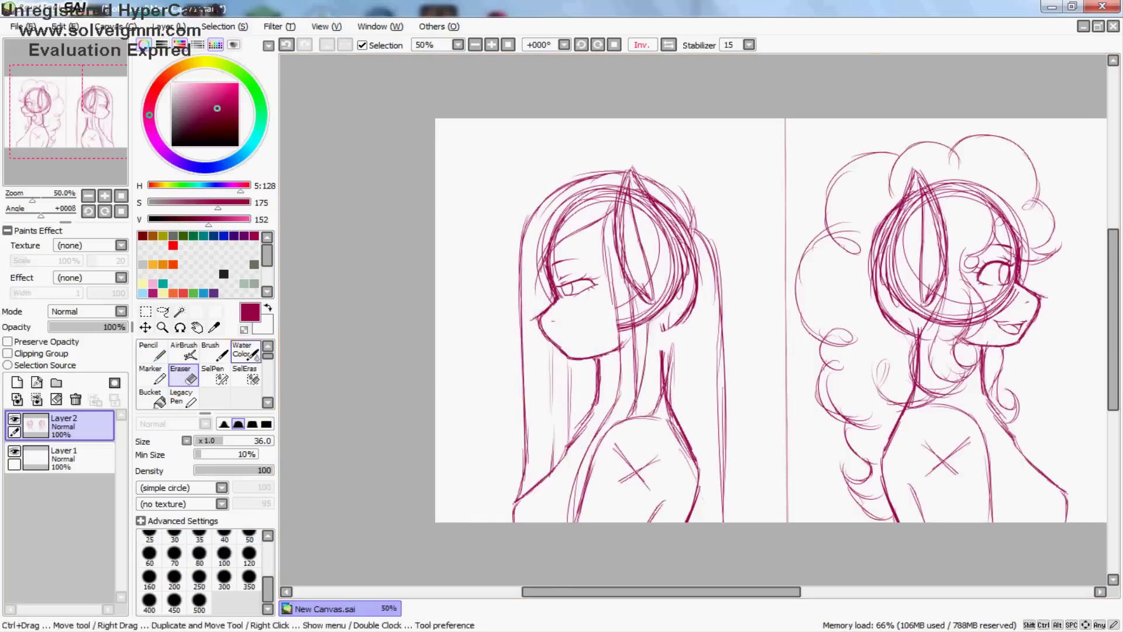
Step: Redraw the second pony's mouth slightly open with a drip running down past the chin
{"action": "key", "text": "n"}
{"action": "scroll", "coordinate": [420, 355], "scroll_direction": "up", "scroll_amount": 2}
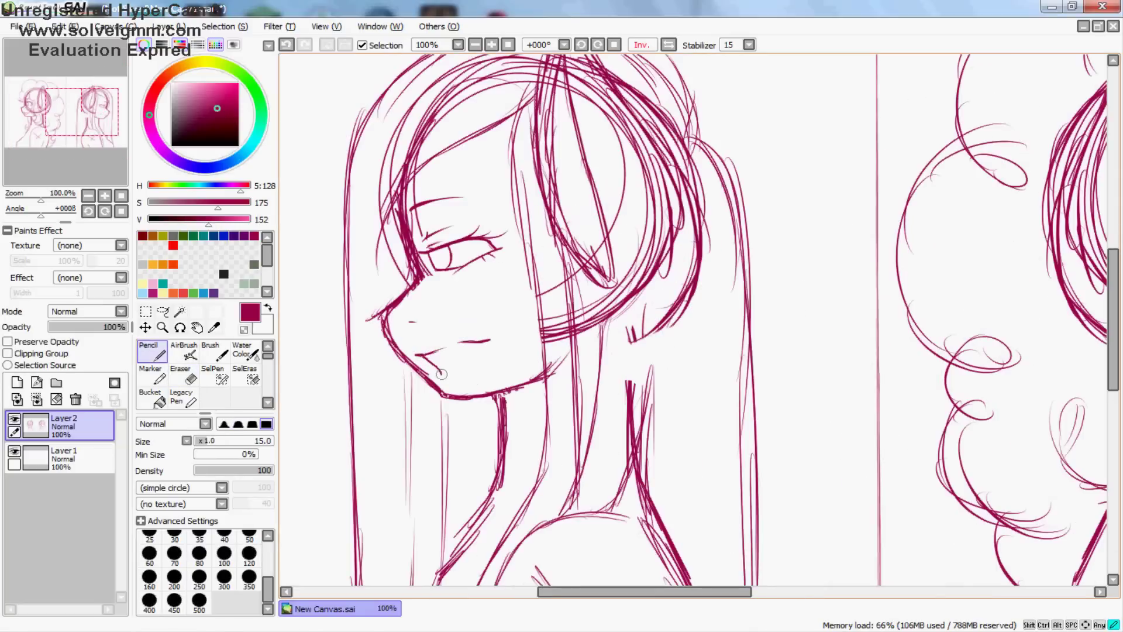
{"action": "key", "text": "ctrl+z"}
{"action": "key", "text": "ctrl+z"}
{"action": "key", "text": "ctrl+z"}
{"action": "left_click_drag", "start_coordinate": [462, 354], "coordinate": [490, 344]}
{"action": "key", "text": "h"}
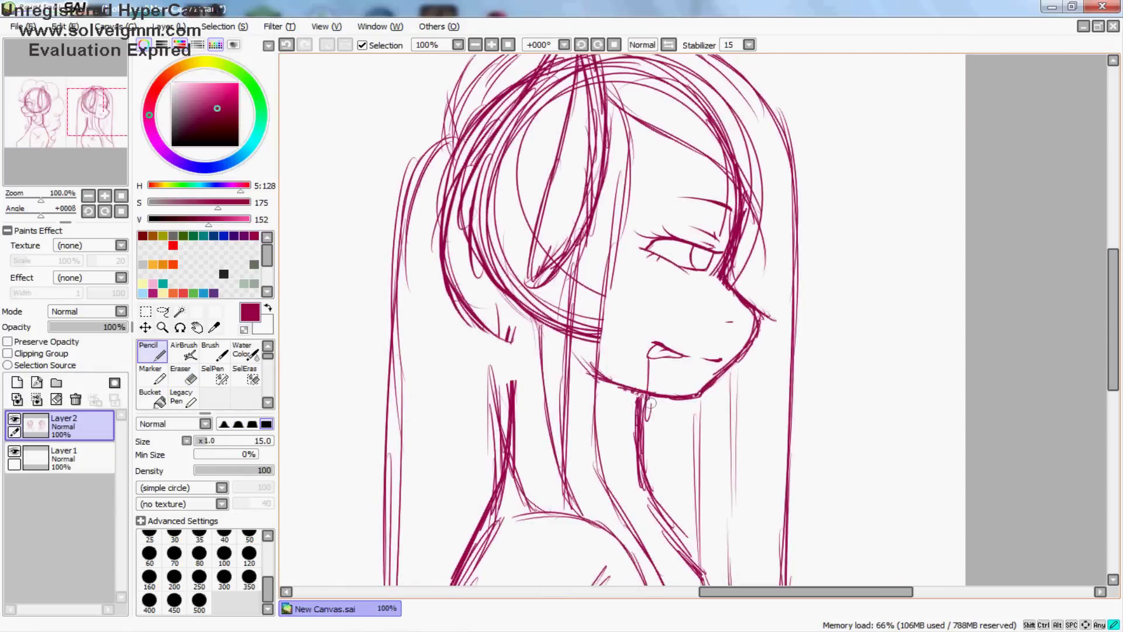
Step: Reshape the second pony's lassoed half-lidded eye with Free Deform
{"action": "scroll", "coordinate": [448, 68], "scroll_direction": "down", "scroll_amount": 2}
{"action": "scroll", "coordinate": [449, 68], "scroll_direction": "up", "scroll_amount": 1}
{"action": "key", "text": "h"}
{"action": "key", "text": "a"}
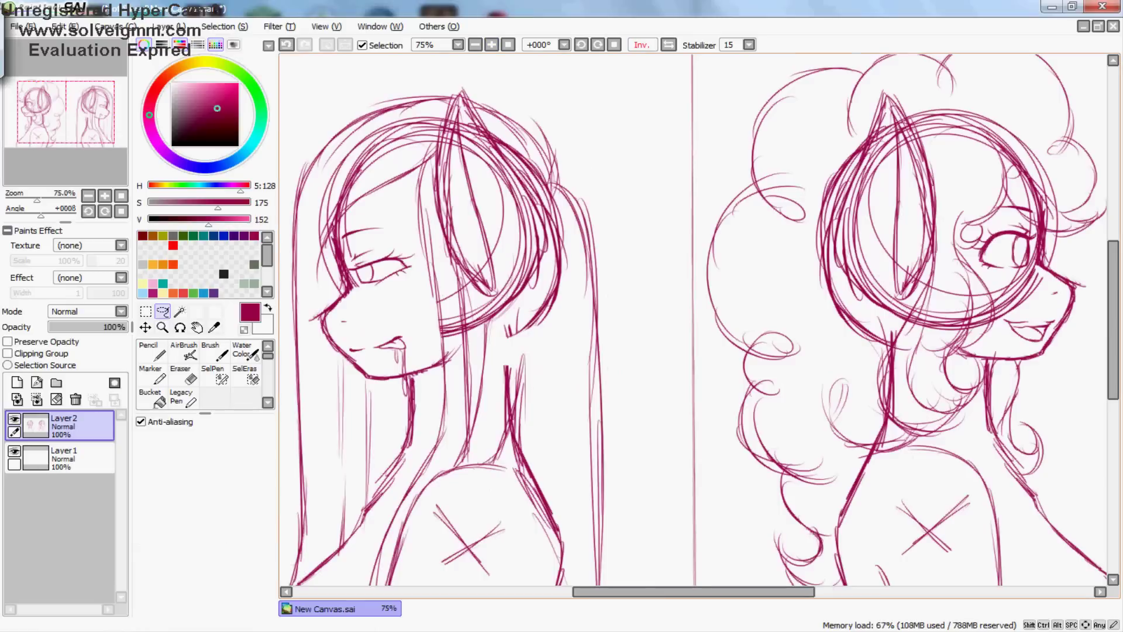
{"action": "key", "text": "ctrl+t"}
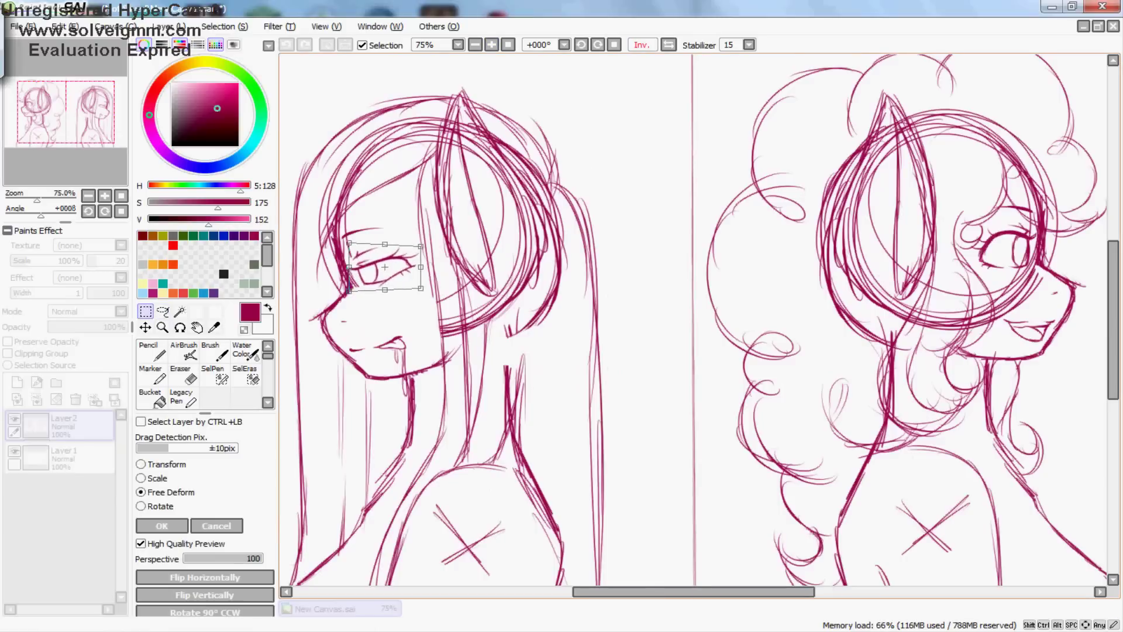
{"action": "scroll", "coordinate": [693, 320], "scroll_direction": "down", "scroll_amount": 1}
{"action": "key", "text": "h"}
{"action": "key", "text": "Return"}
Step: On a new layer, sketch overlapping torn garment strips down the second pony's upper back in a darker red
{"action": "key", "text": "n"}
{"action": "key", "text": "h"}
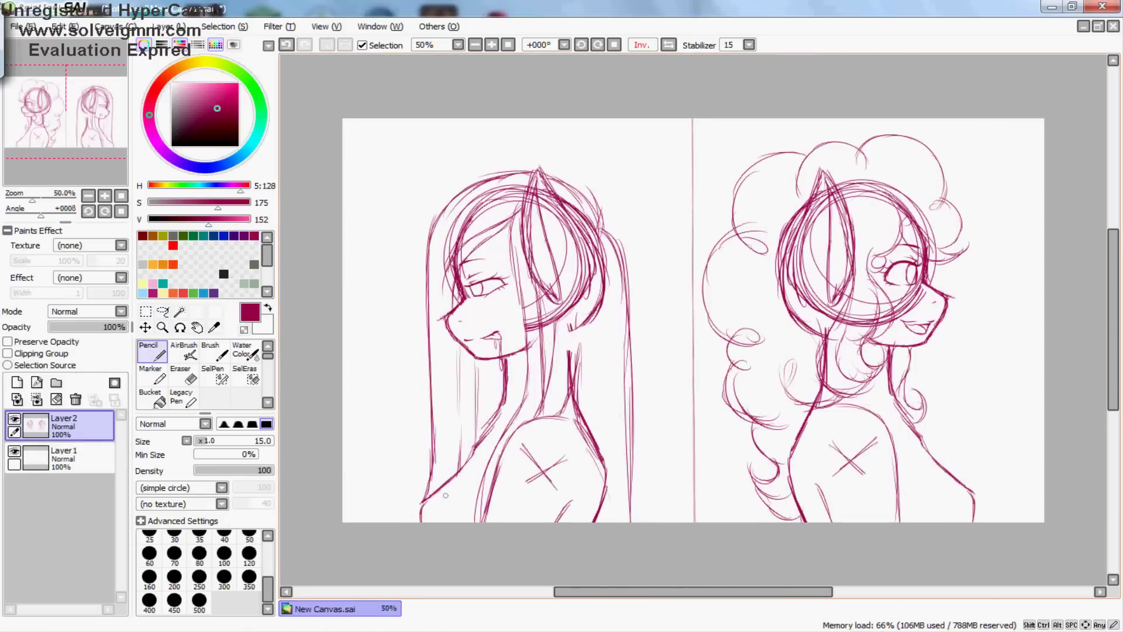
{"action": "key", "text": "ctrl+shift+n"}
{"action": "scroll", "coordinate": [1025, 329], "scroll_direction": "up", "scroll_amount": 1}
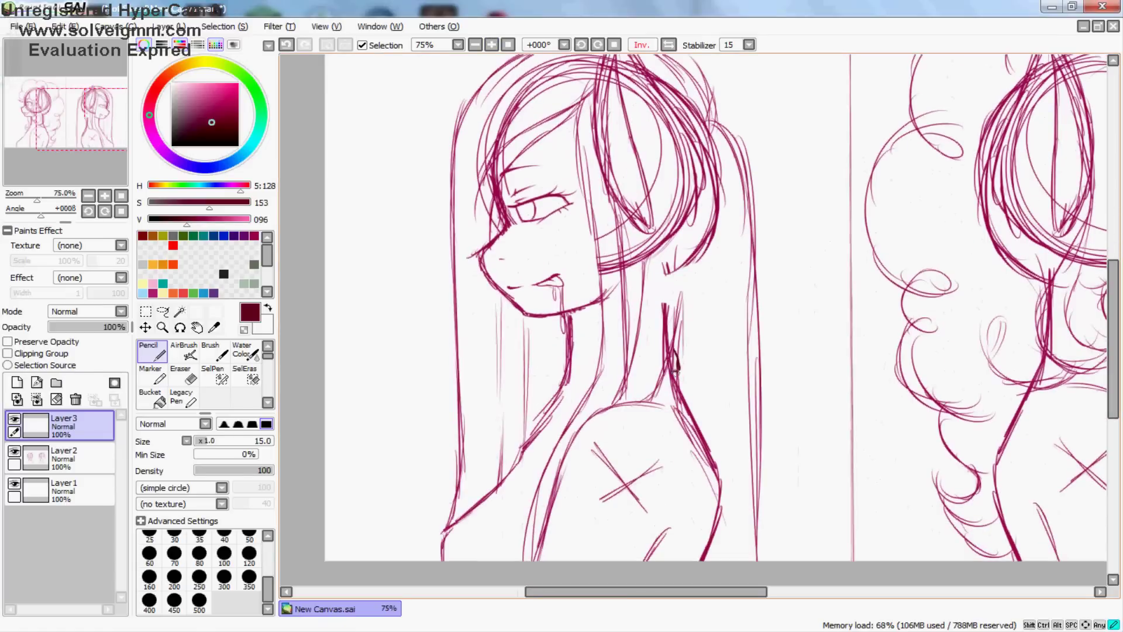
{"action": "key", "text": "h"}
{"action": "left_click_drag", "start_coordinate": [712, 372], "coordinate": [674, 446]}
{"action": "left_click_drag", "start_coordinate": [673, 451], "coordinate": [651, 533]}
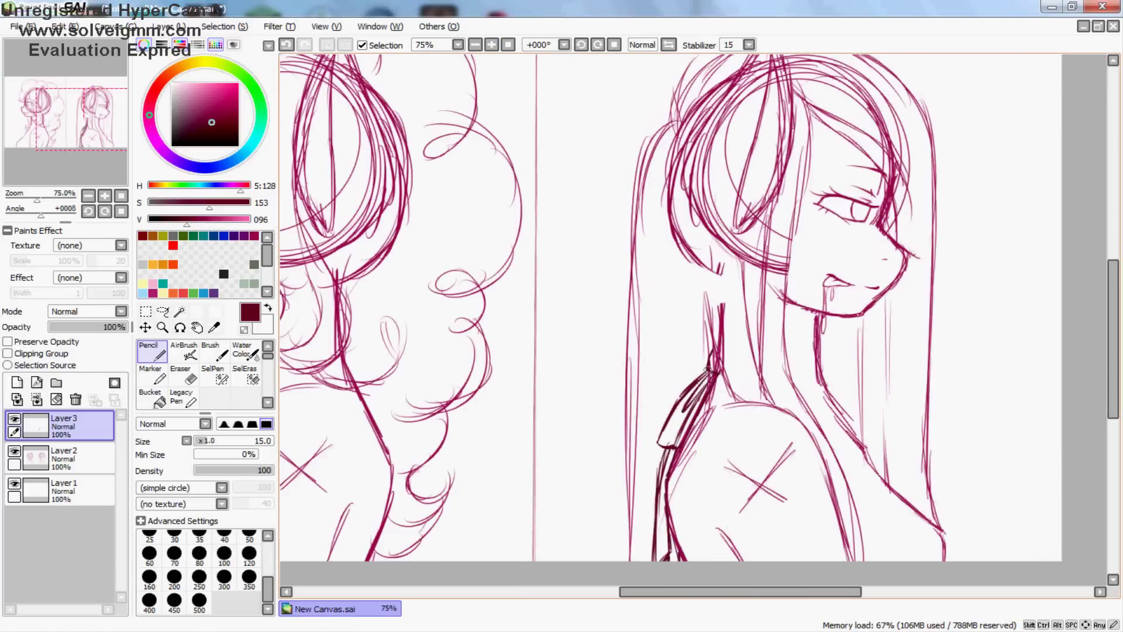
Step: Sketch the second pony's front neckline and the first pony's collar and puffed sleeve, and merge the clothing layer down
{"action": "key", "text": "h"}
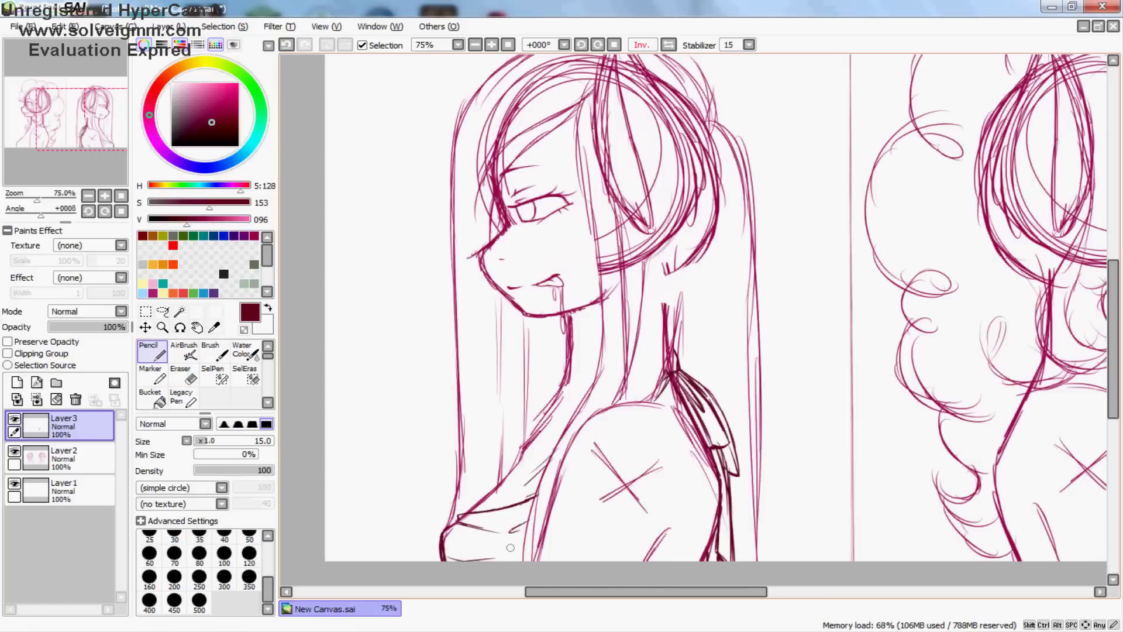
{"action": "key", "text": "h"}
{"action": "scroll", "coordinate": [546, 409], "scroll_direction": "down", "scroll_amount": 1}
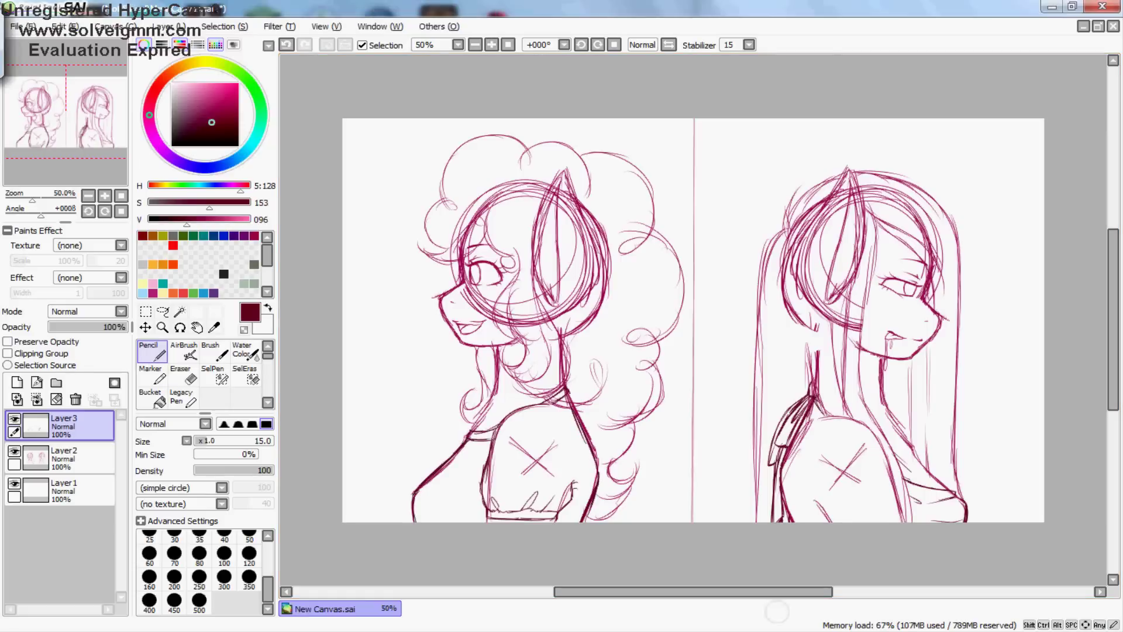
{"action": "key", "text": "h"}
{"action": "key", "text": "ctrl+e"}
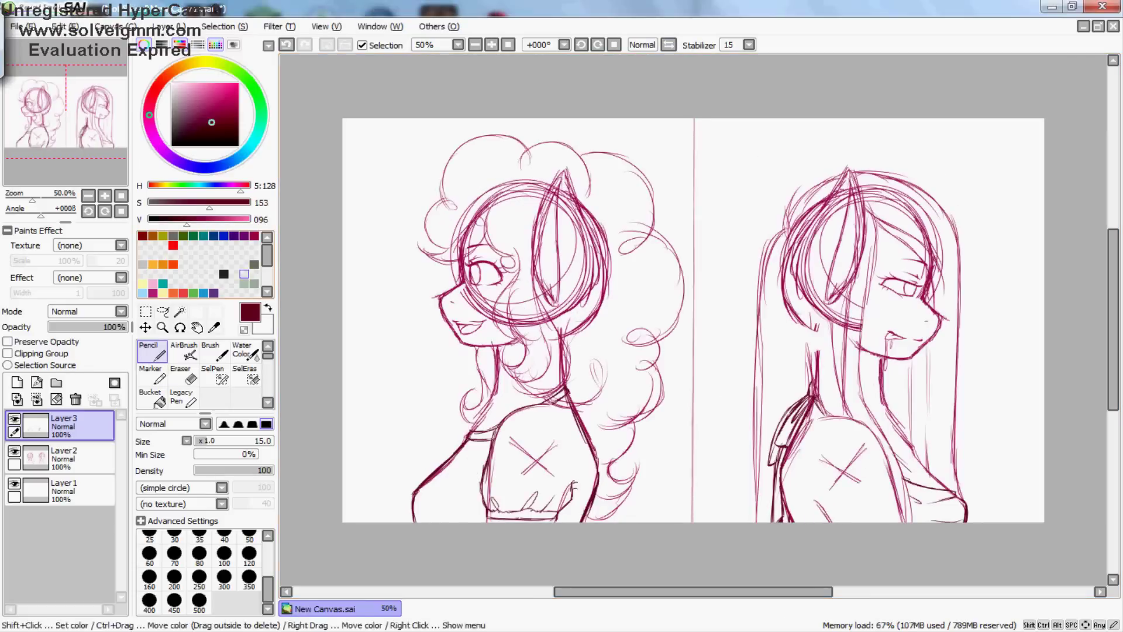
Step: Move the whole second pony closer to the canvas's dividing line
{"action": "key", "text": "ctrl+t"}
{"action": "left_click_drag", "start_coordinate": [854, 328], "coordinate": [816, 327]}
{"action": "key", "text": "h"}
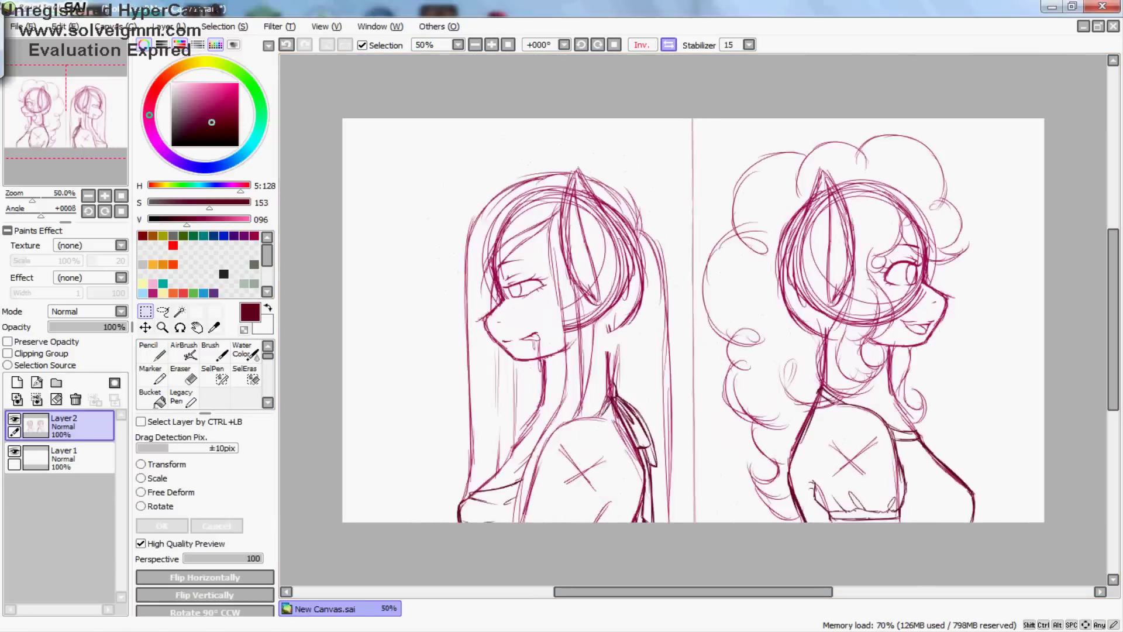
{"action": "key", "text": "Return"}
{"action": "key", "text": "h"}
Step: Try sketching a scalloped shape and loose lines in front of the second pony's chest
{"action": "key", "text": "ctrl+shift+n"}
{"action": "key", "text": "n"}
{"action": "scroll", "coordinate": [642, 530], "scroll_direction": "right", "scroll_amount": 5}
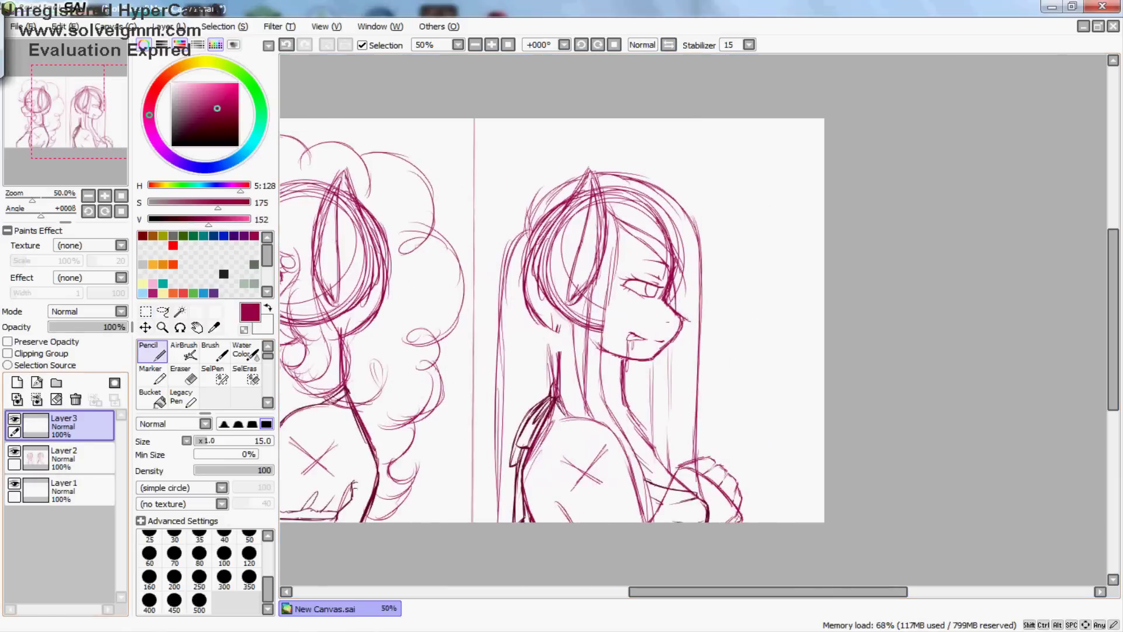
{"action": "key", "text": "ctrl+e"}
{"action": "key", "text": "h"}
{"action": "left_click_drag", "start_coordinate": [693, 375], "coordinate": [702, 350]}
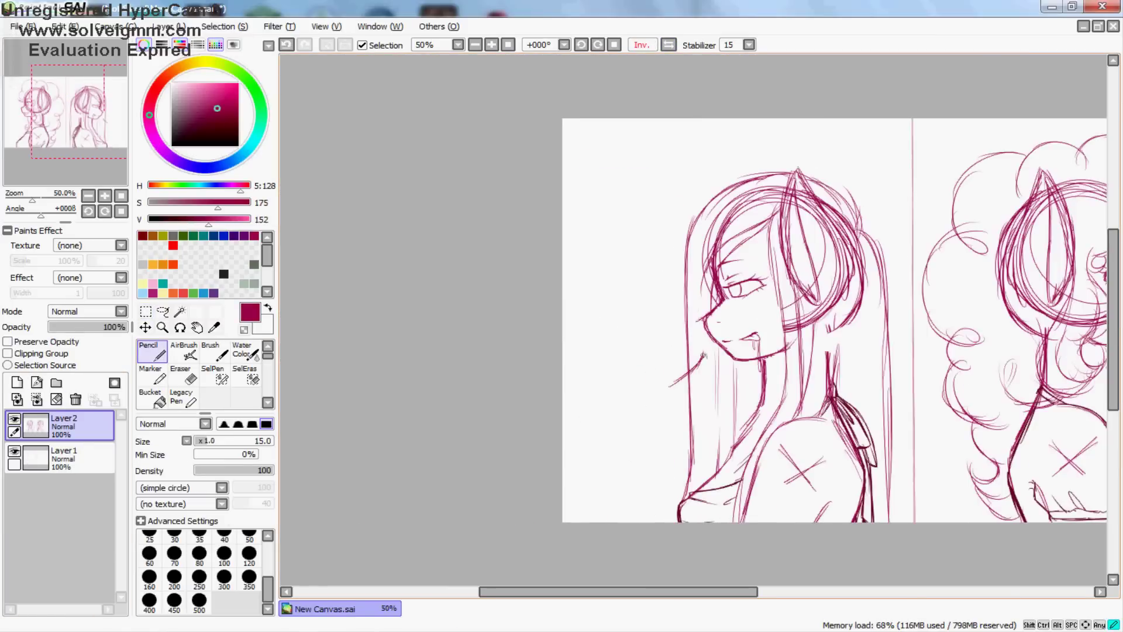
{"action": "left_click_drag", "start_coordinate": [646, 395], "coordinate": [667, 521]}
{"action": "key", "text": "ctrl+z"}
{"action": "key", "text": "ctrl+z"}
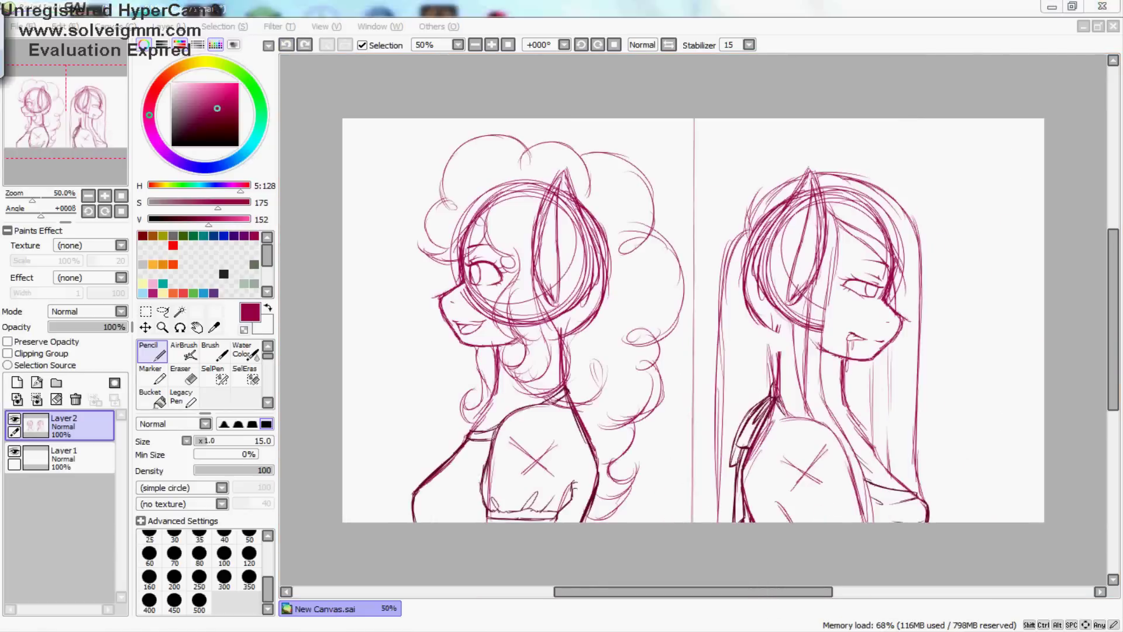
Step: Shift the second pony slightly back away from the dividing line
{"action": "key", "text": "h"}
{"action": "key", "text": "ctrl"}
{"action": "key", "text": "ctrl+h"}
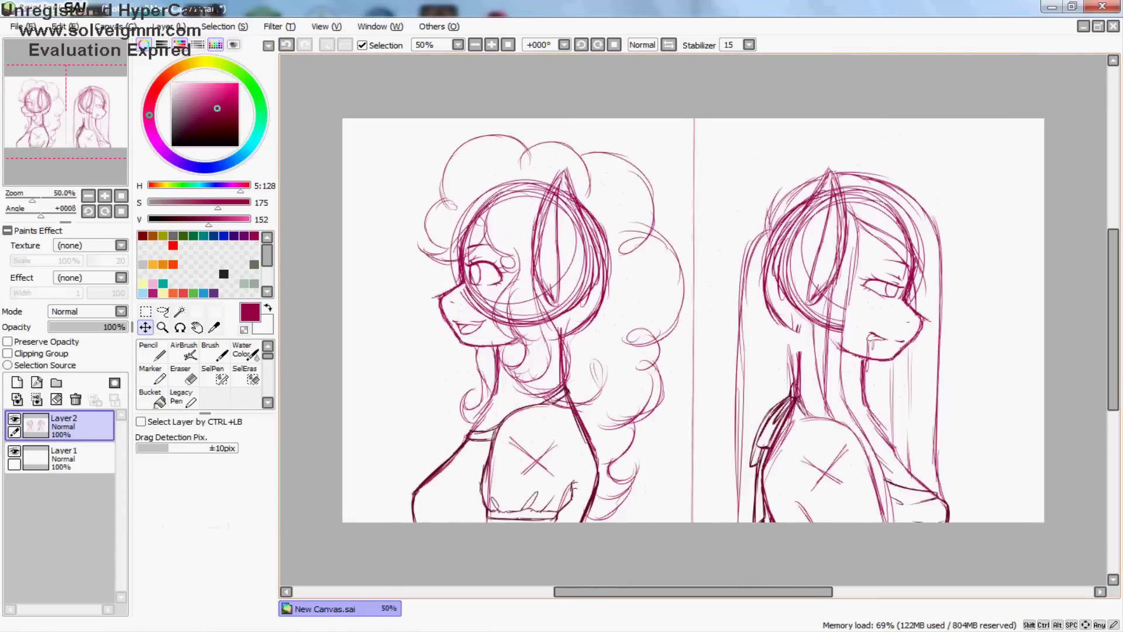
Step: Merge the sketch into Layer 1 at 20% opacity and add a new layer for black Brush line art with stabilizer S-3
{"action": "left_click", "coordinate": [17, 399]}
{"action": "left_click", "coordinate": [16, 382]}
{"action": "left_click", "coordinate": [749, 45]}
{"action": "left_click", "coordinate": [728, 485]}
{"action": "left_click", "coordinate": [214, 351]}
{"action": "key", "text": "ctrl+plus"}
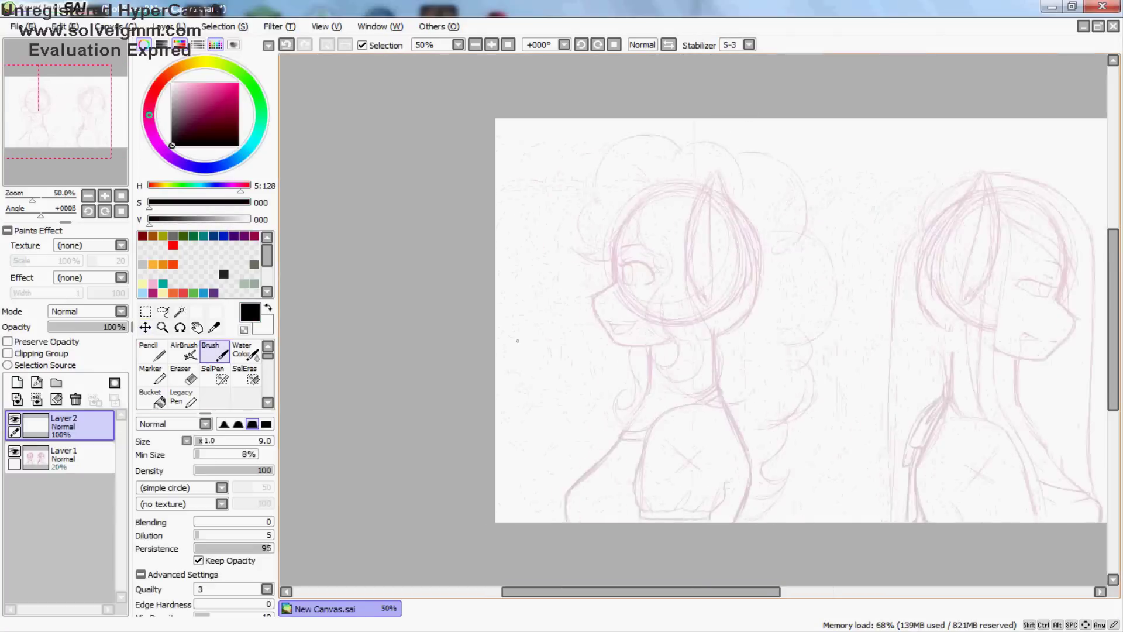
Step: Ink the first pony's curled forelock across the forehead and above the eye with a size 12 Brush
{"action": "scroll", "coordinate": [530, 381], "scroll_direction": "up", "scroll_amount": 2}
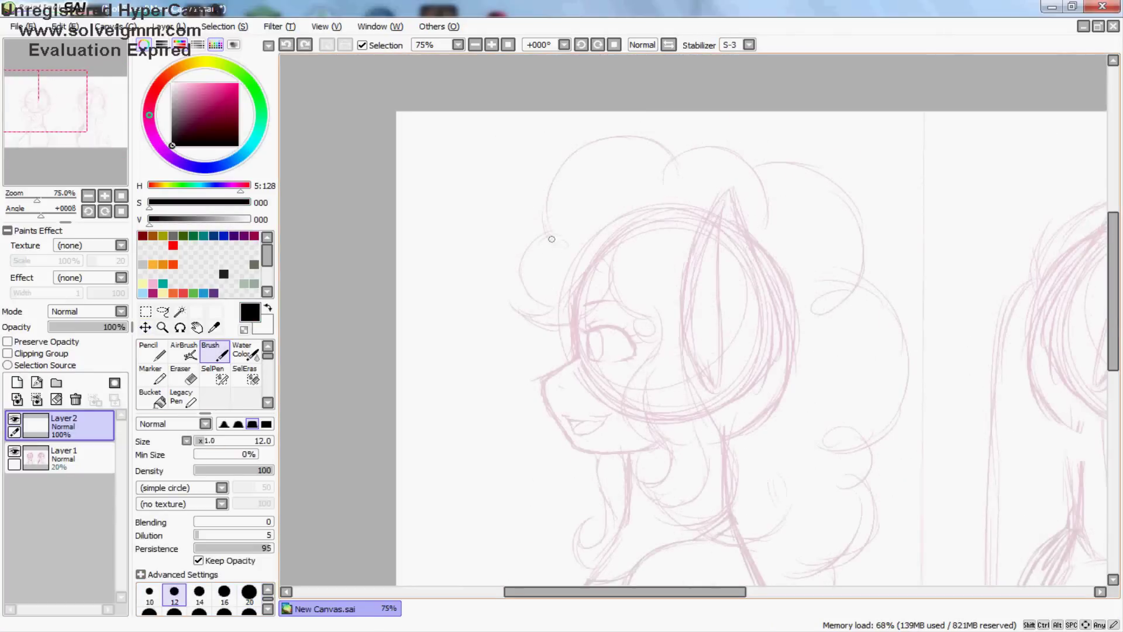
{"action": "left_click_drag", "start_coordinate": [512, 309], "coordinate": [616, 249]}
{"action": "key", "text": "ctrl+plus"}
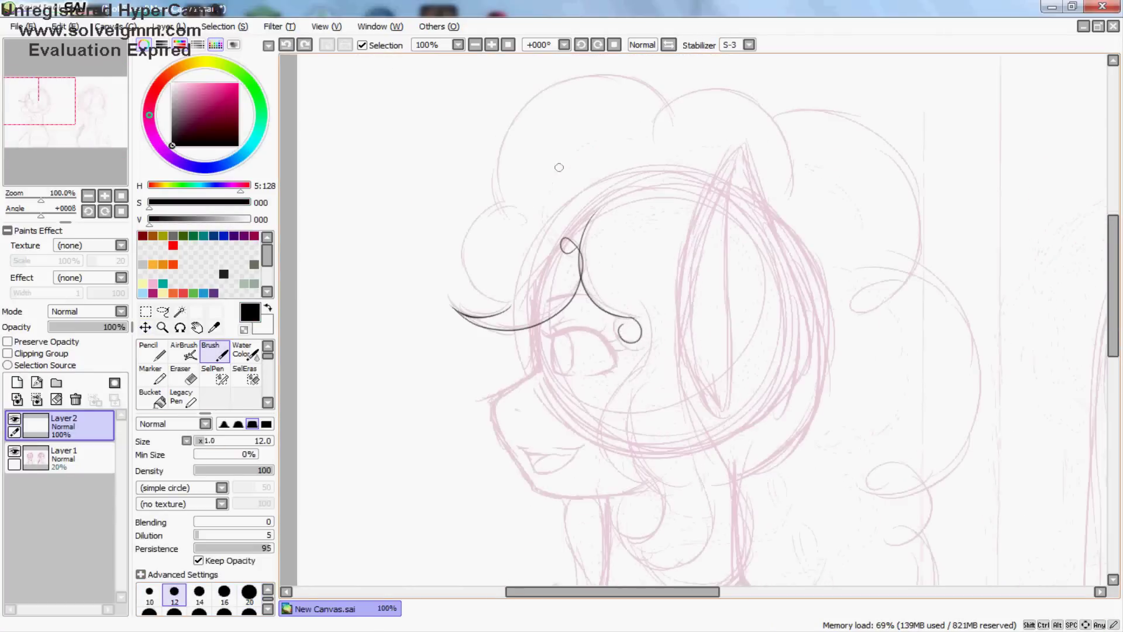
{"action": "left_click_drag", "start_coordinate": [619, 327], "coordinate": [640, 363]}
{"action": "left_click_drag", "start_coordinate": [643, 328], "coordinate": [602, 480]}
{"action": "key", "text": "ctrl+z"}
{"action": "scroll", "coordinate": [643, 351], "scroll_direction": "down", "scroll_amount": 4}
{"action": "key", "text": "ctrl+z"}
Step: Set the stabilizer to S-6 and ink the curled locks falling beside the first pony's cheek
{"action": "left_click", "coordinate": [750, 45]}
{"action": "left_click", "coordinate": [730, 290]}
{"action": "mouse_move", "coordinate": [644, 201]}
{"action": "left_mouse_down"}
{"action": "mouse_move", "coordinate": [603, 346]}
{"action": "mouse_move", "coordinate": [646, 383]}
{"action": "left_mouse_up"}
{"action": "mouse_move", "coordinate": [635, 316]}
{"action": "left_mouse_down"}
{"action": "mouse_move", "coordinate": [634, 412]}
{"action": "mouse_move", "coordinate": [625, 395]}
{"action": "mouse_move", "coordinate": [706, 386]}
{"action": "left_mouse_up"}
{"action": "key", "text": "ctrl+z"}
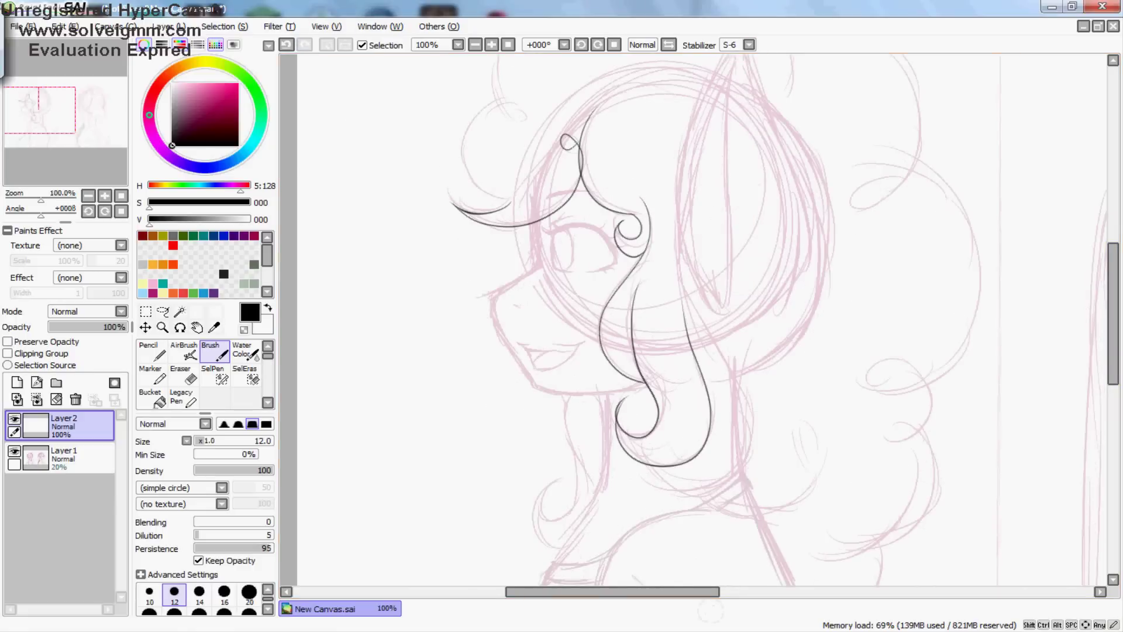
Step: Ink the first pony's face profile from the forehead over the snout
{"action": "key", "text": "ctrl+plus"}
{"action": "key", "text": "h"}
{"action": "key", "text": "End"}
{"action": "key", "text": "End"}
{"action": "key", "text": "End"}
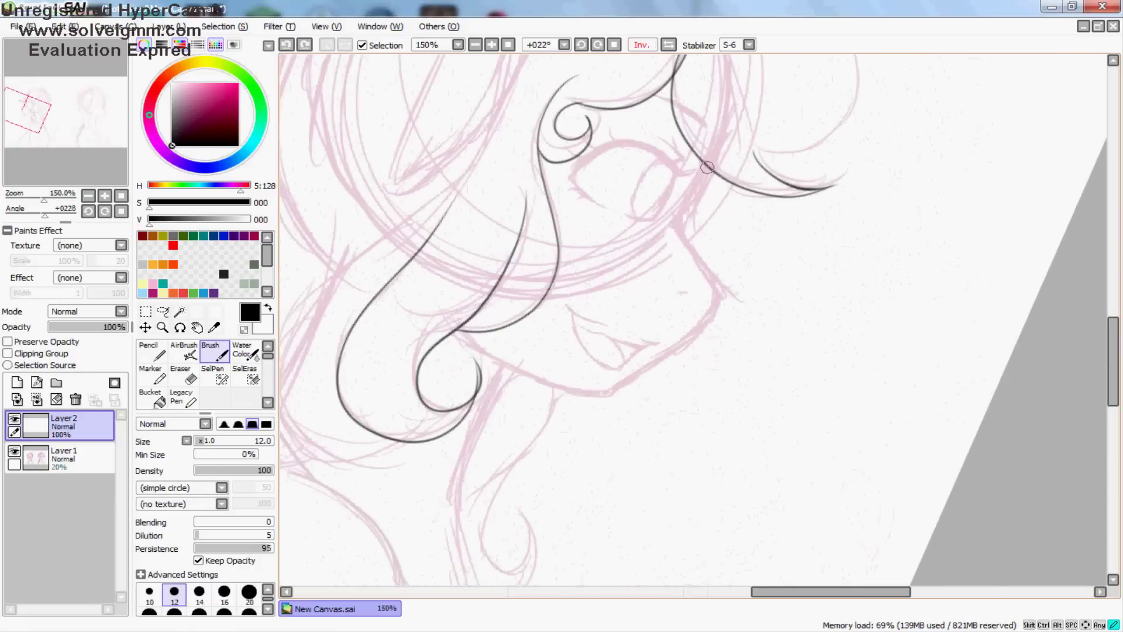
{"action": "mouse_move", "coordinate": [708, 164]}
{"action": "left_mouse_down"}
{"action": "mouse_move", "coordinate": [682, 237]}
{"action": "mouse_move", "coordinate": [679, 267]}
{"action": "left_mouse_up"}
{"action": "key", "text": "ctrl+z"}
{"action": "key", "text": "h"}
{"action": "scroll", "coordinate": [670, 451], "scroll_direction": "right", "scroll_amount": 3}
{"action": "left_click_drag", "start_coordinate": [570, 293], "coordinate": [518, 427]}
Step: Ink the first pony's nostril and continue the profile around the chin and along the jaw
{"action": "key", "text": "e"}
{"action": "key", "text": "n"}
{"action": "key", "text": "h"}
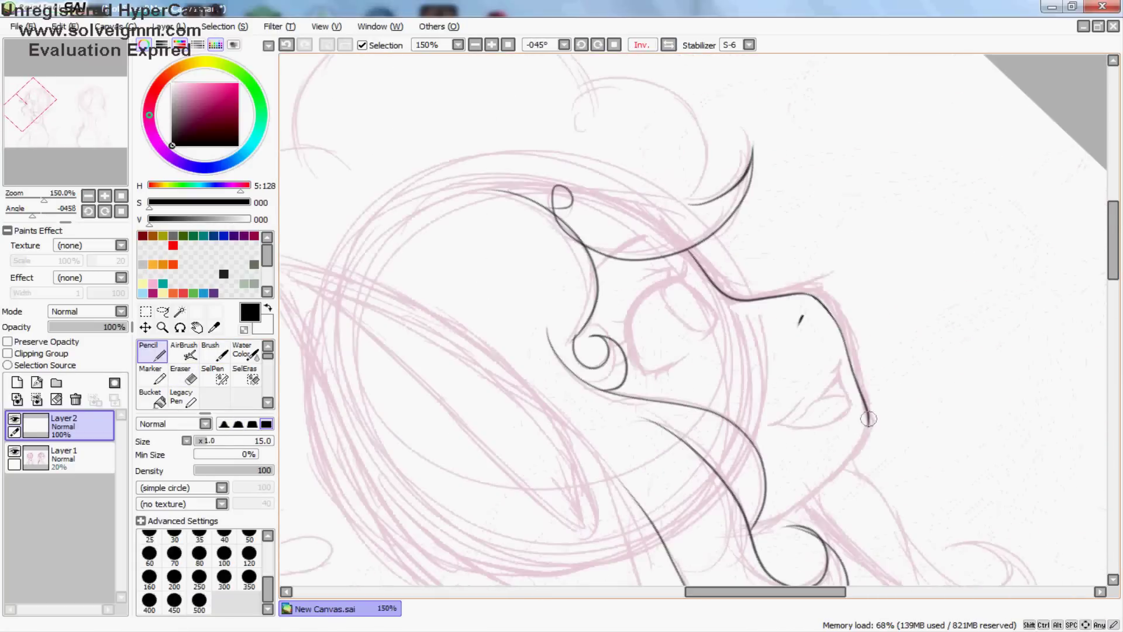
{"action": "key", "text": "h"}
{"action": "key", "text": "Delete"}
{"action": "key", "text": "ctrl+minus"}
{"action": "key", "text": "ctrl+minus"}
{"action": "key", "text": "a"}
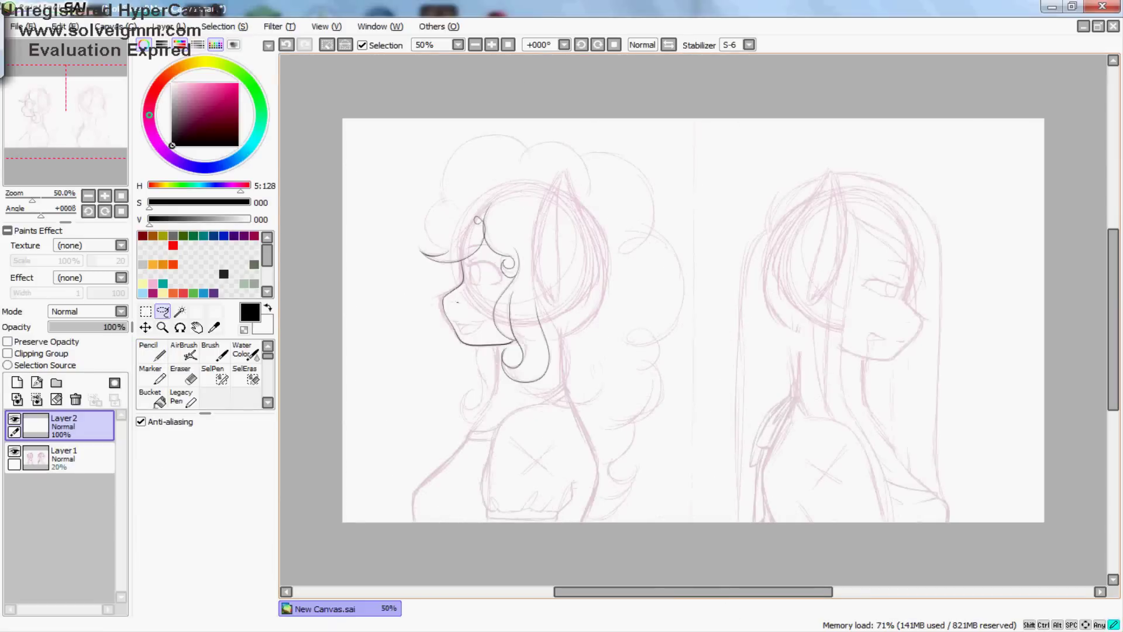
Step: Try inking the first pony's top mane curls with the Pencil
{"action": "key", "text": "n"}
{"action": "key", "text": "ctrl+plus"}
{"action": "key", "text": "ctrl+plus"}
{"action": "mouse_move", "coordinate": [524, 382]}
{"action": "left_mouse_down"}
{"action": "mouse_move", "coordinate": [547, 170]}
{"action": "mouse_move", "coordinate": [799, 263]}
{"action": "left_mouse_up"}
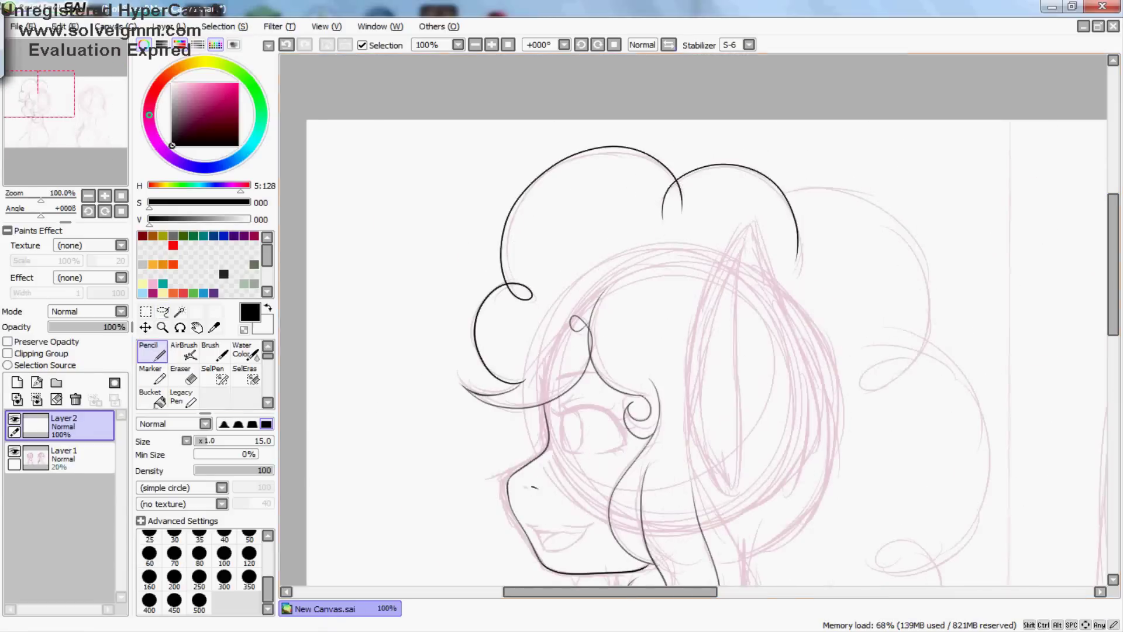
{"action": "key", "text": "h"}
{"action": "key", "text": "ctrl+z"}
Step: Ink the large curls over the top and upper back of the first pony's mane with the Brush
{"action": "key", "text": "b"}
{"action": "left_click_drag", "start_coordinate": [860, 377], "coordinate": [724, 222]}
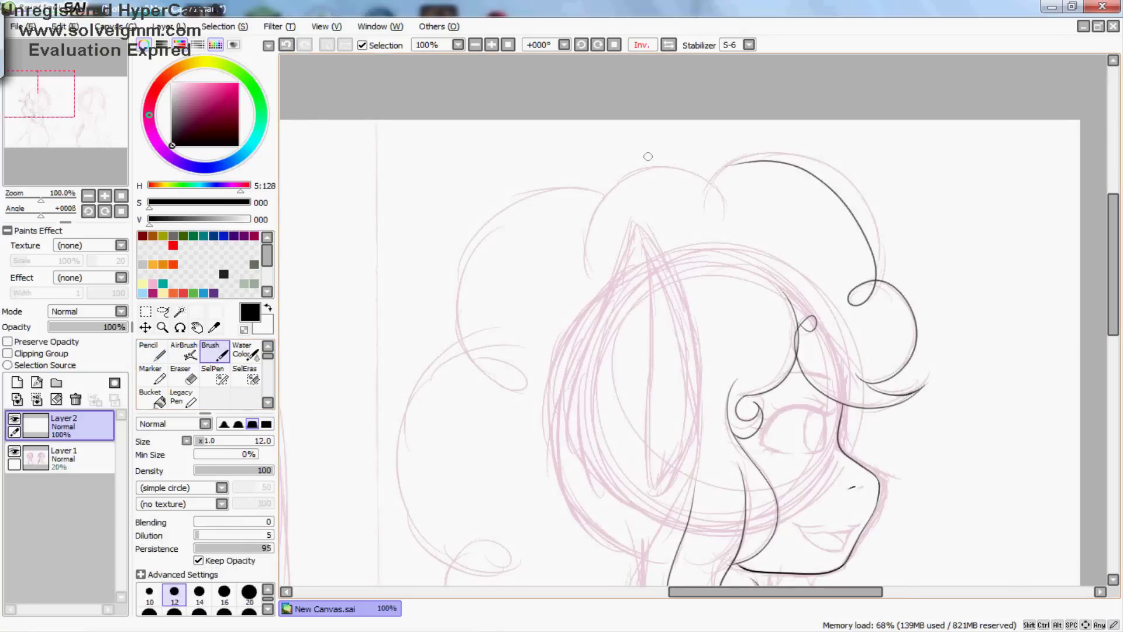
{"action": "key", "text": "h"}
{"action": "mouse_move", "coordinate": [527, 386]}
{"action": "left_mouse_down"}
{"action": "mouse_move", "coordinate": [471, 304]}
{"action": "mouse_move", "coordinate": [673, 167]}
{"action": "mouse_move", "coordinate": [802, 269]}
{"action": "left_mouse_up"}
{"action": "key", "text": "h"}
{"action": "left_click_drag", "start_coordinate": [576, 188], "coordinate": [462, 383]}
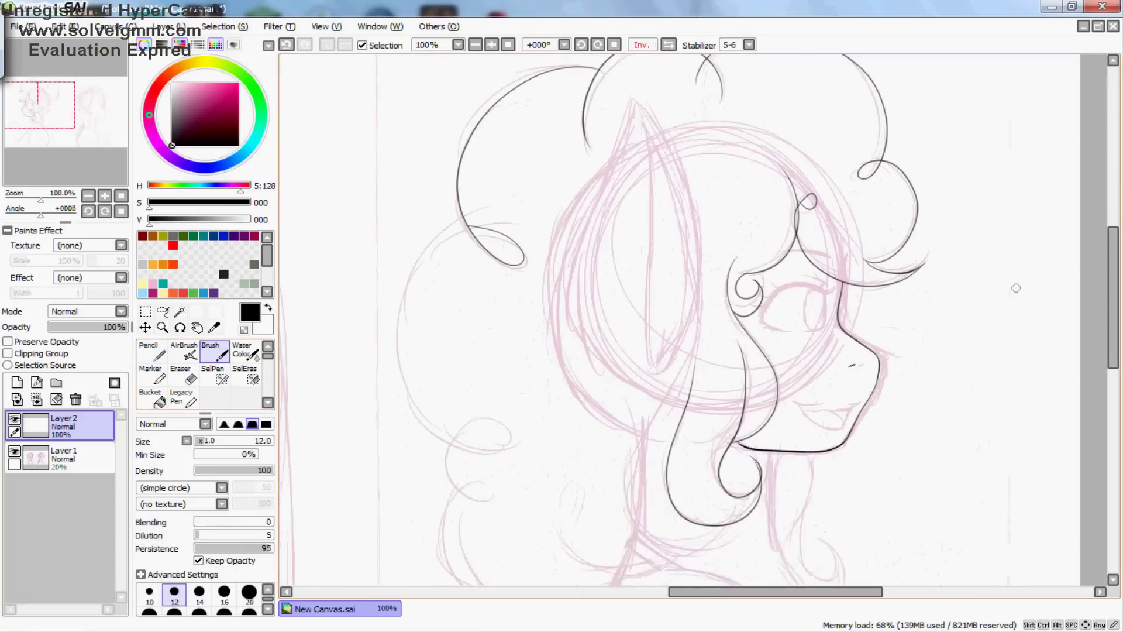
Step: Ink the first pony's remaining back mane curls toward the shoulder and the small curl under the chin
{"action": "key", "text": "ctrl+z"}
{"action": "key", "text": "ctrl+minus"}
{"action": "key", "text": "ctrl+minus"}
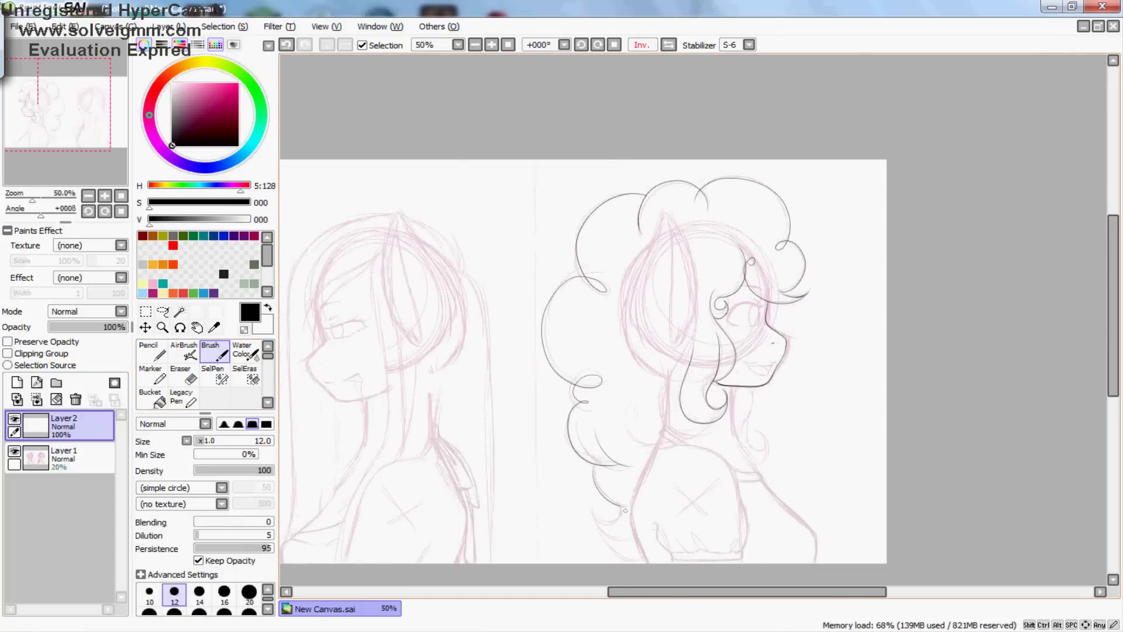
{"action": "key", "text": "h"}
{"action": "key", "text": "ctrl+plus"}
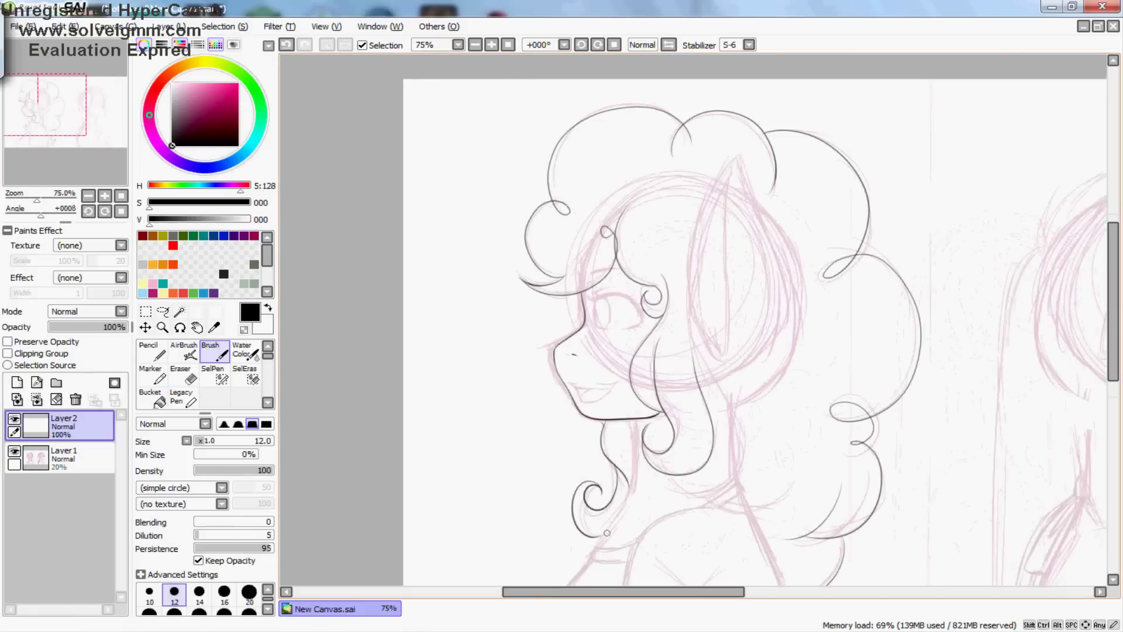
Step: Ink the front of the first pony's neck down to the collar
{"action": "scroll", "coordinate": [635, 338], "scroll_direction": "down", "scroll_amount": 3}
{"action": "mouse_move", "coordinate": [635, 339]}
{"action": "left_mouse_down"}
{"action": "mouse_move", "coordinate": [630, 413]}
{"action": "mouse_move", "coordinate": [598, 465]}
{"action": "left_mouse_up"}
{"action": "scroll", "coordinate": [598, 465], "scroll_direction": "down", "scroll_amount": 2}
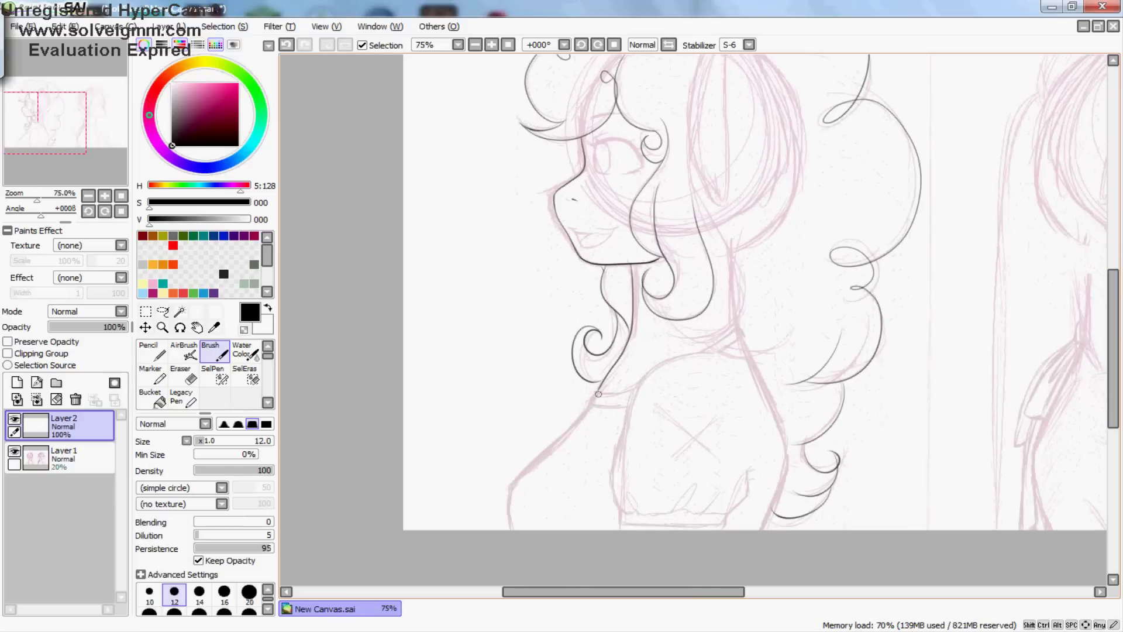
Step: Ink the first pony's pointed ear over the faded sketch
{"action": "key", "text": "h"}
{"action": "key", "text": "h"}
{"action": "scroll", "coordinate": [669, 324], "scroll_direction": "up", "scroll_amount": 3}
{"action": "mouse_move", "coordinate": [688, 295]}
{"action": "left_mouse_down"}
{"action": "mouse_move", "coordinate": [736, 146]}
{"action": "mouse_move", "coordinate": [754, 351]}
{"action": "left_mouse_up"}
{"action": "key", "text": "ctrl+plus"}
{"action": "mouse_move", "coordinate": [739, 96]}
{"action": "left_mouse_down"}
{"action": "mouse_move", "coordinate": [720, 339]}
{"action": "mouse_move", "coordinate": [696, 301]}
{"action": "mouse_move", "coordinate": [598, 422]}
{"action": "left_mouse_up"}
Step: Ink the first pony's shoulder, back and puffed sleeve with its gathered folds and cuff
{"action": "scroll", "coordinate": [779, 351], "scroll_direction": "down", "scroll_amount": 2}
{"action": "key", "text": "h"}
{"action": "scroll", "coordinate": [661, 59], "scroll_direction": "down", "scroll_amount": 2}
{"action": "key", "text": "h"}
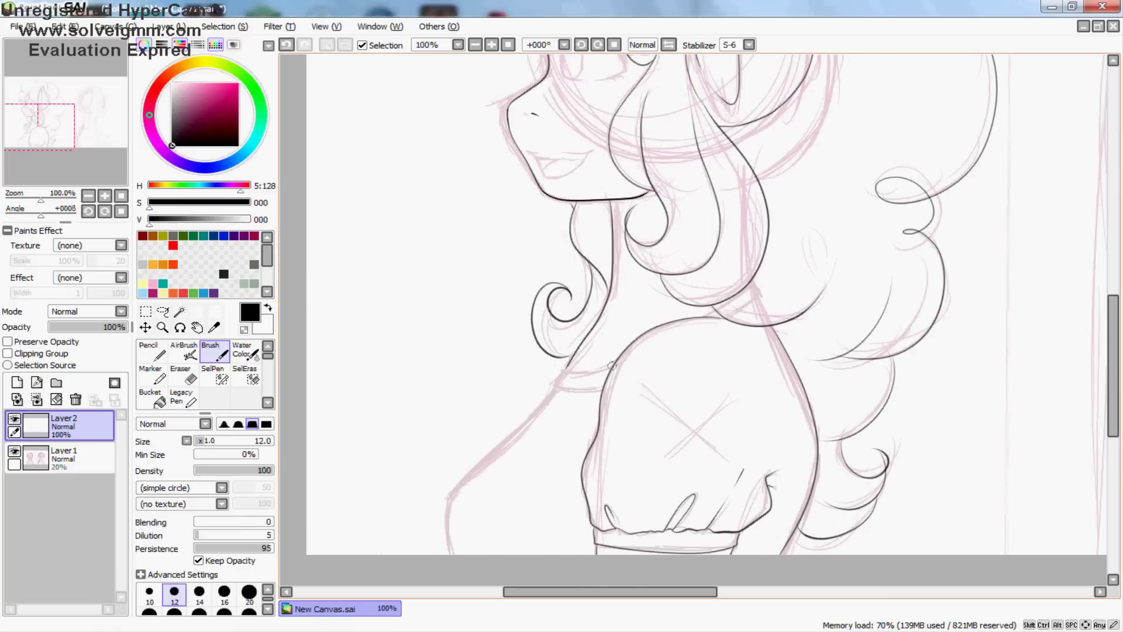
Step: Ink the first pony's collar band and the chest line running down from it
{"action": "scroll", "coordinate": [712, 310], "scroll_direction": "down", "scroll_amount": 2}
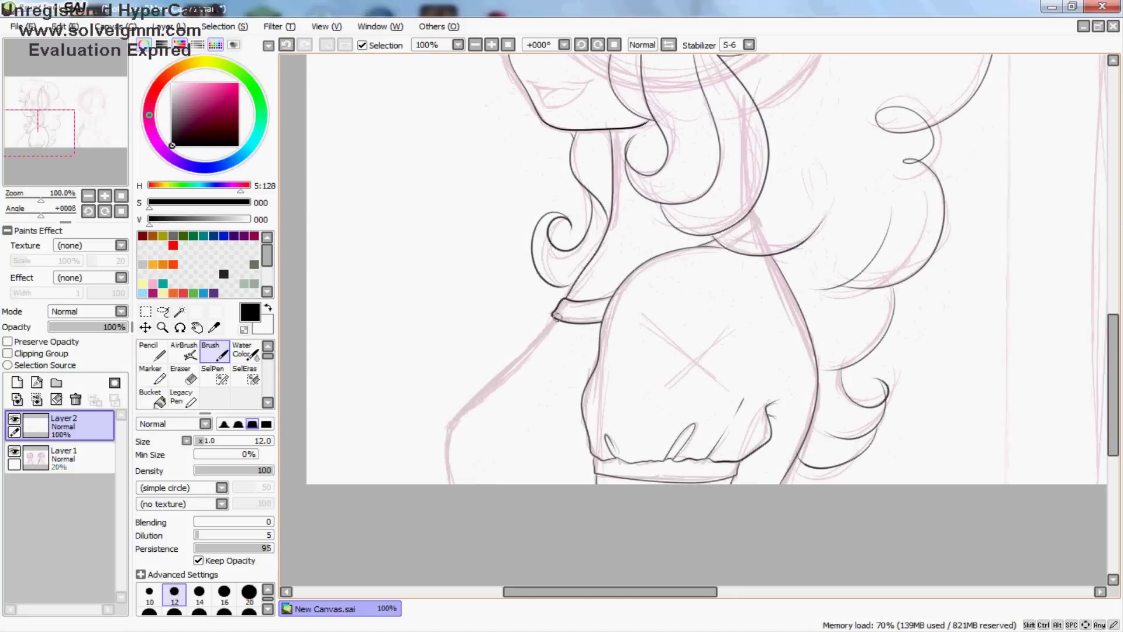
{"action": "left_click_drag", "start_coordinate": [559, 316], "coordinate": [447, 477]}
{"action": "key", "text": "ctrl+minus"}
Step: Ink the first pony's open smiling mouth with its lips and tongue
{"action": "key", "text": "ctrl+plus"}
{"action": "key", "text": "ctrl+plus"}
{"action": "scroll", "coordinate": [593, 399], "scroll_direction": "right", "scroll_amount": 4}
{"action": "left_click_drag", "start_coordinate": [516, 321], "coordinate": [547, 323]}
{"action": "left_click_drag", "start_coordinate": [585, 320], "coordinate": [655, 317]}
{"action": "mouse_move", "coordinate": [547, 364]}
{"action": "left_mouse_down"}
{"action": "mouse_move", "coordinate": [629, 345]}
{"action": "mouse_move", "coordinate": [638, 329]}
{"action": "left_mouse_up"}
{"action": "key", "text": "ctrl+z"}
{"action": "left_click_drag", "start_coordinate": [539, 337], "coordinate": [639, 328]}
{"action": "key", "text": "ctrl+z"}
{"action": "left_click_drag", "start_coordinate": [553, 360], "coordinate": [580, 334]}
Step: Set the stabilizer to 15 and ink a thick, tapered upper lash line on the first pony's eye
{"action": "key", "text": "ctrl+minus"}
{"action": "left_click_drag", "start_coordinate": [564, 249], "coordinate": [705, 274]}
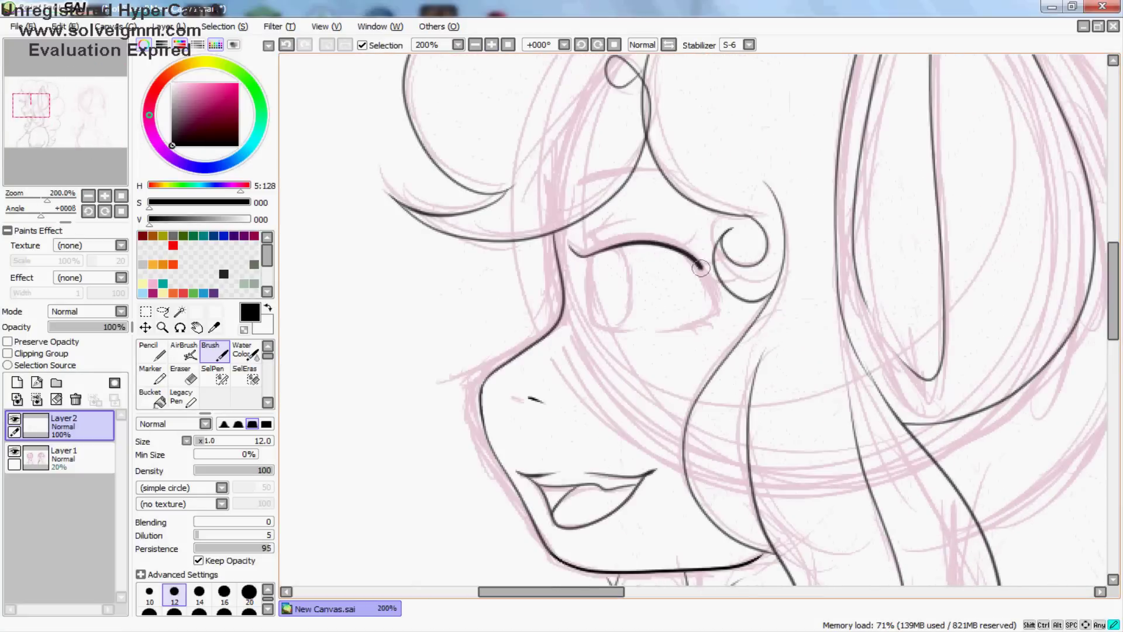
{"action": "left_click", "coordinate": [669, 45]}
{"action": "left_click", "coordinate": [749, 45]}
{"action": "left_click", "coordinate": [737, 213]}
{"action": "key", "text": "ctrl+plus"}
{"action": "left_click_drag", "start_coordinate": [653, 110], "coordinate": [591, 269]}
{"action": "key", "text": "End"}
{"action": "key", "text": "End"}
{"action": "key", "text": "End"}
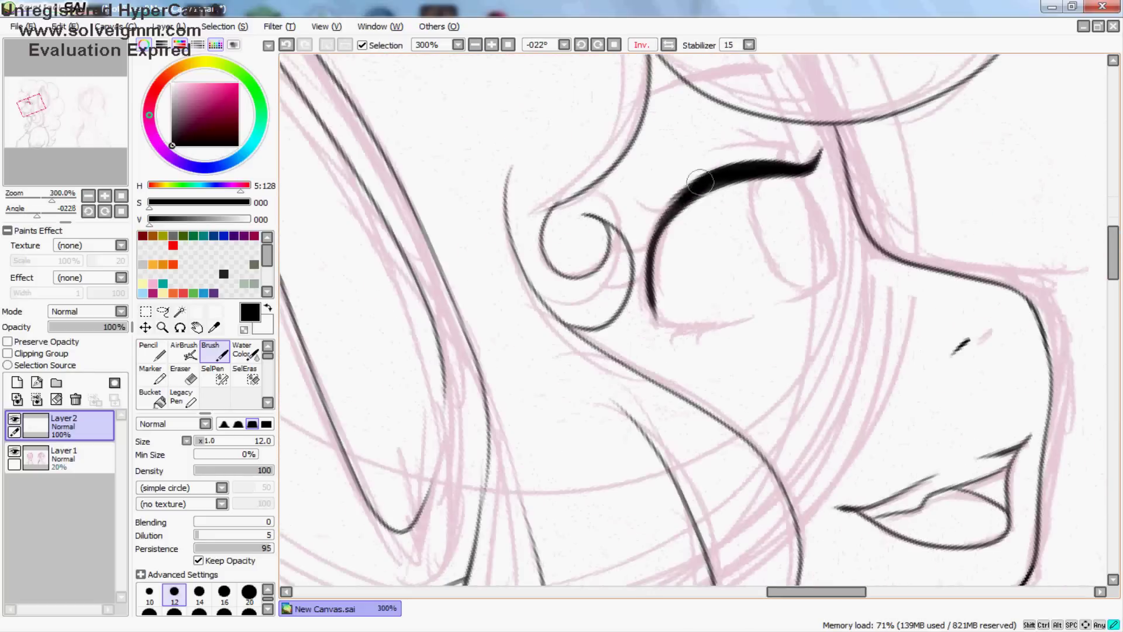
{"action": "left_click_drag", "start_coordinate": [710, 173], "coordinate": [646, 316]}
{"action": "left_click_drag", "start_coordinate": [673, 210], "coordinate": [657, 325]}
Step: Ink the lower lid, front edge and iris of the first pony's eye
{"action": "key", "text": "h"}
{"action": "left_click_drag", "start_coordinate": [734, 324], "coordinate": [617, 304]}
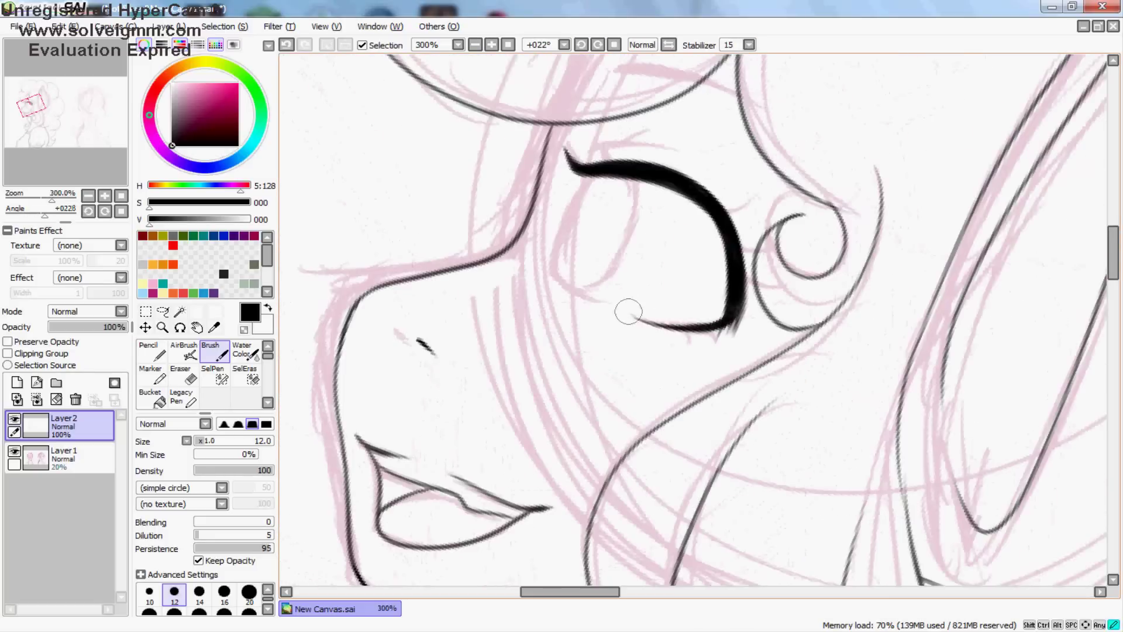
{"action": "key", "text": "h"}
{"action": "mouse_move", "coordinate": [799, 170]}
{"action": "left_mouse_down"}
{"action": "mouse_move", "coordinate": [834, 252]}
{"action": "mouse_move", "coordinate": [778, 305]}
{"action": "left_mouse_up"}
{"action": "key", "text": "h"}
{"action": "left_click_drag", "start_coordinate": [641, 173], "coordinate": [582, 293]}
{"action": "key", "text": "ctrl+z"}
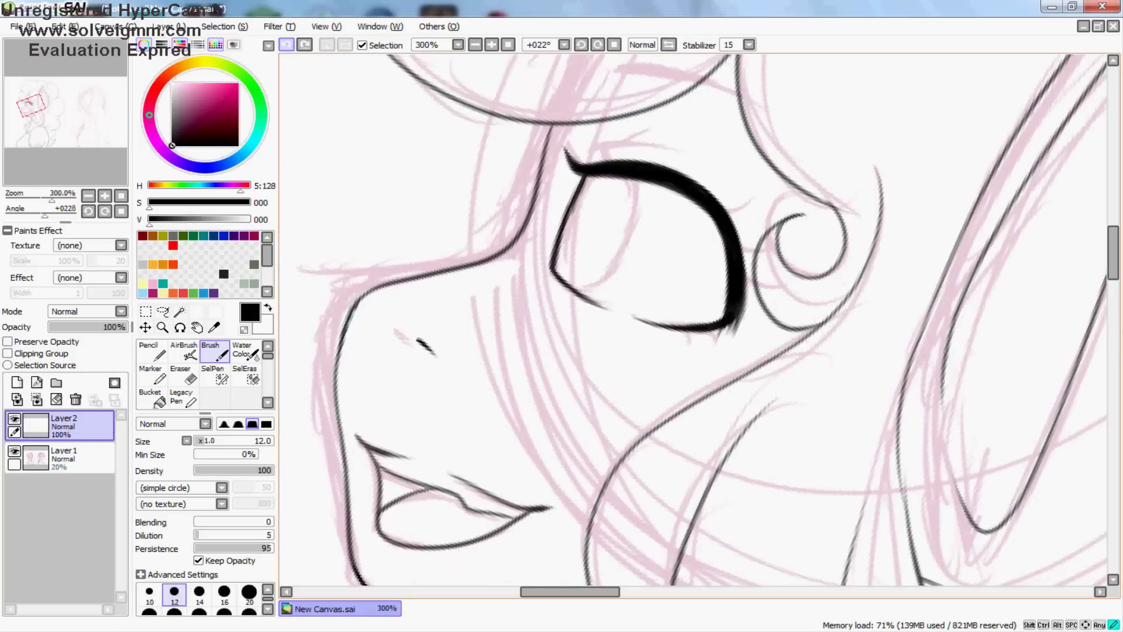
{"action": "left_click_drag", "start_coordinate": [646, 163], "coordinate": [570, 292]}
Step: Ink the first pony's eyelid crease, eyelashes and eyebrow
{"action": "left_click_drag", "start_coordinate": [690, 133], "coordinate": [585, 157]}
{"action": "key", "text": "h"}
{"action": "mouse_move", "coordinate": [819, 151]}
{"action": "left_mouse_down"}
{"action": "mouse_move", "coordinate": [731, 170]}
{"action": "mouse_move", "coordinate": [658, 214]}
{"action": "mouse_move", "coordinate": [620, 190]}
{"action": "left_mouse_up"}
{"action": "left_click_drag", "start_coordinate": [646, 248], "coordinate": [588, 217]}
{"action": "left_click_drag", "start_coordinate": [640, 289], "coordinate": [576, 295]}
{"action": "key", "text": "ctrl+z"}
{"action": "key", "text": "n"}
{"action": "mouse_move", "coordinate": [667, 290]}
{"action": "left_mouse_down"}
{"action": "mouse_move", "coordinate": [638, 325]}
{"action": "mouse_move", "coordinate": [702, 351]}
{"action": "left_mouse_up"}
{"action": "key", "text": "ctrl+z"}
{"action": "key", "text": "Home"}
{"action": "scroll", "coordinate": [821, 142], "scroll_direction": "down", "scroll_amount": 3}
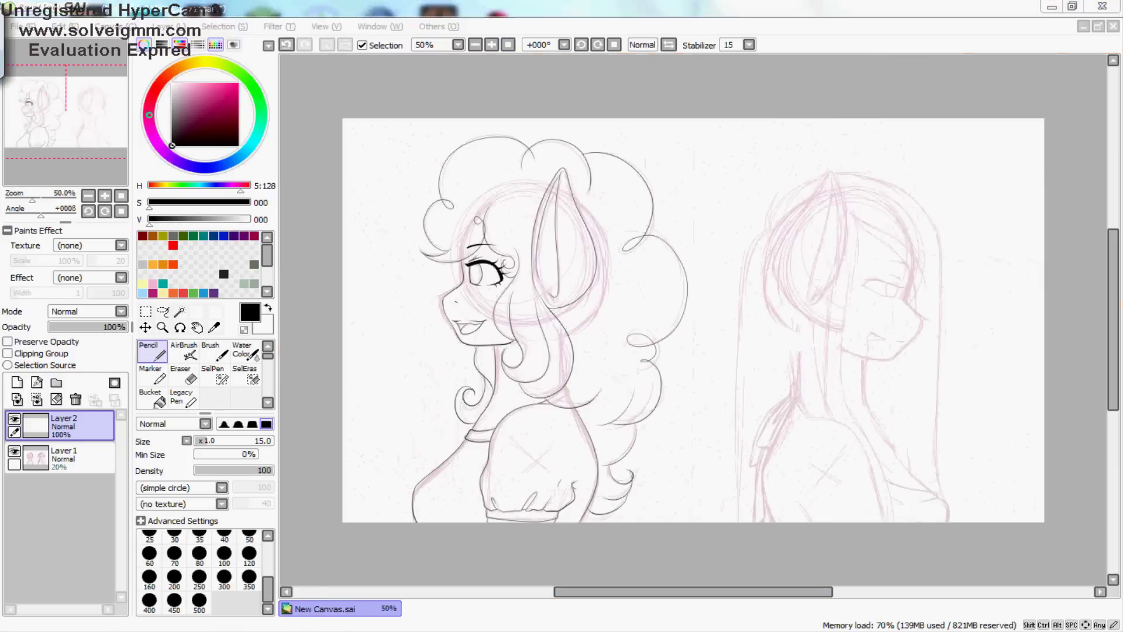
{"action": "key", "text": "b"}
{"action": "scroll", "coordinate": [377, 157], "scroll_direction": "up", "scroll_amount": 2}
{"action": "key", "text": "h"}
{"action": "left_click", "coordinate": [287, 45]}
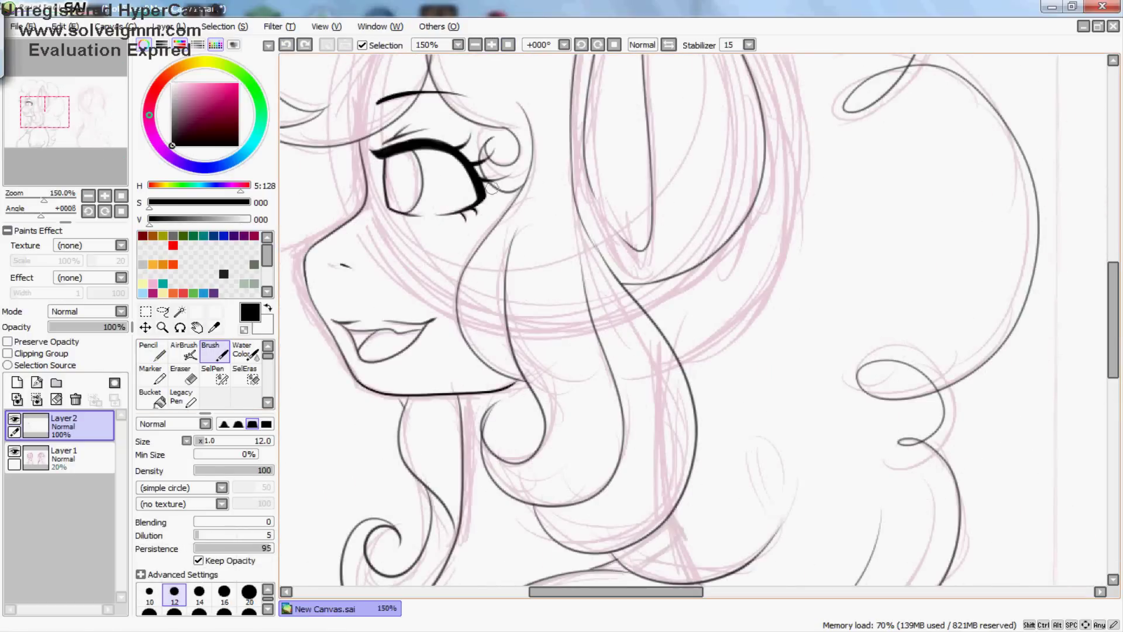
Step: Hide the sketch layer, lasso the first pony's muzzle and mouth, and shift the selection slightly forward
{"action": "scroll", "coordinate": [492, 187], "scroll_direction": "down", "scroll_amount": 2}
{"action": "left_click", "coordinate": [14, 451]}
{"action": "left_click", "coordinate": [162, 311]}
{"action": "scroll", "coordinate": [565, 251], "scroll_direction": "up", "scroll_amount": 2}
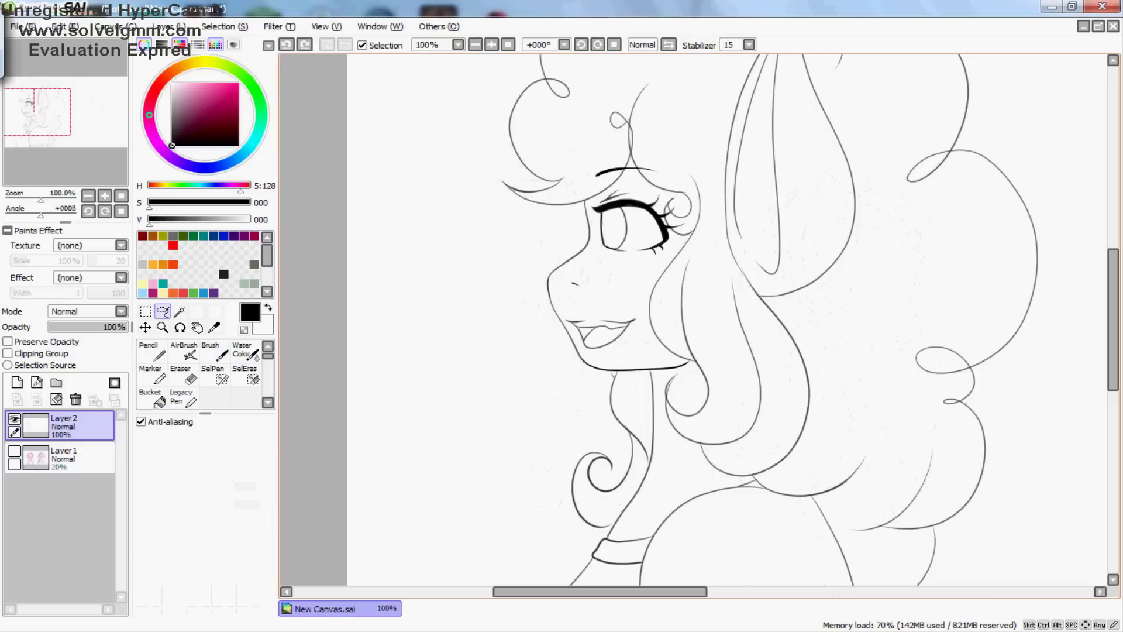
{"action": "mouse_move", "coordinate": [585, 202]}
{"action": "left_mouse_down"}
{"action": "mouse_move", "coordinate": [650, 372]}
{"action": "mouse_move", "coordinate": [672, 375]}
{"action": "left_mouse_up"}
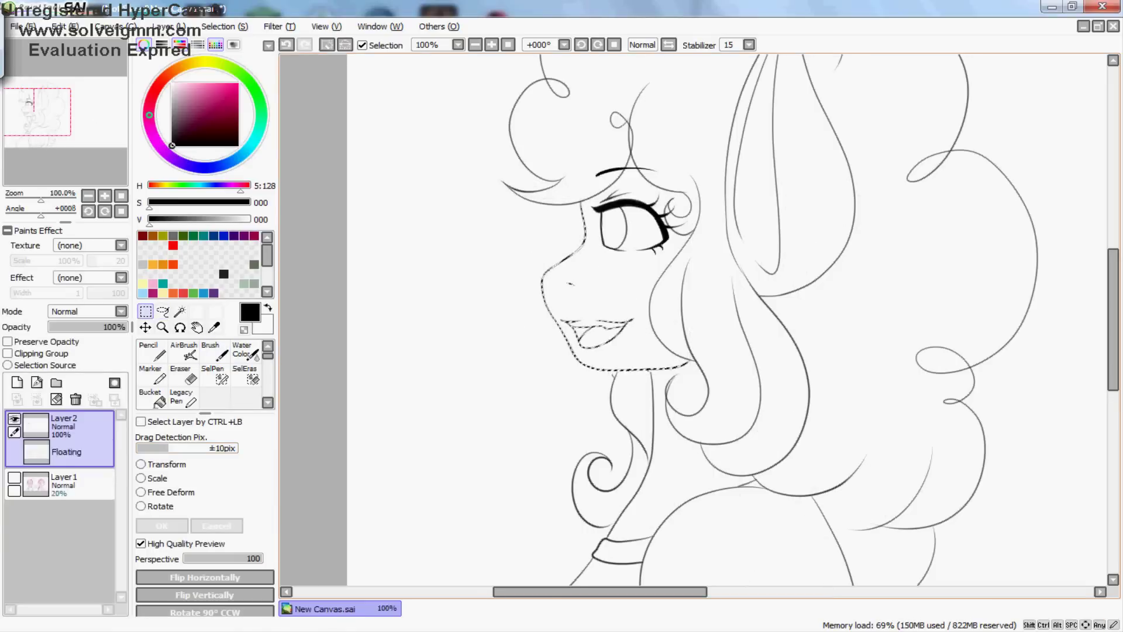
{"action": "scroll", "coordinate": [673, 374], "scroll_direction": "down", "scroll_amount": 2}
{"action": "scroll", "coordinate": [453, 229], "scroll_direction": "up", "scroll_amount": 2}
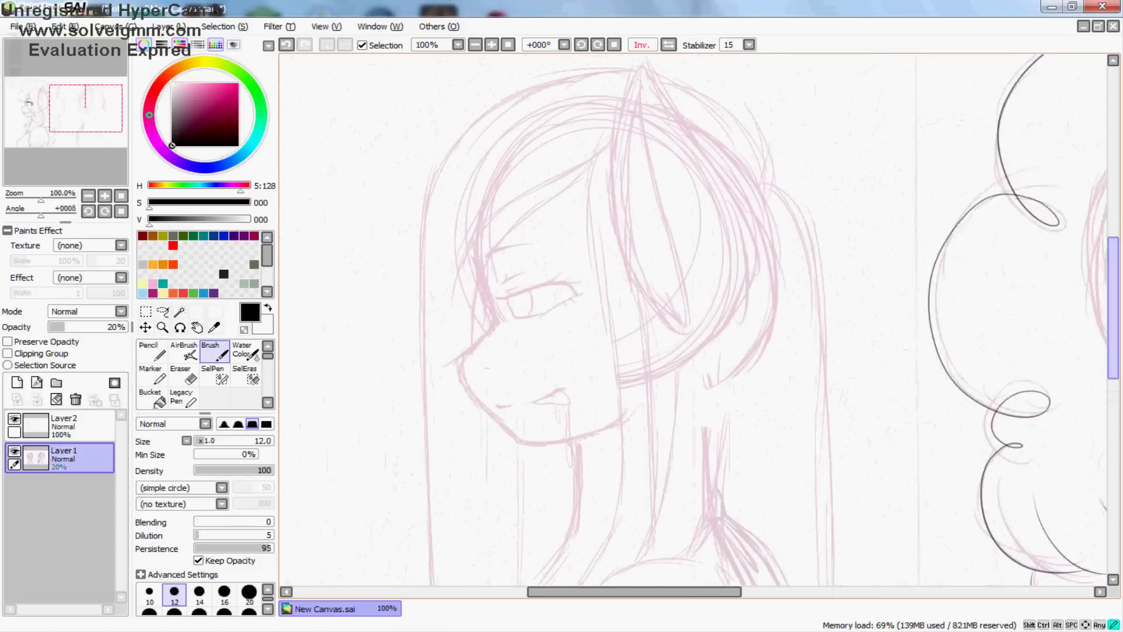
Step: Set the stabilizer to S-5 and ink the second pony's fringe edge and start of the forehead on Layer2
{"action": "left_click", "coordinate": [64, 424]}
{"action": "left_click", "coordinate": [749, 45]}
{"action": "left_click", "coordinate": [737, 281]}
{"action": "mouse_move", "coordinate": [699, 189]}
{"action": "left_mouse_down"}
{"action": "mouse_move", "coordinate": [550, 325]}
{"action": "mouse_move", "coordinate": [520, 453]}
{"action": "left_mouse_up"}
{"action": "scroll", "coordinate": [869, 234], "scroll_direction": "down", "scroll_amount": 2}
{"action": "scroll", "coordinate": [869, 234], "scroll_direction": "up", "scroll_amount": 1}
{"action": "left_click_drag", "start_coordinate": [869, 234], "coordinate": [596, 252]}
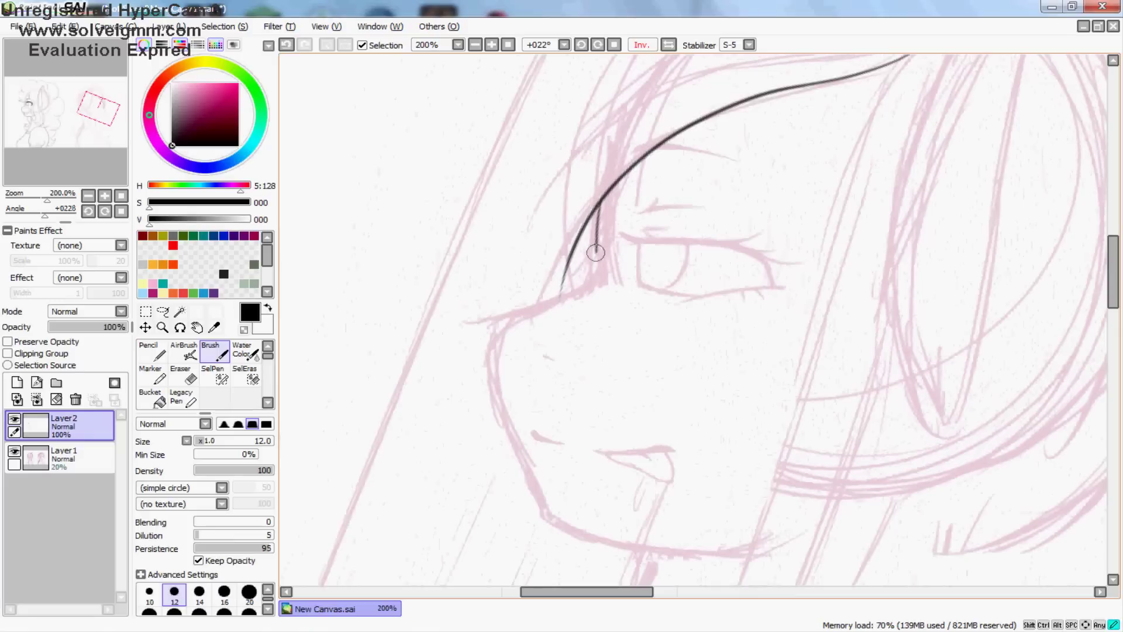
Step: Ink the second pony's muzzle and jaw profile, and check the line art with the sketch layer hidden
{"action": "mouse_move", "coordinate": [491, 321]}
{"action": "left_mouse_down"}
{"action": "mouse_move", "coordinate": [554, 518]}
{"action": "mouse_move", "coordinate": [502, 316]}
{"action": "mouse_move", "coordinate": [529, 468]}
{"action": "left_mouse_up"}
{"action": "key", "text": "ctrl+z"}
{"action": "key", "text": "h"}
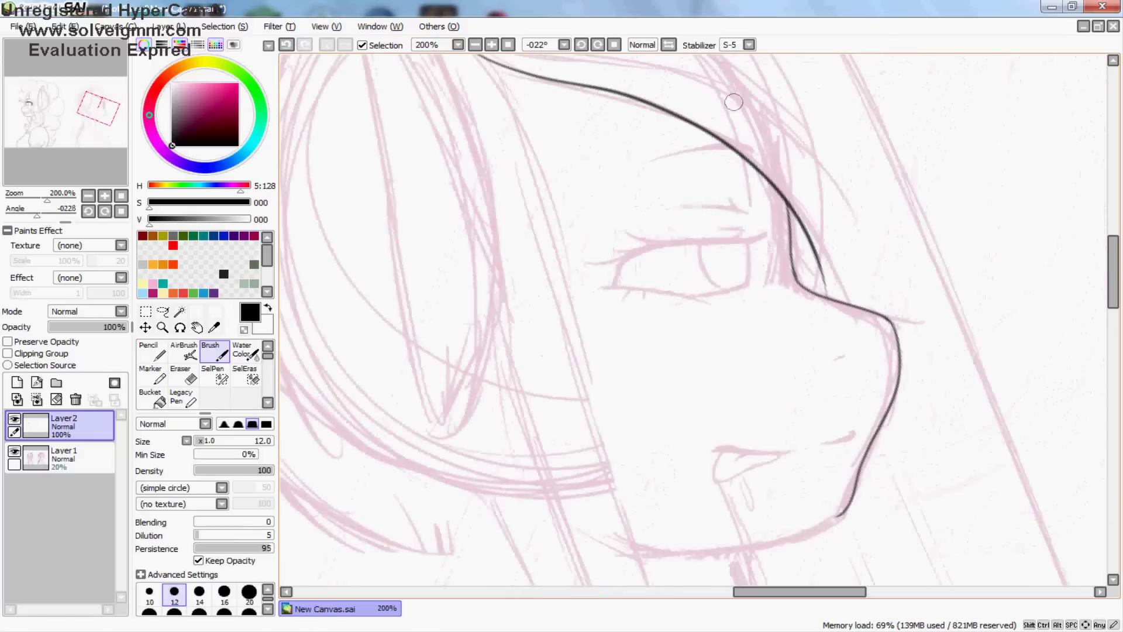
{"action": "key", "text": "Delete"}
{"action": "key", "text": "minus"}
{"action": "key", "text": "minus"}
{"action": "key", "text": "minus"}
{"action": "key", "text": "minus"}
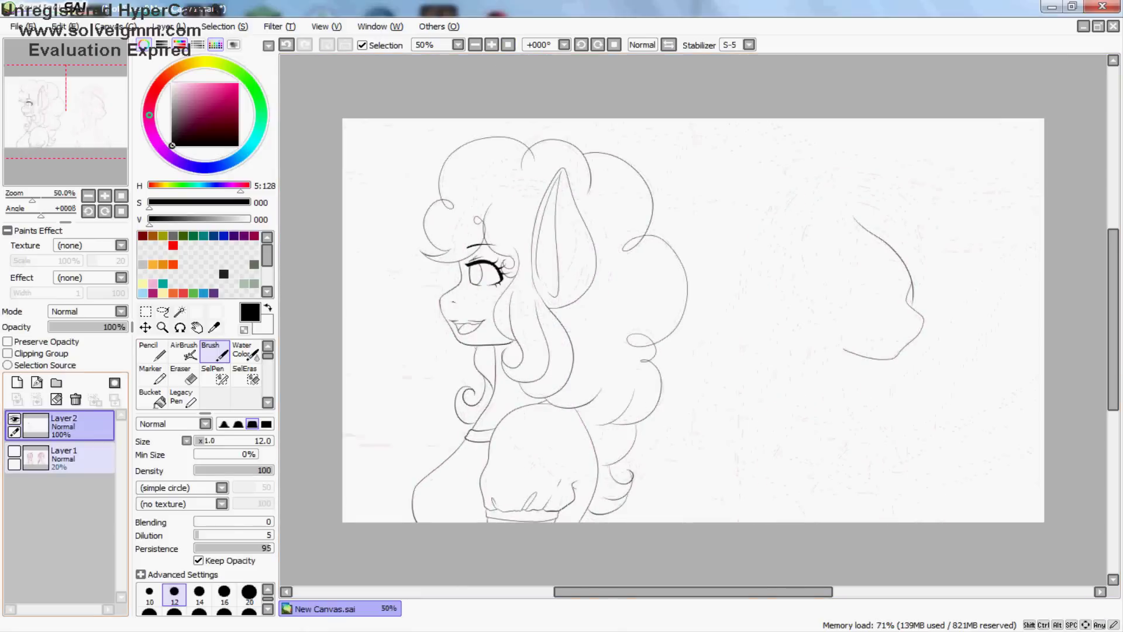
Step: Ink the second pony's outer fringe curve, the face-framing hair strand and the front of the neck
{"action": "key", "text": "h"}
{"action": "scroll", "coordinate": [477, 173], "scroll_direction": "up", "scroll_amount": 2}
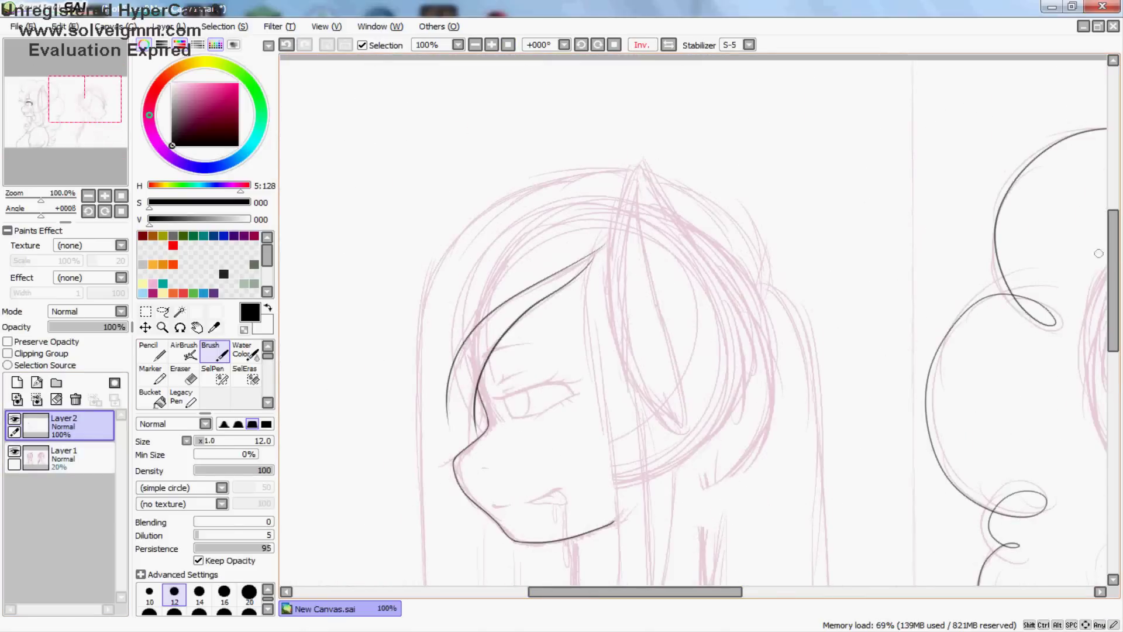
{"action": "scroll", "coordinate": [591, 205], "scroll_direction": "down", "scroll_amount": 3}
{"action": "scroll", "coordinate": [602, 263], "scroll_direction": "down", "scroll_amount": 2}
{"action": "key", "text": "minus"}
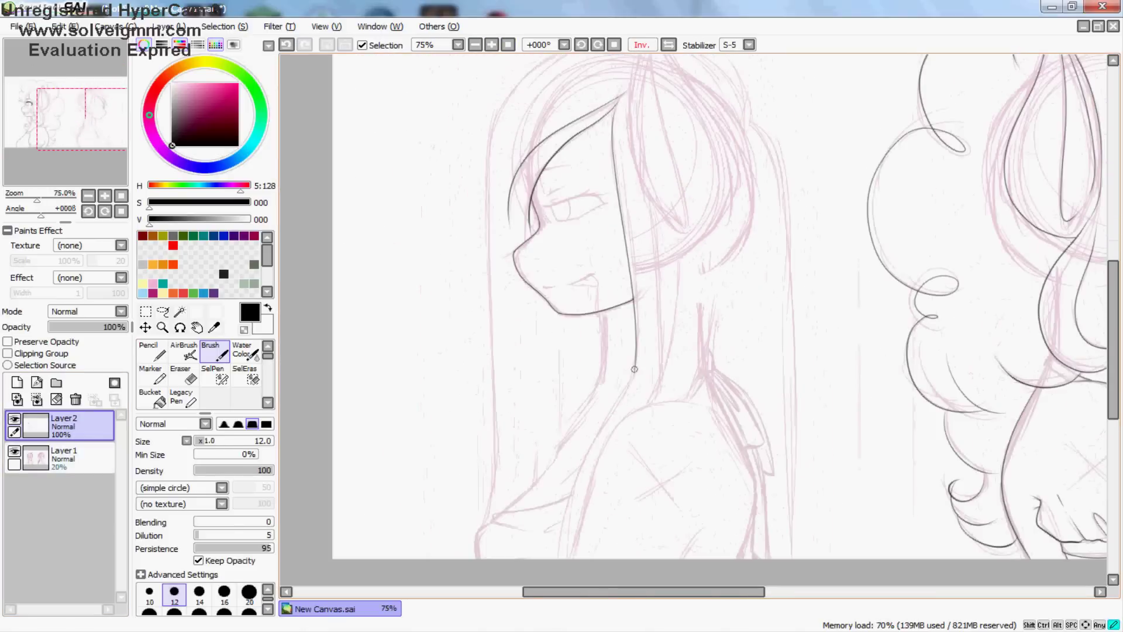
{"action": "left_click_drag", "start_coordinate": [634, 369], "coordinate": [560, 560]}
{"action": "key", "text": "h"}
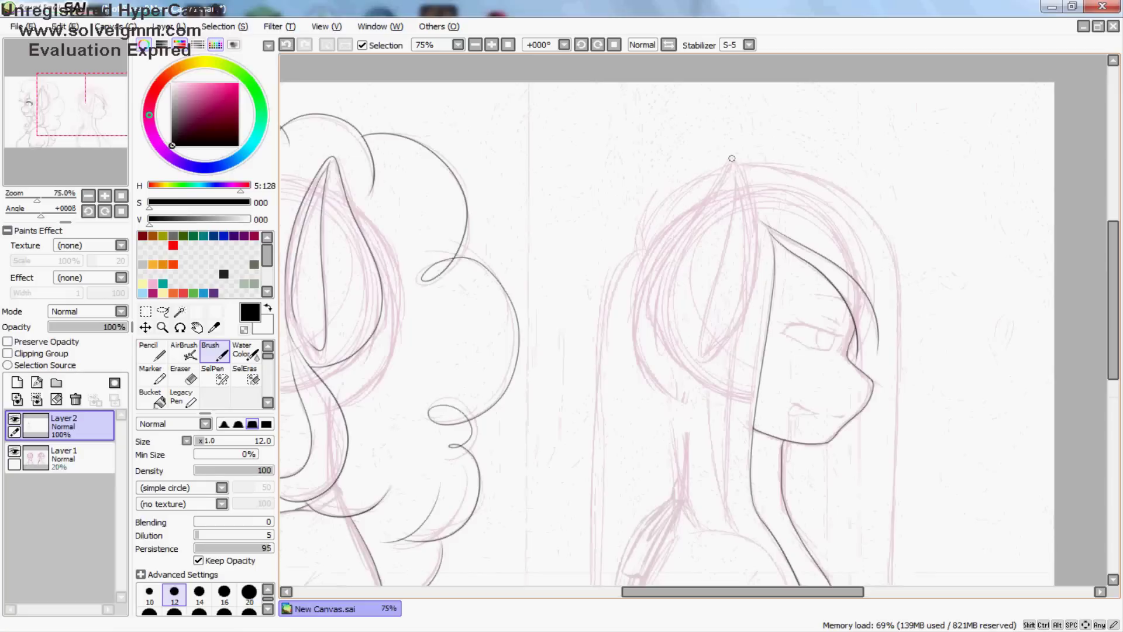
Step: Copy the first pony's ear to a new layer, mirror and fit it over the second pony's ear sketch, and merge it down
{"action": "key", "text": "ctrl+shift+n"}
{"action": "key", "text": "ctrl+c"}
{"action": "key", "text": "ctrl+v"}
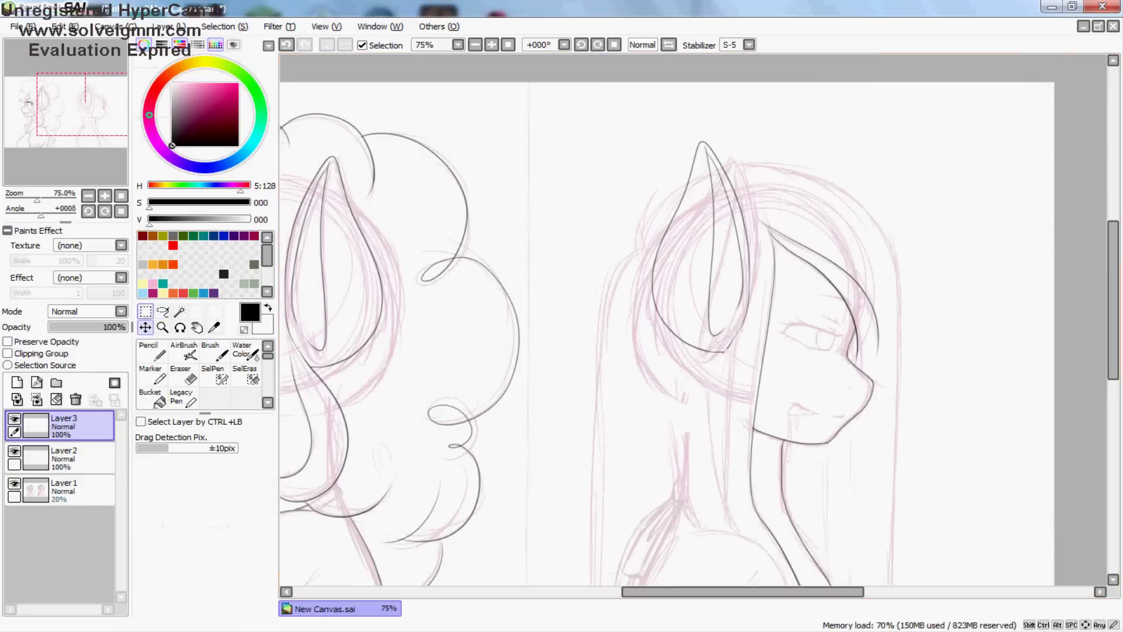
{"action": "key", "text": "ctrl+t"}
{"action": "key", "text": "Return"}
{"action": "key", "text": "ctrl+e"}
Step: Ink the narrow hair strand hanging from below the second pony's ear to the shoulder, with a pointed tip
{"action": "key", "text": "h"}
{"action": "key", "text": "plus"}
{"action": "key", "text": "plus"}
{"action": "key", "text": "n"}
{"action": "key", "text": "minus"}
{"action": "key", "text": "minus"}
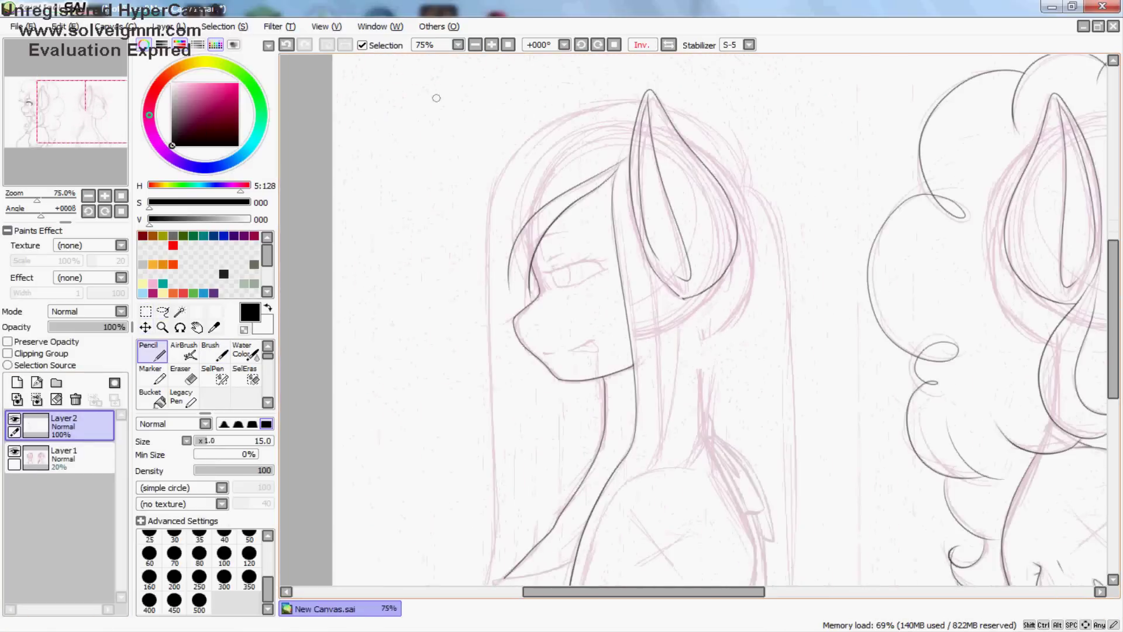
{"action": "key", "text": "e"}
{"action": "key", "text": "b"}
{"action": "key", "text": "plus"}
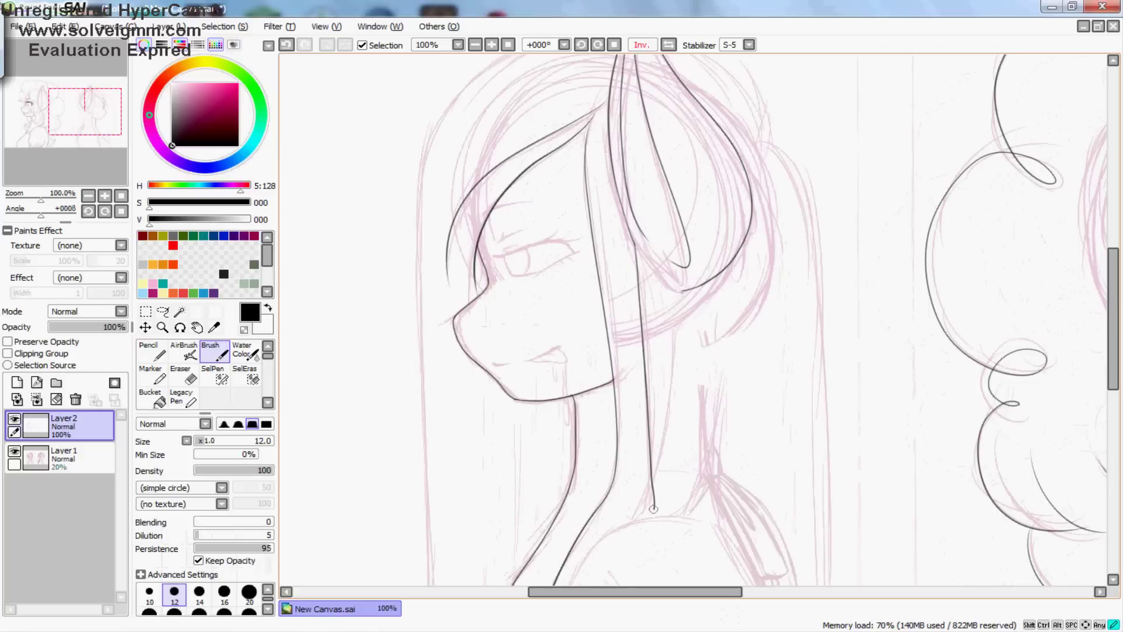
{"action": "key", "text": "ctrl+z"}
{"action": "left_click_drag", "start_coordinate": [650, 486], "coordinate": [634, 516]}
Step: Ink the rear edge of the strand below the ear and a small tuft at the back of the head
{"action": "key", "text": "h"}
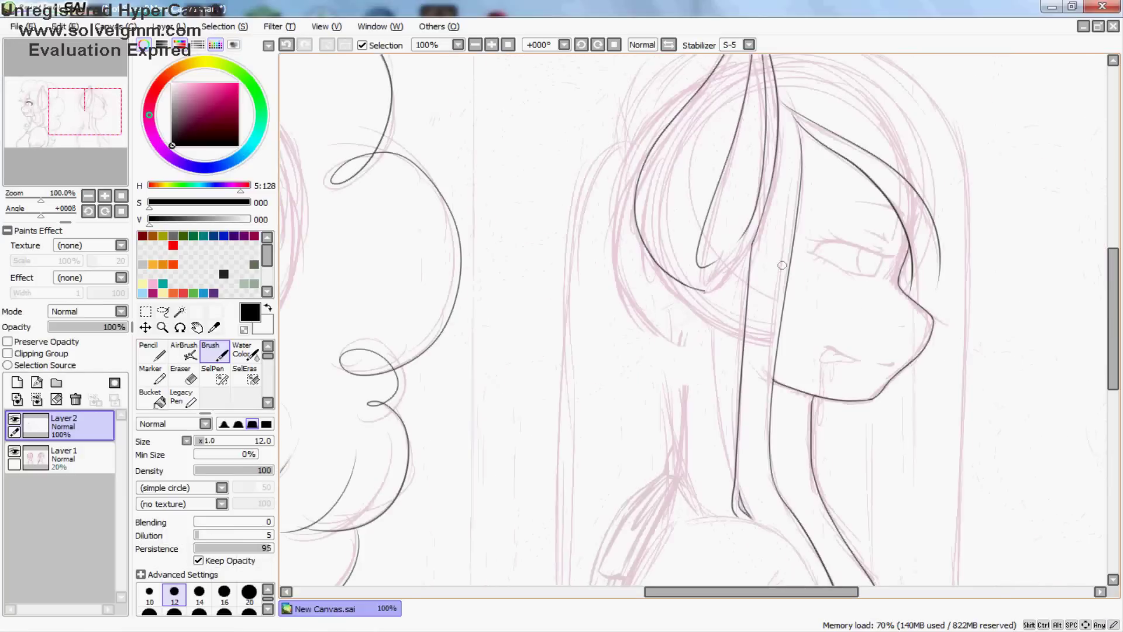
{"action": "left_click_drag", "start_coordinate": [705, 292], "coordinate": [737, 474]}
{"action": "key", "text": "h"}
{"action": "key", "text": "minus"}
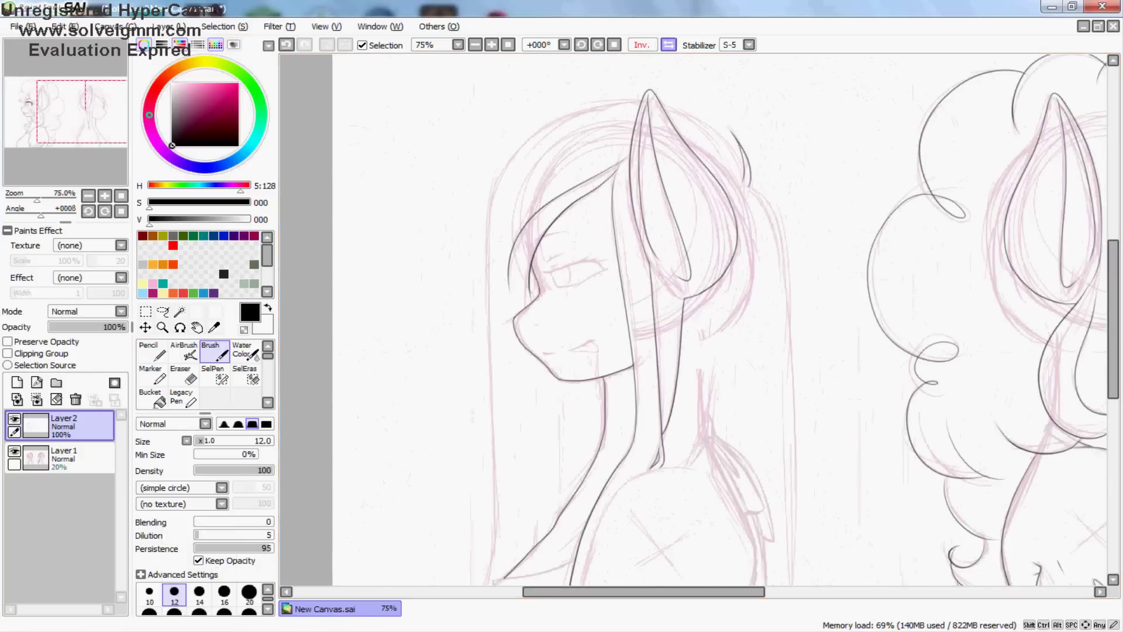
Step: On a new layer, ink the second pony's outer hair over the crown and down in front of the face
{"action": "key", "text": "h"}
{"action": "key", "text": "ctrl+shift+n"}
{"action": "key", "text": "h"}
{"action": "left_click_drag", "start_coordinate": [743, 176], "coordinate": [486, 576]}
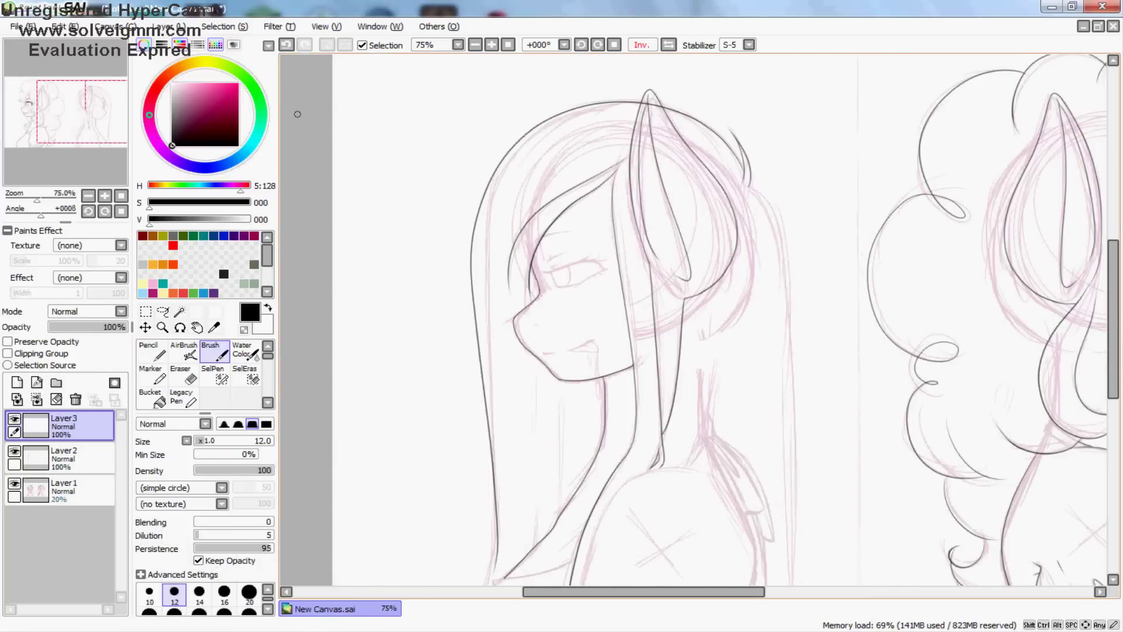
{"action": "key", "text": "ctrl+z"}
{"action": "key", "text": "minus"}
{"action": "left_click_drag", "start_coordinate": [298, 114], "coordinate": [707, 217]}
{"action": "key", "text": "ctrl+y"}
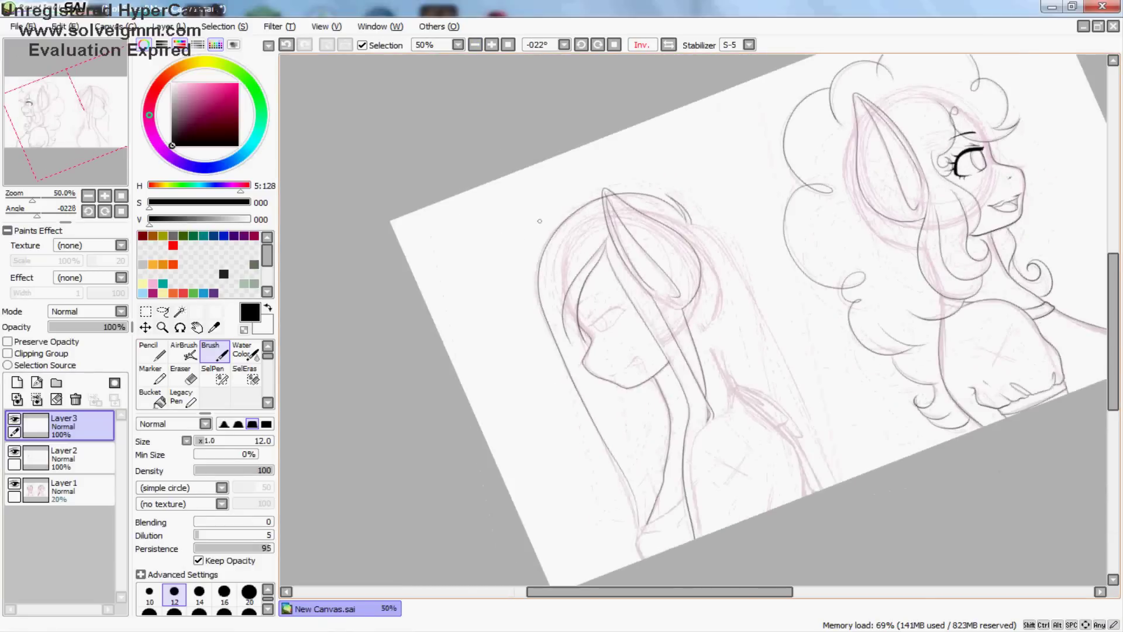
Step: Refine the long straight front edge of the second pony's hair down to the chest
{"action": "key", "text": "n"}
{"action": "key", "text": "Home"}
{"action": "key", "text": "plus"}
{"action": "key", "text": "b"}
{"action": "left_click_drag", "start_coordinate": [488, 260], "coordinate": [486, 509]}
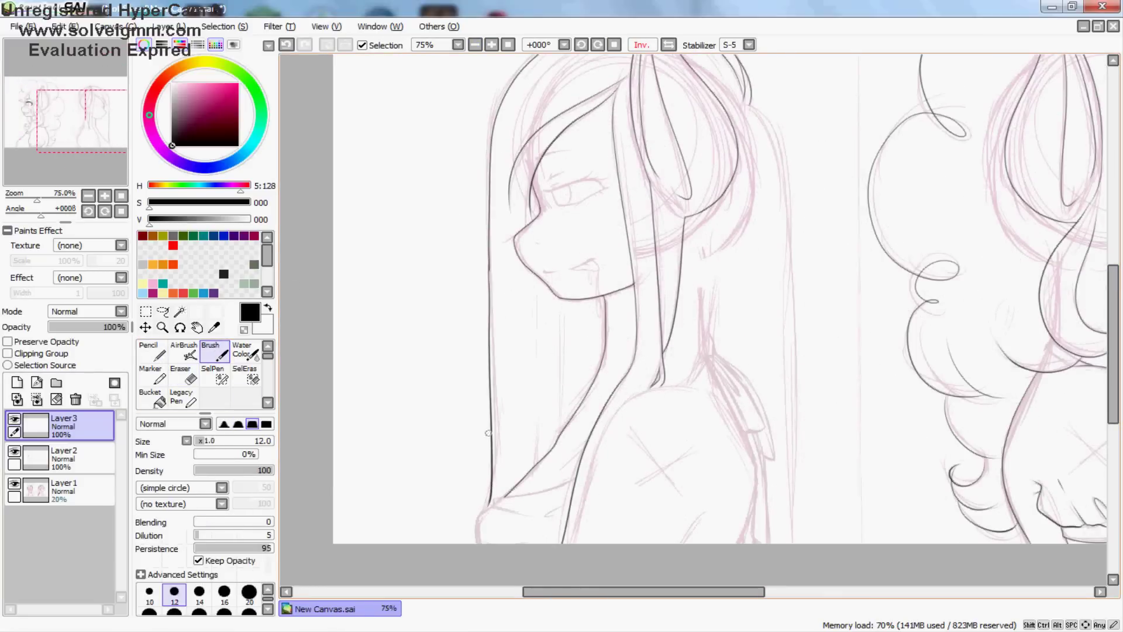
{"action": "key", "text": "plus"}
{"action": "left_click_drag", "start_coordinate": [488, 245], "coordinate": [487, 275]}
{"action": "key", "text": "e"}
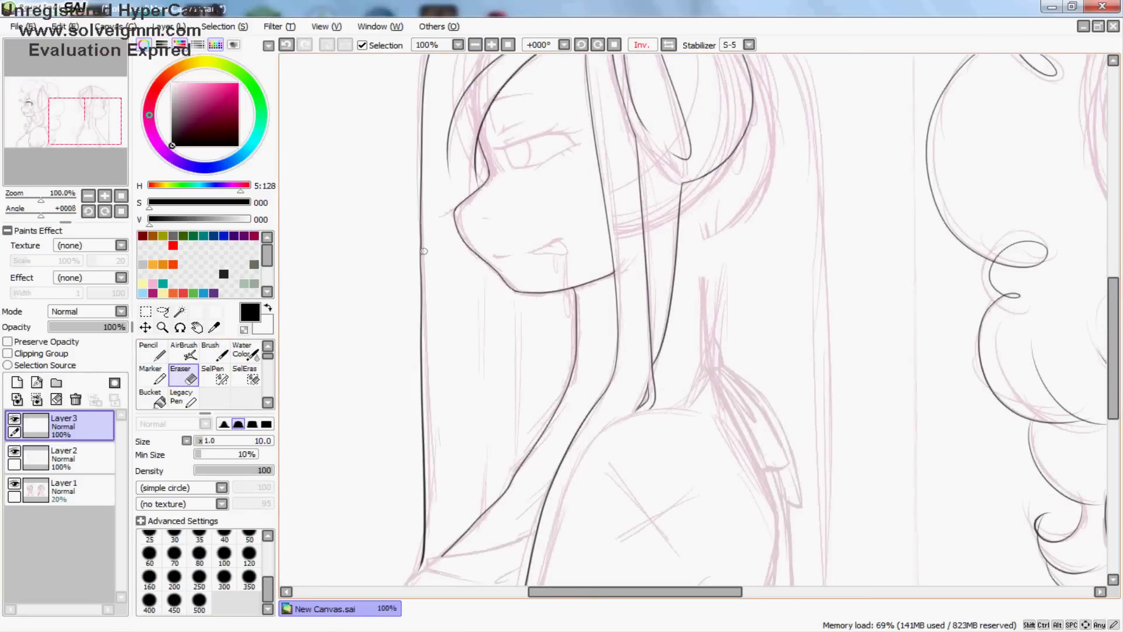
Step: Ink the long back edge of the second pony's hair from the tuft down to the canvas edge
{"action": "key", "text": "b"}
{"action": "key", "text": "minus"}
{"action": "key", "text": "h"}
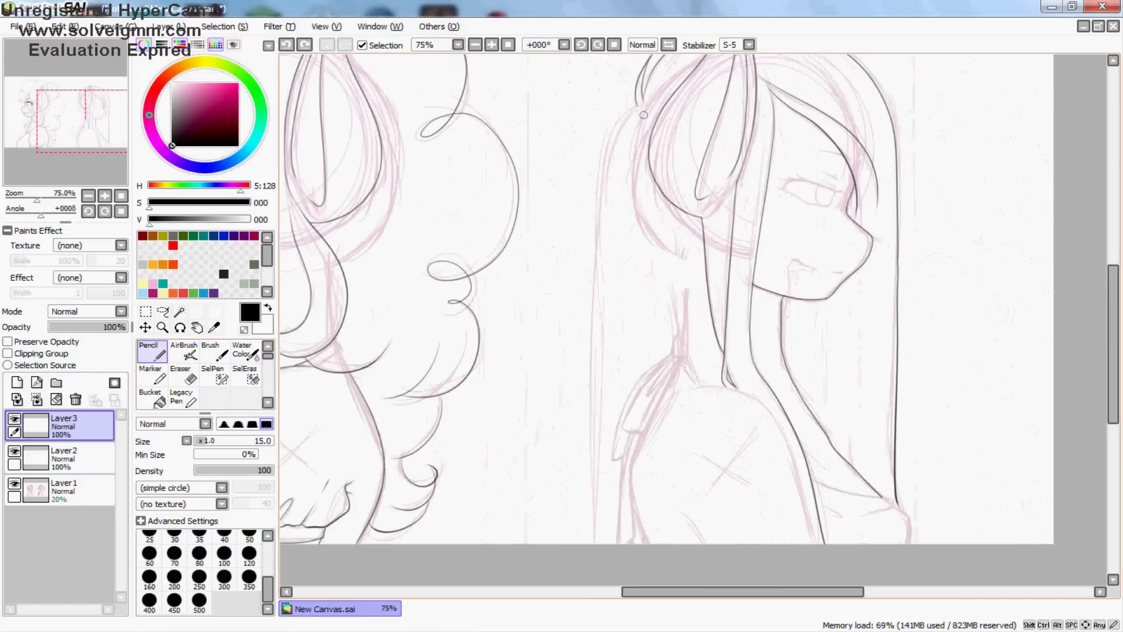
{"action": "left_click_drag", "start_coordinate": [643, 103], "coordinate": [593, 274]}
{"action": "key", "text": "ctrl+z"}
{"action": "left_click_drag", "start_coordinate": [619, 119], "coordinate": [597, 543]}
Step: Ink the second pony's rounded shoulder, the arm crease and the back of the neck
{"action": "key", "text": "h"}
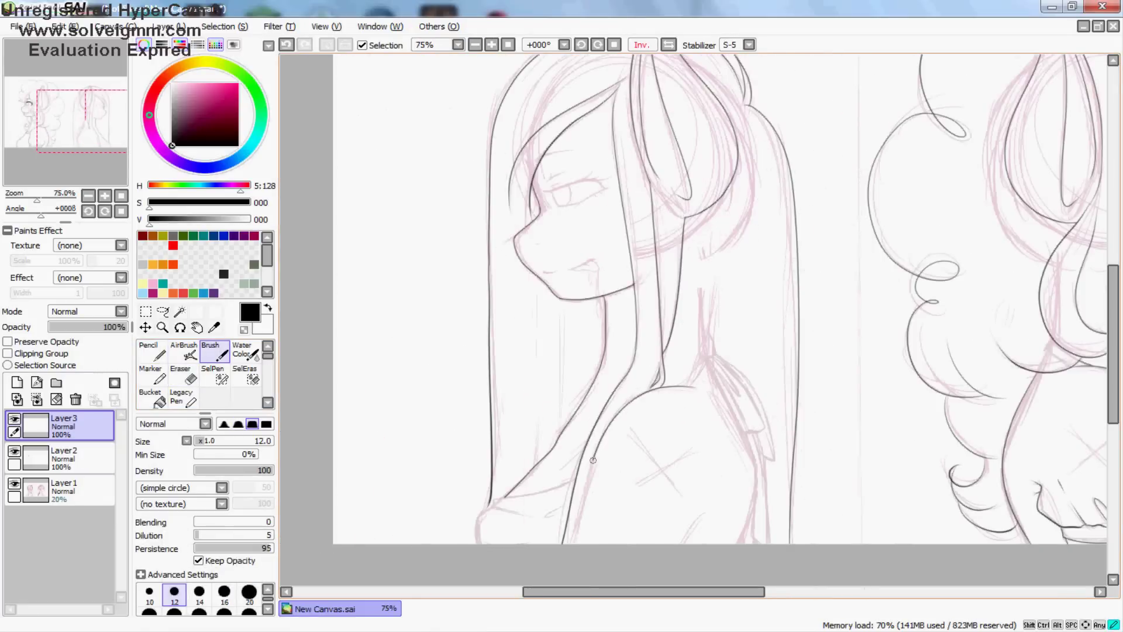
{"action": "key", "text": "h"}
{"action": "key", "text": "plus"}
{"action": "key", "text": "h"}
{"action": "left_click_drag", "start_coordinate": [730, 193], "coordinate": [699, 343]}
{"action": "key", "text": "h"}
{"action": "key", "text": "ctrl+z"}
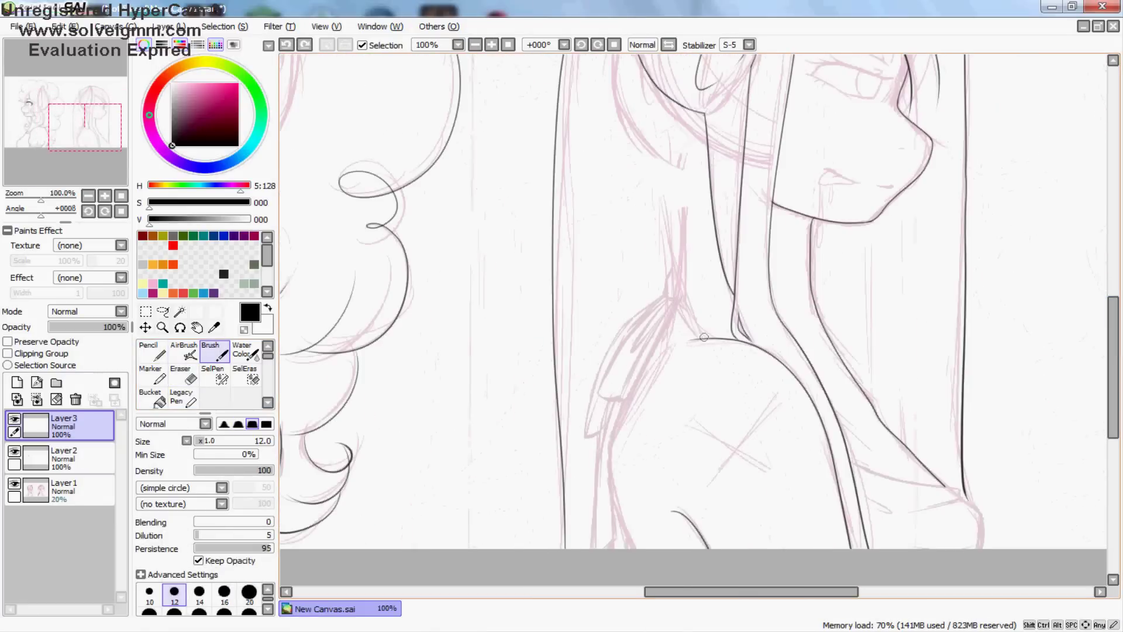
{"action": "key", "text": "ctrl+y"}
Step: Ink the knot, hanging tails and fold lines of the ribbon behind the second pony's neck
{"action": "key", "text": "h"}
{"action": "key", "text": "h"}
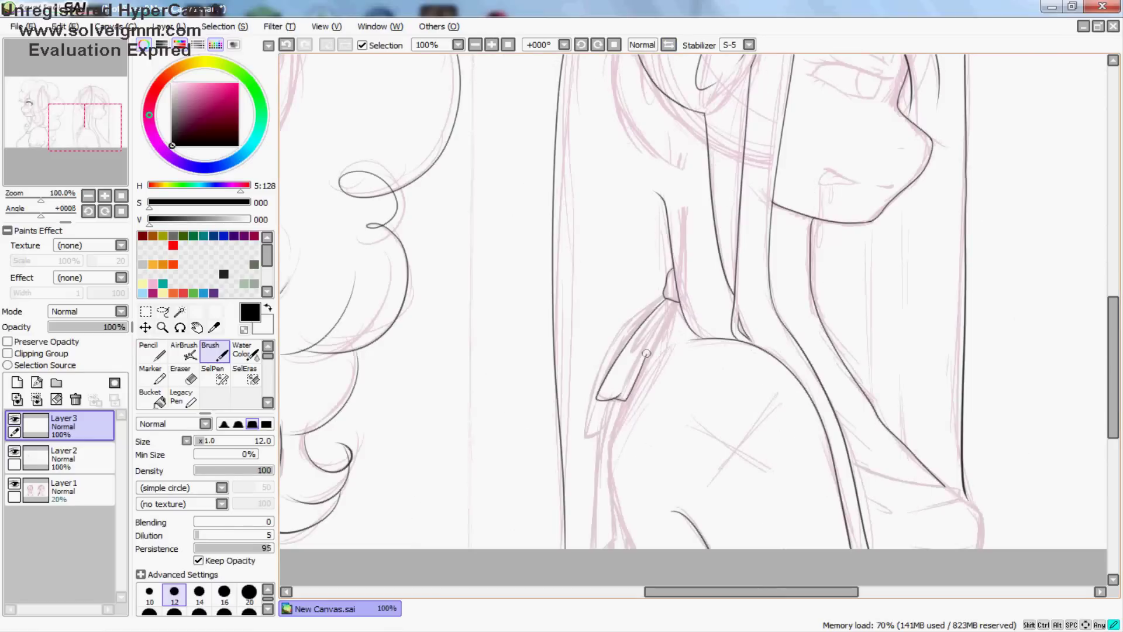
{"action": "left_click_drag", "start_coordinate": [647, 354], "coordinate": [670, 303]}
{"action": "key", "text": "plus"}
{"action": "mouse_move", "coordinate": [568, 387]}
{"action": "left_mouse_down"}
{"action": "mouse_move", "coordinate": [646, 287]}
{"action": "mouse_move", "coordinate": [481, 554]}
{"action": "left_mouse_up"}
{"action": "scroll", "coordinate": [601, 194], "scroll_direction": "down", "scroll_amount": 3}
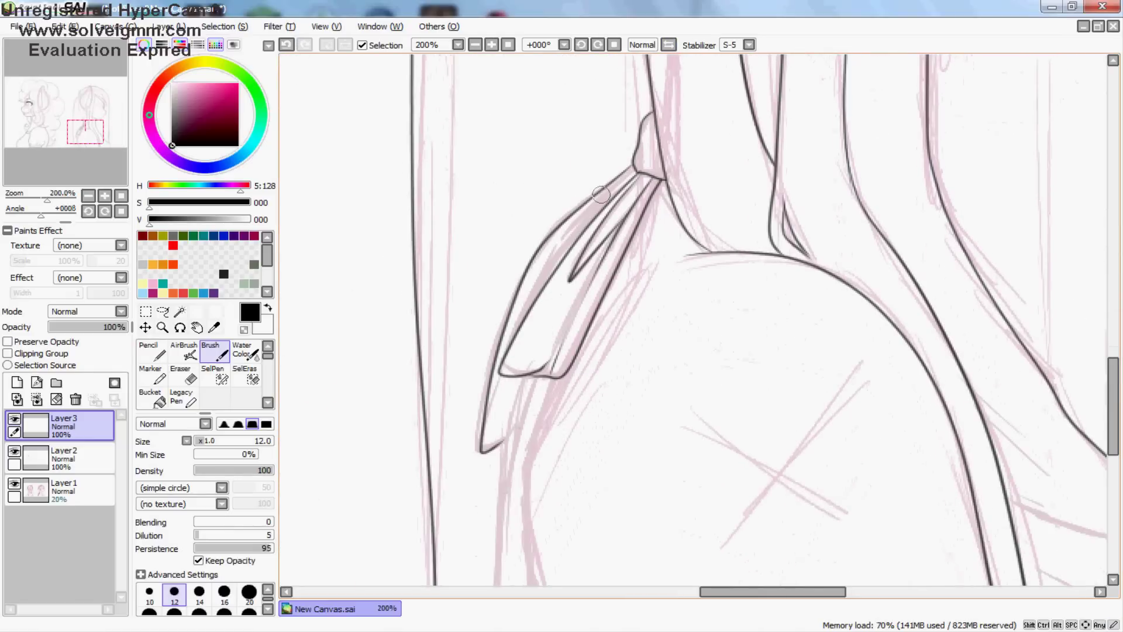
Step: Ink the second pony's back and rear arm lines below the ribbon down to the canvas edge
{"action": "scroll", "coordinate": [485, 439], "scroll_direction": "down", "scroll_amount": 3}
{"action": "key", "text": "minus"}
{"action": "left_click_drag", "start_coordinate": [570, 280], "coordinate": [569, 395]}
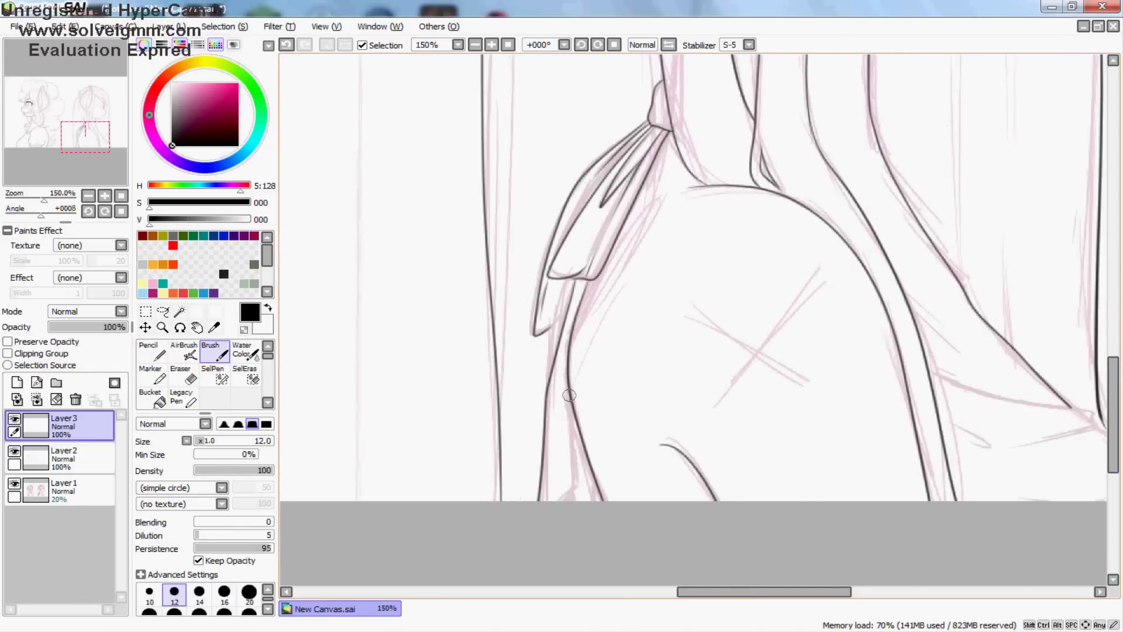
Step: Ink the second pony's neckline and the upper curve of the chest
{"action": "scroll", "coordinate": [560, 291], "scroll_direction": "right", "scroll_amount": 3}
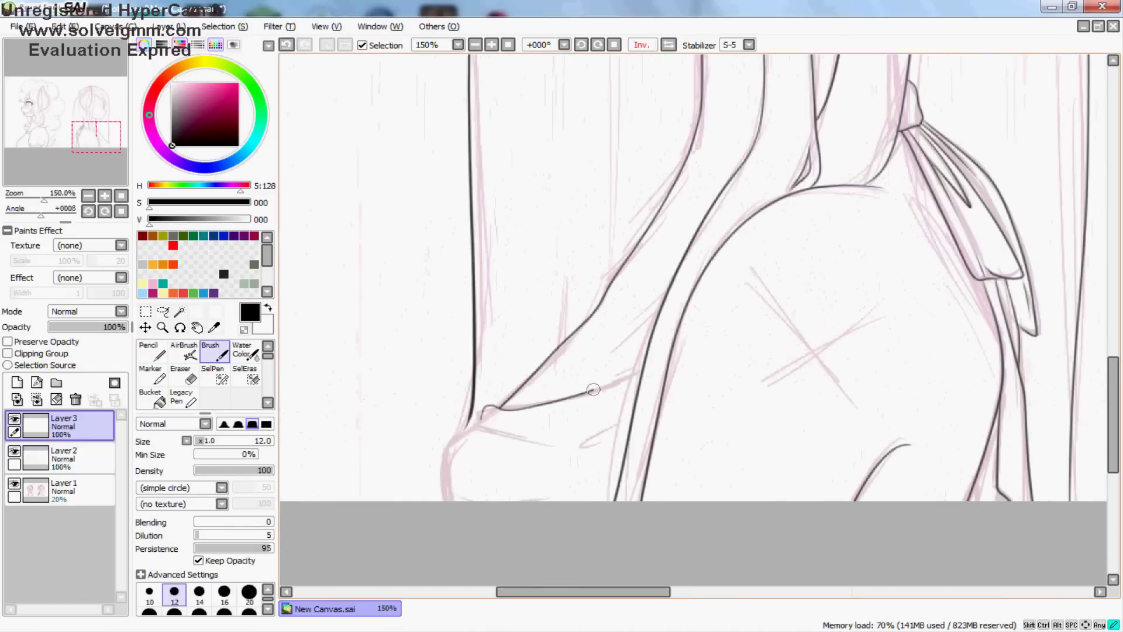
{"action": "left_click_drag", "start_coordinate": [743, 372], "coordinate": [906, 412]}
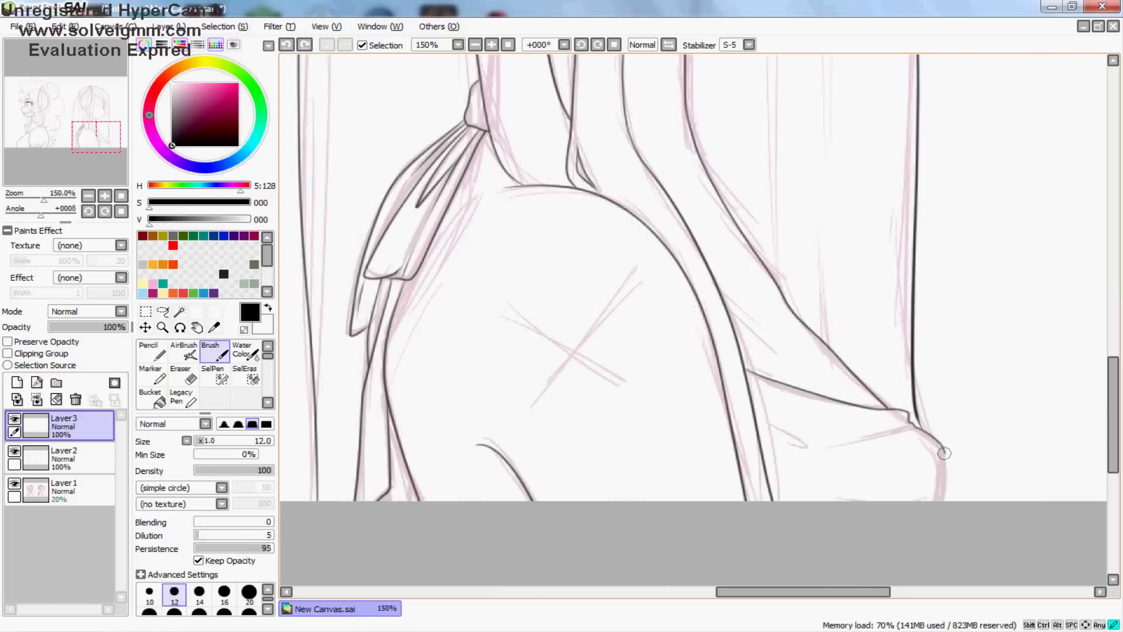
{"action": "scroll", "coordinate": [911, 430], "scroll_direction": "right", "scroll_amount": 3}
{"action": "key", "text": "minus"}
{"action": "key", "text": "minus"}
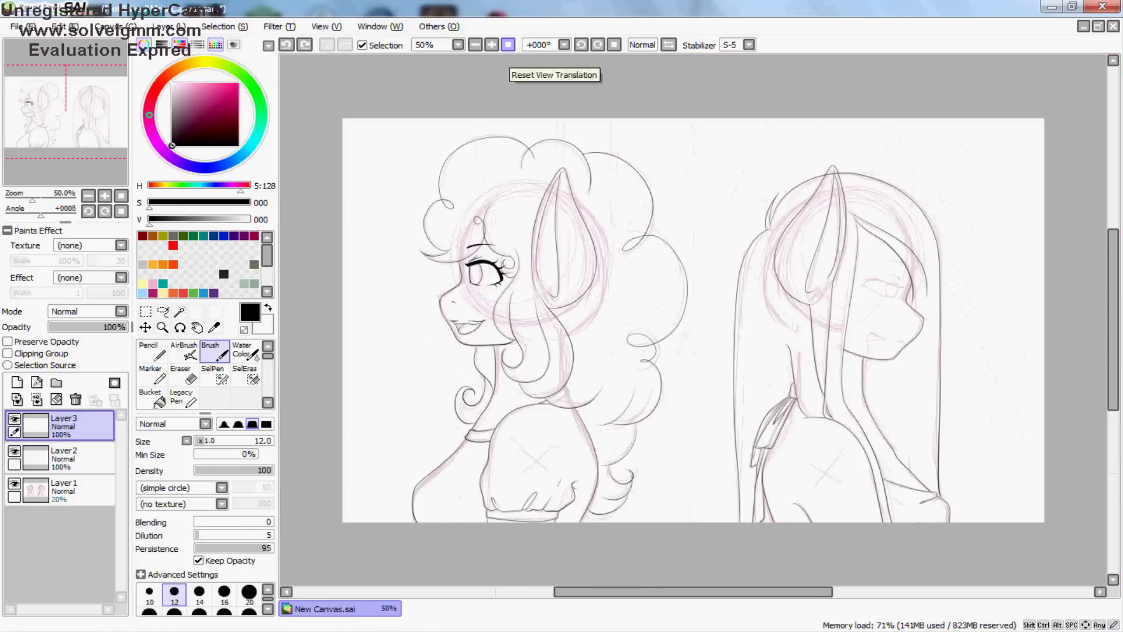
Step: Ink the second pony's mouth with a short front lip line, a thick tapered corner and a lower lip
{"action": "key", "text": "plus"}
{"action": "key", "text": "plus"}
{"action": "left_click", "coordinate": [669, 45]}
{"action": "key", "text": "plus"}
{"action": "scroll", "coordinate": [693, 319], "scroll_direction": "left", "scroll_amount": 3}
{"action": "key", "text": "plus"}
{"action": "left_click_drag", "start_coordinate": [422, 483], "coordinate": [504, 481]}
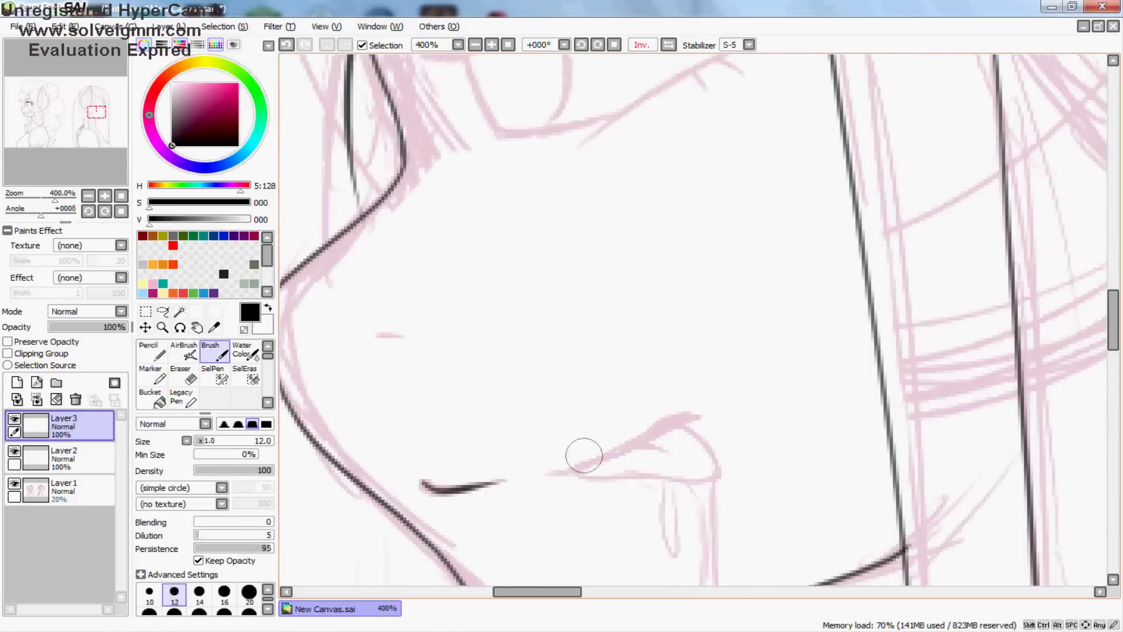
{"action": "mouse_move", "coordinate": [702, 413]}
{"action": "left_mouse_down"}
{"action": "mouse_move", "coordinate": [549, 473]}
{"action": "mouse_move", "coordinate": [717, 471]}
{"action": "left_mouse_up"}
{"action": "key", "text": "ctrl+z"}
{"action": "key", "text": "ctrl+y"}
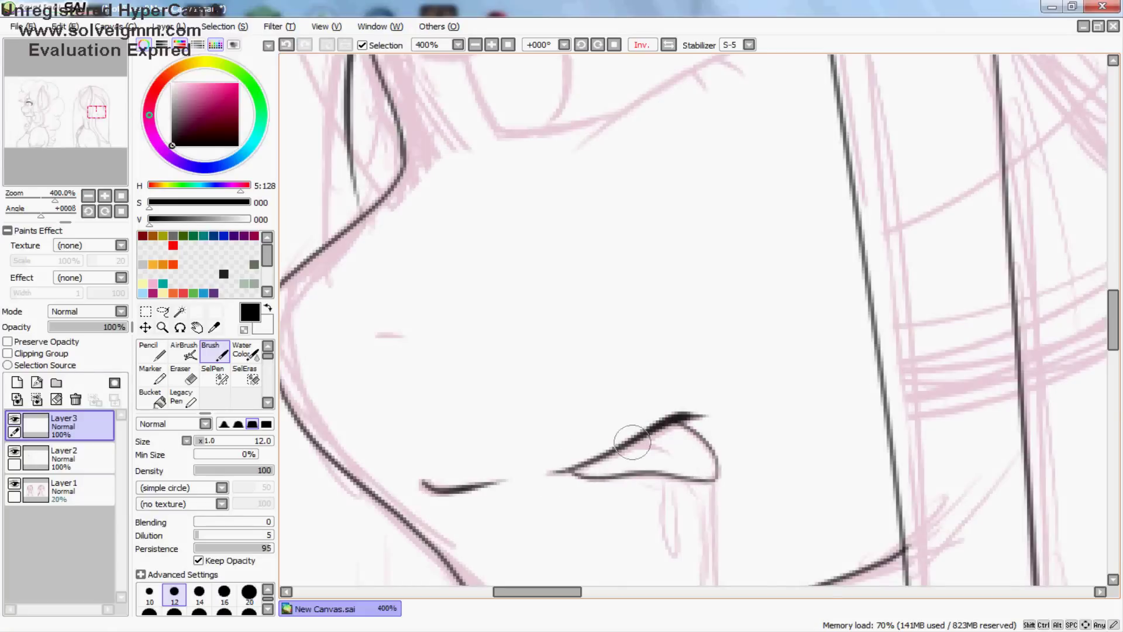
Step: Refine both ponies' small nostril lines and merge Layer3 into Layer2
{"action": "key", "text": "minus"}
{"action": "key", "text": "minus"}
{"action": "key", "text": "minus"}
{"action": "key", "text": "h"}
{"action": "key", "text": "plus"}
{"action": "key", "text": "h"}
{"action": "key", "text": "plus"}
{"action": "key", "text": "plus"}
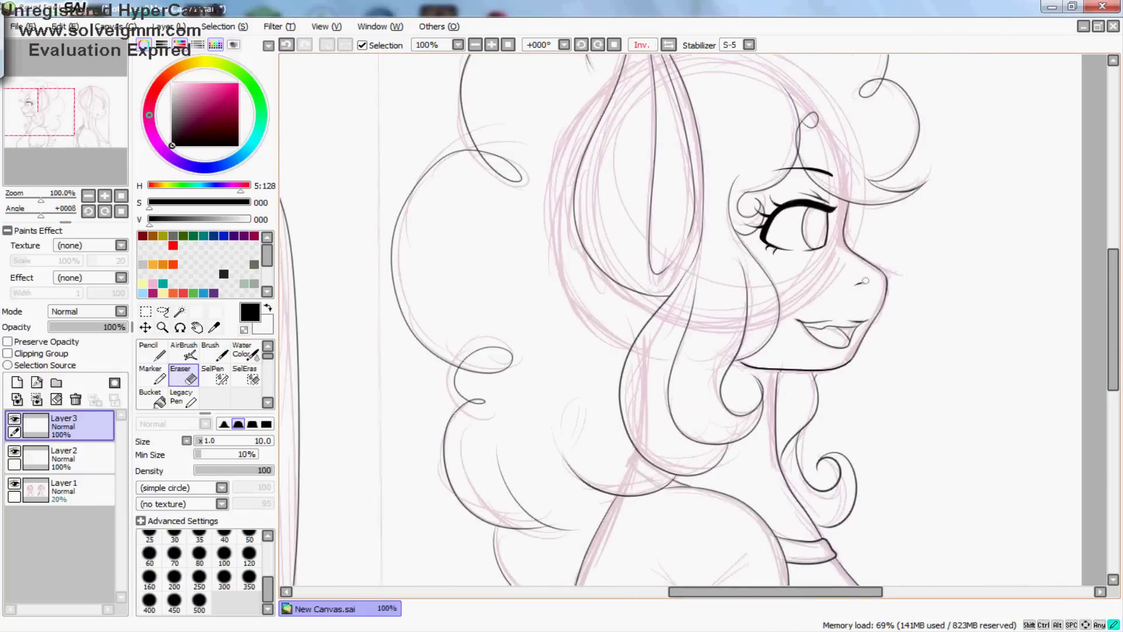
{"action": "key", "text": "ctrl+e"}
{"action": "key", "text": "n"}
{"action": "key", "text": "h"}
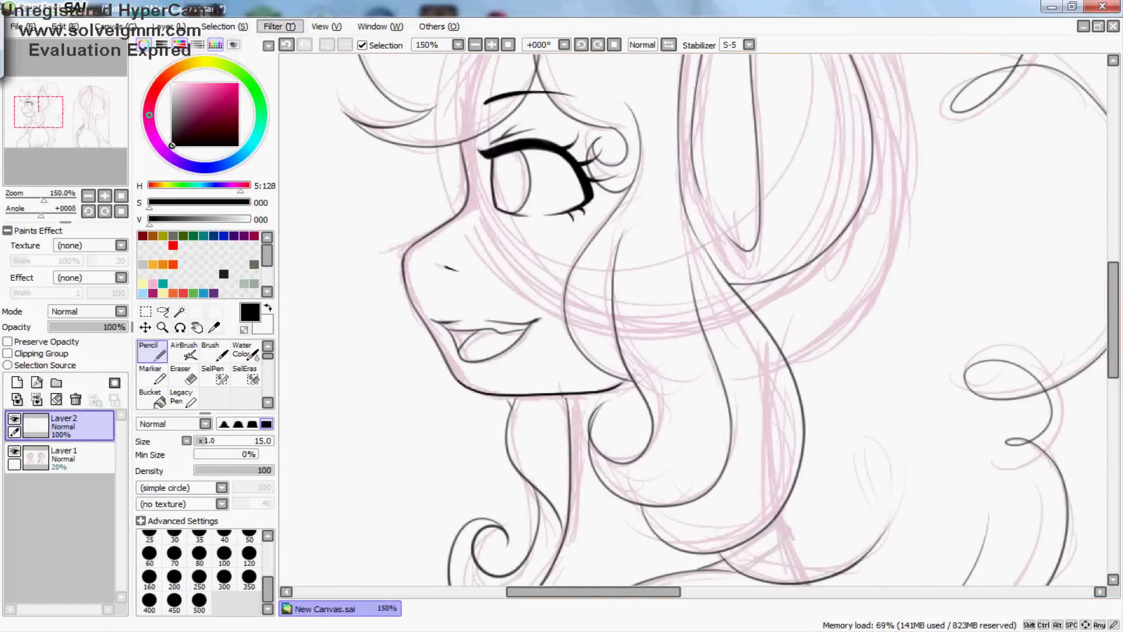
Step: Set the stabilizer to 15 and ink the thick front part of the second pony's upper lash line
{"action": "key", "text": "minus"}
{"action": "key", "text": "minus"}
{"action": "key", "text": "minus"}
{"action": "key", "text": "h"}
{"action": "key", "text": "plus"}
{"action": "key", "text": "plus"}
{"action": "key", "text": "plus"}
{"action": "key", "text": "plus"}
{"action": "key", "text": "plus"}
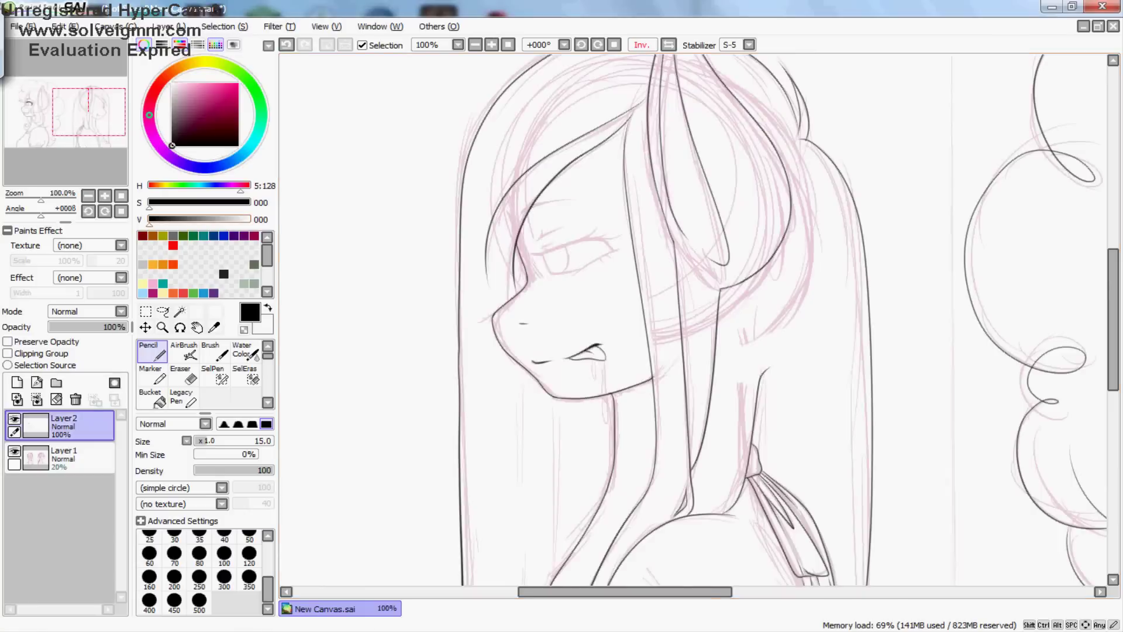
{"action": "key", "text": "b"}
{"action": "left_click_drag", "start_coordinate": [584, 347], "coordinate": [632, 346]}
{"action": "key", "text": "h"}
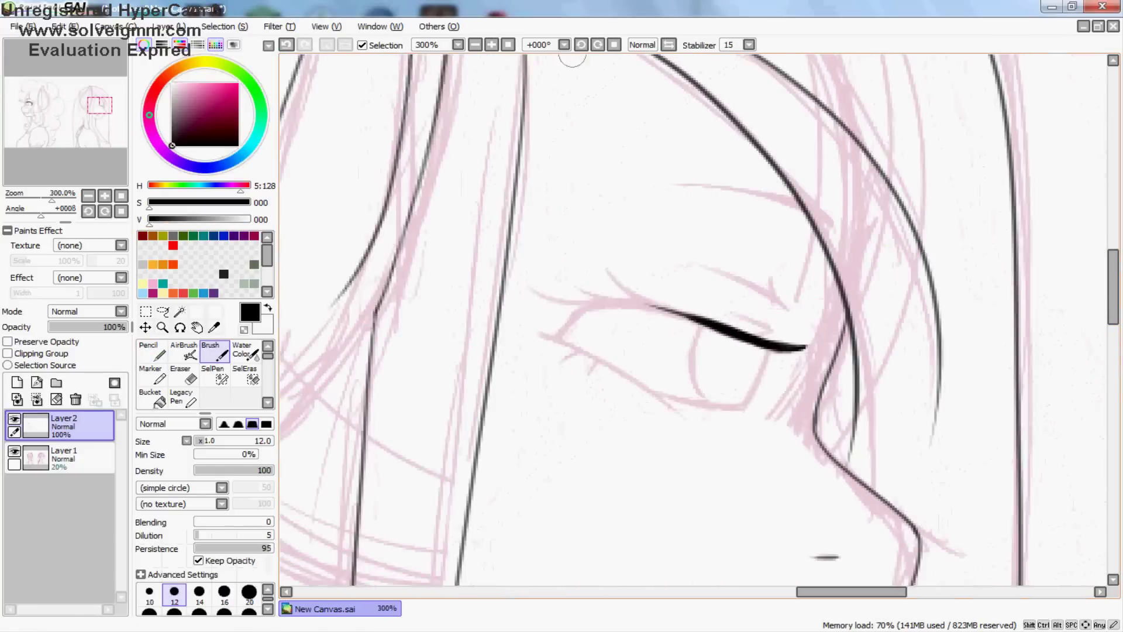
Step: Extend the second pony's upper lash line to the outer corner and ink the lower lid and front edge of the eye
{"action": "mouse_move", "coordinate": [762, 229]}
{"action": "left_mouse_down"}
{"action": "mouse_move", "coordinate": [649, 375]}
{"action": "mouse_move", "coordinate": [655, 447]}
{"action": "left_mouse_up"}
{"action": "key", "text": "h"}
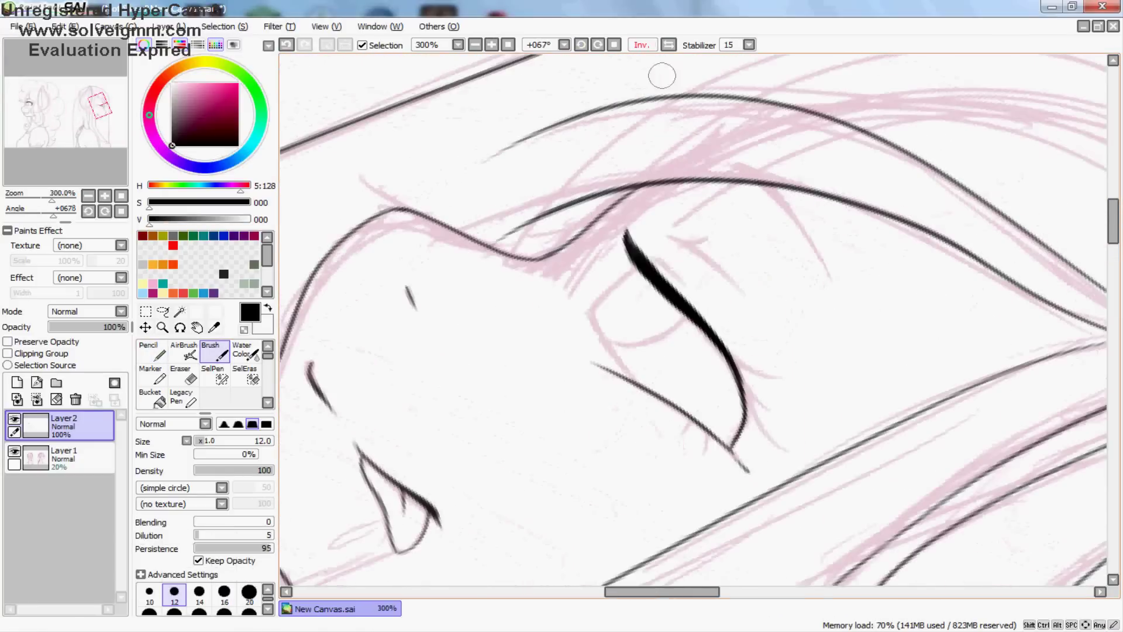
{"action": "key", "text": "ctrl+z"}
{"action": "mouse_move", "coordinate": [678, 311]}
{"action": "left_mouse_down"}
{"action": "mouse_move", "coordinate": [597, 350]}
{"action": "mouse_move", "coordinate": [607, 348]}
{"action": "left_mouse_up"}
{"action": "key", "text": "ctrl+z"}
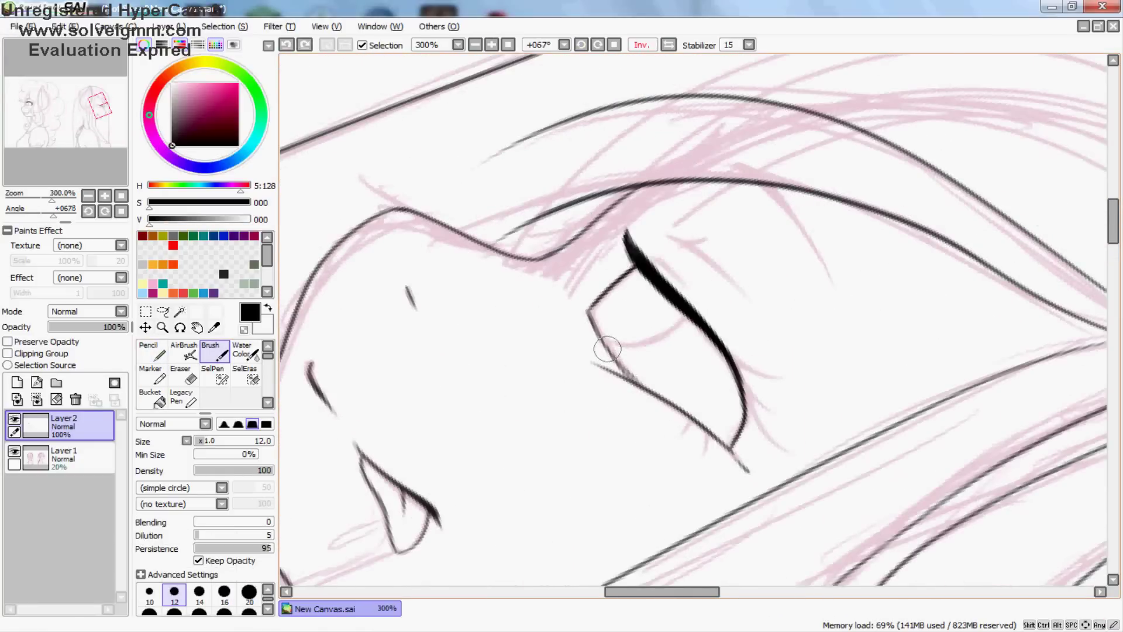
Step: Ink the second pony's iris and eyelid crease, and thicken the upper lash line
{"action": "key", "text": "h"}
{"action": "mouse_move", "coordinate": [702, 284]}
{"action": "left_mouse_down"}
{"action": "mouse_move", "coordinate": [655, 358]}
{"action": "mouse_move", "coordinate": [648, 454]}
{"action": "left_mouse_up"}
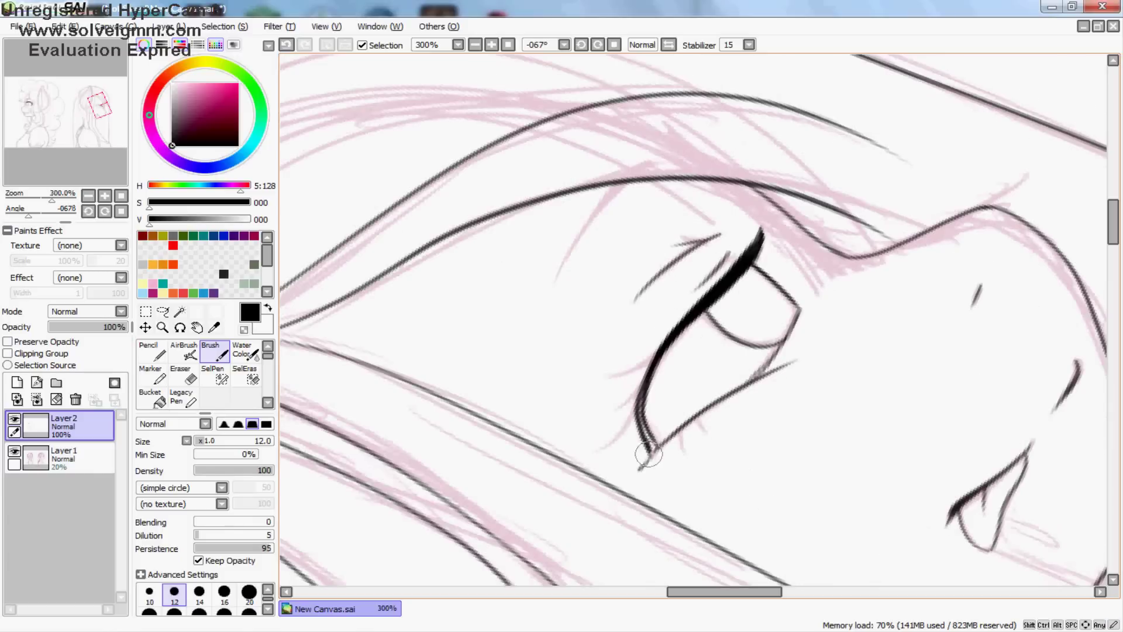
{"action": "mouse_move", "coordinate": [746, 249]}
{"action": "left_mouse_down"}
{"action": "mouse_move", "coordinate": [650, 355]}
{"action": "mouse_move", "coordinate": [644, 448]}
{"action": "left_mouse_up"}
{"action": "key", "text": "h"}
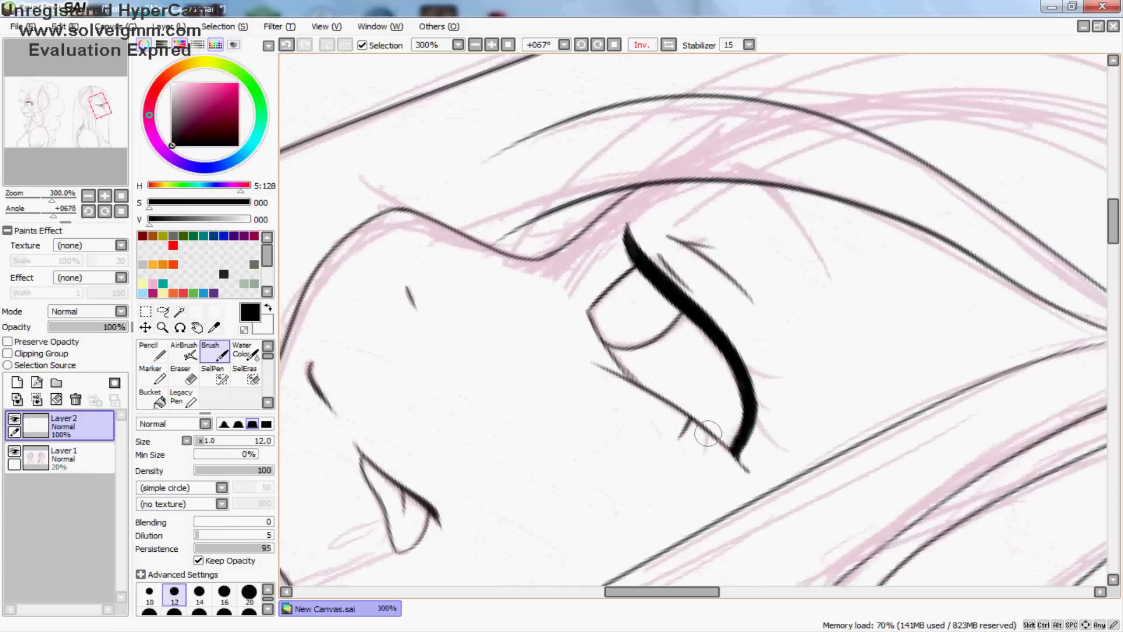
Step: Add tapered upper and lower eyelashes to the second pony's eye
{"action": "left_click_drag", "start_coordinate": [802, 345], "coordinate": [728, 363]}
{"action": "key", "text": "ctrl+minus"}
{"action": "key", "text": "End"}
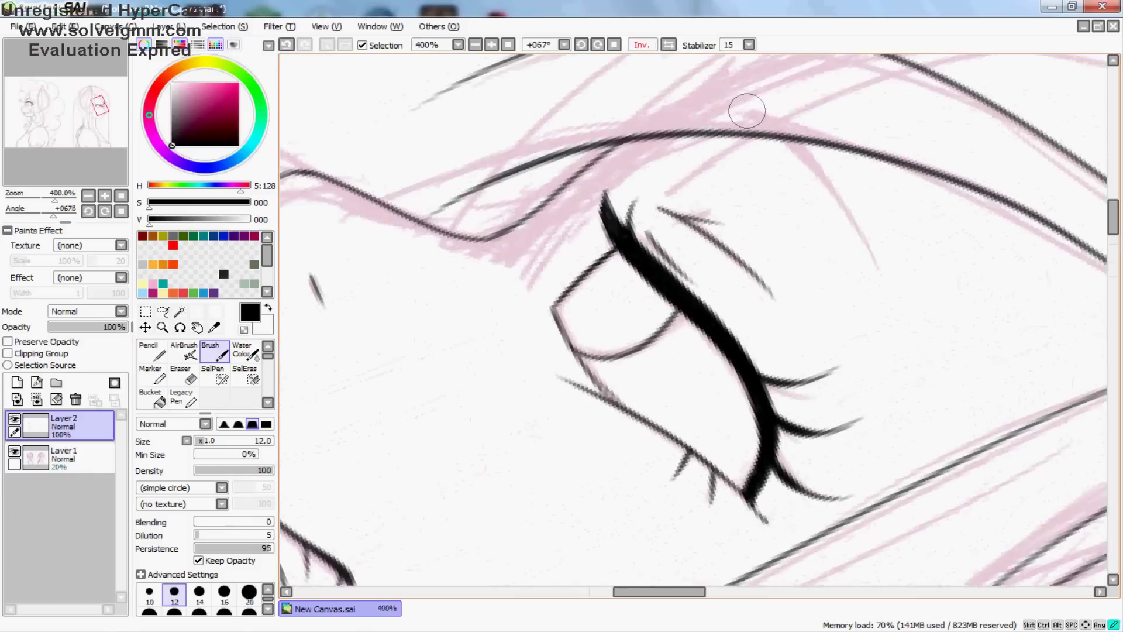
Step: Clear the pink sketch from Layer1 so that only the inked line art remains
{"action": "key", "text": "h"}
{"action": "key", "text": "ctrl+minus"}
{"action": "key", "text": "ctrl+minus"}
{"action": "key", "text": "ctrl+minus"}
{"action": "left_click", "coordinate": [64, 456]}
{"action": "key", "text": "Delete"}
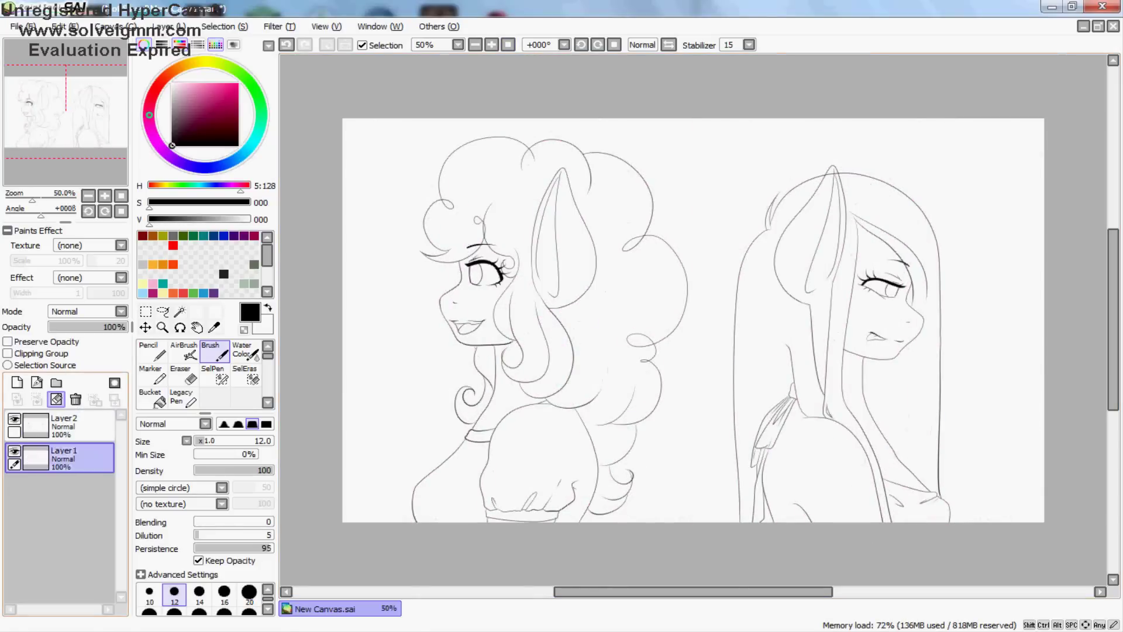
Step: Merge the line art into a single layer and erase the hairline crossing the tip of the second pony's ear
{"action": "key", "text": "e"}
{"action": "key", "text": "ctrl+plus"}
{"action": "key", "text": "ctrl+plus"}
{"action": "key", "text": "ctrl+plus"}
{"action": "left_click", "coordinate": [64, 424]}
{"action": "left_click", "coordinate": [75, 399]}
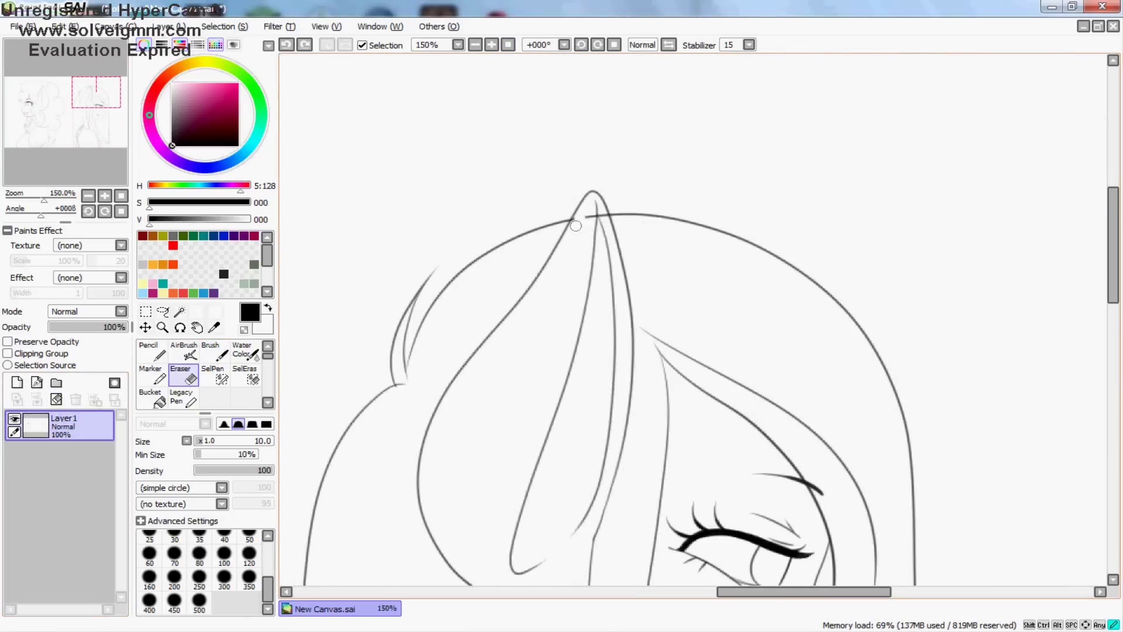
{"action": "key", "text": "b"}
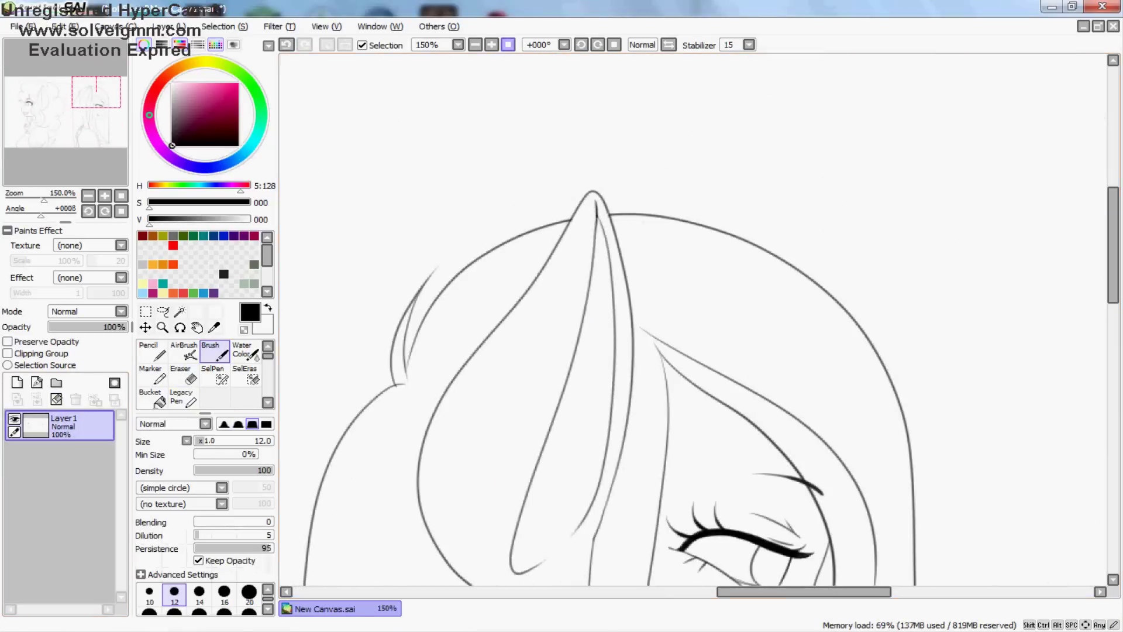
Step: Add a layer beneath the line art and fill it with dark grey
{"action": "key", "text": "ctrl+minus"}
{"action": "key", "text": "ctrl+minus"}
{"action": "key", "text": "ctrl+minus"}
{"action": "key", "text": "ctrl+plus"}
{"action": "key", "text": "ctrl+plus"}
{"action": "key", "text": "ctrl+minus"}
{"action": "key", "text": "ctrl+minus"}
{"action": "key", "text": "n"}
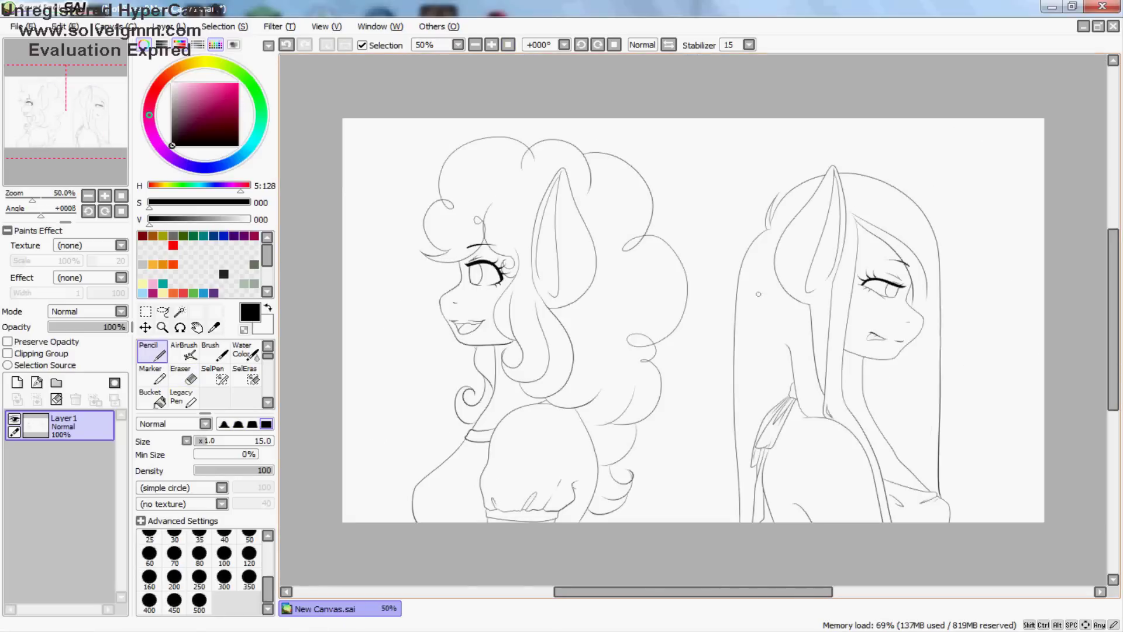
{"action": "left_click", "coordinate": [17, 383]}
{"action": "left_click", "coordinate": [159, 402]}
{"action": "left_click", "coordinate": [690, 322]}
Step: Add a skin layer between the line art and the grey backdrop, with a light pink size 27 Pencil ready
{"action": "left_click", "coordinate": [17, 383]}
{"action": "left_click", "coordinate": [152, 351]}
{"action": "key", "text": "ctrl+plus"}
{"action": "key", "text": "ctrl+plus"}
{"action": "key", "text": "ctrl+plus"}
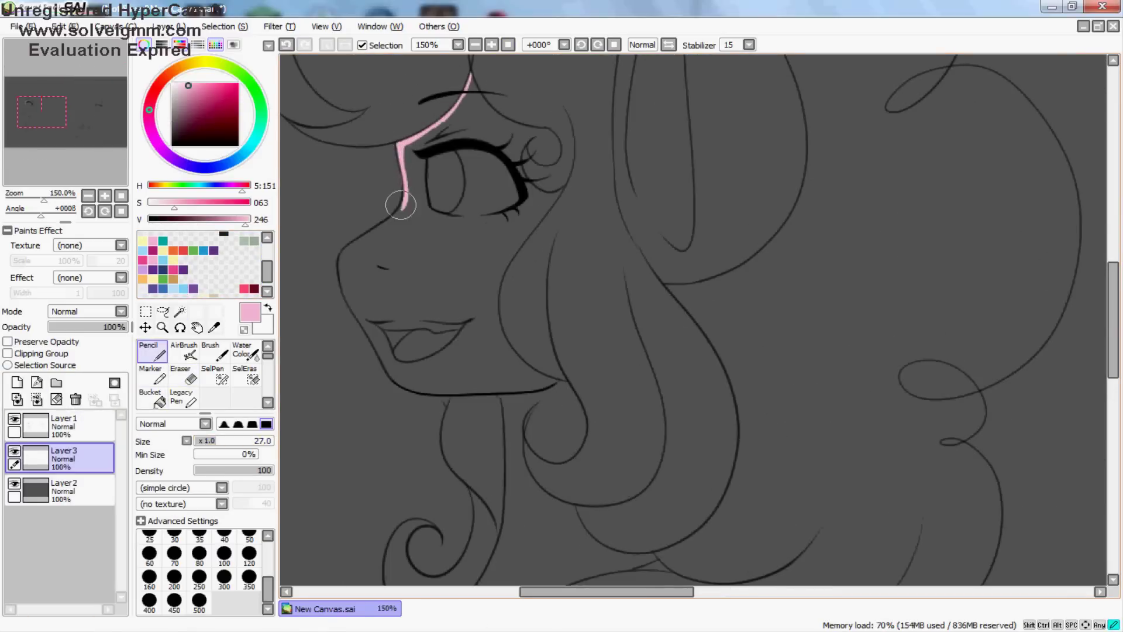
Step: Select the first pony's face from the line art with the Magic Wand and touch up the selection around the eyelashes
{"action": "left_click", "coordinate": [180, 311]}
{"action": "left_click", "coordinate": [410, 246]}
{"action": "left_click", "coordinate": [213, 374]}
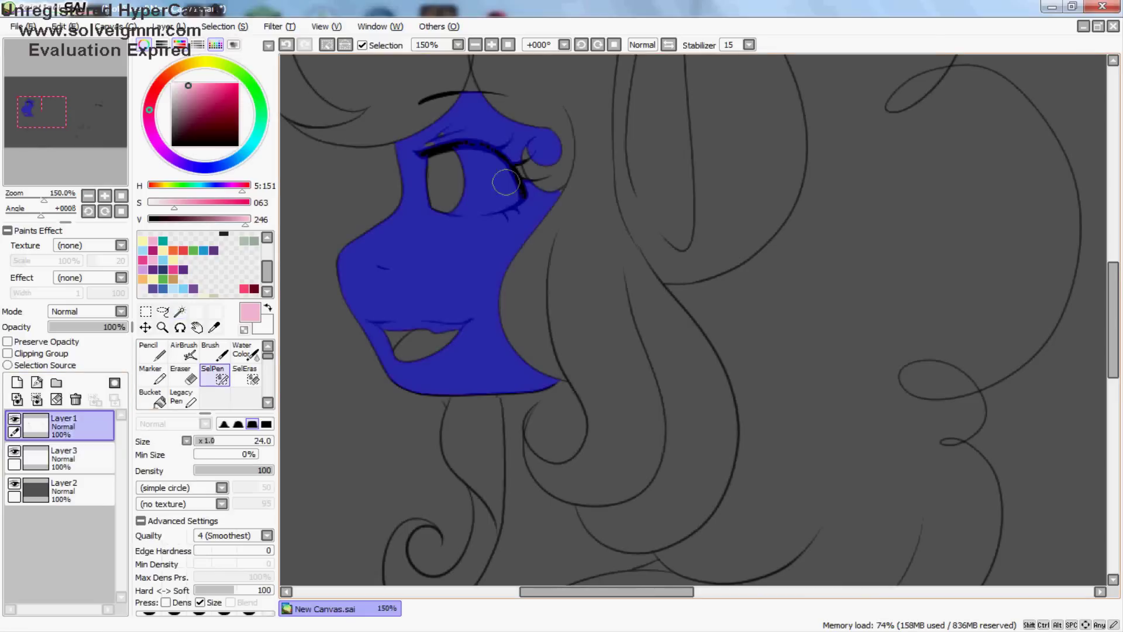
{"action": "left_click", "coordinate": [64, 425]}
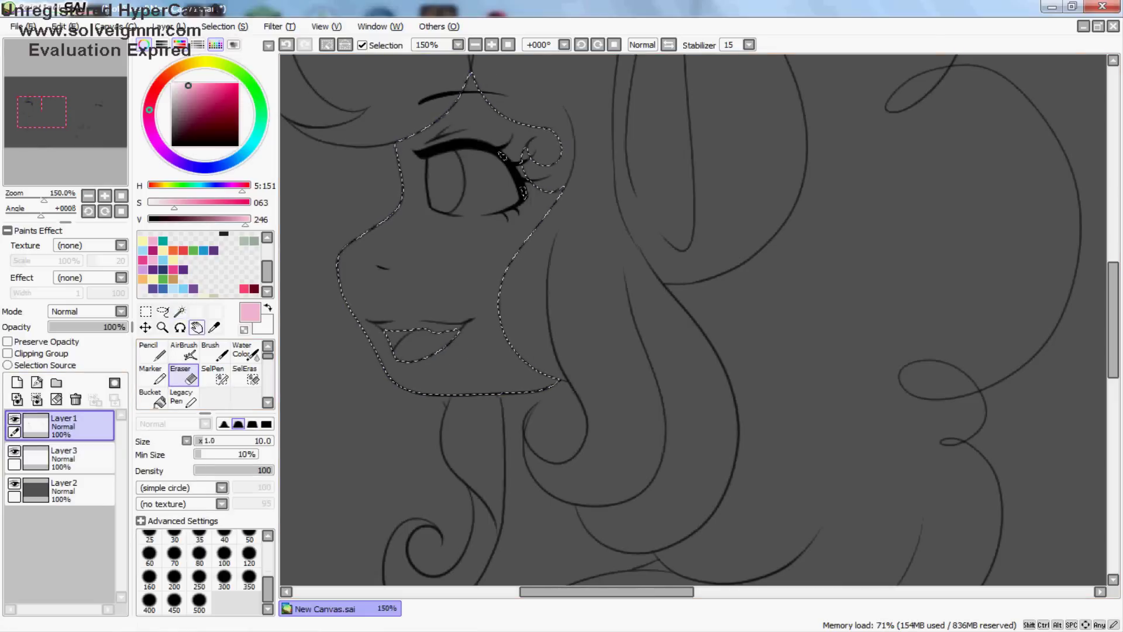
Step: Add the first pony's neck and ear to the selection and fill it with light pink on Layer3
{"action": "left_click", "coordinate": [179, 311]}
{"action": "left_click", "coordinate": [497, 468]}
{"action": "scroll", "coordinate": [465, 396], "scroll_direction": "down", "scroll_amount": 10}
{"action": "key", "text": "ctrl+minus"}
{"action": "key", "text": "ctrl+minus"}
{"action": "scroll", "coordinate": [683, 416], "scroll_direction": "up", "scroll_amount": 10}
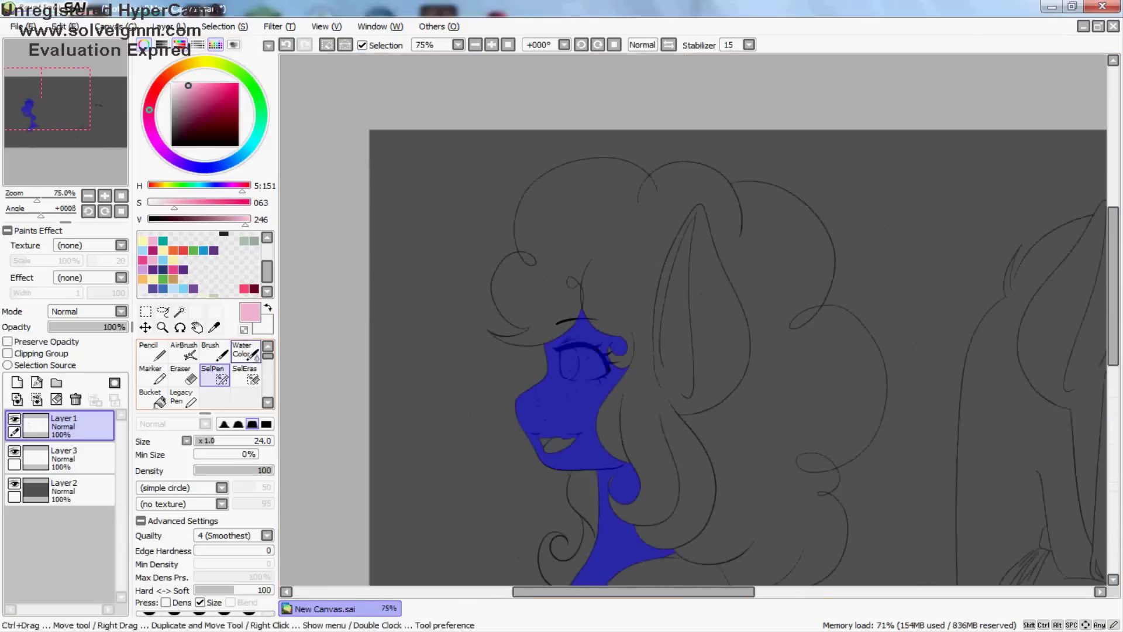
{"action": "left_click_drag", "start_coordinate": [700, 222], "coordinate": [769, 283]}
{"action": "left_click", "coordinate": [64, 456]}
{"action": "key", "text": "ctrl+f"}
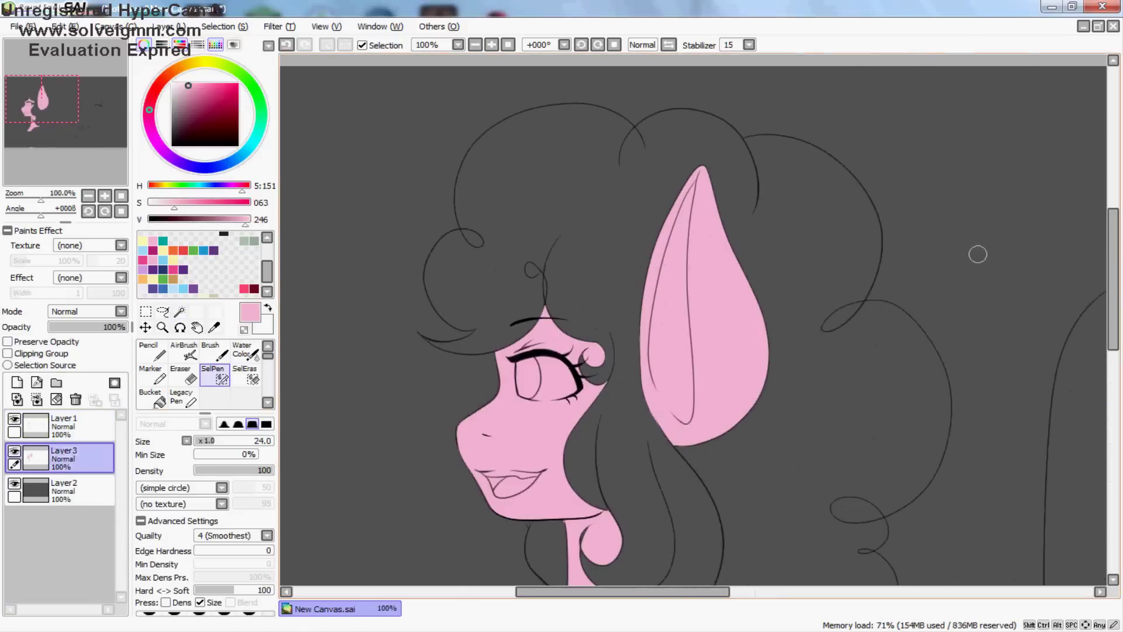
Step: Extend the black ink line of the curl beneath the first pony's jaw, and sample the light pink for Layer3
{"action": "scroll", "coordinate": [585, 351], "scroll_direction": "up", "scroll_amount": 5}
{"action": "left_click", "coordinate": [64, 424]}
{"action": "left_click", "coordinate": [152, 351]}
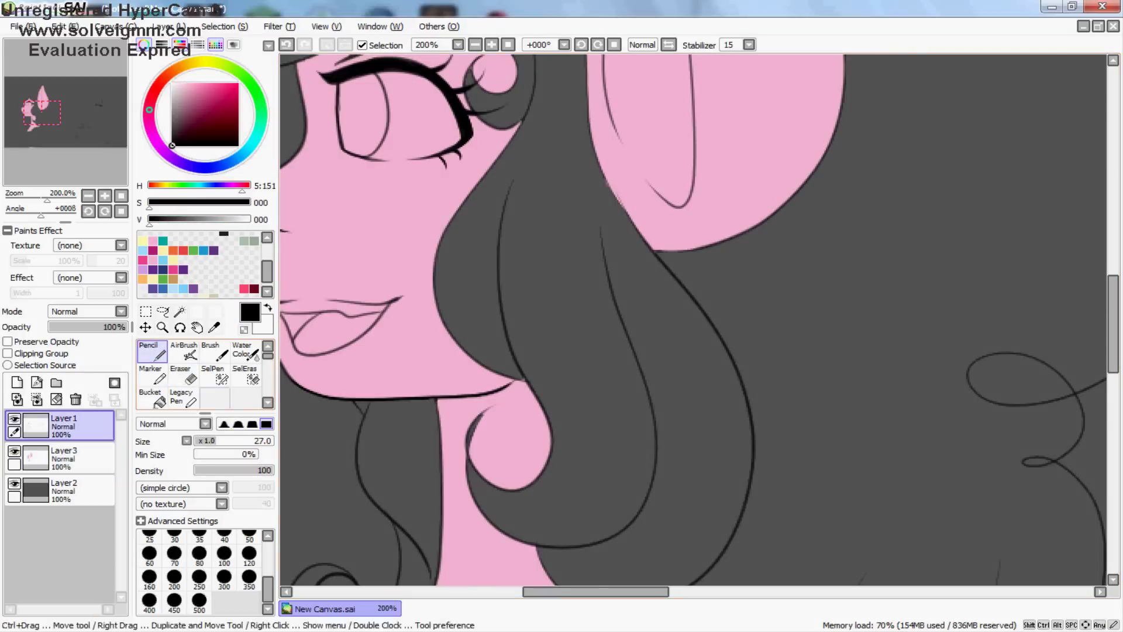
{"action": "left_click", "coordinate": [184, 375]}
{"action": "left_click", "coordinate": [64, 456]}
{"action": "left_click", "coordinate": [480, 416], "text": "alt"}
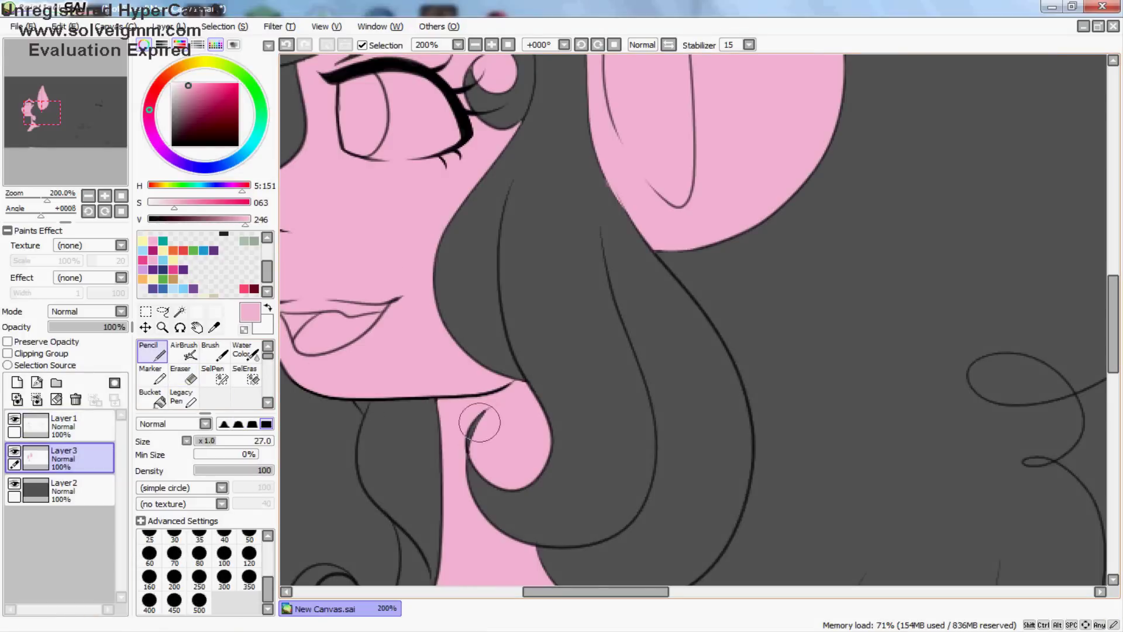
Step: Select the second pony's face, ear, neck and shoulder from the line art and fill them with light pink on Layer3
{"action": "scroll", "coordinate": [480, 417], "scroll_direction": "down", "scroll_amount": 4}
{"action": "left_click", "coordinate": [64, 425]}
{"action": "left_click", "coordinate": [180, 311]}
{"action": "left_click", "coordinate": [819, 462]}
{"action": "key", "text": "h"}
{"action": "scroll", "coordinate": [692, 333], "scroll_direction": "up", "scroll_amount": 1}
{"action": "left_click", "coordinate": [410, 252]}
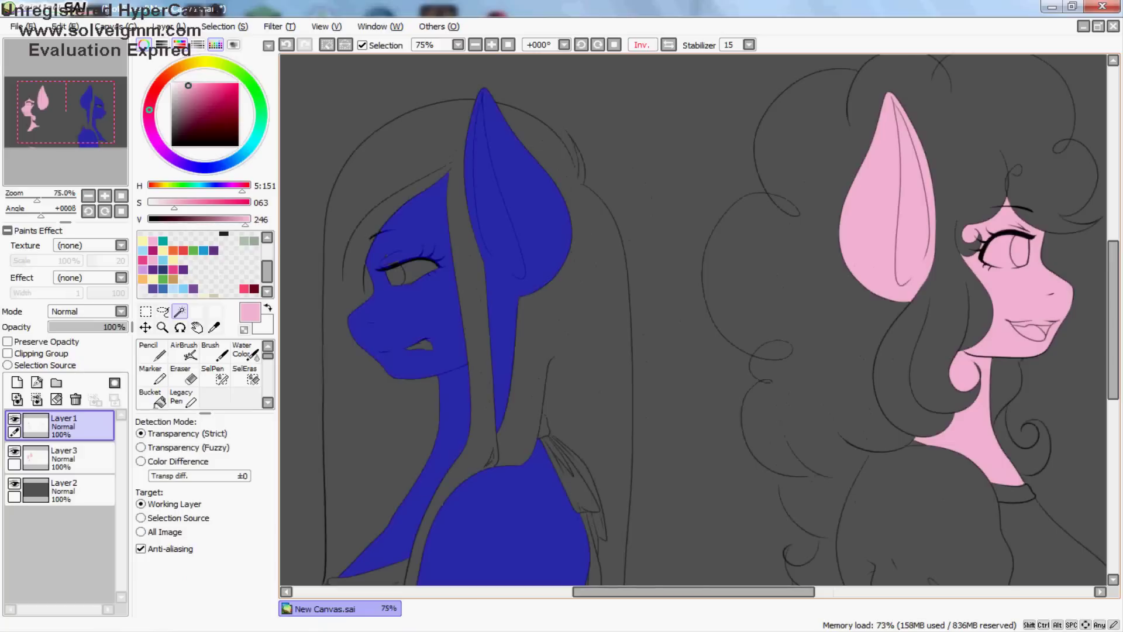
{"action": "left_click", "coordinate": [213, 375]}
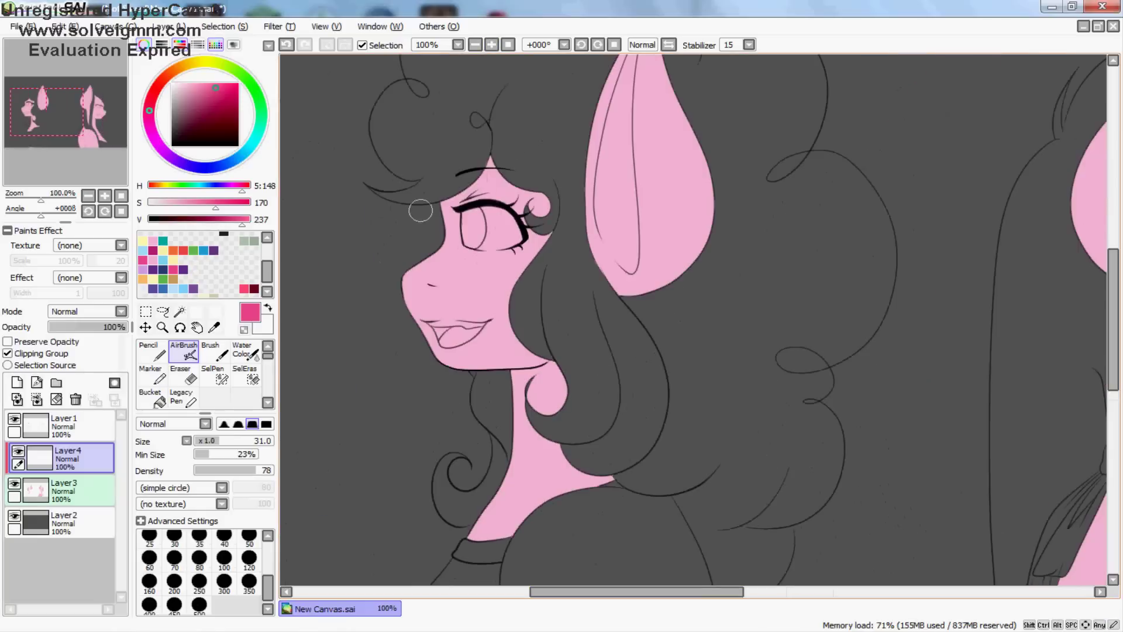
Step: Airbrush shadows along the first pony's hairline and cheek on the clipped layer, adjust their brightness and contrast, and sample the resulting pink
{"action": "mouse_move", "coordinate": [421, 210]}
{"action": "left_mouse_down"}
{"action": "mouse_move", "coordinate": [468, 193]}
{"action": "mouse_move", "coordinate": [544, 234]}
{"action": "mouse_move", "coordinate": [590, 379]}
{"action": "left_mouse_up"}
{"action": "left_click", "coordinate": [279, 26]}
{"action": "left_click", "coordinate": [328, 53]}
{"action": "left_click", "coordinate": [720, 199]}
{"action": "left_click", "coordinate": [430, 208], "text": "alt"}
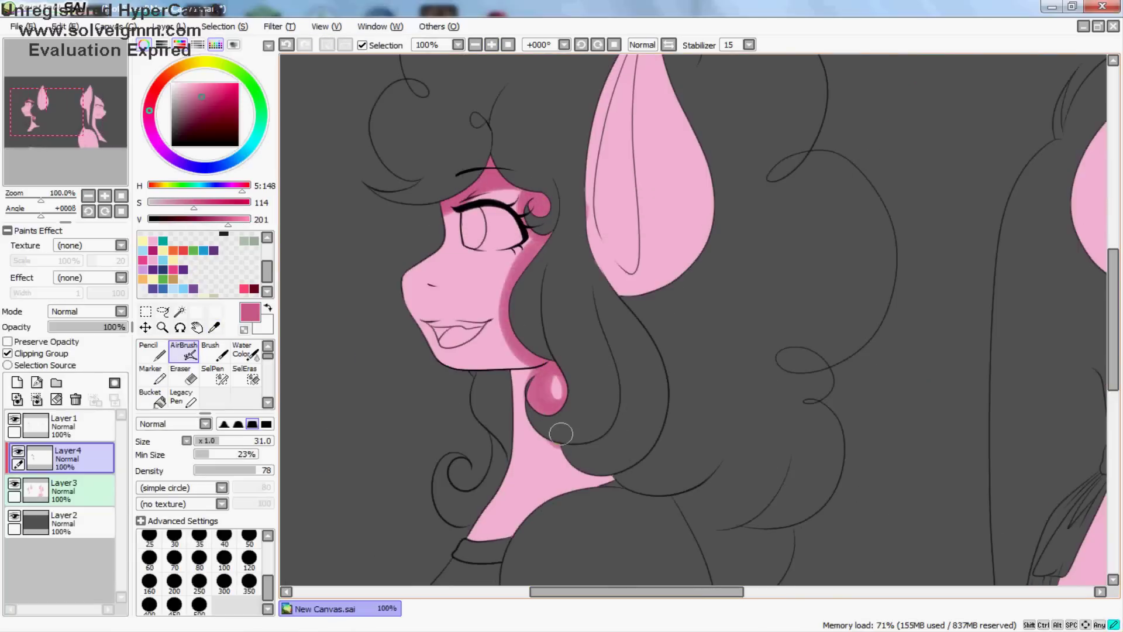
Step: Airbrush dark pink shading on the first pony's neck, lower eyelid, inner ear and outer ear edge
{"action": "left_click_drag", "start_coordinate": [561, 433], "coordinate": [490, 533]}
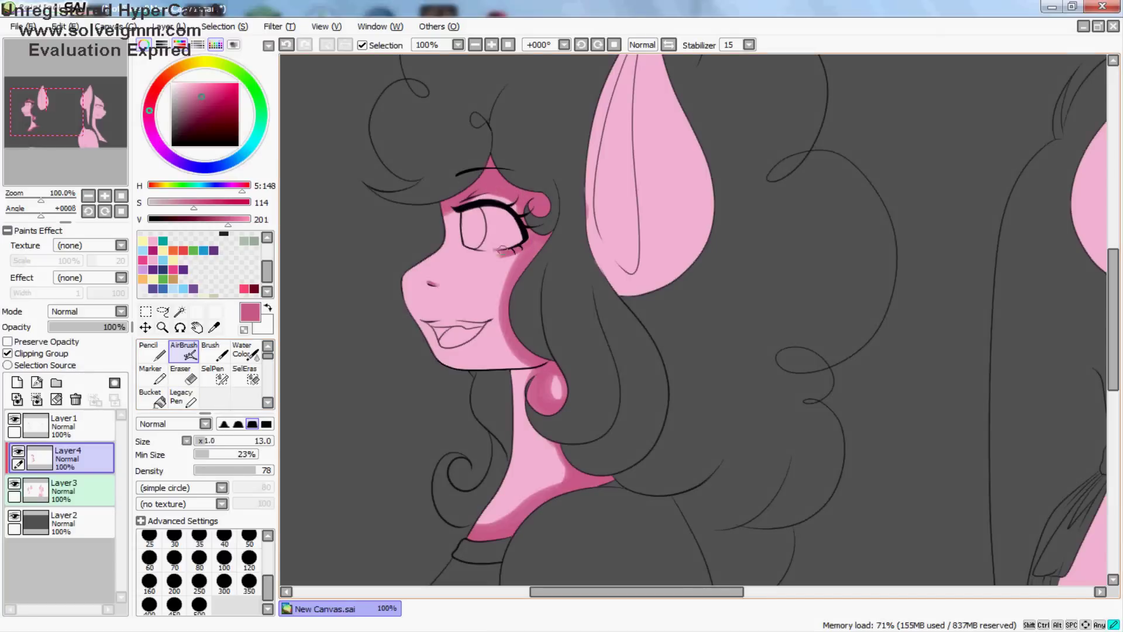
{"action": "scroll", "coordinate": [424, 319], "scroll_direction": "up", "scroll_amount": 3}
{"action": "key", "text": "bracketright"}
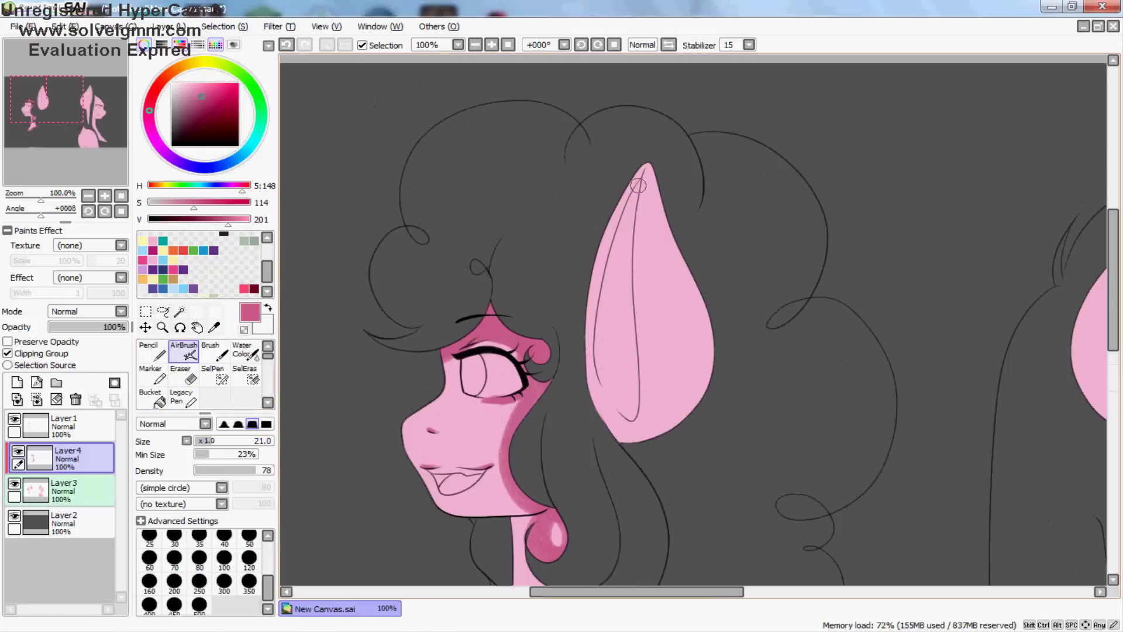
{"action": "mouse_move", "coordinate": [642, 176]}
{"action": "left_mouse_down"}
{"action": "mouse_move", "coordinate": [609, 298]}
{"action": "mouse_move", "coordinate": [628, 251]}
{"action": "mouse_move", "coordinate": [630, 419]}
{"action": "mouse_move", "coordinate": [599, 343]}
{"action": "mouse_move", "coordinate": [623, 241]}
{"action": "mouse_move", "coordinate": [601, 350]}
{"action": "left_mouse_up"}
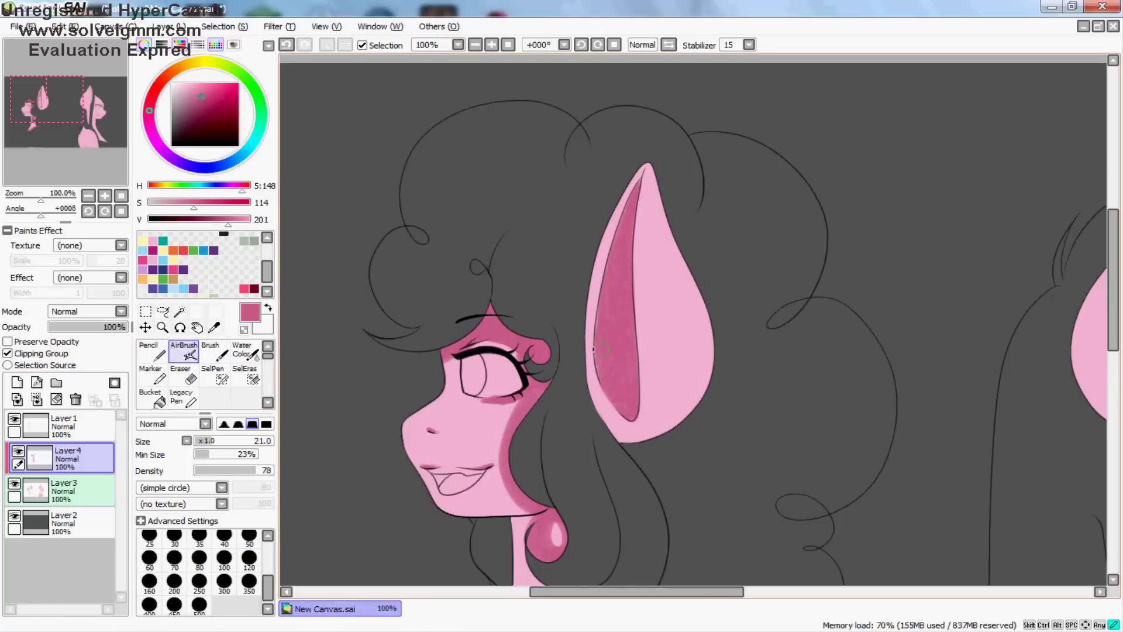
{"action": "mouse_move", "coordinate": [612, 407]}
{"action": "left_mouse_down"}
{"action": "mouse_move", "coordinate": [714, 357]}
{"action": "mouse_move", "coordinate": [592, 386]}
{"action": "mouse_move", "coordinate": [611, 322]}
{"action": "mouse_move", "coordinate": [623, 351]}
{"action": "mouse_move", "coordinate": [605, 369]}
{"action": "left_mouse_up"}
{"action": "key", "text": "e"}
{"action": "key", "text": "minus"}
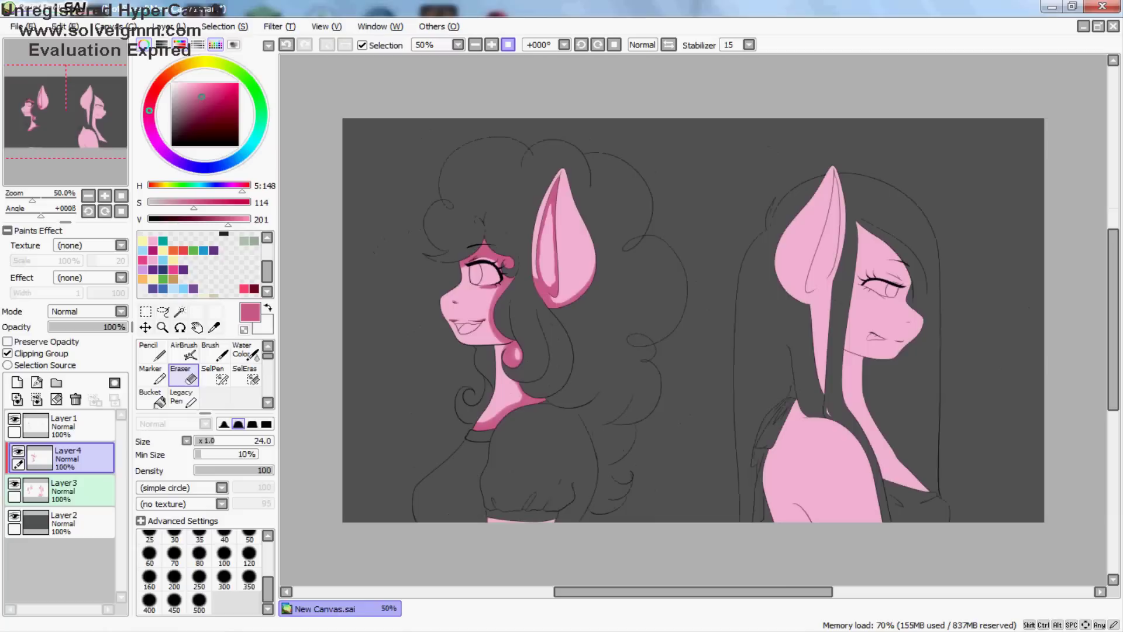
Step: Shade the second pony's neck, shoulder, forehead and cheek in dark pink with the Airbrush at size 35
{"action": "key", "text": "v"}
{"action": "key", "text": "Insert"}
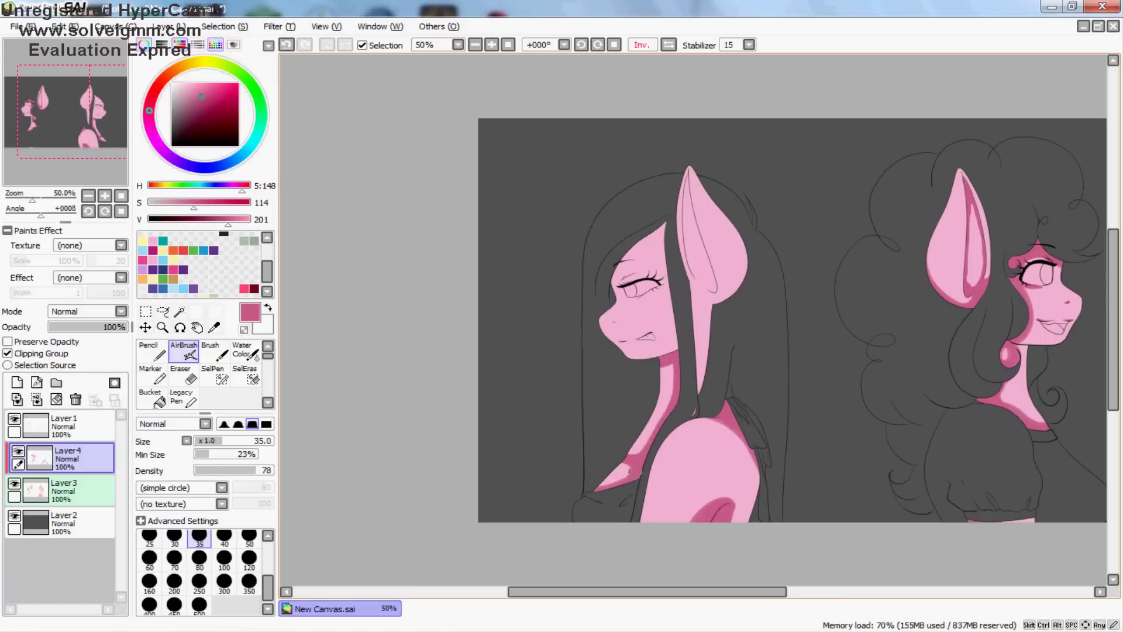
{"action": "key", "text": "Insert"}
{"action": "mouse_move", "coordinate": [729, 228]}
{"action": "left_mouse_down"}
{"action": "mouse_move", "coordinate": [766, 275]}
{"action": "mouse_move", "coordinate": [755, 298]}
{"action": "left_mouse_up"}
{"action": "key", "text": "Insert"}
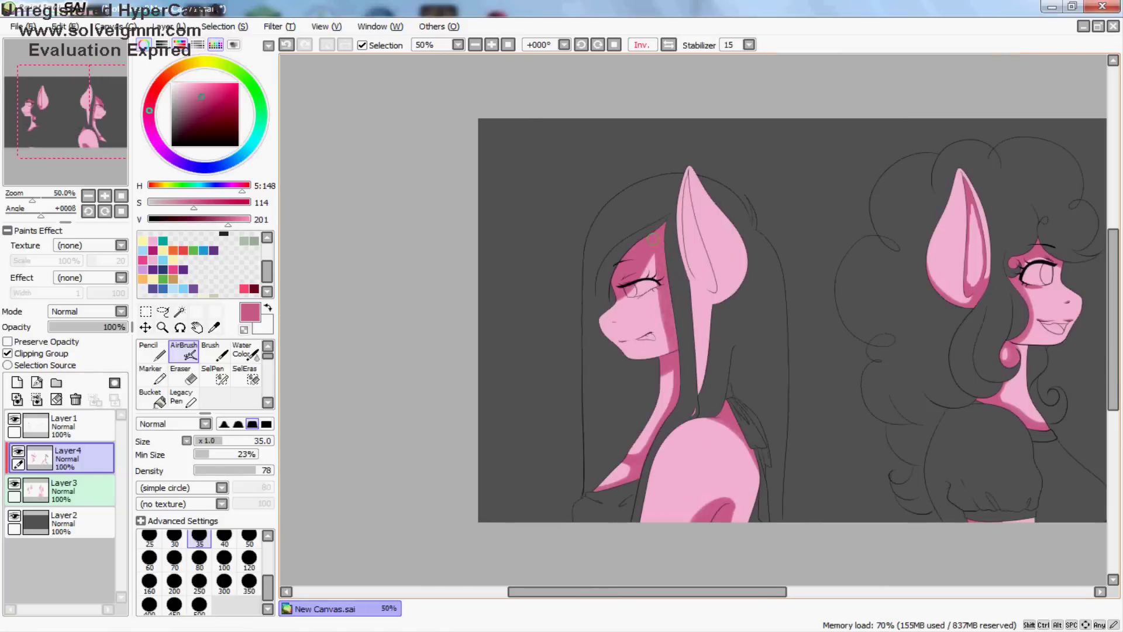
Step: Shade the narrow skin area below the second pony's ear, plus the nostril, mouth and lower eyelid, with a size 14 Airbrush
{"action": "key", "text": "plus"}
{"action": "key", "text": "Insert"}
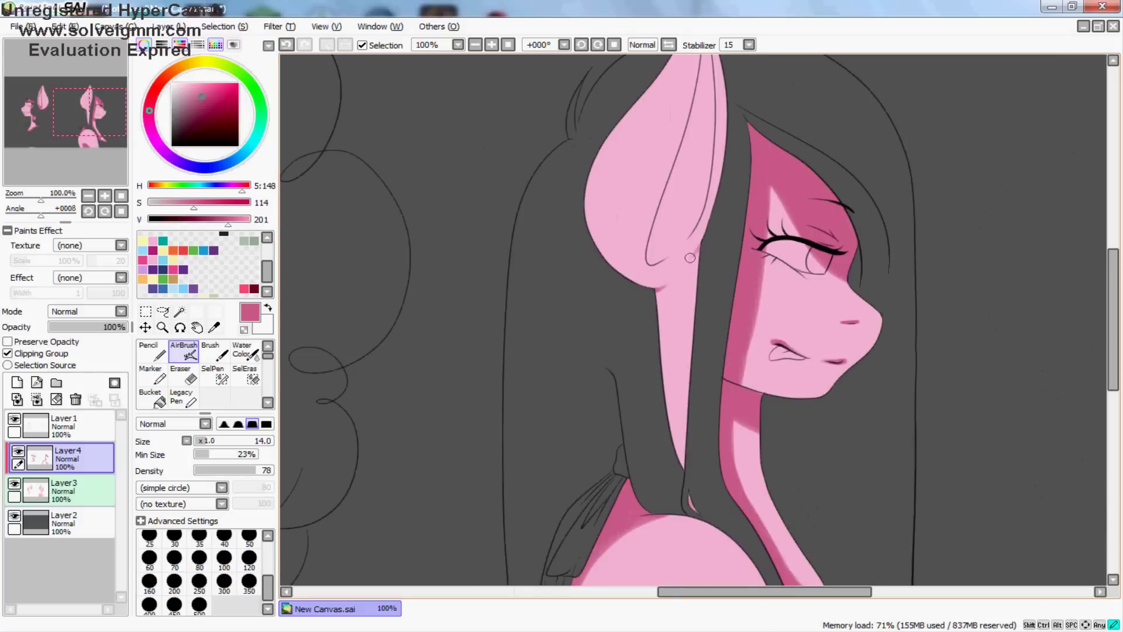
{"action": "left_click_drag", "start_coordinate": [692, 256], "coordinate": [692, 383]}
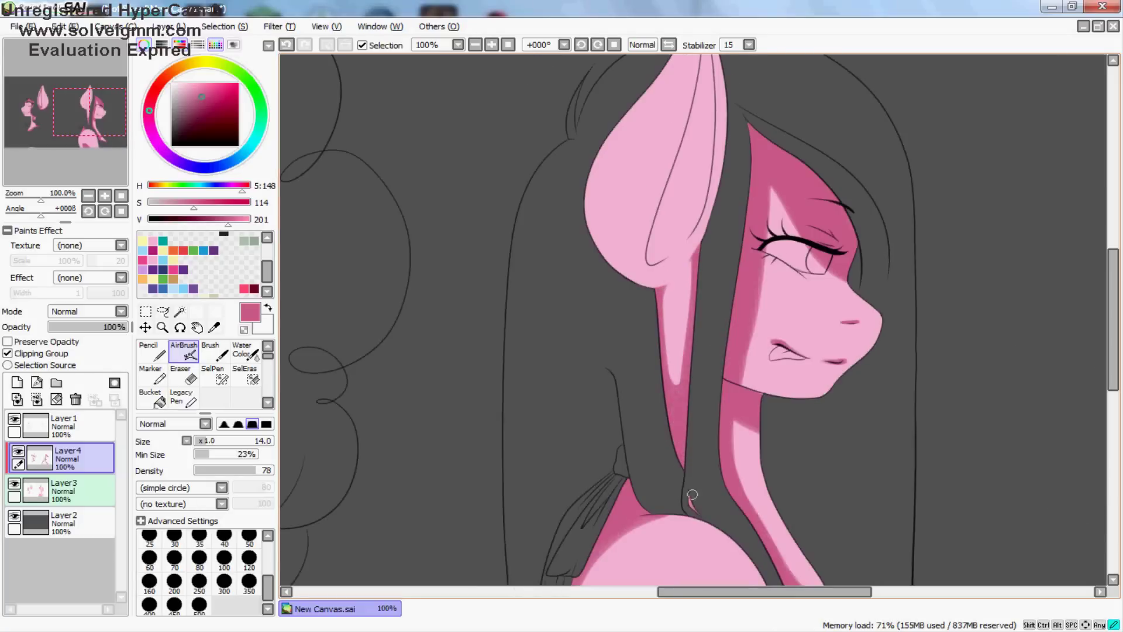
{"action": "key", "text": "Insert"}
{"action": "key", "text": "Insert"}
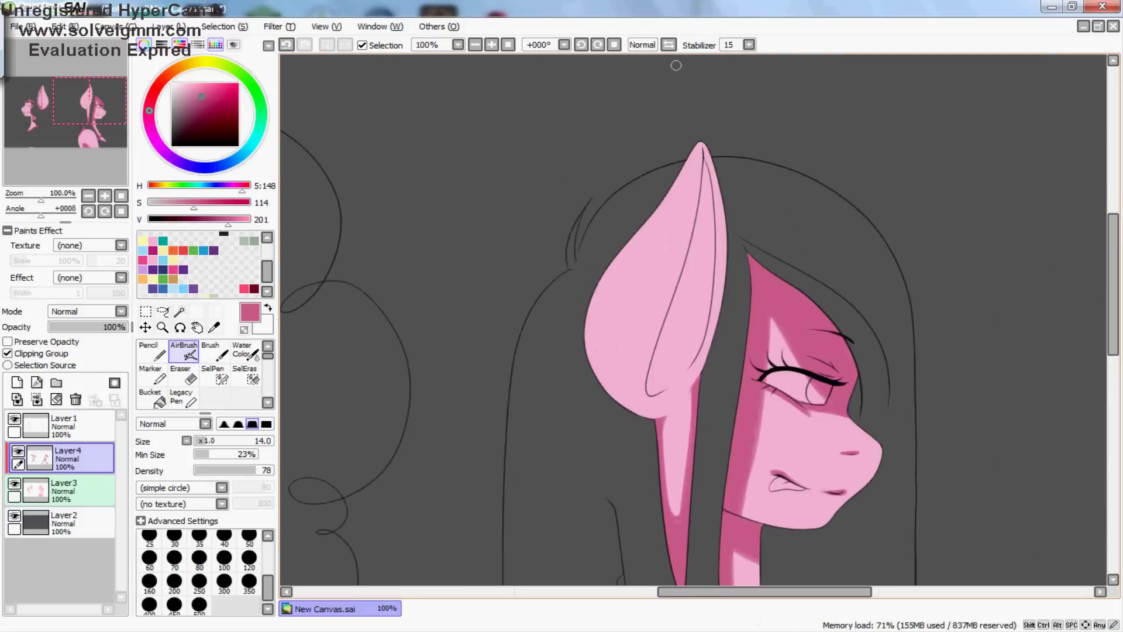
Step: Shade the second pony's inner ear and outer ear edge, and add a shadow on the upper edge of the first pony's ear
{"action": "mouse_move", "coordinate": [702, 255]}
{"action": "left_mouse_down"}
{"action": "mouse_move", "coordinate": [755, 187]}
{"action": "mouse_move", "coordinate": [740, 352]}
{"action": "left_mouse_up"}
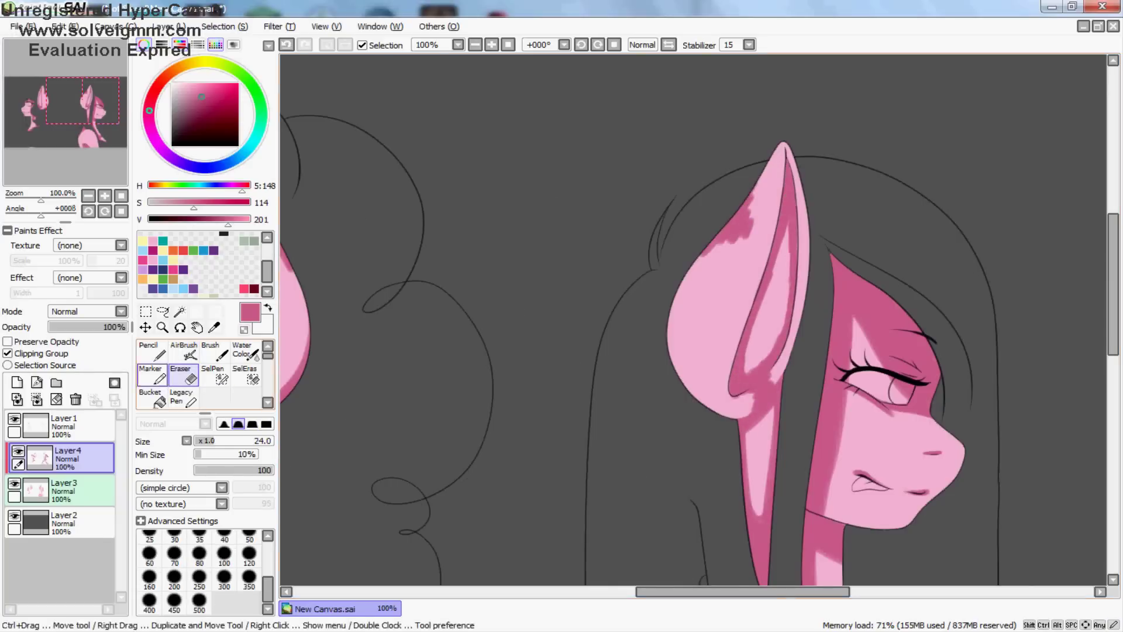
{"action": "key", "text": "Insert"}
{"action": "left_click_drag", "start_coordinate": [699, 270], "coordinate": [643, 404]}
{"action": "key", "text": "Insert"}
{"action": "key", "text": "minus"}
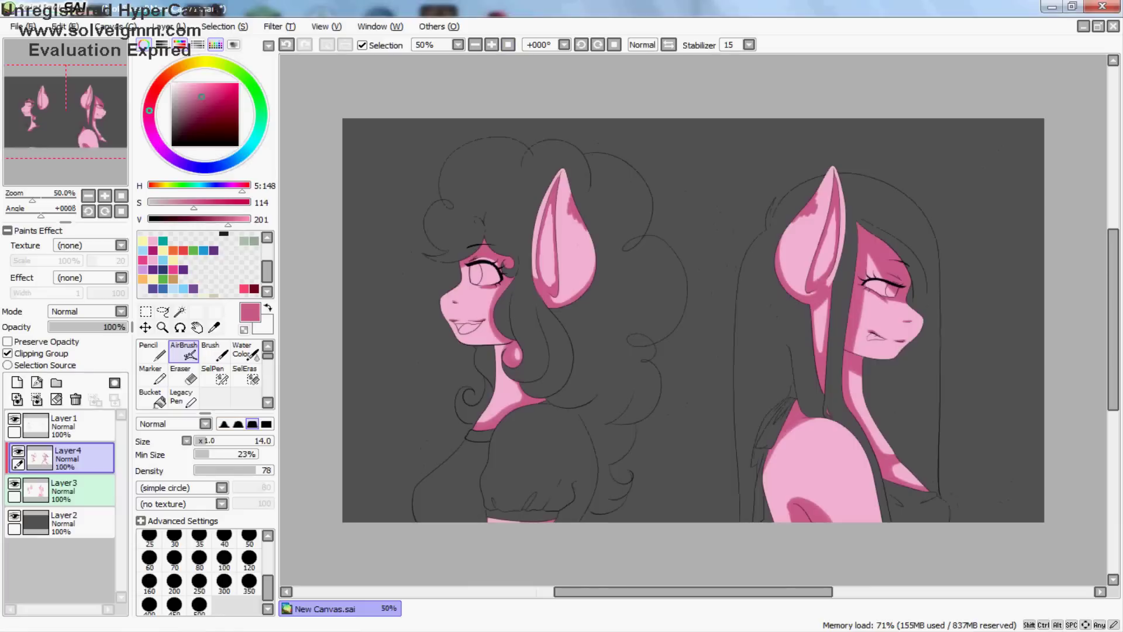
Step: Enlarge the Airbrush to size 35 and retouch the shadow at the base of the second pony's shoulder
{"action": "key", "text": "bracketright"}
{"action": "key", "text": "bracketright"}
{"action": "key", "text": "bracketright"}
{"action": "key", "text": "bracketright"}
{"action": "key", "text": "bracketright"}
{"action": "key", "text": "ctrl+z"}
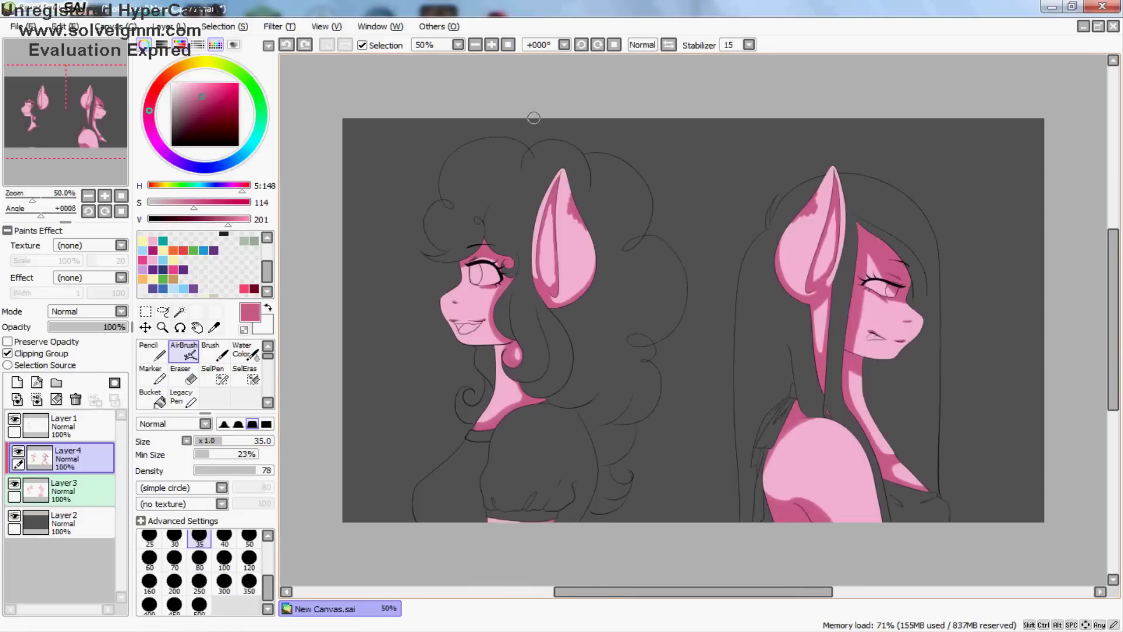
Step: Lower the shading layer's opacity to 73% and blend the first pony's ear, face and neck shadows with the Water Color brush
{"action": "key", "text": "c"}
{"action": "left_click", "coordinate": [105, 326]}
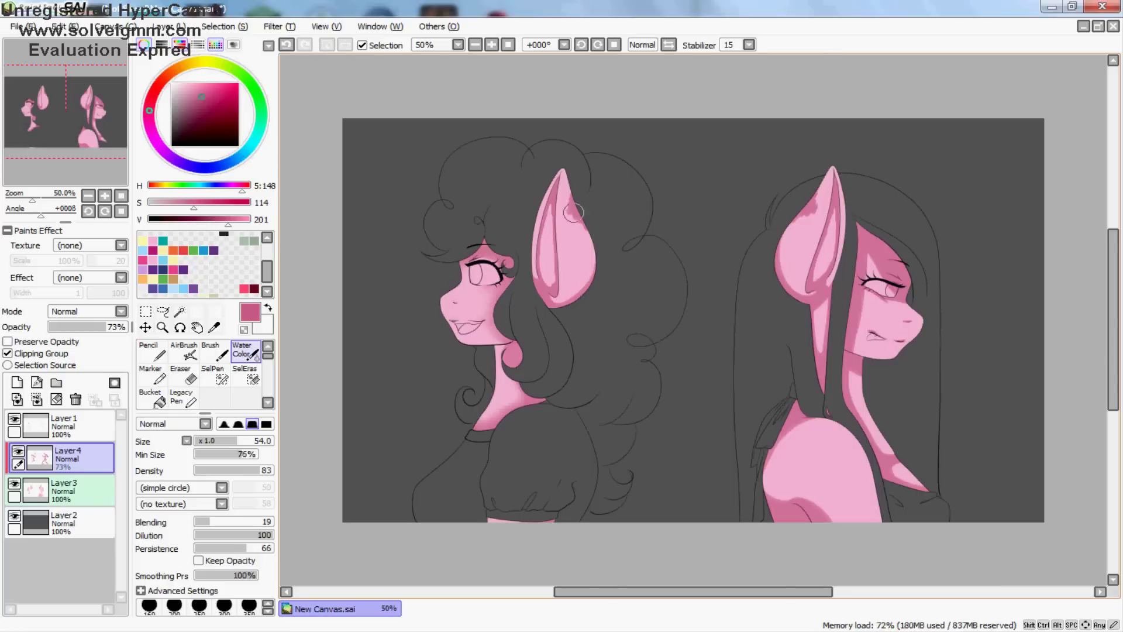
{"action": "left_click_drag", "start_coordinate": [551, 300], "coordinate": [550, 203]}
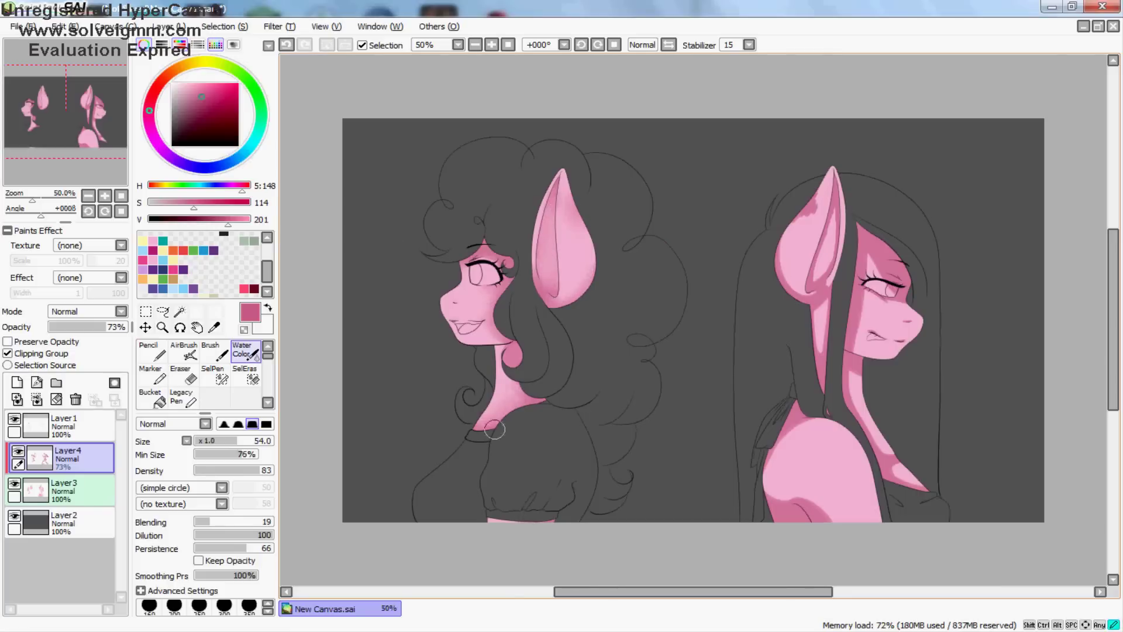
Step: Soften the second pony's face, neck, ear and shoulder shadows with the Water Color brush on the mirrored view
{"action": "key", "text": "h"}
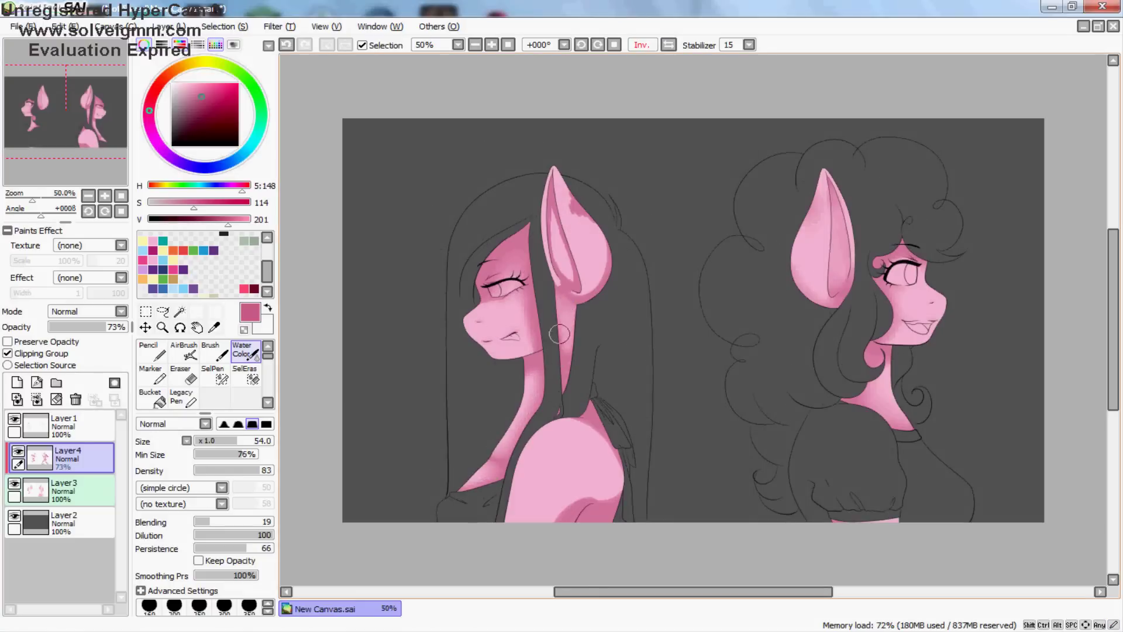
{"action": "left_click_drag", "start_coordinate": [553, 206], "coordinate": [569, 283]}
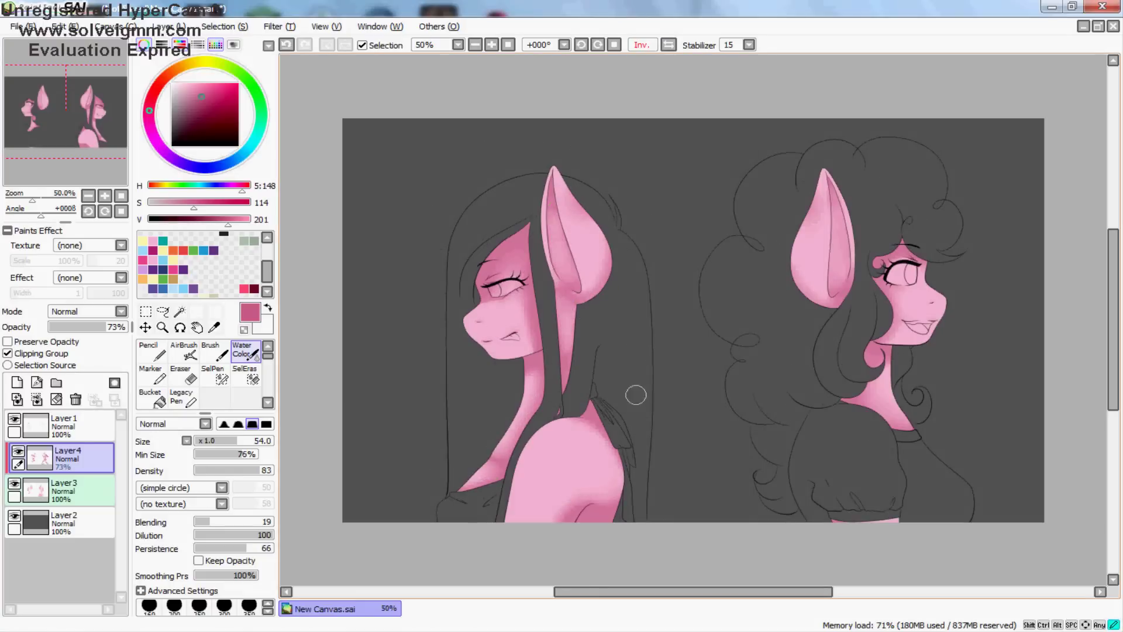
{"action": "key", "text": "h"}
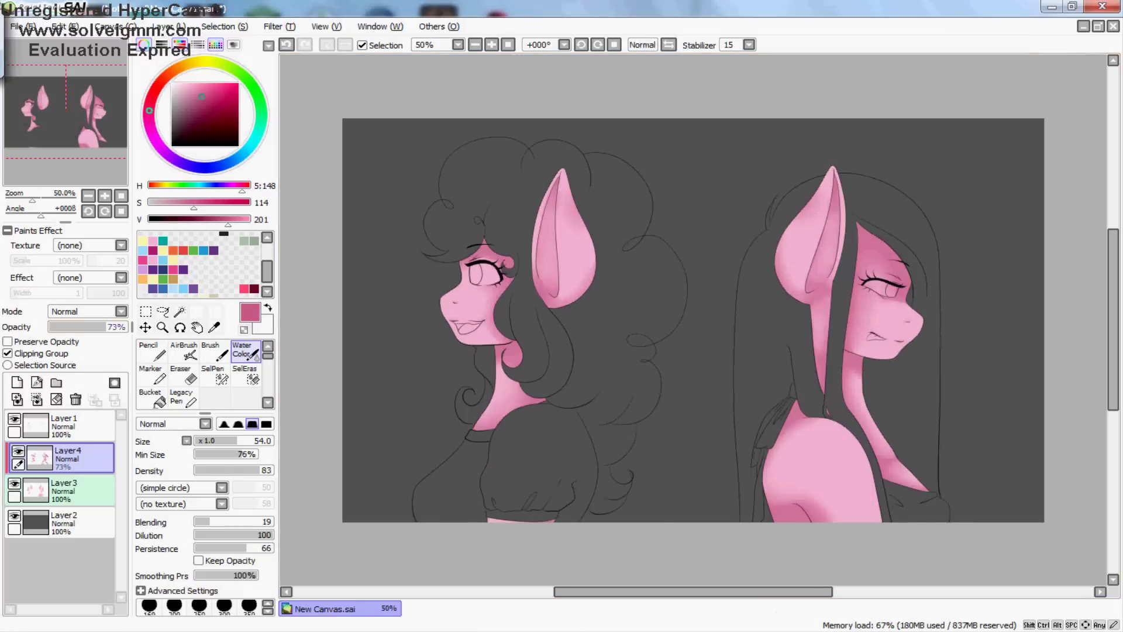
{"action": "left_click", "coordinate": [278, 27]}
{"action": "left_click", "coordinate": [304, 54]}
{"action": "left_click", "coordinate": [794, 196]}
Step: Adjust the first pony's shading to brightness -7, contrast +21 and color deepen +1, and lower the shading layer's opacity to 65%
{"action": "key", "text": "m"}
{"action": "left_click_drag", "start_coordinate": [384, 132], "coordinate": [689, 521]}
{"action": "left_click", "coordinate": [278, 26]}
{"action": "left_click", "coordinate": [304, 54]}
{"action": "left_click_drag", "start_coordinate": [685, 151], "coordinate": [711, 151]}
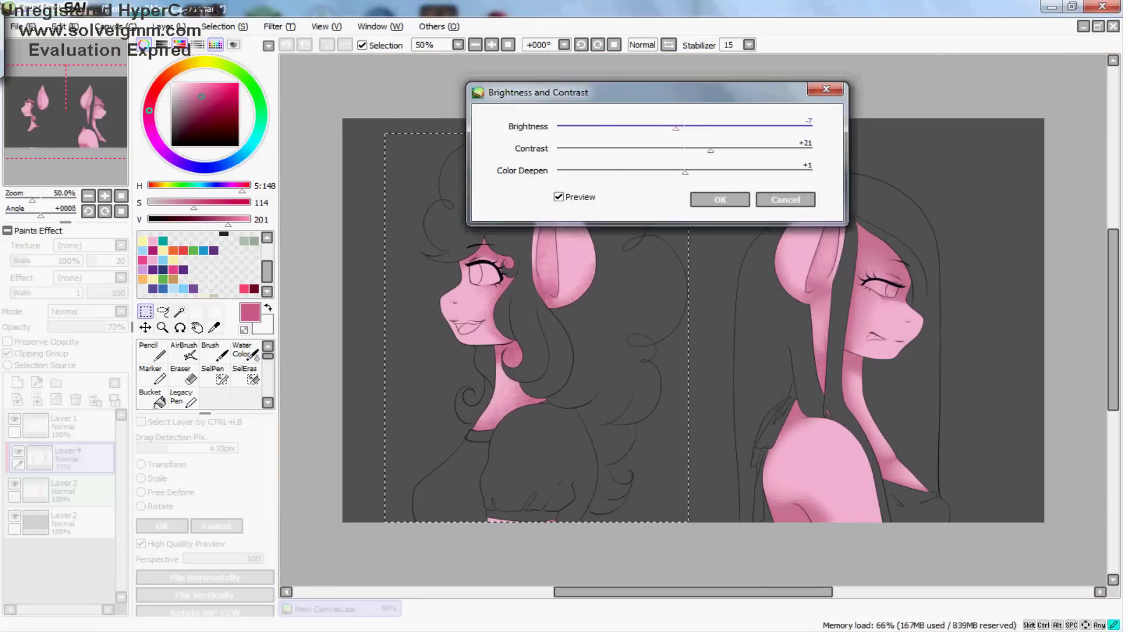
{"action": "key", "text": "Return"}
{"action": "key", "text": "ctrl+d"}
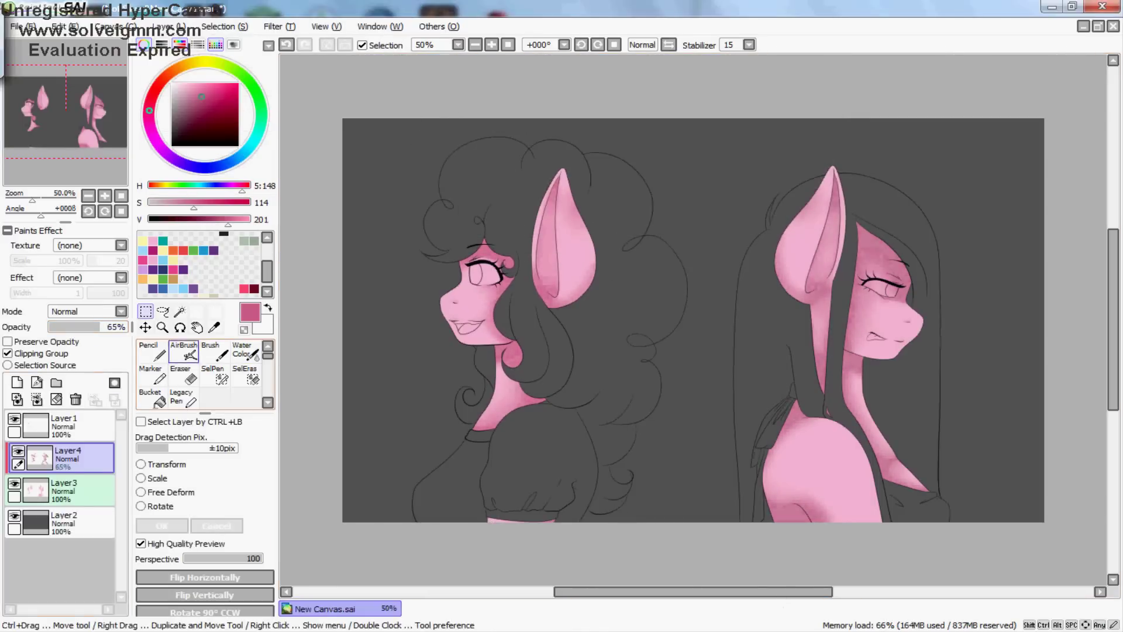
Step: Add a clipped Multiply layer, paint a dark maroon shadow along the first pony's hairline and cheek, and undo the stray neck stroke
{"action": "left_click", "coordinate": [17, 382]}
{"action": "left_click", "coordinate": [191, 122]}
{"action": "left_click", "coordinate": [150, 351]}
{"action": "scroll", "coordinate": [421, 319], "scroll_direction": "up", "scroll_amount": 3}
{"action": "mouse_move", "coordinate": [585, 99]}
{"action": "left_mouse_down"}
{"action": "mouse_move", "coordinate": [574, 127]}
{"action": "mouse_move", "coordinate": [721, 157]}
{"action": "mouse_move", "coordinate": [630, 141]}
{"action": "mouse_move", "coordinate": [711, 168]}
{"action": "mouse_move", "coordinate": [738, 393]}
{"action": "mouse_move", "coordinate": [674, 479]}
{"action": "left_mouse_up"}
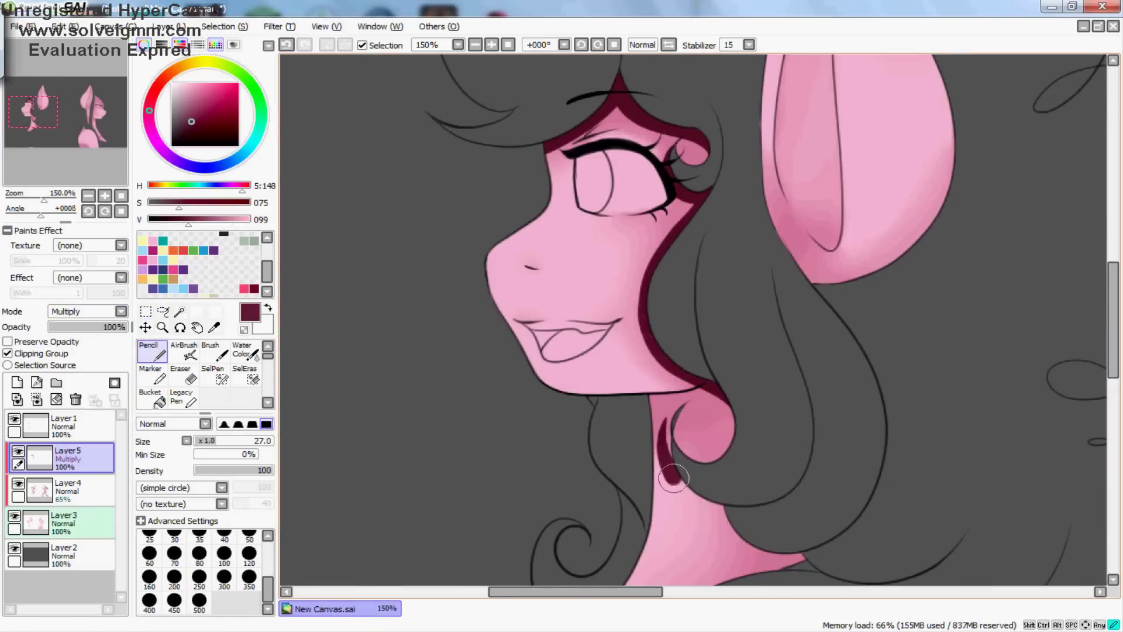
{"action": "key", "text": "ctrl+z"}
Step: Paint the dark maroon shadow under the first pony's jaw, around the curl and down the back of the neck
{"action": "left_click_drag", "start_coordinate": [694, 390], "coordinate": [724, 458]}
{"action": "left_click_drag", "start_coordinate": [667, 424], "coordinate": [804, 564]}
{"action": "mouse_move", "coordinate": [649, 392]}
{"action": "left_mouse_down"}
{"action": "mouse_move", "coordinate": [726, 433]}
{"action": "mouse_move", "coordinate": [737, 380]}
{"action": "left_mouse_up"}
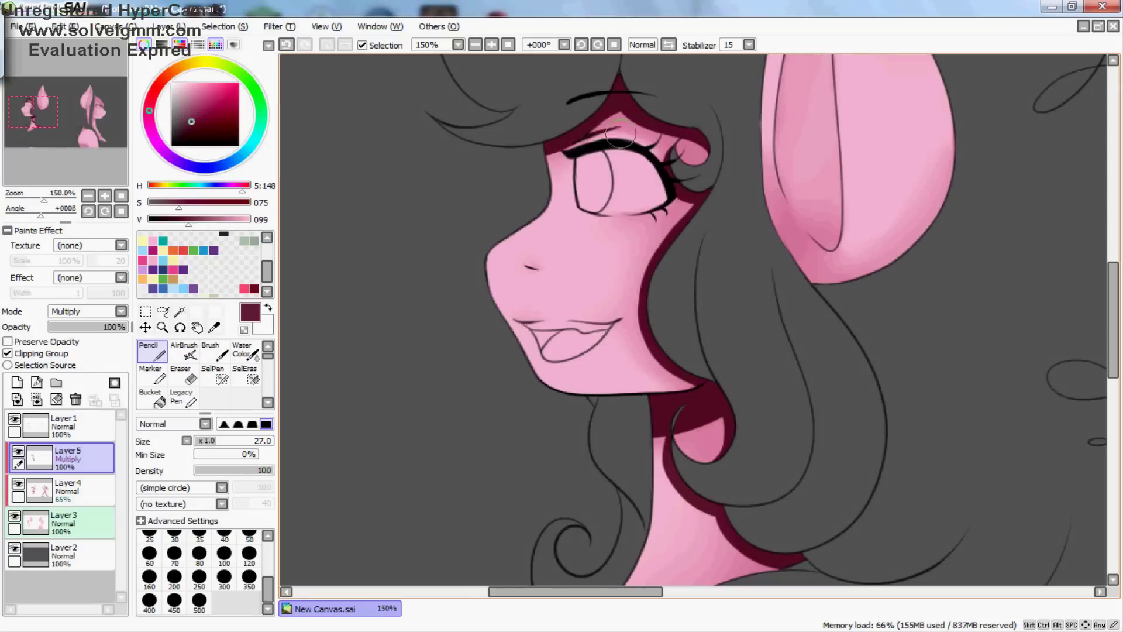
Step: Paint the dark maroon shadow along the lower and back edge of the first pony's ear and trim it with the Eraser
{"action": "scroll", "coordinate": [620, 135], "scroll_direction": "down", "scroll_amount": 5}
{"action": "scroll", "coordinate": [686, 230], "scroll_direction": "up", "scroll_amount": 5}
{"action": "key", "text": "ctrl+minus"}
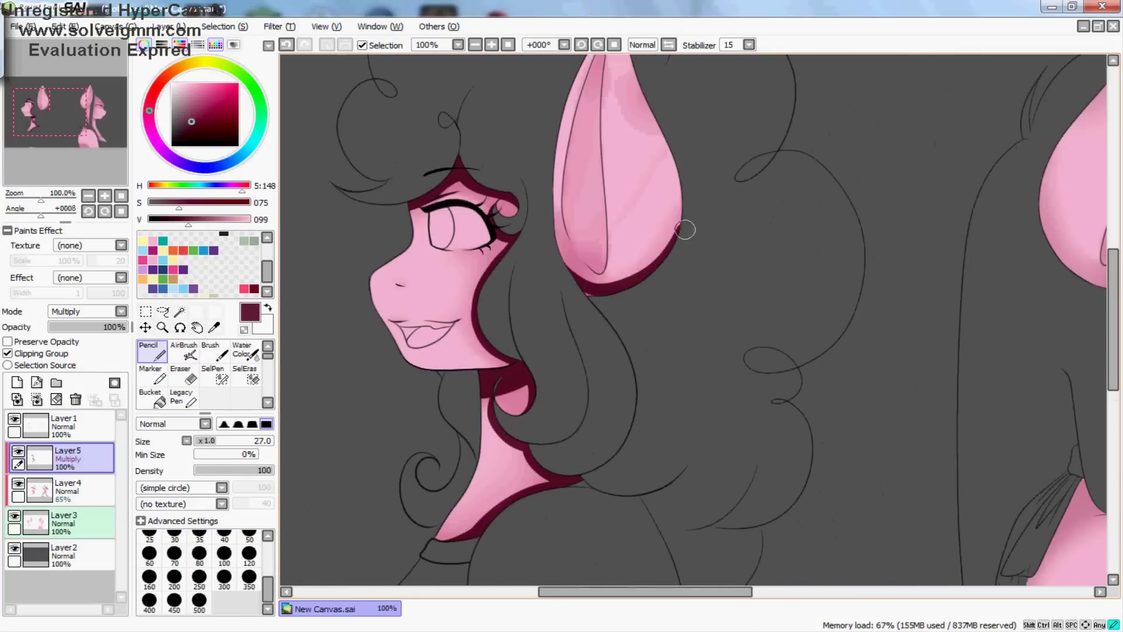
{"action": "left_click_drag", "start_coordinate": [679, 141], "coordinate": [585, 281]}
{"action": "key", "text": "h"}
{"action": "scroll", "coordinate": [757, 158], "scroll_direction": "up", "scroll_amount": 3}
{"action": "left_click_drag", "start_coordinate": [755, 187], "coordinate": [731, 339]}
{"action": "key", "text": "h"}
{"action": "key", "text": "e"}
{"action": "left_click_drag", "start_coordinate": [649, 428], "coordinate": [610, 271]}
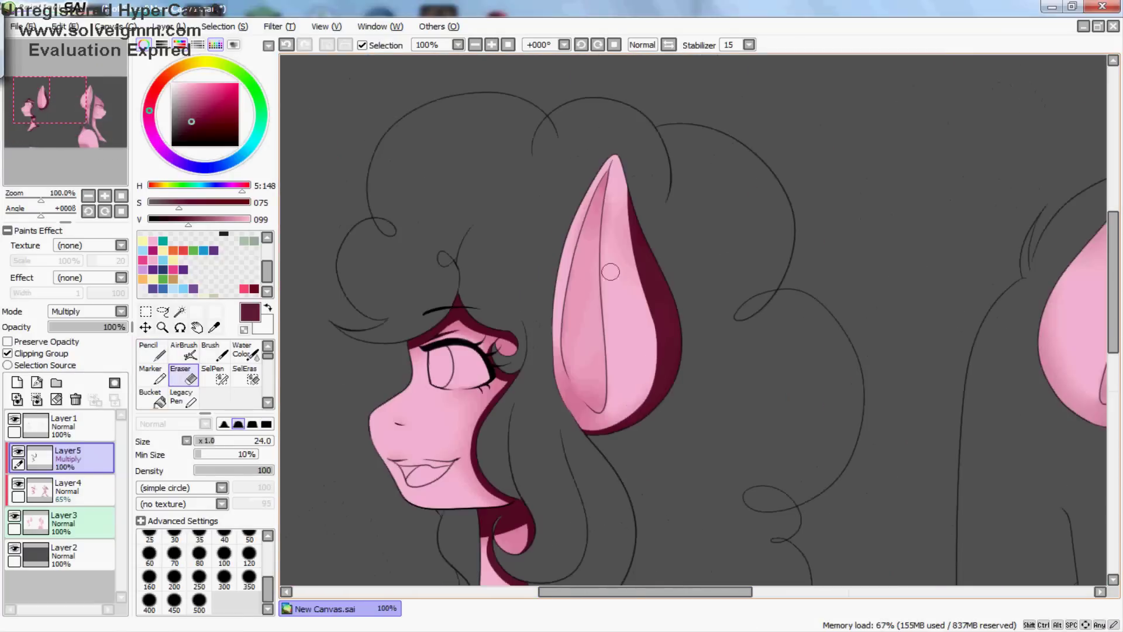
Step: Outline and fill the dark maroon shadow inside the first pony's ear, and lower the Multiply shadow layer's opacity to 30%
{"action": "key", "text": "ctrl+plus"}
{"action": "key", "text": "n"}
{"action": "mouse_move", "coordinate": [566, 87]}
{"action": "left_mouse_down"}
{"action": "mouse_move", "coordinate": [549, 259]}
{"action": "mouse_move", "coordinate": [557, 427]}
{"action": "left_mouse_up"}
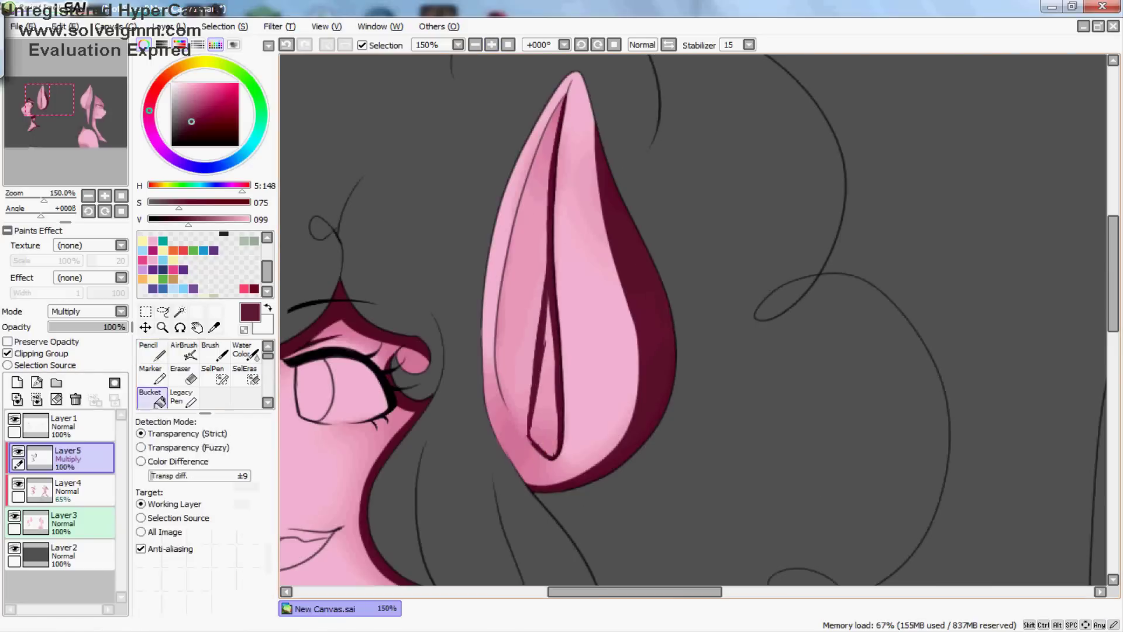
{"action": "key", "text": "ctrl+minus"}
{"action": "key", "text": "ctrl+minus"}
{"action": "key", "text": "ctrl+minus"}
{"action": "left_click", "coordinate": [72, 326]}
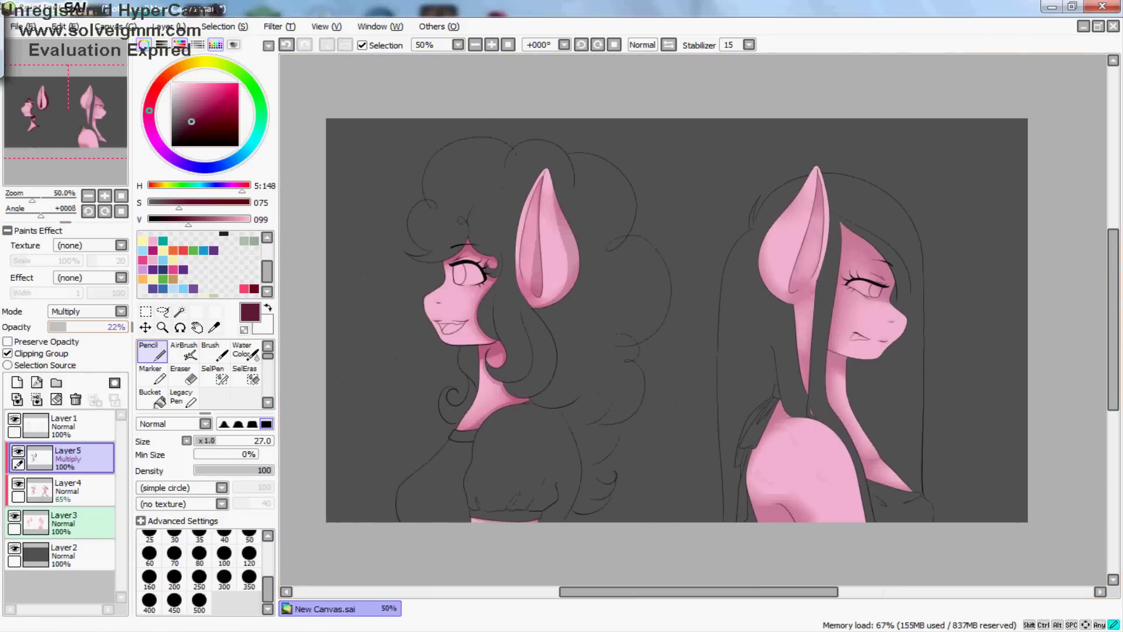
Step: Paint the second pony's maroon shadow along the hairline, cheek and under the jaw on the mirrored view, trimming its edges with the Eraser
{"action": "key", "text": "h"}
{"action": "key", "text": "ctrl+plus"}
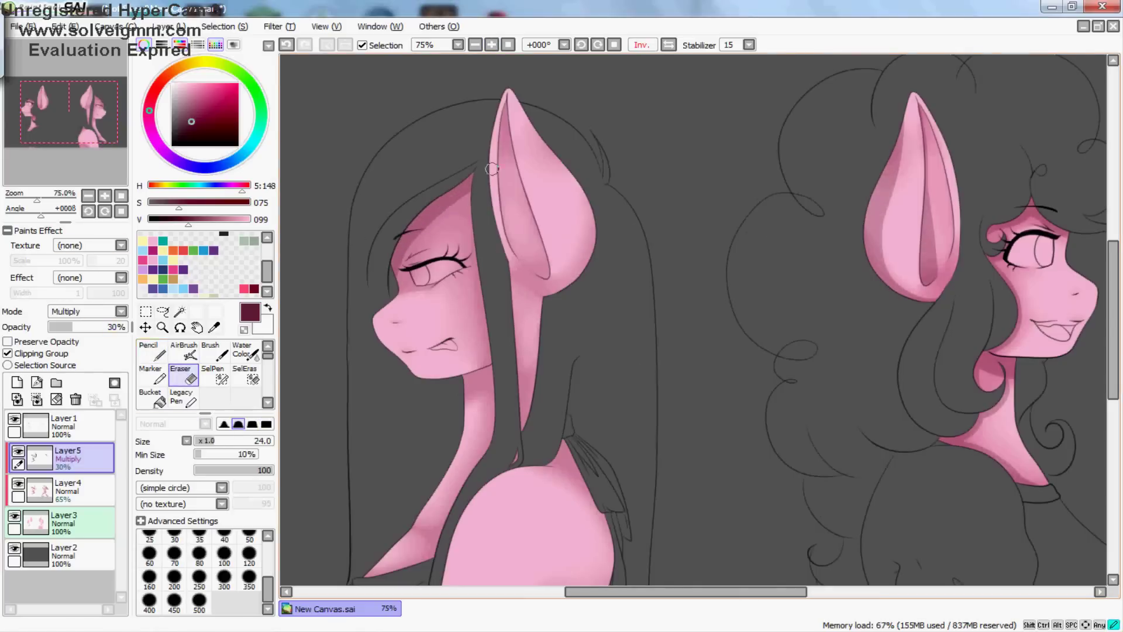
{"action": "key", "text": "ctrl+plus"}
{"action": "key", "text": "ctrl+plus"}
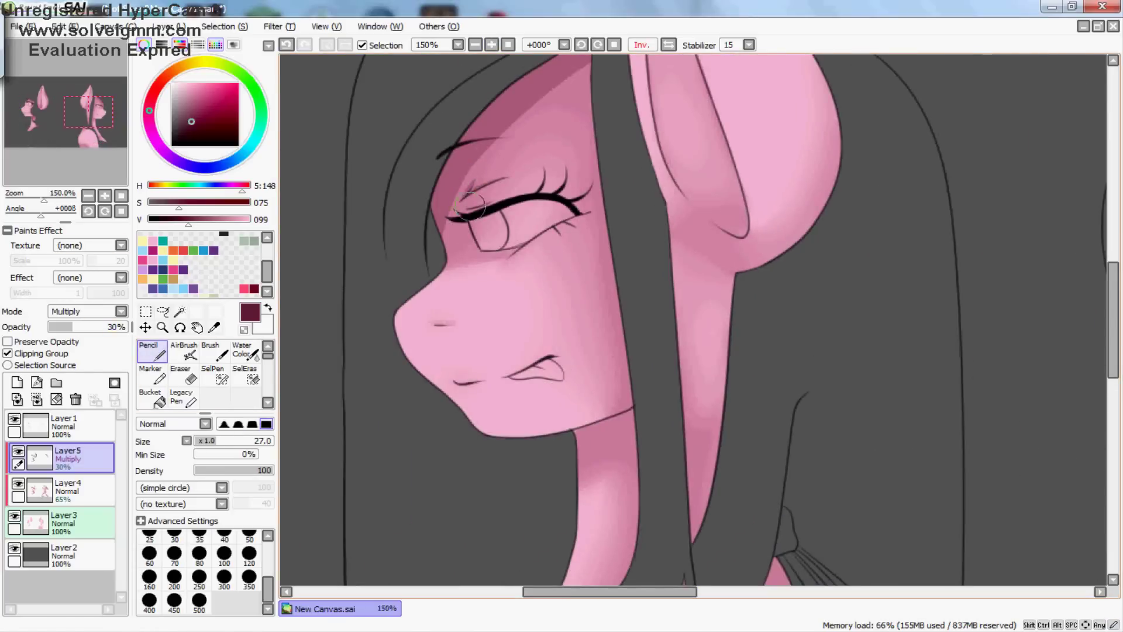
{"action": "key", "text": "ctrl+minus"}
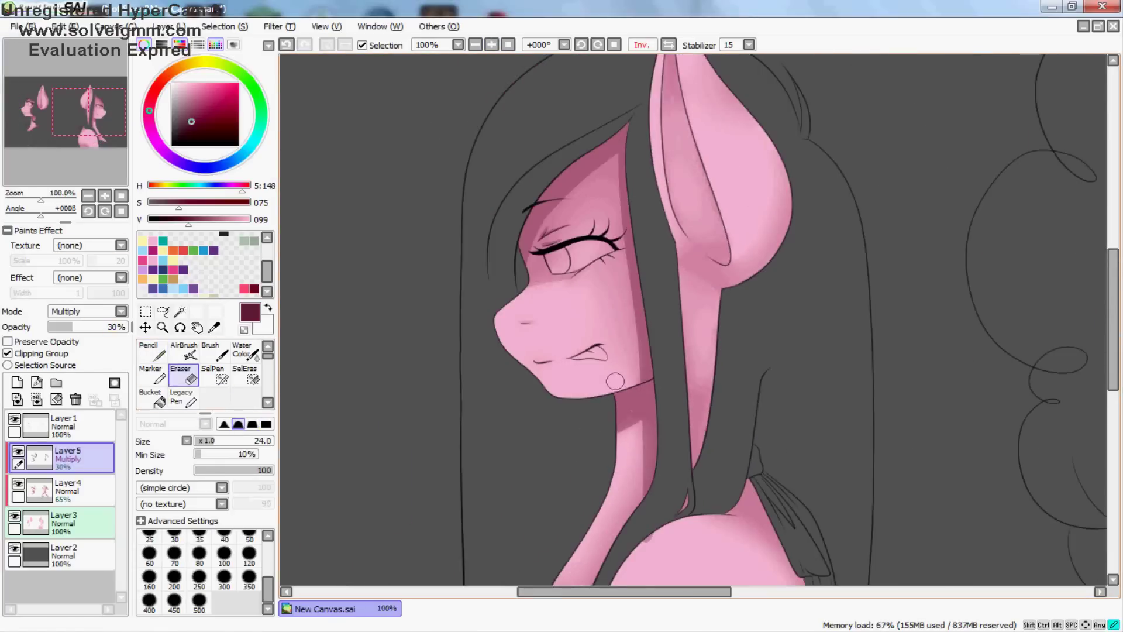
{"action": "key", "text": "h"}
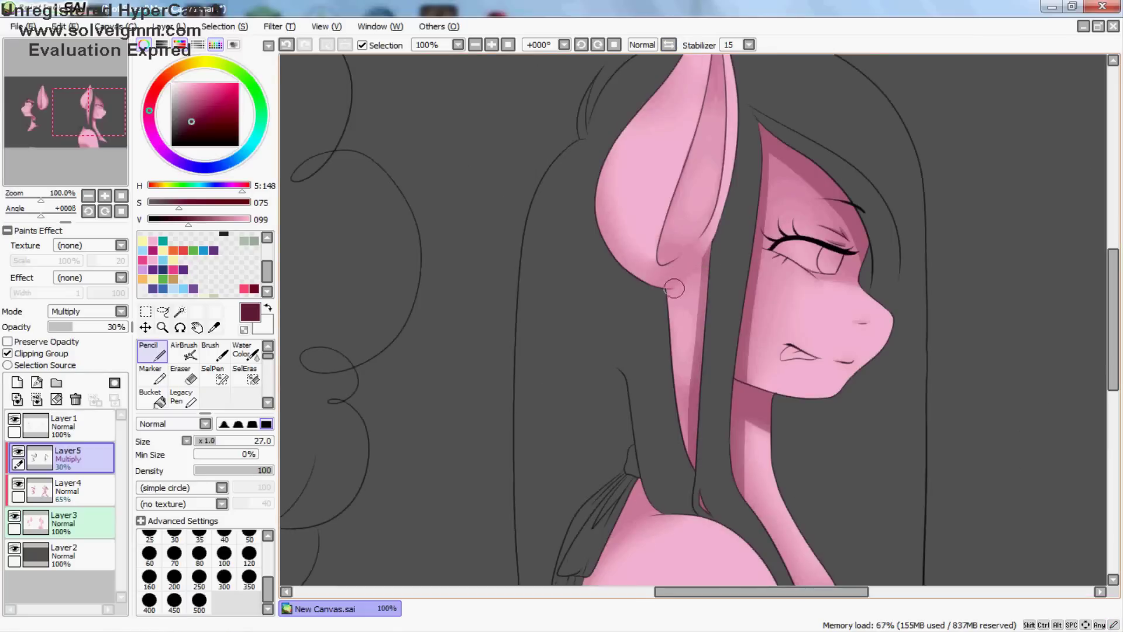
Step: Shade inside the second pony's ear on the 65% shading layer and blend it with a smaller Water Color brush
{"action": "key", "text": "h"}
{"action": "key", "text": "h"}
{"action": "key", "text": "b"}
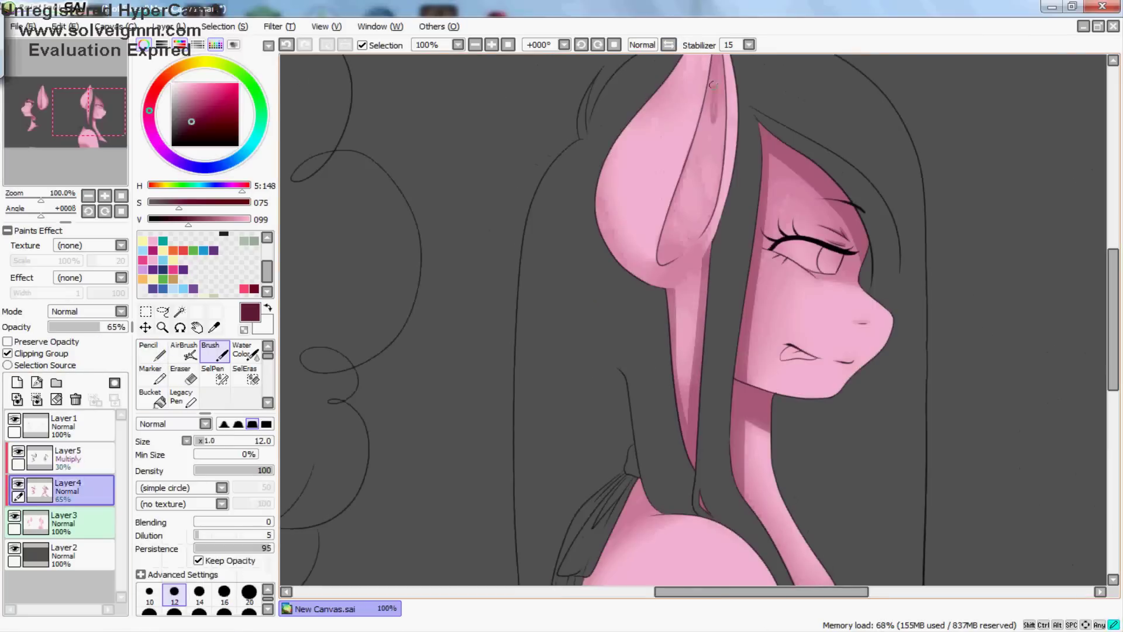
{"action": "key", "text": "c"}
{"action": "key", "text": "bracketleft"}
{"action": "key", "text": "bracketleft"}
{"action": "key", "text": "bracketleft"}
{"action": "key", "text": "bracketleft"}
{"action": "key", "text": "bracketleft"}
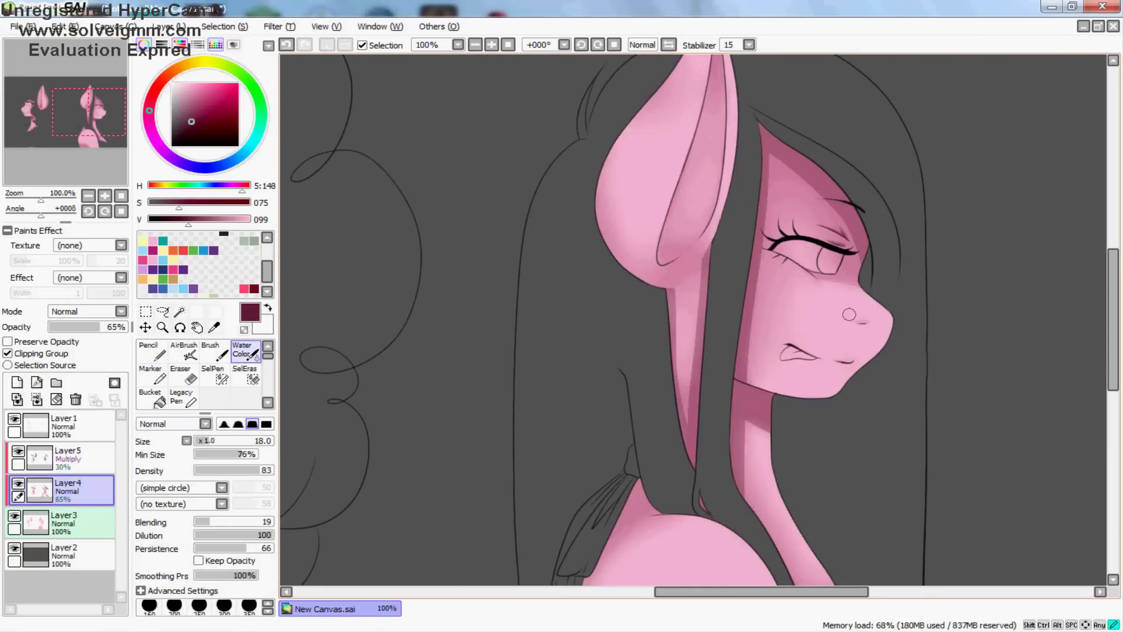
Step: Paint the Multiply layer's maroon shadow along the second pony's neck, behind the shoulder and around the leg crease with the Pencil
{"action": "left_click", "coordinate": [68, 456]}
{"action": "key", "text": "n"}
{"action": "scroll", "coordinate": [654, 365], "scroll_direction": "down", "scroll_amount": 4}
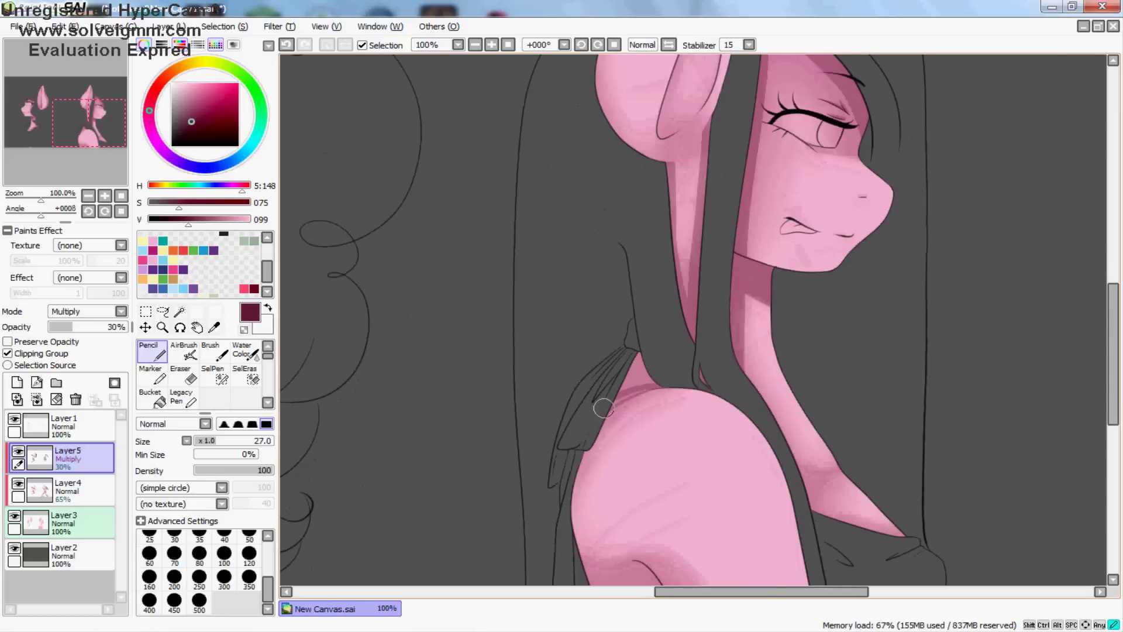
{"action": "scroll", "coordinate": [604, 408], "scroll_direction": "down", "scroll_amount": 3}
{"action": "left_click_drag", "start_coordinate": [579, 515], "coordinate": [591, 345]}
{"action": "left_click_drag", "start_coordinate": [688, 479], "coordinate": [599, 491]}
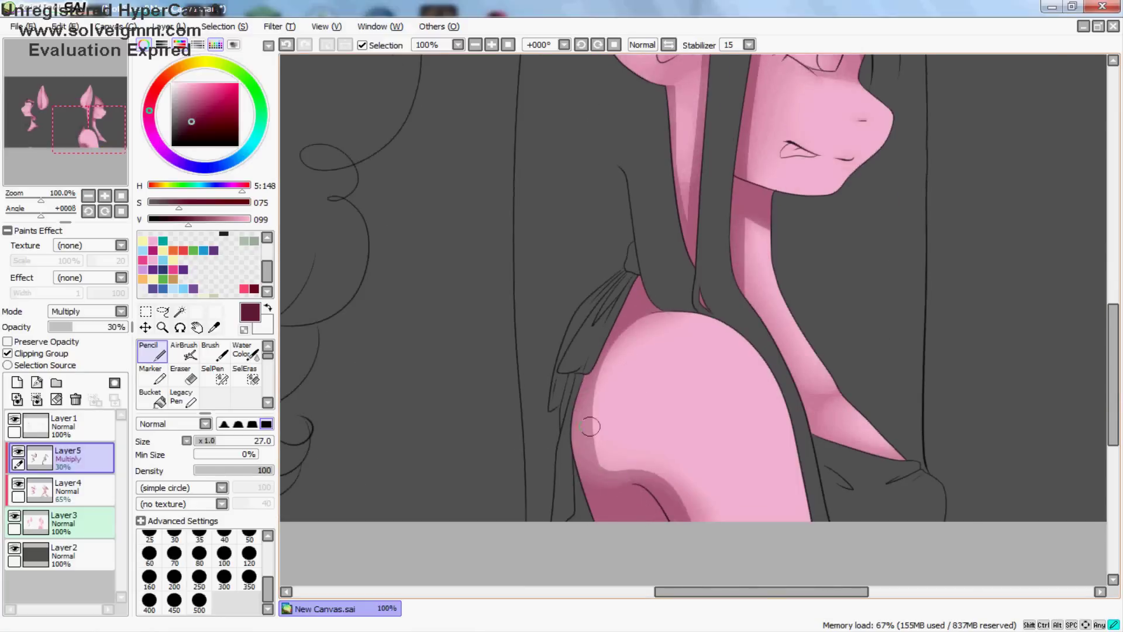
{"action": "key", "text": "h"}
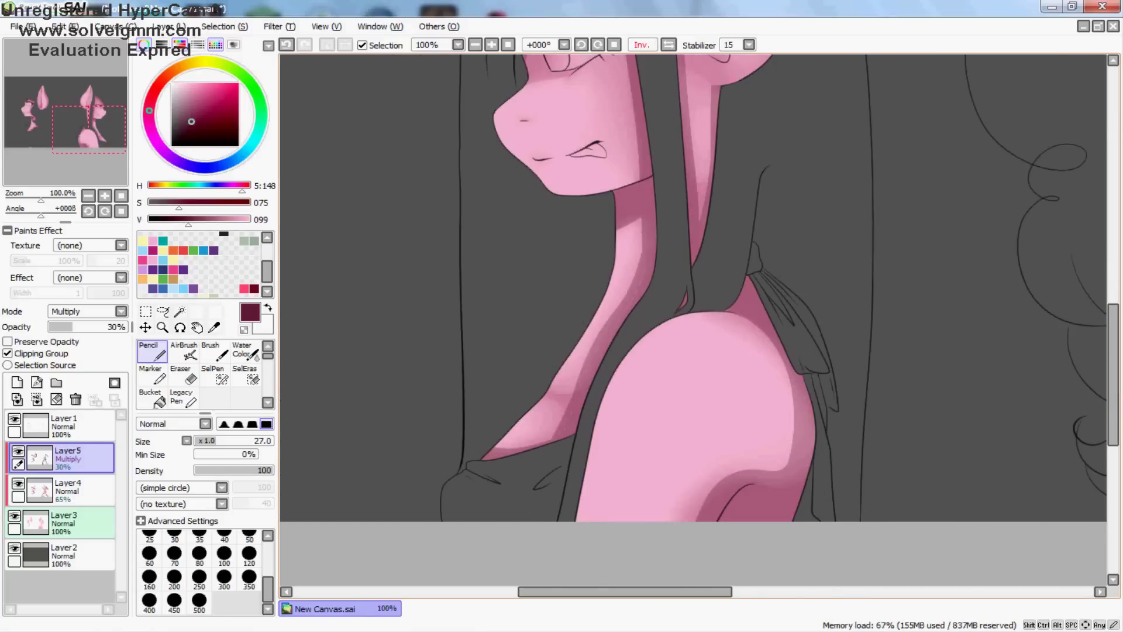
{"action": "scroll", "coordinate": [693, 287], "scroll_direction": "down", "scroll_amount": 5}
{"action": "key", "text": "h"}
Step: Lower the Multiply shadow layer's opacity to 17% and paint, trim and soften the shadow on the second pony's ear
{"action": "scroll", "coordinate": [1089, 324], "scroll_direction": "up", "scroll_amount": 7}
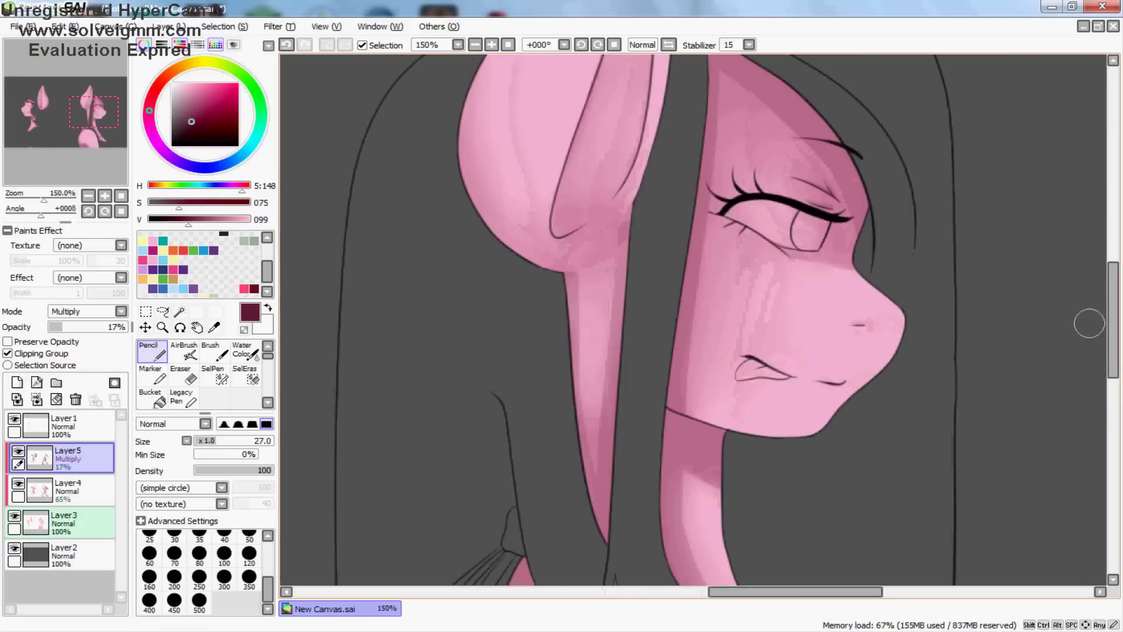
{"action": "scroll", "coordinate": [1090, 324], "scroll_direction": "up", "scroll_amount": 2}
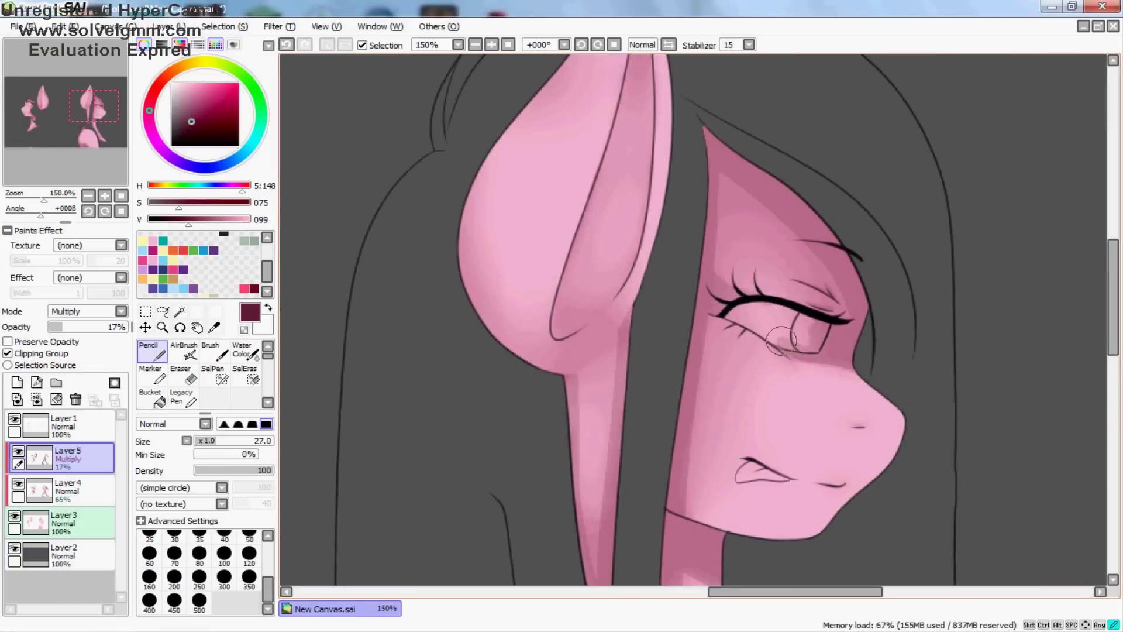
{"action": "scroll", "coordinate": [715, 292], "scroll_direction": "down", "scroll_amount": 1}
{"action": "left_click_drag", "start_coordinate": [600, 322], "coordinate": [651, 111]}
{"action": "key", "text": "e"}
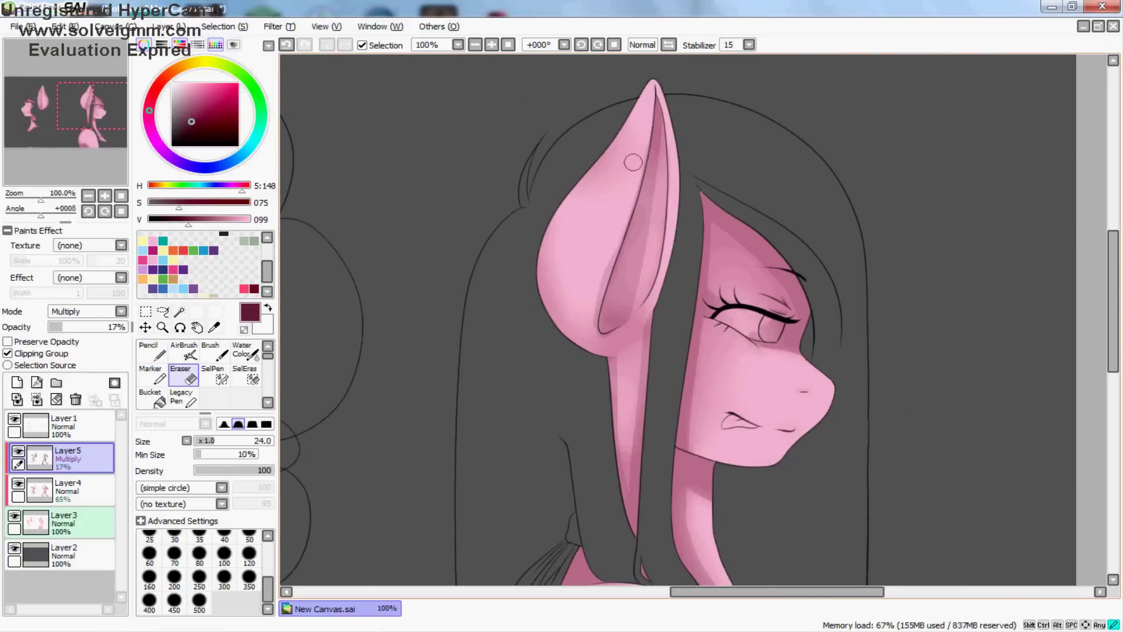
{"action": "scroll", "coordinate": [586, 334], "scroll_direction": "down", "scroll_amount": 2}
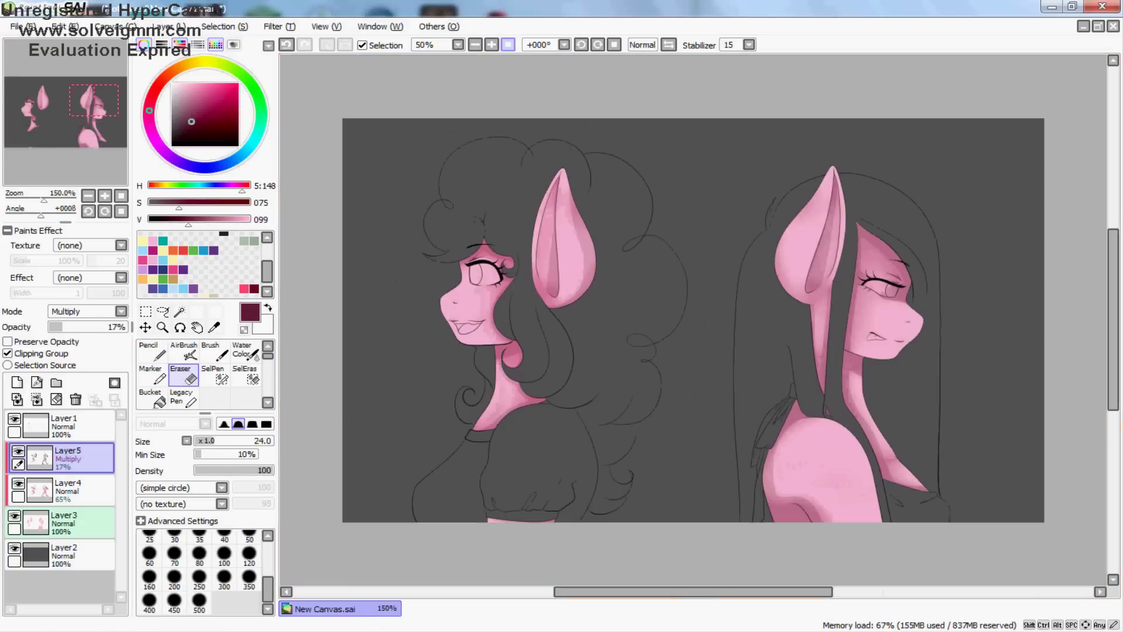
{"action": "key", "text": "c"}
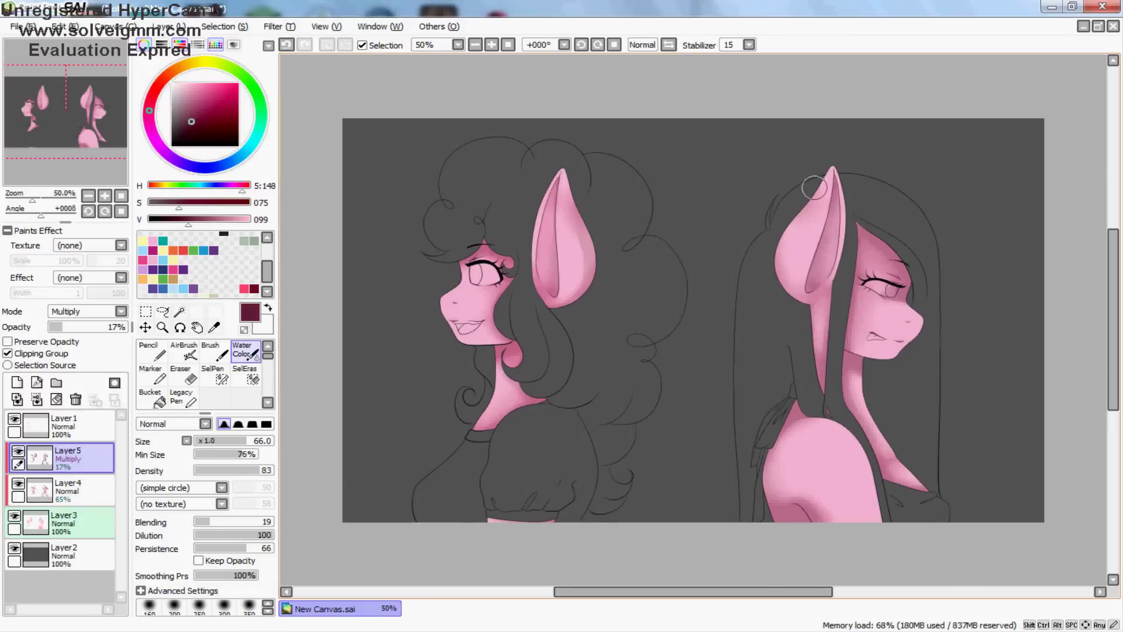
{"action": "mouse_move", "coordinate": [815, 188]}
{"action": "left_mouse_down"}
{"action": "mouse_move", "coordinate": [792, 243]}
{"action": "mouse_move", "coordinate": [818, 183]}
{"action": "left_mouse_up"}
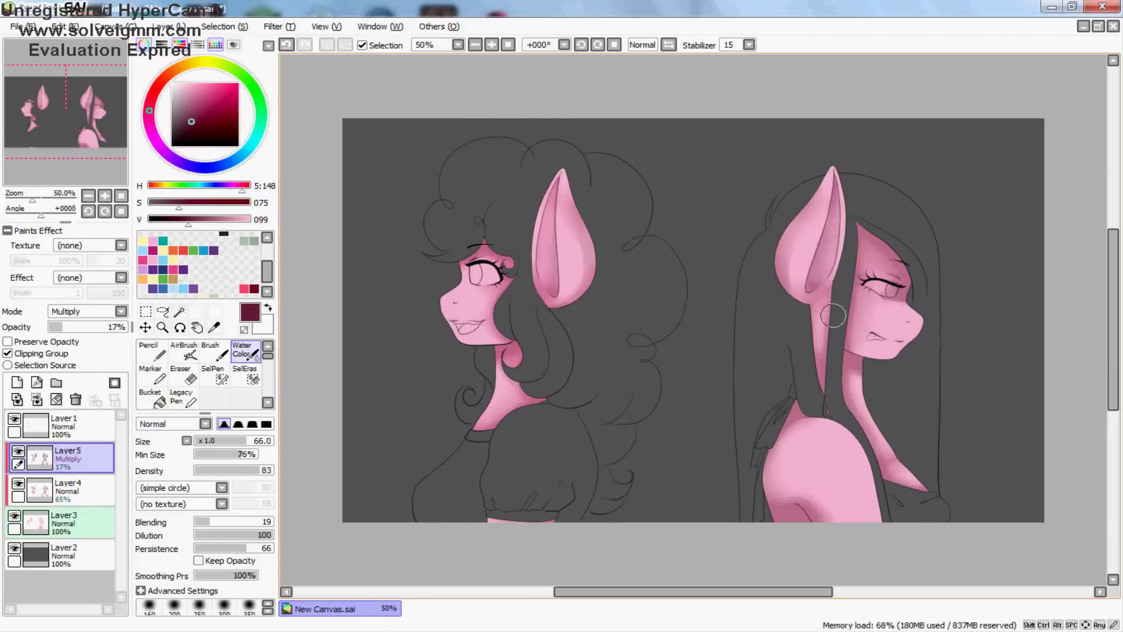
Step: Airbrush a maroon shadow over the second pony's eyes on a new clipped Multiply layer, soften it and reduce the layer's opacity
{"action": "left_click", "coordinate": [17, 382]}
{"action": "left_click", "coordinate": [183, 351]}
{"action": "left_click_drag", "start_coordinate": [860, 280], "coordinate": [885, 291]}
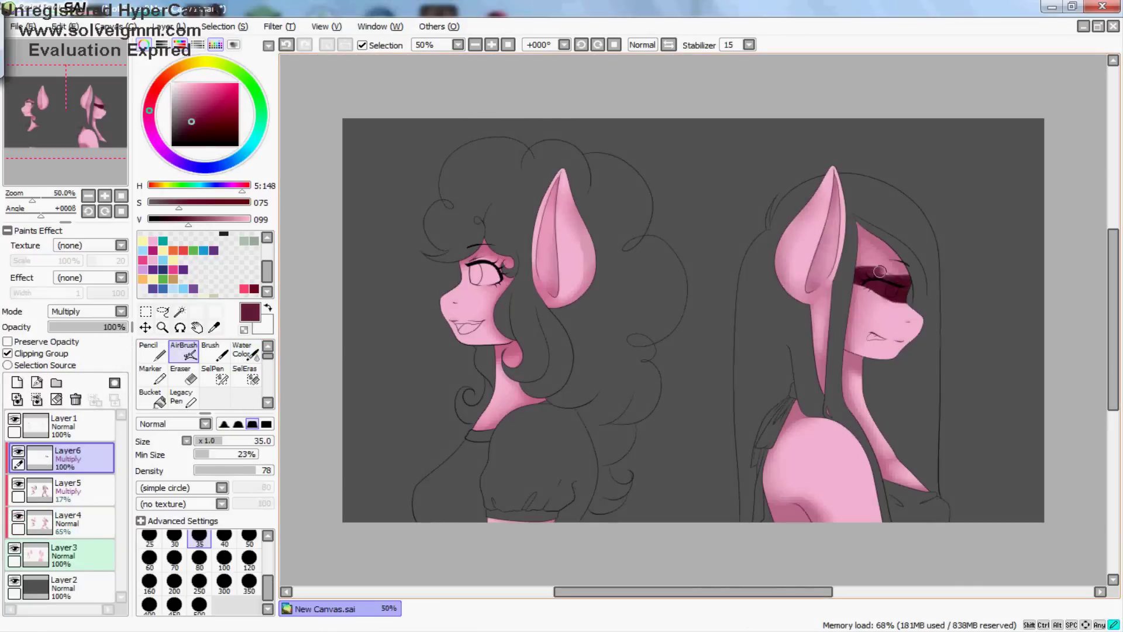
{"action": "key", "text": "h"}
{"action": "left_click", "coordinate": [245, 351]}
{"action": "left_click_drag", "start_coordinate": [124, 326], "coordinate": [86, 327]}
Step: Merge the second pony's eye shadow layer down into the Multiply shadow layer below it
{"action": "left_click", "coordinate": [68, 487]}
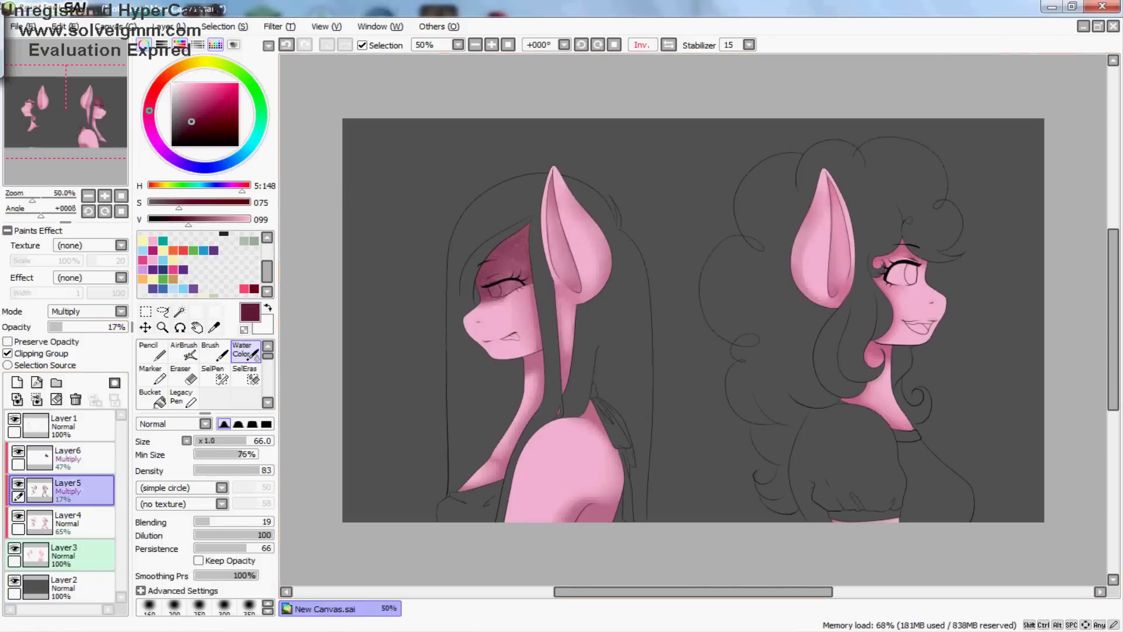
{"action": "left_click", "coordinate": [67, 456]}
{"action": "key", "text": "h"}
{"action": "key", "text": "ctrl+e"}
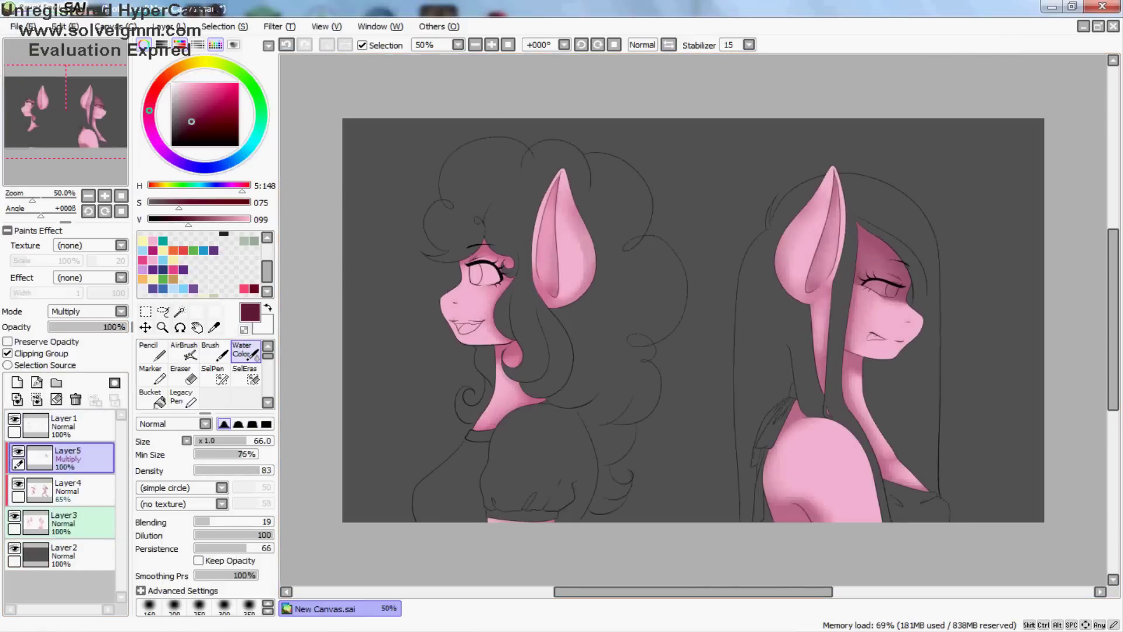
Step: Add a clipped Multiply layer and paint a soft red blush on the first pony's cheek
{"action": "left_click", "coordinate": [17, 383]}
{"action": "left_click", "coordinate": [244, 288]}
{"action": "left_click_drag", "start_coordinate": [480, 294], "coordinate": [496, 300]}
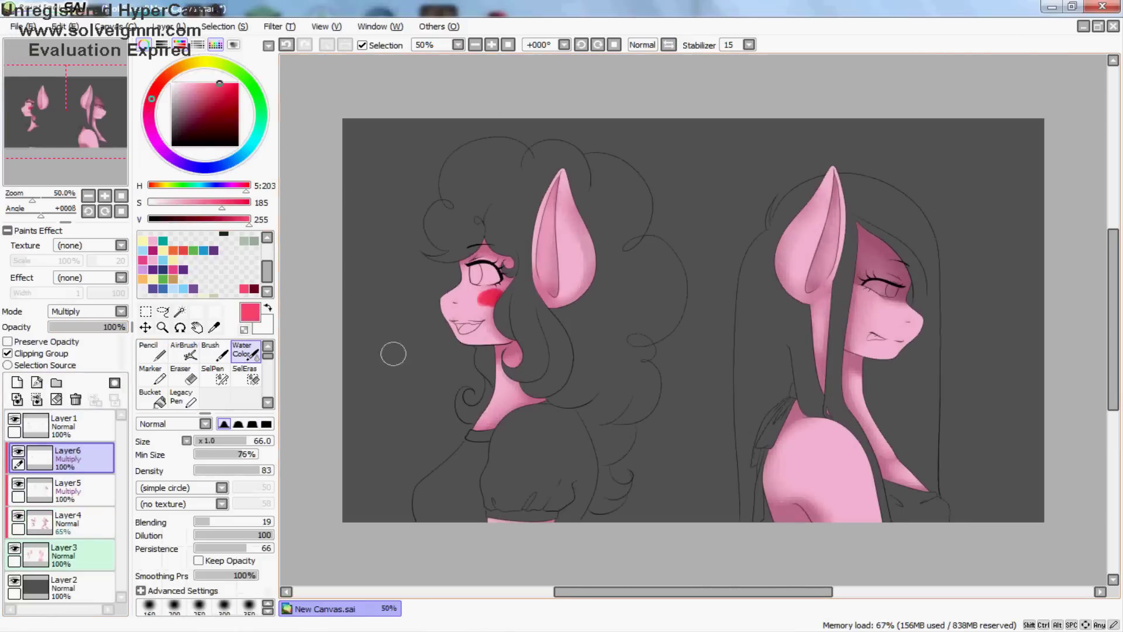
{"action": "left_click", "coordinate": [211, 351]}
{"action": "scroll", "coordinate": [497, 293], "scroll_direction": "up", "scroll_amount": 5}
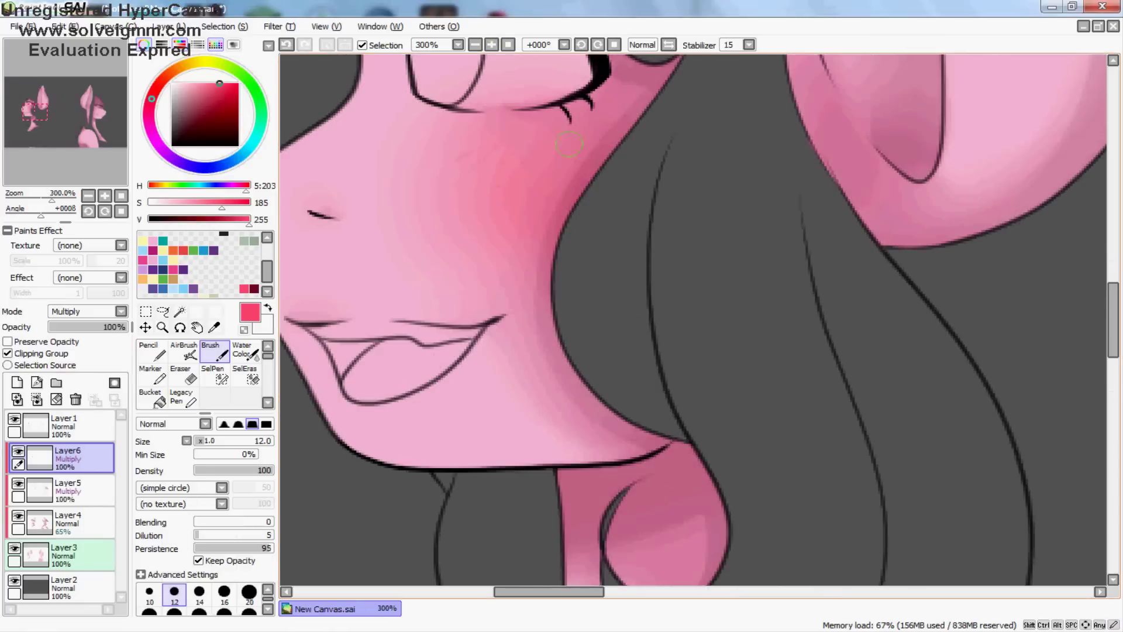
{"action": "scroll", "coordinate": [569, 143], "scroll_direction": "down", "scroll_amount": 5}
Step: Airbrush light pink highlights on both ponies' faces and ears and the second pony's shoulder, using a new clipped Luminosity layer
{"action": "left_click", "coordinate": [184, 351]}
{"action": "left_click", "coordinate": [17, 383]}
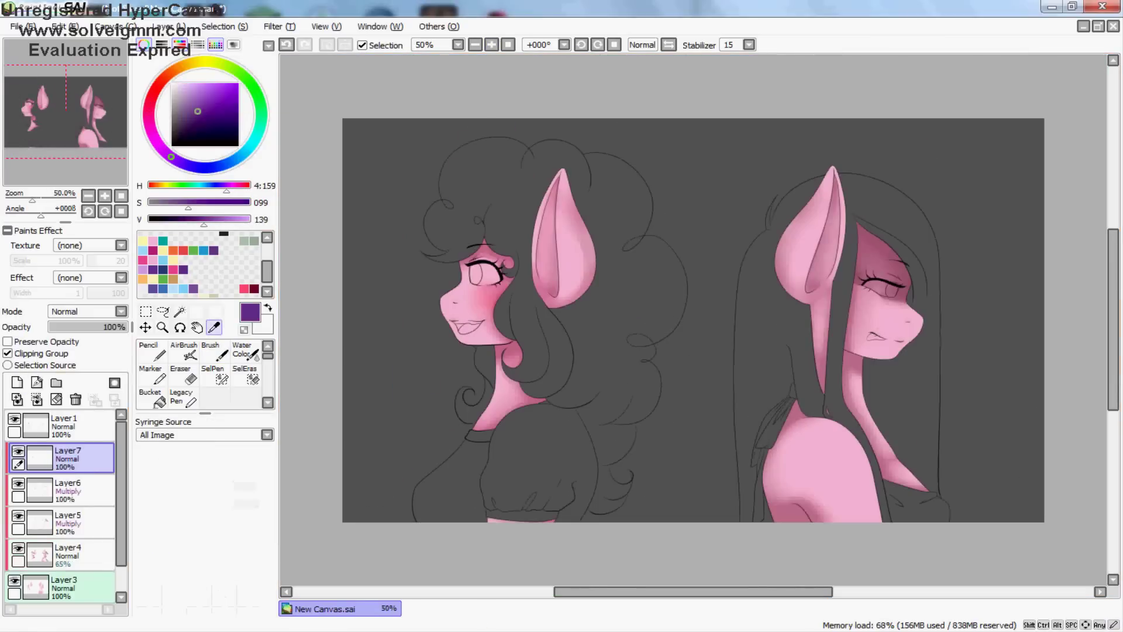
{"action": "left_click", "coordinate": [199, 535]}
{"action": "left_click", "coordinate": [188, 85]}
{"action": "left_click_drag", "start_coordinate": [471, 272], "coordinate": [475, 310]}
{"action": "left_click_drag", "start_coordinate": [573, 249], "coordinate": [578, 266]}
{"action": "left_click_drag", "start_coordinate": [866, 309], "coordinate": [885, 320]}
{"action": "left_click_drag", "start_coordinate": [810, 439], "coordinate": [854, 462]}
Step: Blend the face, ear and shoulder highlights with the Water Color brush and lower the Luminosity layer's opacity to 27%
{"action": "left_click", "coordinate": [246, 351]}
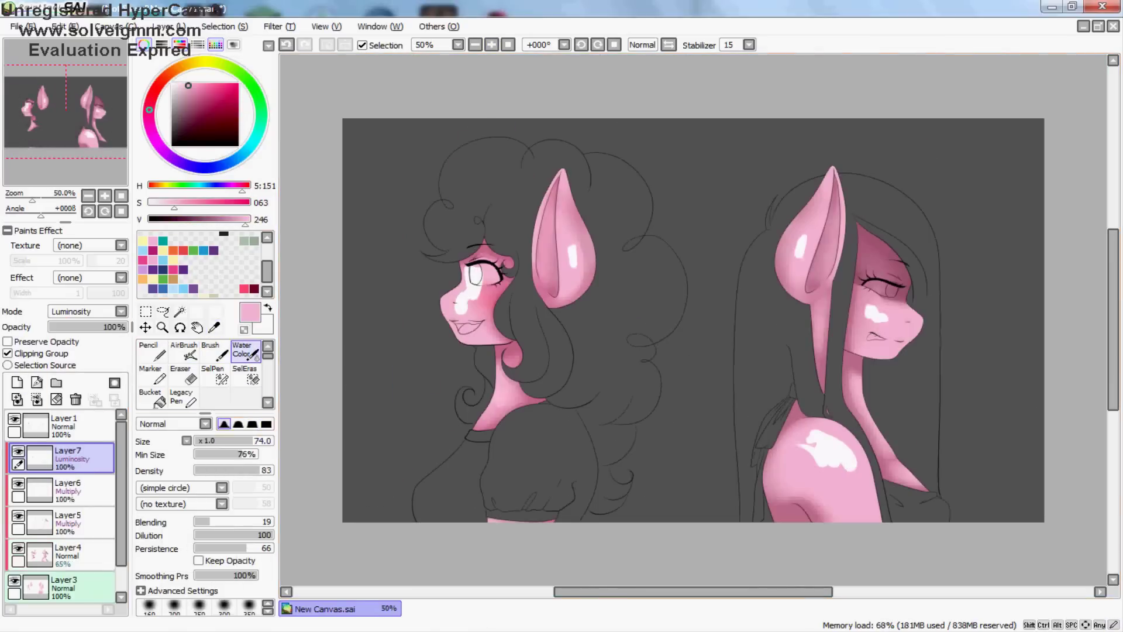
{"action": "mouse_move", "coordinate": [462, 275]}
{"action": "left_mouse_down"}
{"action": "mouse_move", "coordinate": [475, 328]}
{"action": "mouse_move", "coordinate": [468, 316]}
{"action": "left_mouse_up"}
{"action": "left_click_drag", "start_coordinate": [573, 240], "coordinate": [582, 270]}
{"action": "left_click_drag", "start_coordinate": [787, 237], "coordinate": [793, 266]}
{"action": "left_click_drag", "start_coordinate": [869, 304], "coordinate": [881, 320]}
{"action": "mouse_move", "coordinate": [808, 435]}
{"action": "left_mouse_down"}
{"action": "mouse_move", "coordinate": [854, 468]}
{"action": "mouse_move", "coordinate": [843, 479]}
{"action": "left_mouse_up"}
{"action": "left_click_drag", "start_coordinate": [120, 326], "coordinate": [69, 326]}
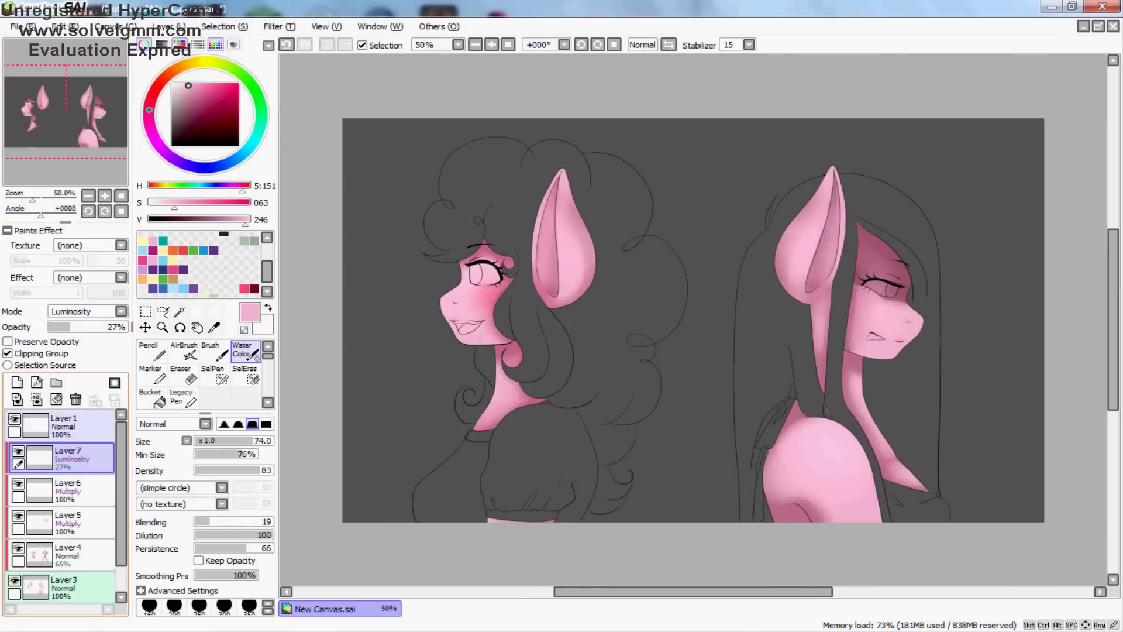
Step: Merge the shading and blush layers into the skin layer, and dab small white highlight spots on the first pony's blushing cheek
{"action": "left_click", "coordinate": [37, 399]}
{"action": "left_click_drag", "start_coordinate": [694, 592], "coordinate": [656, 592]}
{"action": "left_click", "coordinate": [184, 351]}
{"action": "scroll", "coordinate": [381, 237], "scroll_direction": "up", "scroll_amount": 3}
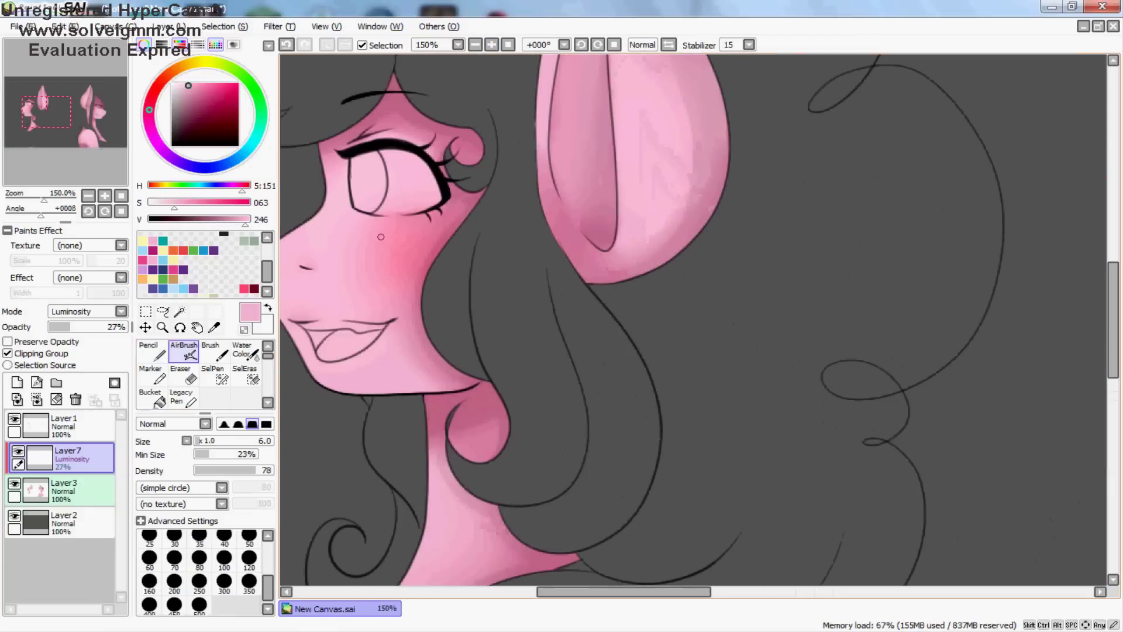
{"action": "key", "text": "ctrl"}
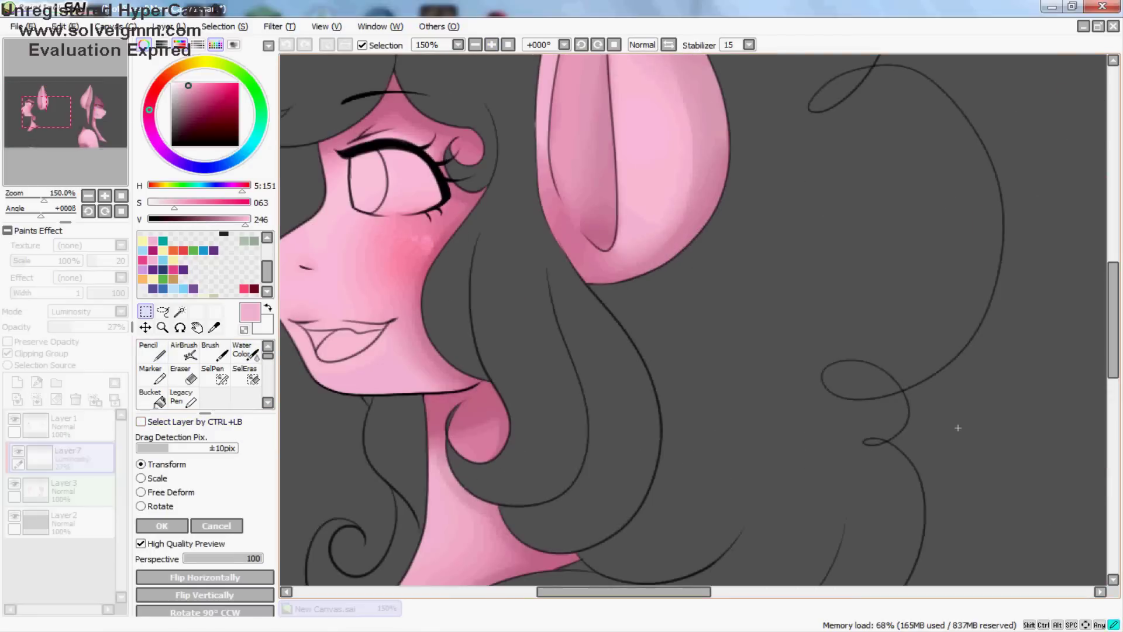
{"action": "scroll", "coordinate": [422, 233], "scroll_direction": "down", "scroll_amount": 3}
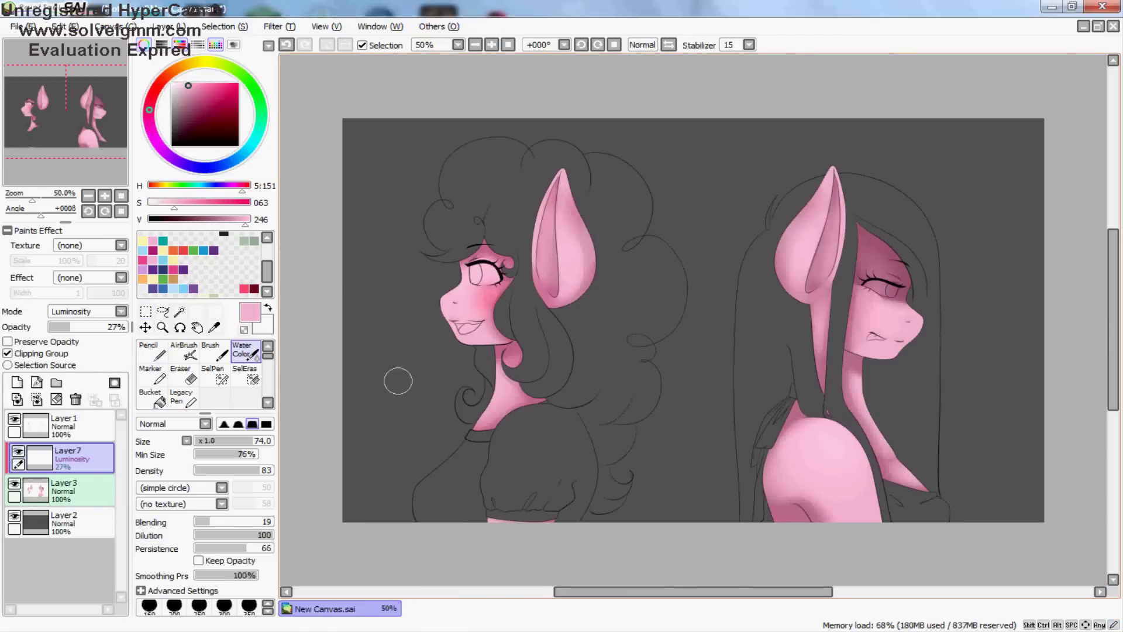
{"action": "key", "text": "a"}
{"action": "scroll", "coordinate": [413, 240], "scroll_direction": "up", "scroll_amount": 3}
{"action": "key", "text": "w"}
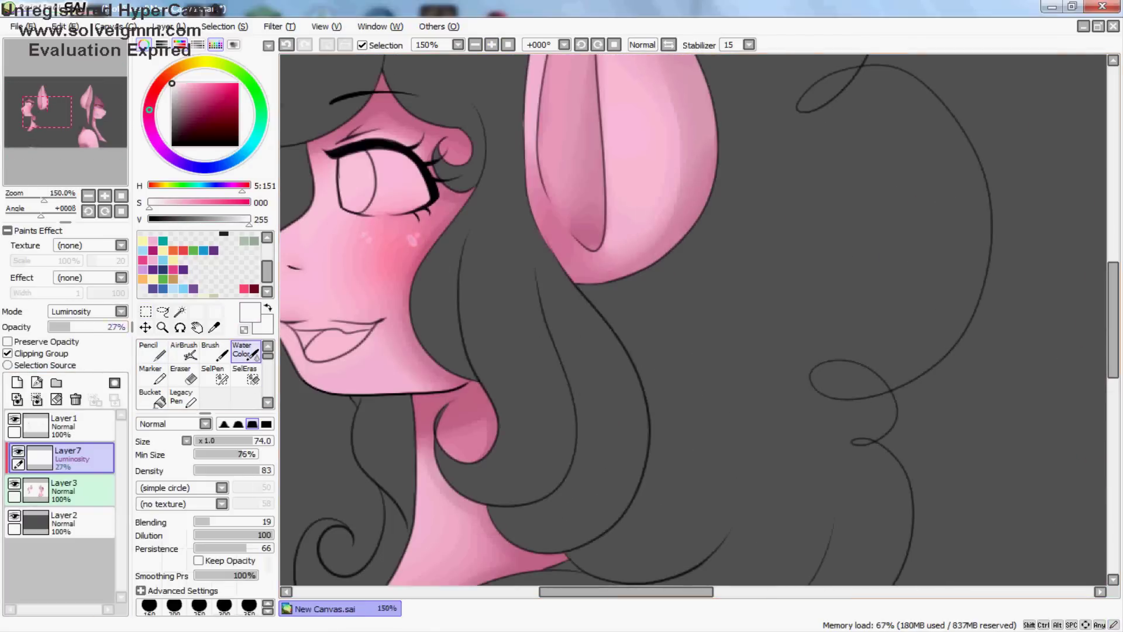
{"action": "scroll", "coordinate": [358, 130], "scroll_direction": "down", "scroll_amount": 3}
Step: Merge the highlights into the skin layer with a new layer beneath it, and select both ponies' hair areas from the line art
{"action": "key", "text": "ctrl+e"}
{"action": "left_click", "coordinate": [64, 490]}
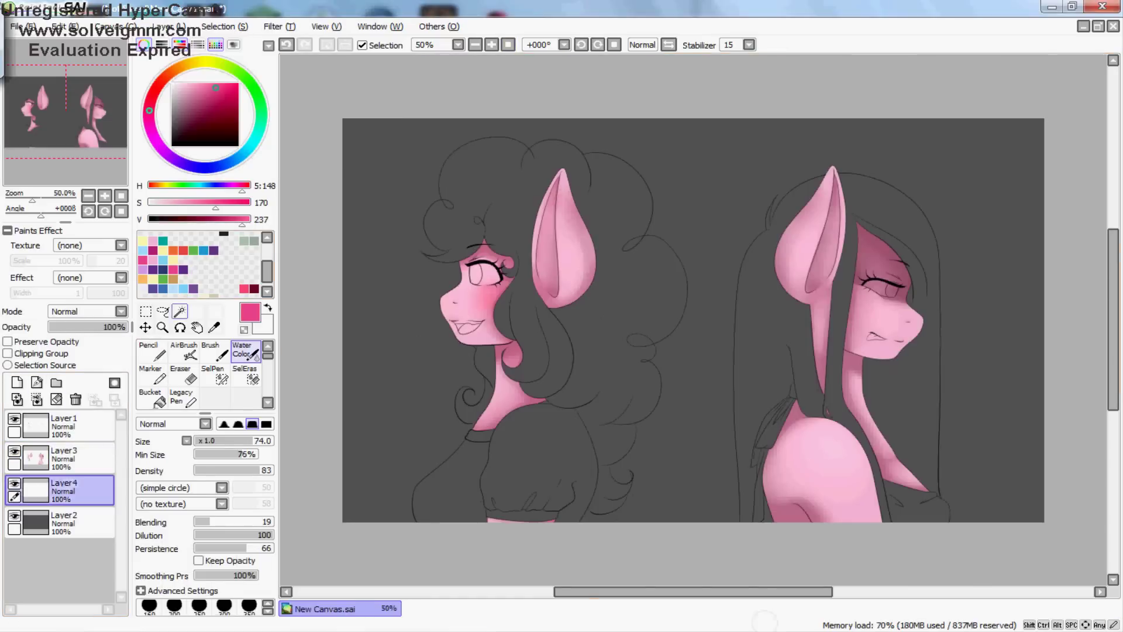
{"action": "left_click", "coordinate": [65, 426]}
{"action": "scroll", "coordinate": [693, 321], "scroll_direction": "left", "scroll_amount": 3}
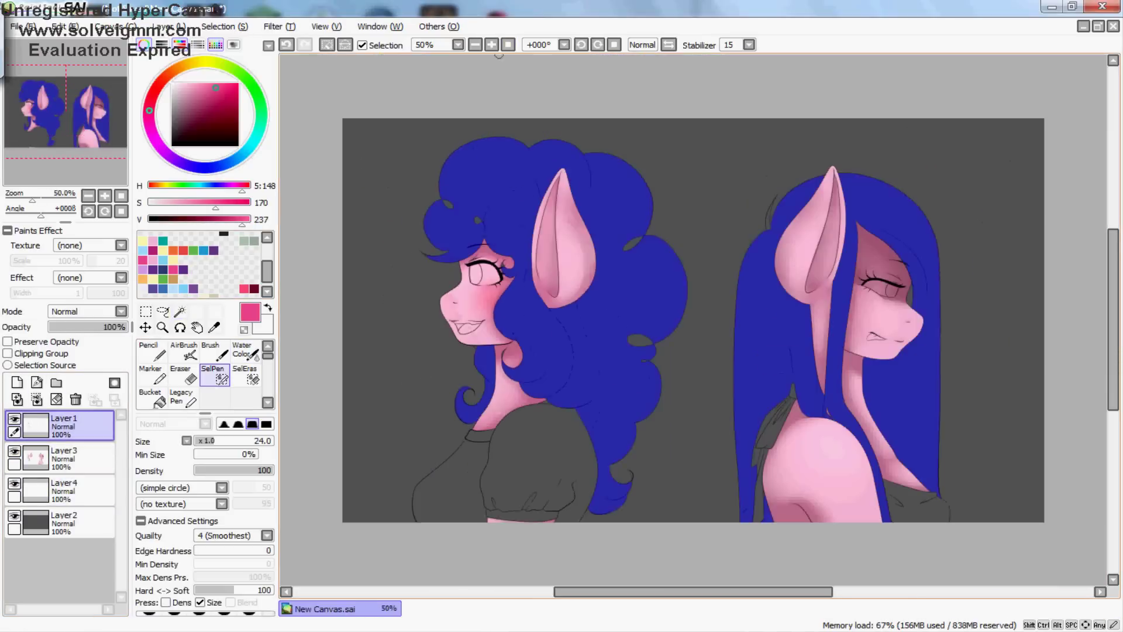
Step: Fill the selected hair areas with hot pink on the layer beneath the skin, and pencil in missed gaps in the curly mane
{"action": "left_click", "coordinate": [64, 490]}
{"action": "key", "text": "n"}
{"action": "scroll", "coordinate": [589, 400], "scroll_direction": "up", "scroll_amount": 2}
{"action": "scroll", "coordinate": [588, 400], "scroll_direction": "left", "scroll_amount": 3}
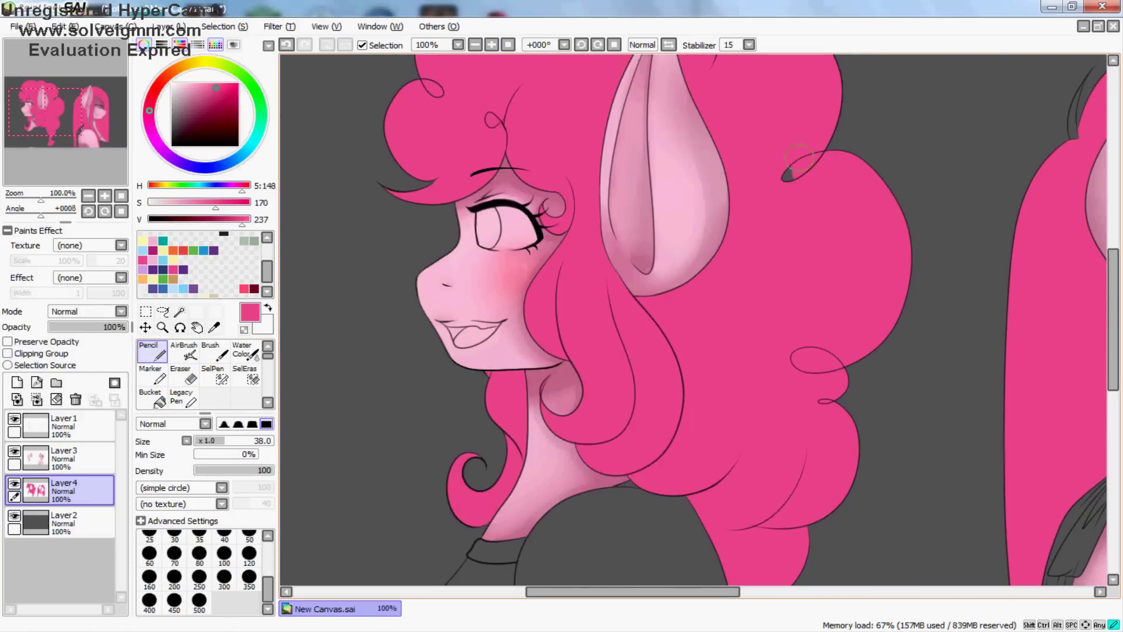
{"action": "scroll", "coordinate": [798, 158], "scroll_direction": "right", "scroll_amount": 3}
{"action": "scroll", "coordinate": [799, 157], "scroll_direction": "up", "scroll_amount": 3}
{"action": "scroll", "coordinate": [800, 263], "scroll_direction": "down", "scroll_amount": 5}
{"action": "scroll", "coordinate": [800, 367], "scroll_direction": "left", "scroll_amount": 2}
{"action": "scroll", "coordinate": [800, 367], "scroll_direction": "down", "scroll_amount": 1}
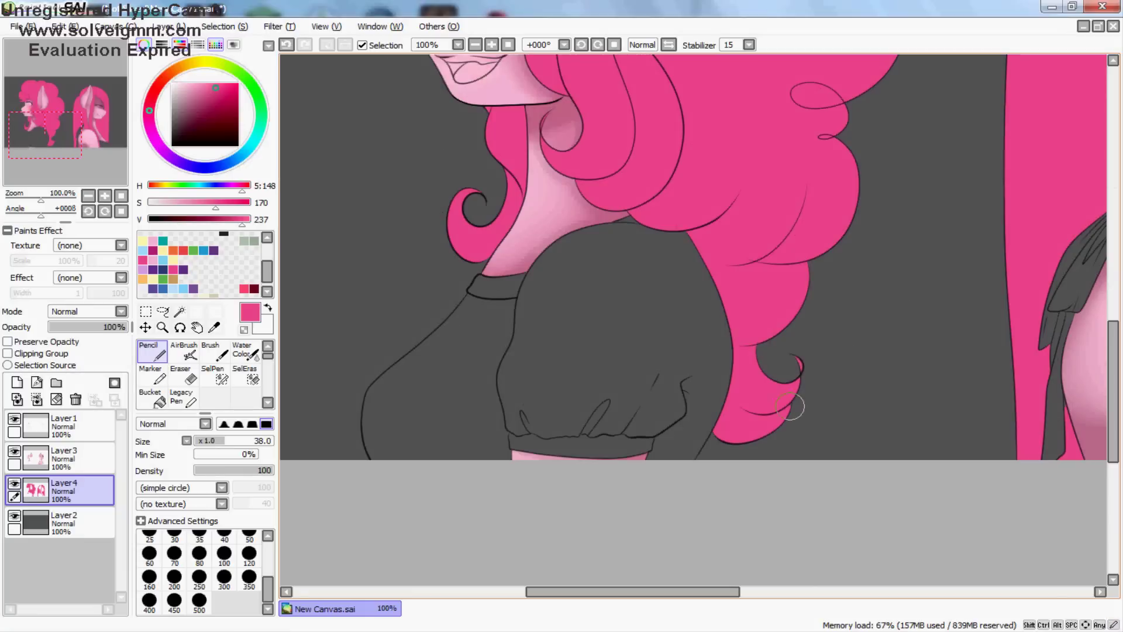
Step: Clean up the second pony's line art, skin and hair edges using the Eraser and Pencil with colours sampled from the painting
{"action": "scroll", "coordinate": [791, 406], "scroll_direction": "right", "scroll_amount": 6}
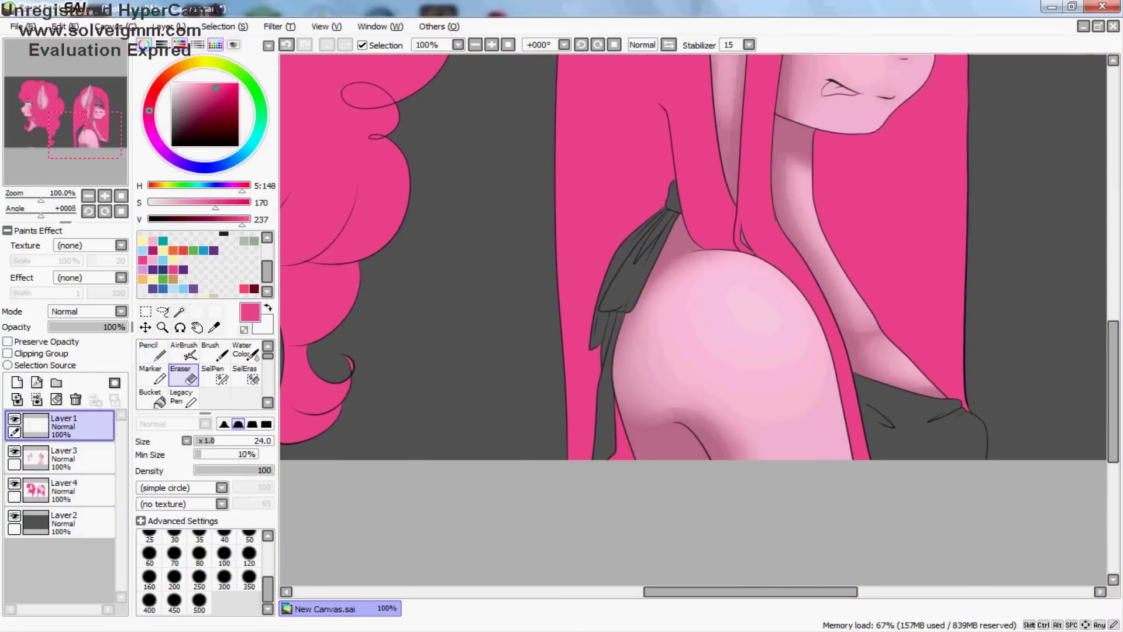
{"action": "scroll", "coordinate": [989, 316], "scroll_direction": "up", "scroll_amount": 5}
{"action": "left_click", "coordinate": [908, 306], "text": "alt"}
{"action": "scroll", "coordinate": [693, 326], "scroll_direction": "right", "scroll_amount": 2}
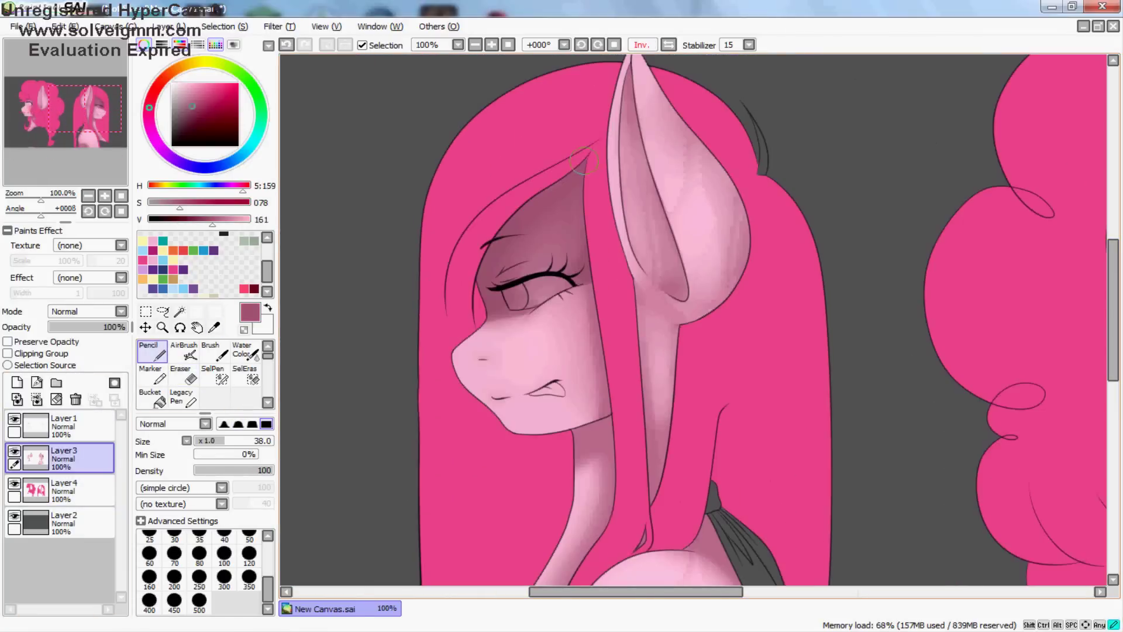
{"action": "left_click", "coordinate": [650, 176], "text": "alt"}
{"action": "scroll", "coordinate": [629, 129], "scroll_direction": "left", "scroll_amount": 2}
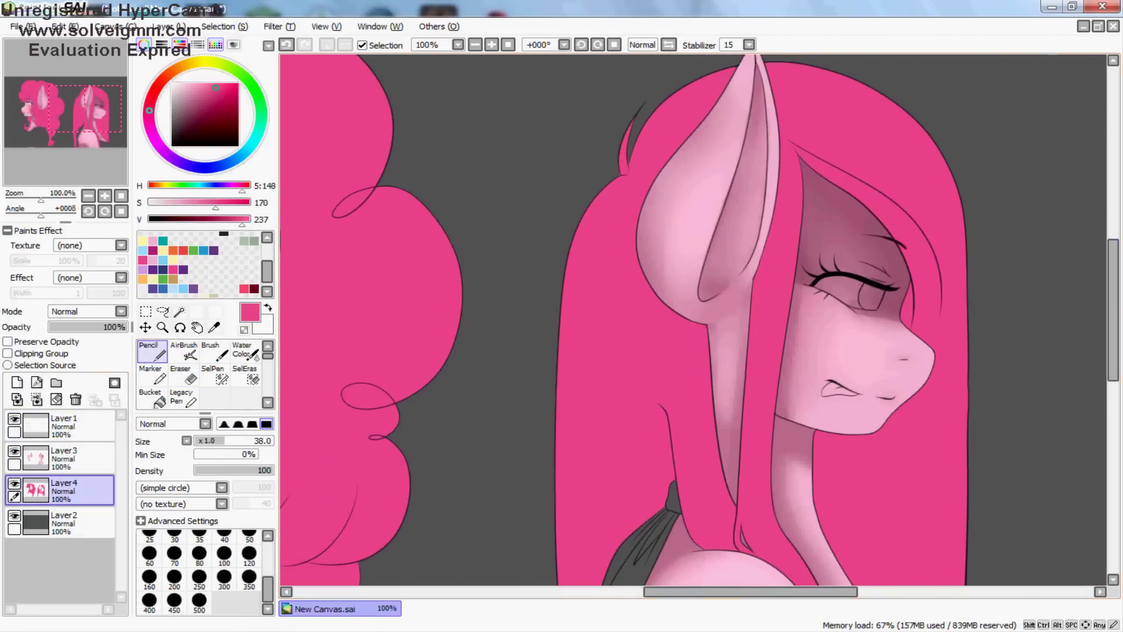
Step: Add a layer clipped to the hair fill and airbrush dark magenta shadows on the first pony's tail curl, neck lock and fringe
{"action": "key", "text": "minus"}
{"action": "left_click", "coordinate": [17, 382]}
{"action": "left_click", "coordinate": [7, 353]}
{"action": "left_click", "coordinate": [184, 351]}
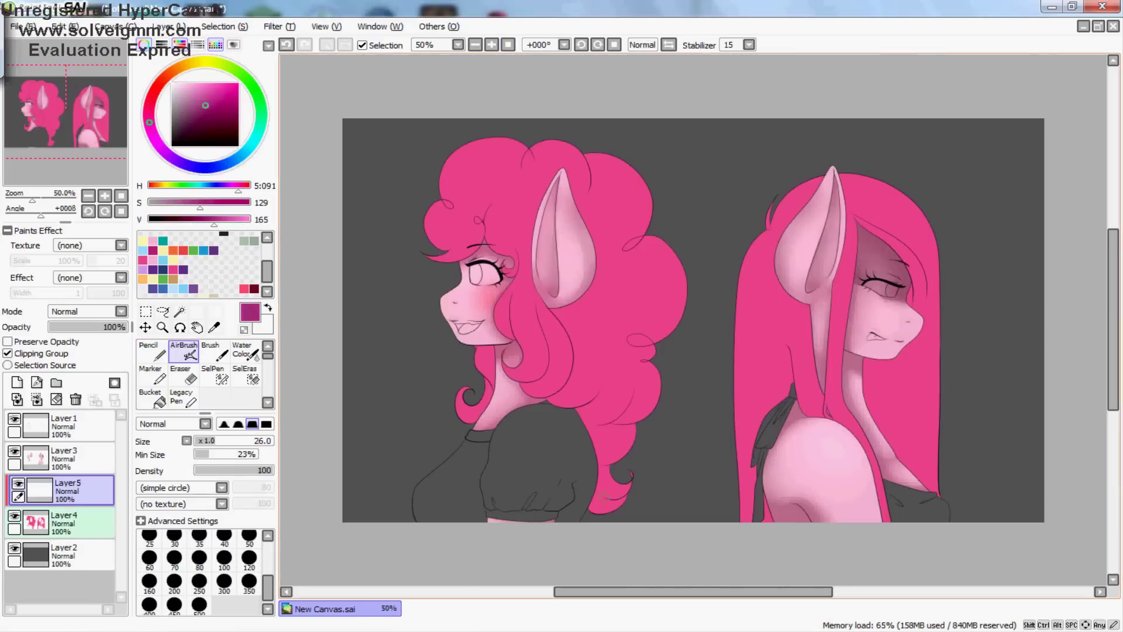
{"action": "left_click_drag", "start_coordinate": [625, 490], "coordinate": [598, 491]}
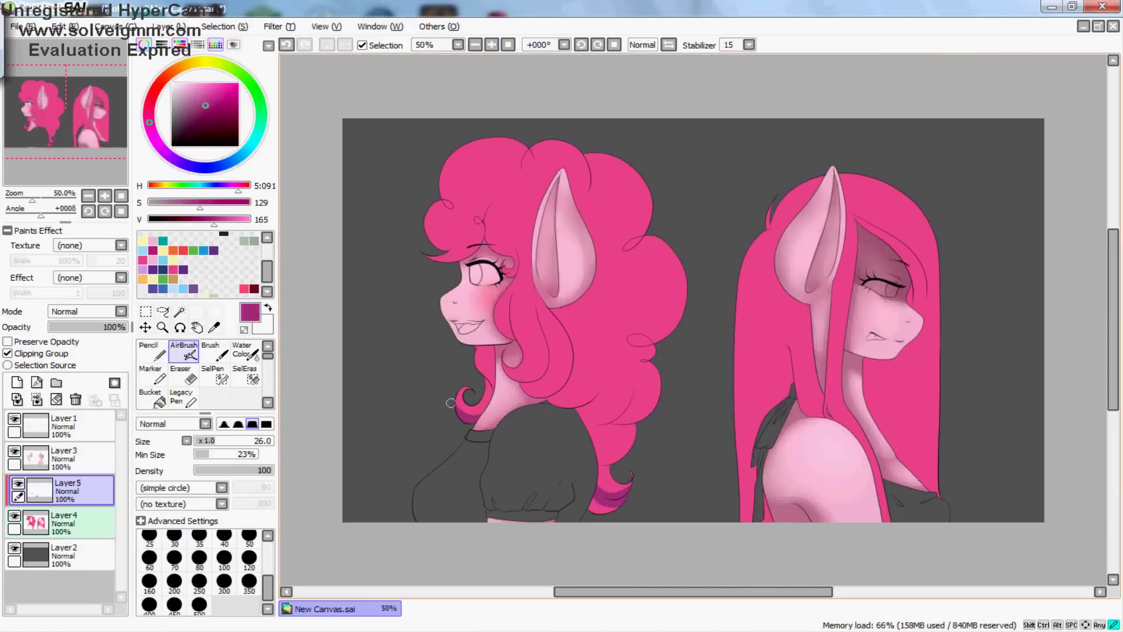
{"action": "mouse_move", "coordinate": [451, 402]}
{"action": "left_mouse_down"}
{"action": "mouse_move", "coordinate": [480, 381]}
{"action": "mouse_move", "coordinate": [485, 338]}
{"action": "left_mouse_up"}
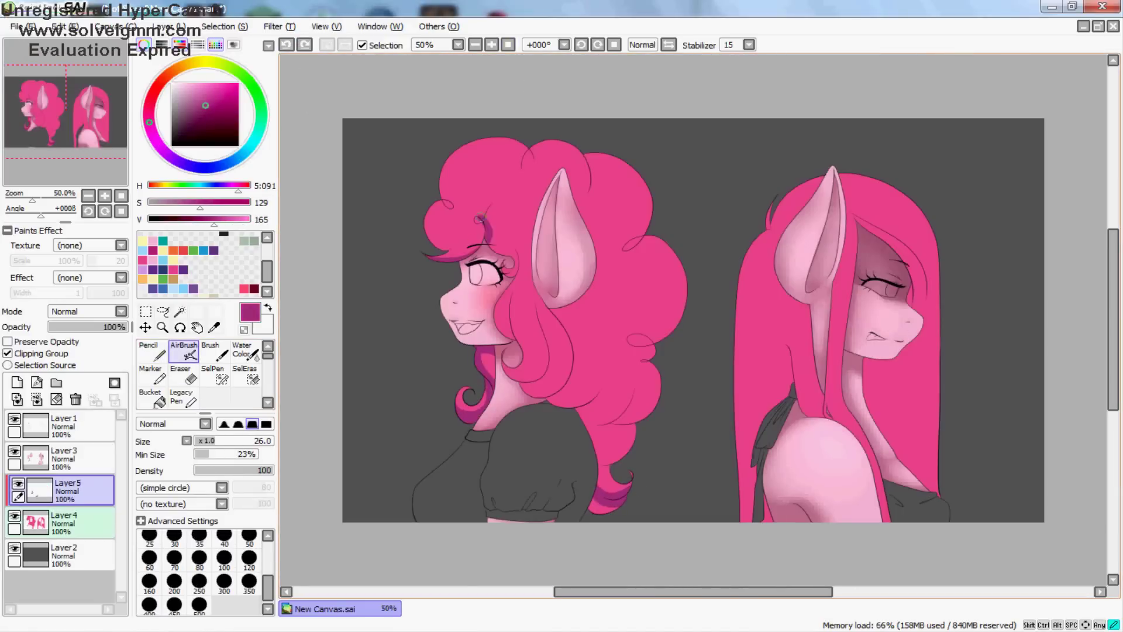
{"action": "mouse_move", "coordinate": [480, 217]}
{"action": "left_mouse_down"}
{"action": "mouse_move", "coordinate": [488, 234]}
{"action": "mouse_move", "coordinate": [475, 225]}
{"action": "mouse_move", "coordinate": [445, 240]}
{"action": "mouse_move", "coordinate": [438, 198]}
{"action": "left_mouse_up"}
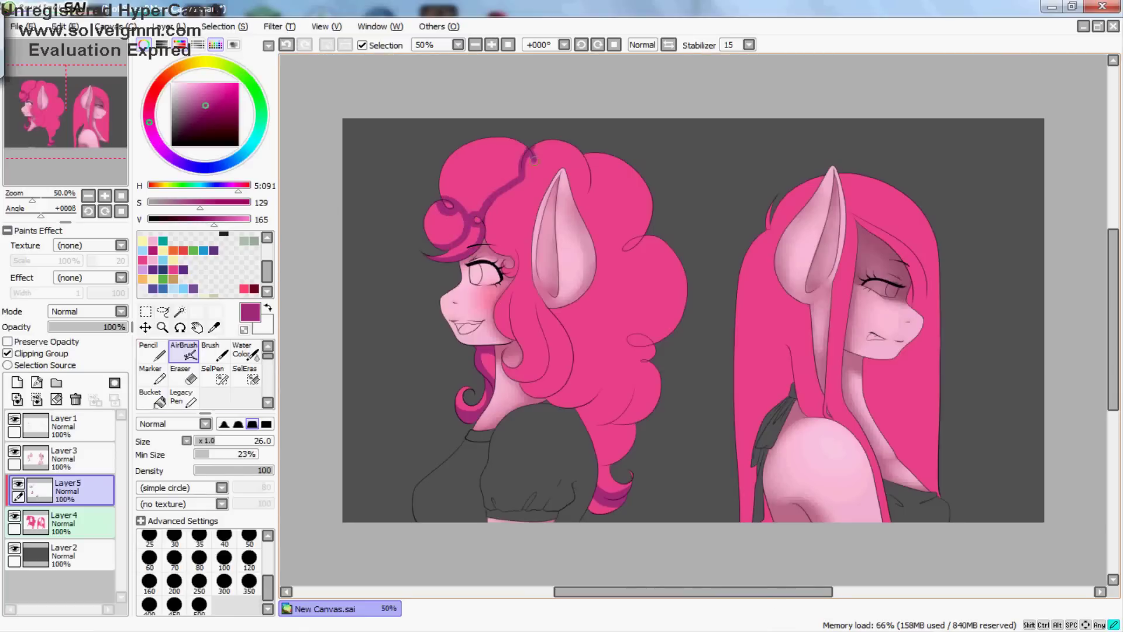
Step: Airbrush dark magenta shadows between the first pony's crown curls and along the front locks beside the cheek
{"action": "mouse_move", "coordinate": [521, 140]}
{"action": "left_mouse_down"}
{"action": "mouse_move", "coordinate": [441, 196]}
{"action": "mouse_move", "coordinate": [497, 189]}
{"action": "left_mouse_up"}
{"action": "key", "text": "ctrl+z"}
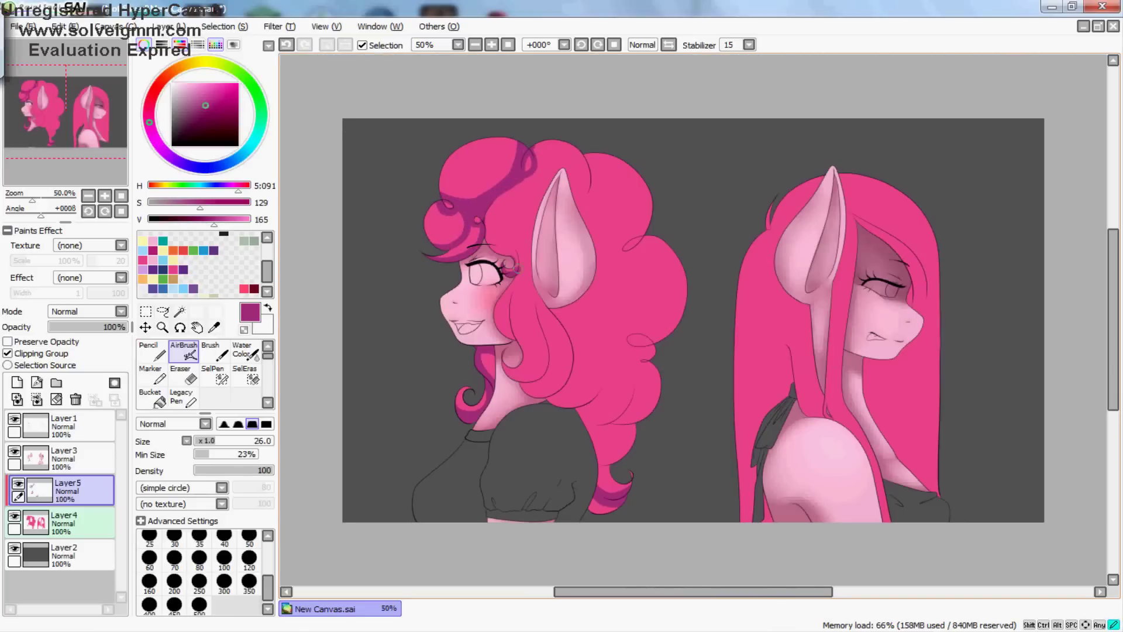
{"action": "left_click_drag", "start_coordinate": [571, 153], "coordinate": [585, 211]}
{"action": "mouse_move", "coordinate": [529, 220]}
{"action": "left_mouse_down"}
{"action": "mouse_move", "coordinate": [494, 252]}
{"action": "mouse_move", "coordinate": [509, 357]}
{"action": "left_mouse_up"}
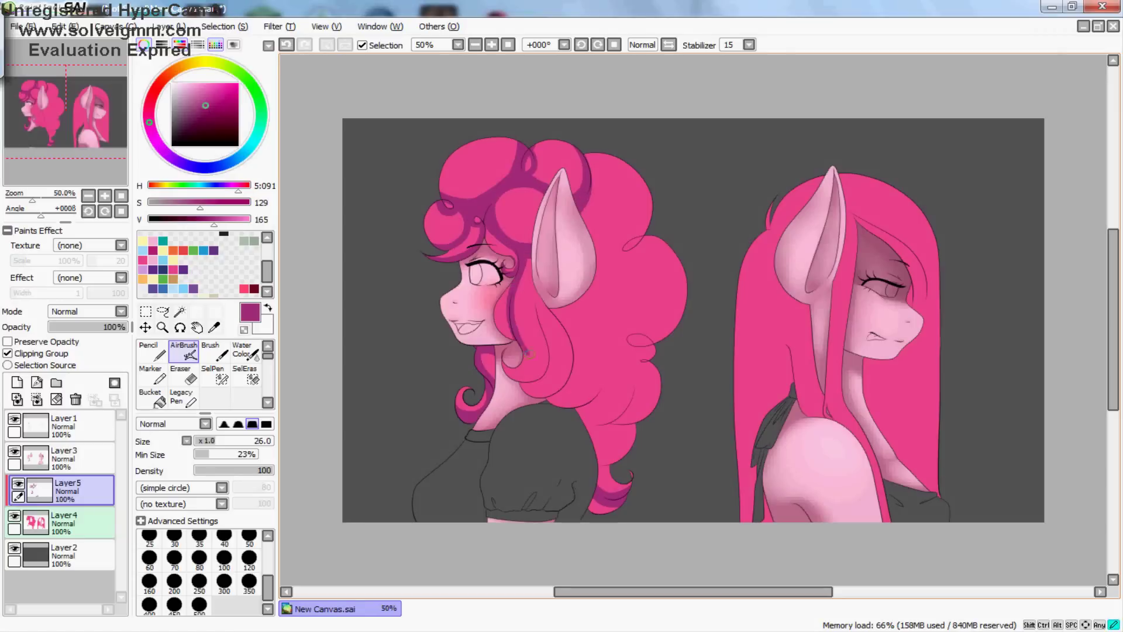
{"action": "left_click_drag", "start_coordinate": [555, 284], "coordinate": [506, 386]}
{"action": "key", "text": "ctrl+z"}
{"action": "key", "text": "ctrl+z"}
{"action": "left_click_drag", "start_coordinate": [520, 274], "coordinate": [504, 339]}
{"action": "left_click_drag", "start_coordinate": [554, 288], "coordinate": [522, 387]}
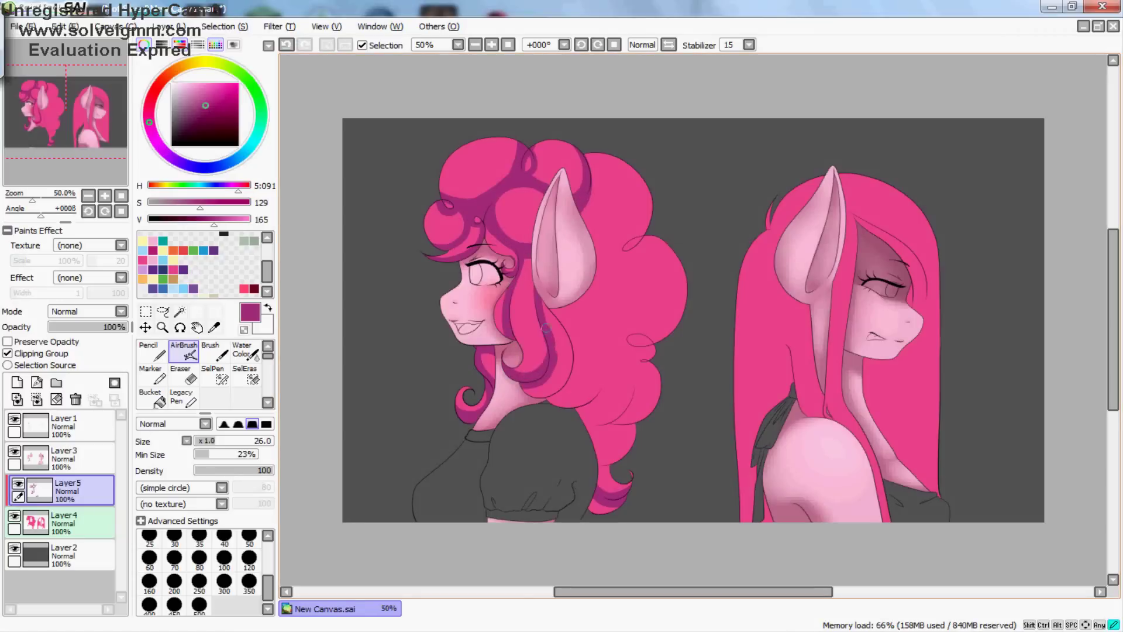
Step: Flip the view and airbrush dark magenta shadows across the curly mane's lower back curls, below and behind the ear
{"action": "key", "text": "h"}
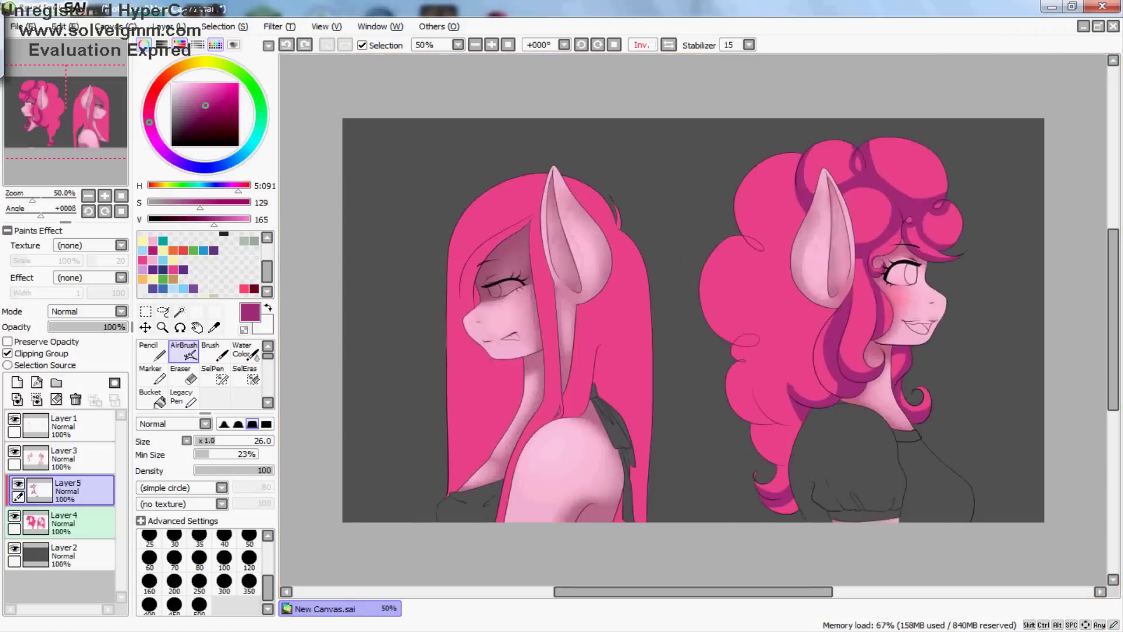
{"action": "scroll", "coordinate": [564, 304], "scroll_direction": "up", "scroll_amount": 2}
{"action": "left_click_drag", "start_coordinate": [626, 330], "coordinate": [655, 477]}
{"action": "left_click_drag", "start_coordinate": [614, 298], "coordinate": [658, 480]}
{"action": "mouse_move", "coordinate": [582, 470]}
{"action": "left_mouse_down"}
{"action": "mouse_move", "coordinate": [572, 442]}
{"action": "mouse_move", "coordinate": [606, 526]}
{"action": "left_mouse_up"}
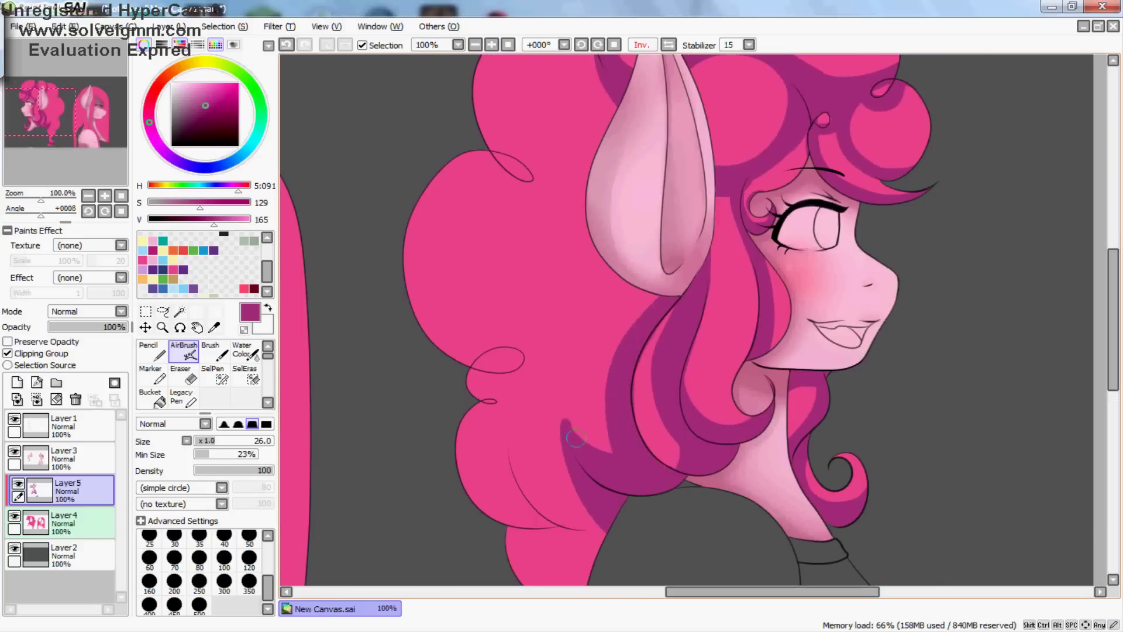
{"action": "left_click_drag", "start_coordinate": [570, 439], "coordinate": [605, 365]}
{"action": "left_click_drag", "start_coordinate": [614, 251], "coordinate": [591, 371]}
{"action": "left_click_drag", "start_coordinate": [462, 369], "coordinate": [526, 351]}
{"action": "key", "text": "ctrl+z"}
{"action": "mouse_move", "coordinate": [474, 383]}
{"action": "left_mouse_down"}
{"action": "mouse_move", "coordinate": [527, 354]}
{"action": "mouse_move", "coordinate": [498, 396]}
{"action": "mouse_move", "coordinate": [486, 390]}
{"action": "mouse_move", "coordinate": [505, 386]}
{"action": "mouse_move", "coordinate": [503, 526]}
{"action": "left_mouse_up"}
{"action": "mouse_move", "coordinate": [468, 415]}
{"action": "left_mouse_down"}
{"action": "mouse_move", "coordinate": [526, 520]}
{"action": "mouse_move", "coordinate": [605, 544]}
{"action": "left_mouse_up"}
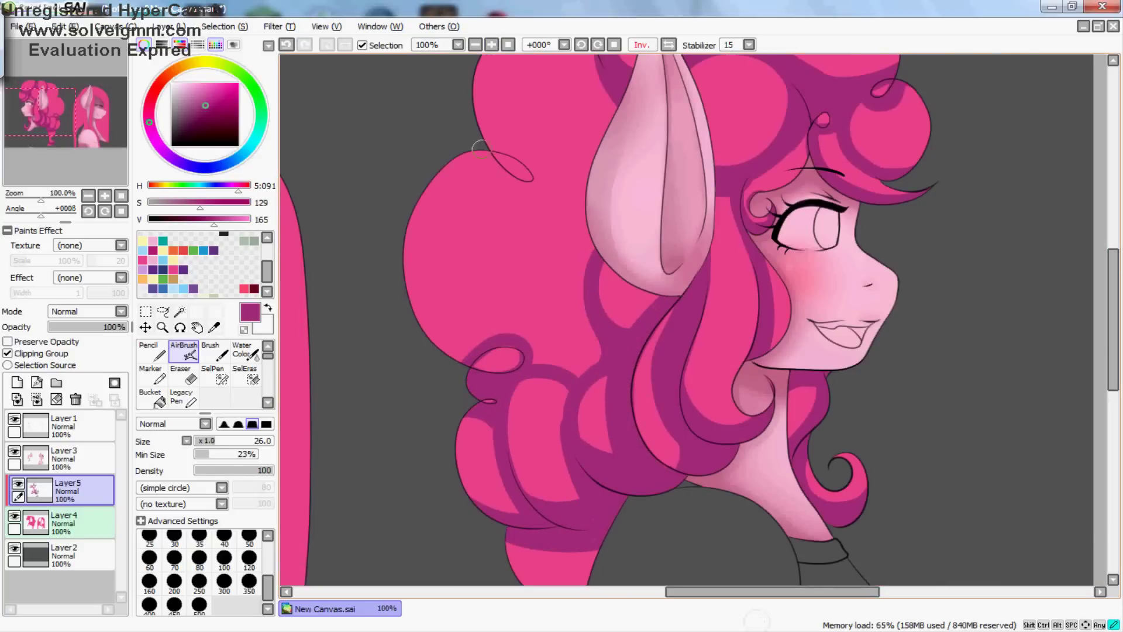
Step: Airbrush dark magenta shadows around the curly mane's upper back curls and their looped ends, leaving rounded pink centres
{"action": "left_click_drag", "start_coordinate": [480, 138], "coordinate": [544, 187]}
{"action": "left_click", "coordinate": [475, 45]}
{"action": "left_click_drag", "start_coordinate": [498, 328], "coordinate": [547, 348]}
{"action": "left_click_drag", "start_coordinate": [512, 202], "coordinate": [538, 208]}
{"action": "left_click_drag", "start_coordinate": [582, 228], "coordinate": [589, 334]}
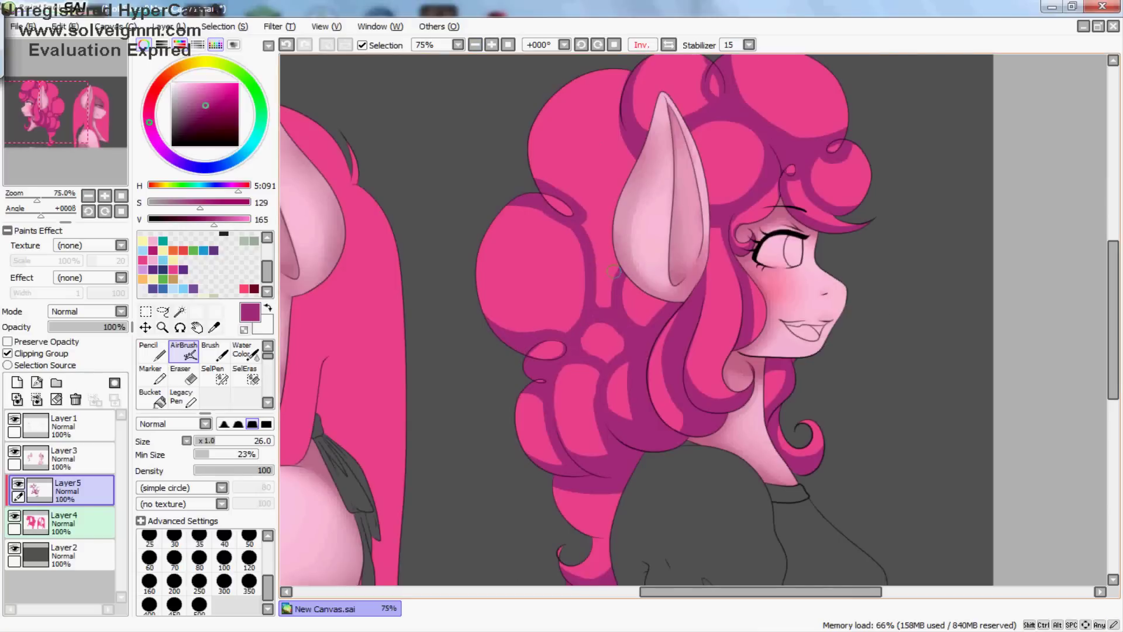
{"action": "scroll", "coordinate": [598, 266], "scroll_direction": "up", "scroll_amount": 2}
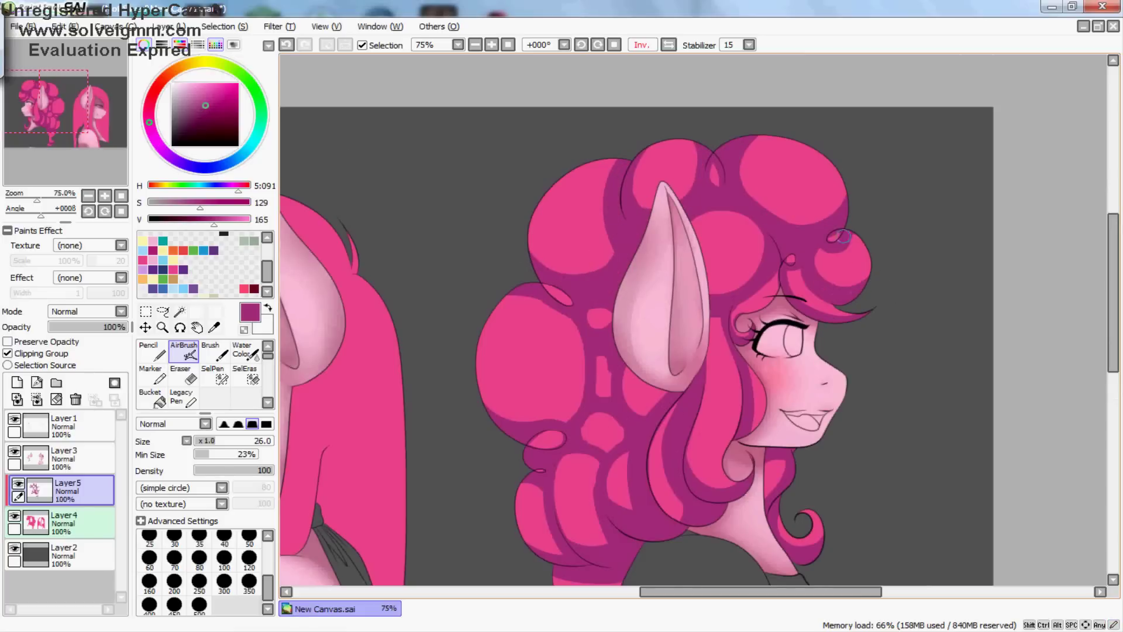
{"action": "key", "text": "h"}
{"action": "key", "text": "minus"}
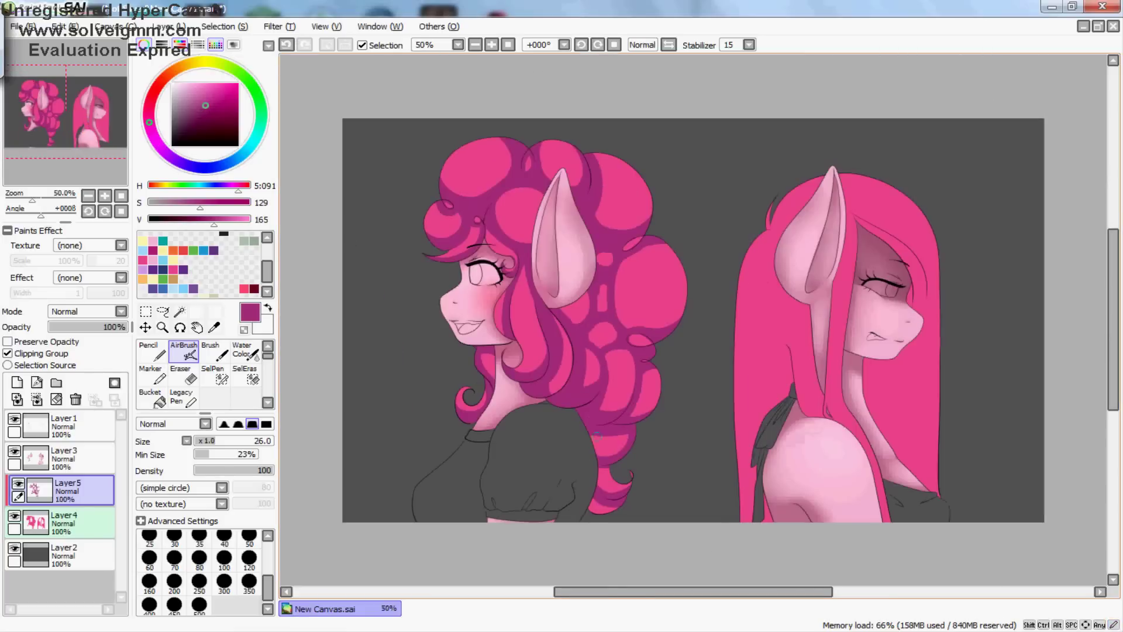
Step: Airbrush dark magenta strand stripes along the second pony's front lock, fringe, crown and the long hair beneath the face
{"action": "key", "text": "h"}
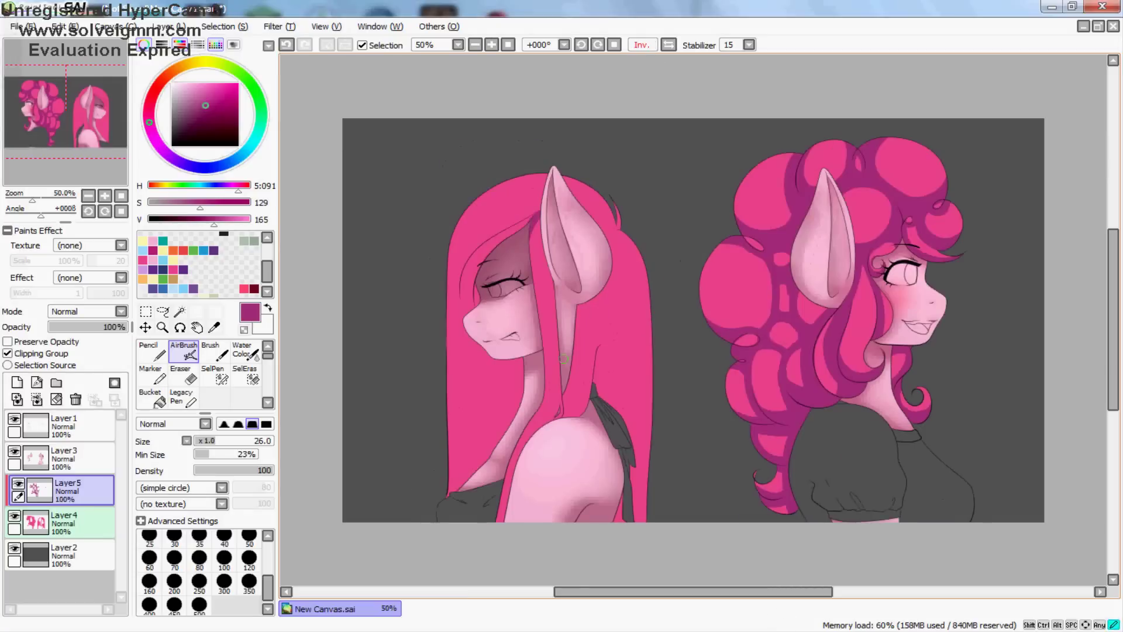
{"action": "left_click_drag", "start_coordinate": [543, 215], "coordinate": [551, 413]}
{"action": "left_click_drag", "start_coordinate": [497, 244], "coordinate": [468, 316]}
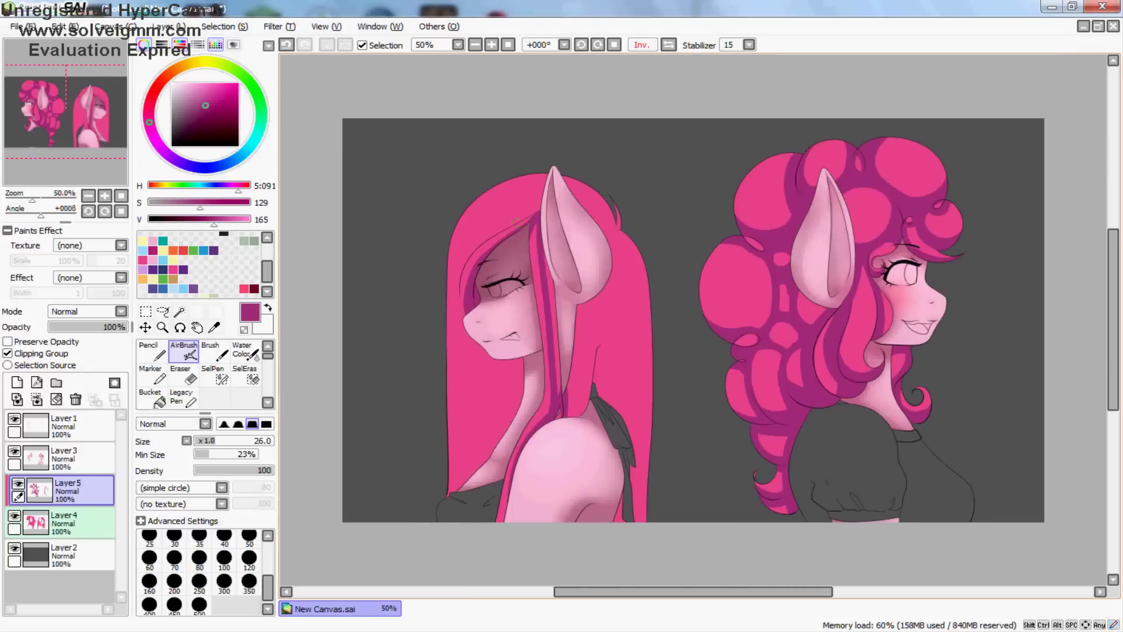
{"action": "mouse_move", "coordinate": [532, 213]}
{"action": "left_mouse_down"}
{"action": "mouse_move", "coordinate": [458, 265]}
{"action": "mouse_move", "coordinate": [454, 492]}
{"action": "left_mouse_up"}
{"action": "left_click_drag", "start_coordinate": [467, 325], "coordinate": [471, 483]}
{"action": "mouse_move", "coordinate": [492, 342]}
{"action": "left_mouse_down"}
{"action": "mouse_move", "coordinate": [475, 462]}
{"action": "mouse_move", "coordinate": [501, 444]}
{"action": "left_mouse_up"}
{"action": "left_click_drag", "start_coordinate": [515, 358], "coordinate": [517, 426]}
{"action": "left_click_drag", "start_coordinate": [453, 280], "coordinate": [485, 215]}
{"action": "key", "text": "h"}
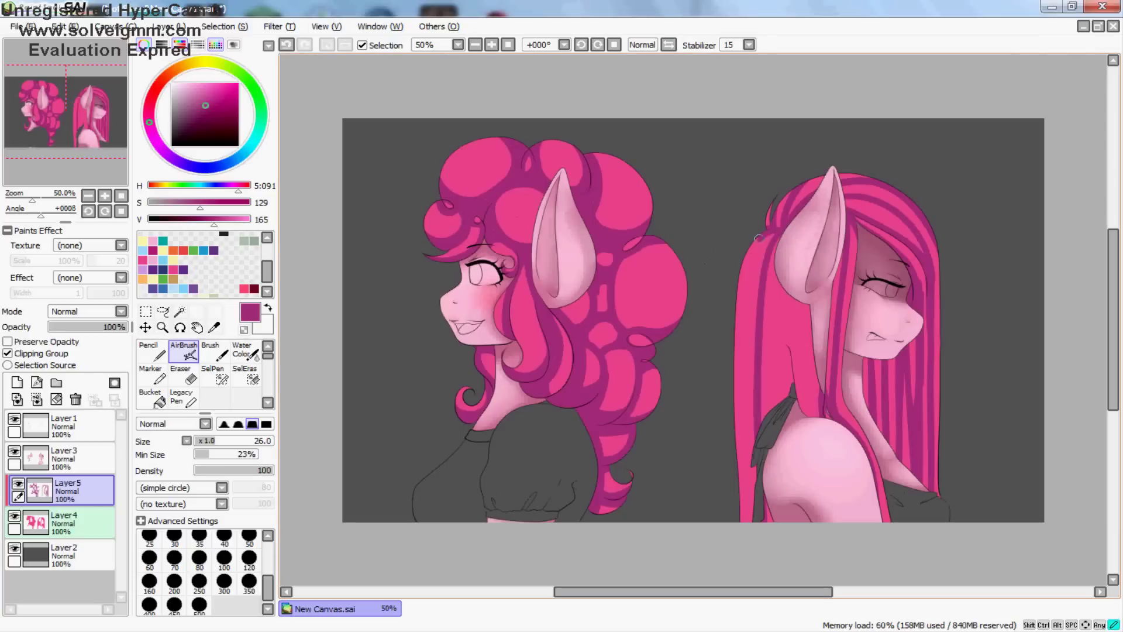
Step: Airbrush dark magenta strand stripes down the second pony's hair below and behind the ear
{"action": "key", "text": "h"}
{"action": "left_click_drag", "start_coordinate": [585, 296], "coordinate": [564, 417]}
{"action": "left_click_drag", "start_coordinate": [584, 303], "coordinate": [569, 402]}
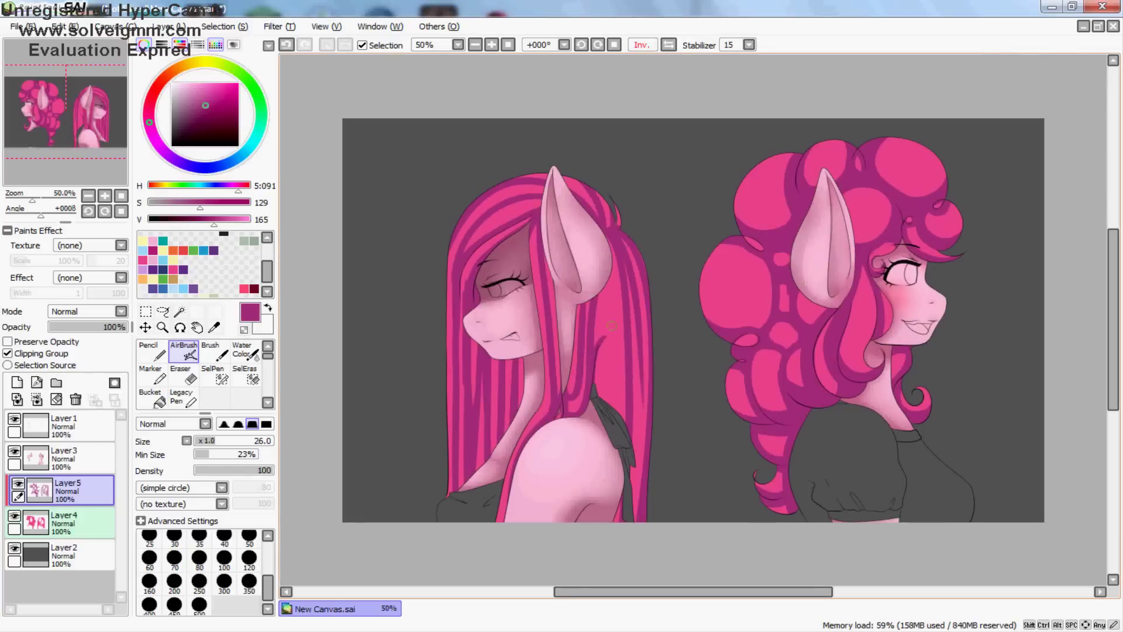
{"action": "left_click_drag", "start_coordinate": [608, 278], "coordinate": [614, 401]}
{"action": "left_click_drag", "start_coordinate": [602, 291], "coordinate": [619, 411]}
Step: Blend the shadow stripes on the second pony's front lock and the strands beneath the ear with the Water Color brush
{"action": "left_click", "coordinate": [246, 353]}
{"action": "scroll", "coordinate": [559, 193], "scroll_direction": "left", "scroll_amount": 1}
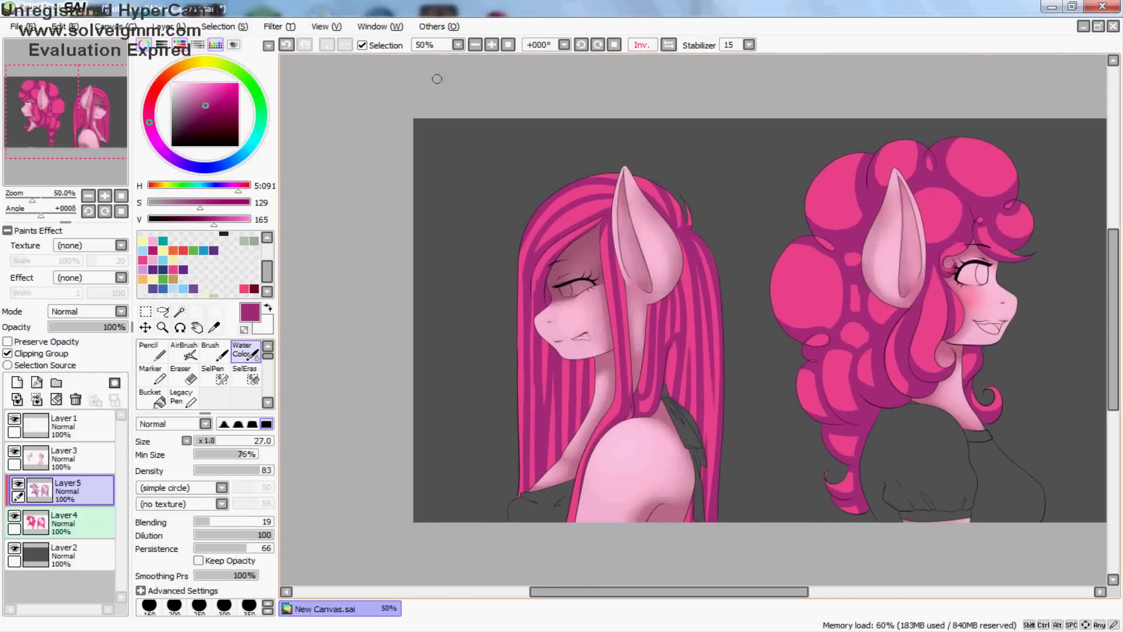
{"action": "scroll", "coordinate": [559, 193], "scroll_direction": "up", "scroll_amount": 1}
{"action": "scroll", "coordinate": [545, 489], "scroll_direction": "down", "scroll_amount": 1}
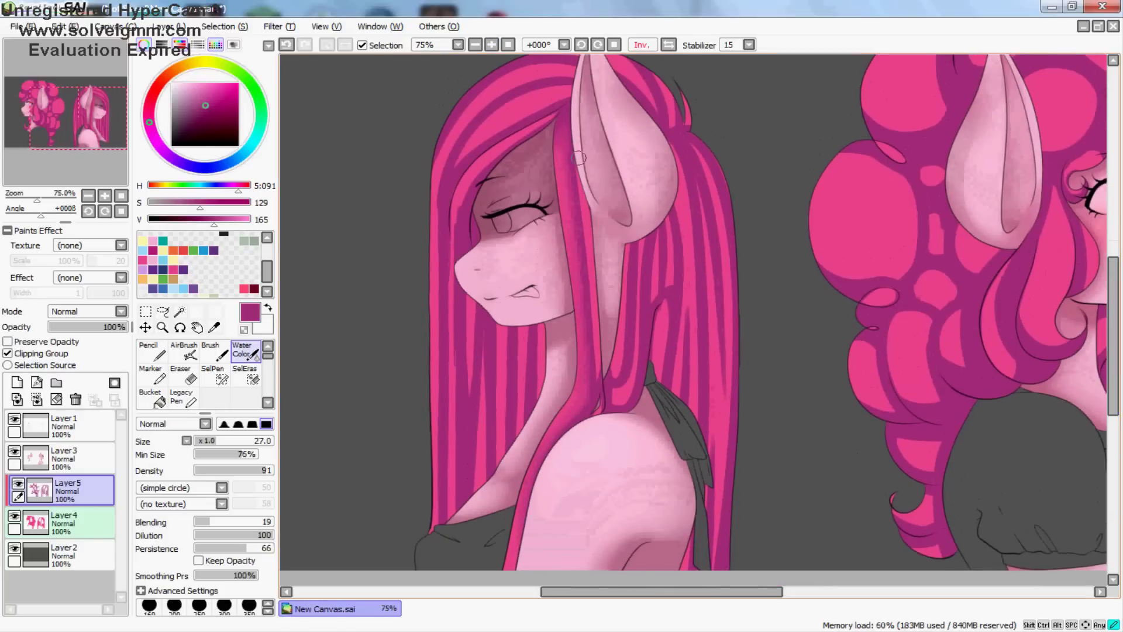
{"action": "left_click_drag", "start_coordinate": [582, 175], "coordinate": [599, 378]}
{"action": "key", "text": "ctrl+z"}
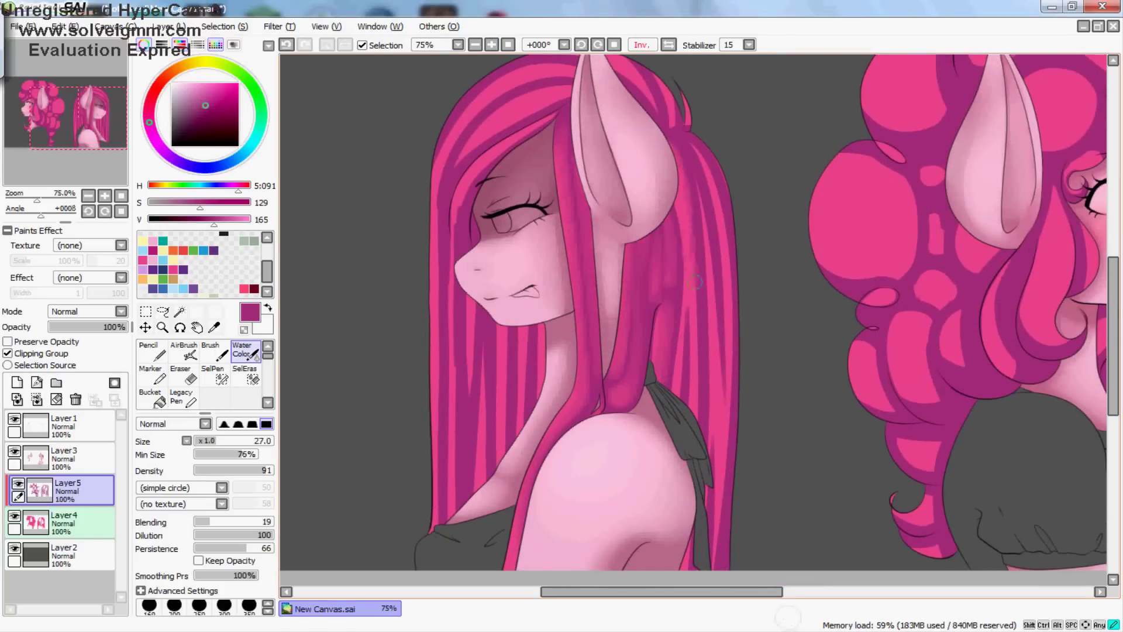
Step: Blend the second pony's back hair and crown stripes into soft strands with the Water Color brush
{"action": "key", "text": "h"}
{"action": "scroll", "coordinate": [696, 468], "scroll_direction": "down", "scroll_amount": 1}
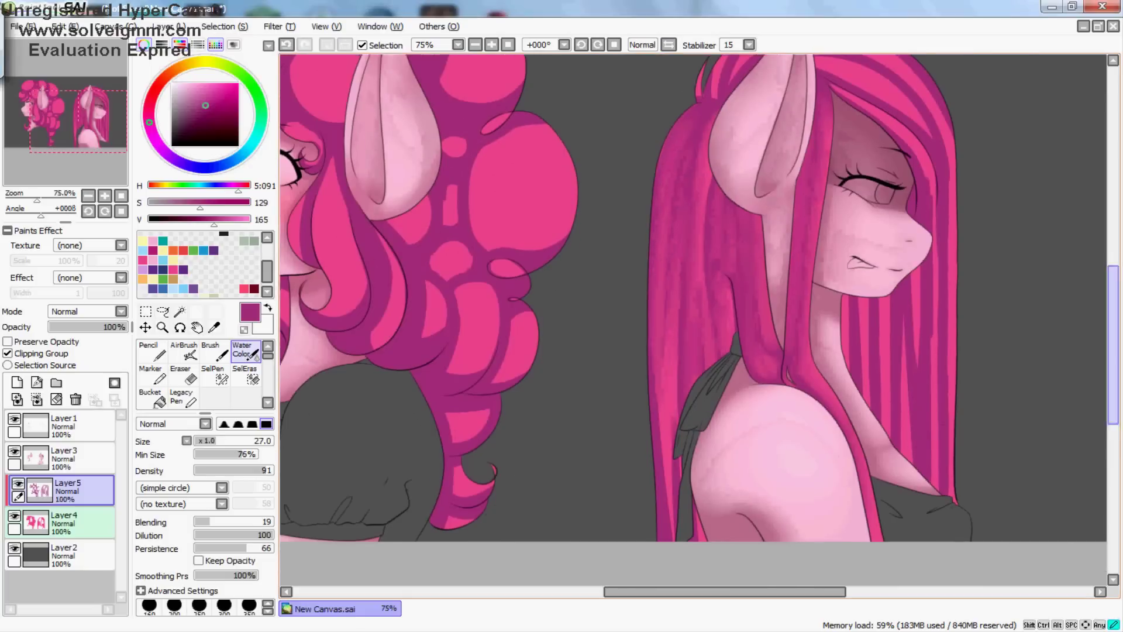
{"action": "scroll", "coordinate": [691, 243], "scroll_direction": "up", "scroll_amount": 3}
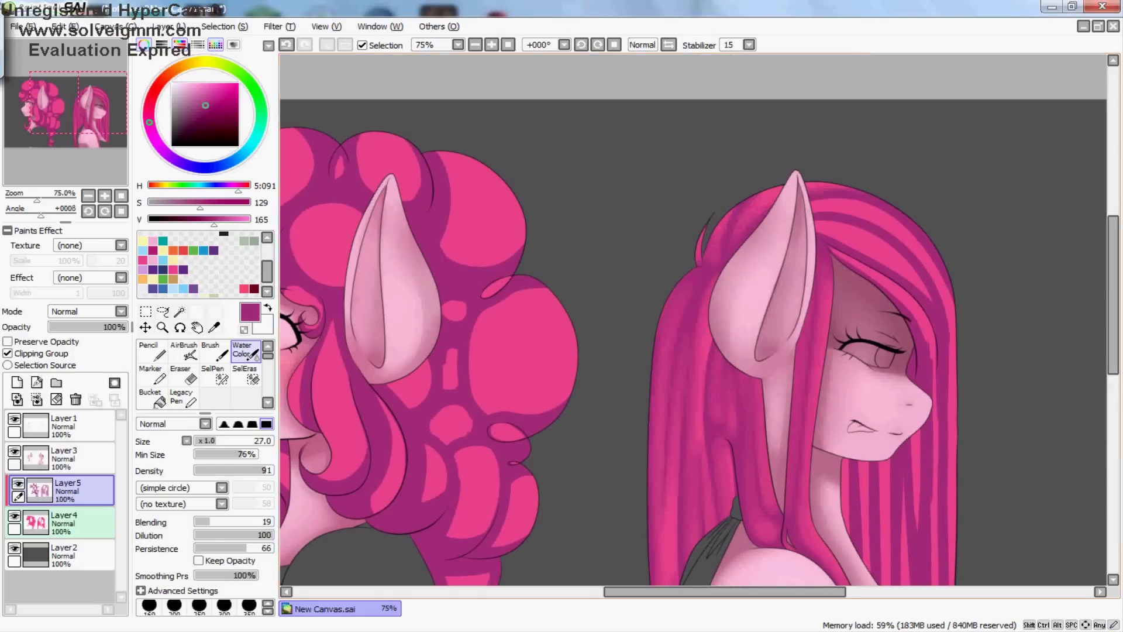
{"action": "key", "text": "h"}
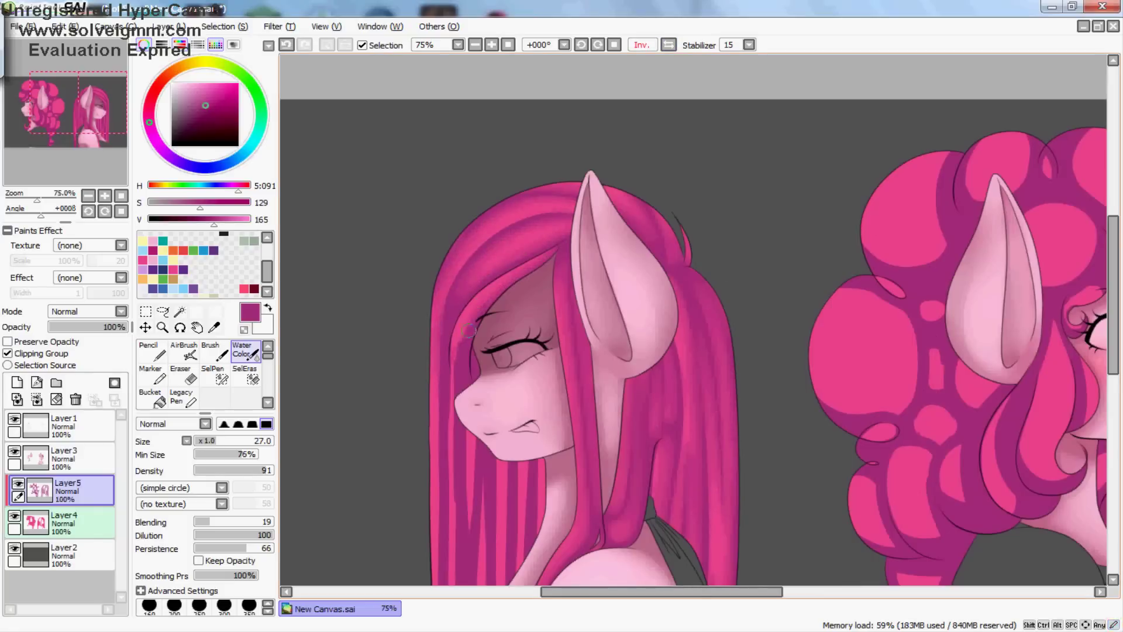
Step: Blend the long shadow strands hanging beside and beneath the second pony's face
{"action": "scroll", "coordinate": [468, 330], "scroll_direction": "down", "scroll_amount": 2}
{"action": "left_click_drag", "start_coordinate": [448, 418], "coordinate": [448, 545]}
{"action": "left_click_drag", "start_coordinate": [470, 325], "coordinate": [482, 512]}
{"action": "left_click_drag", "start_coordinate": [501, 344], "coordinate": [501, 500]}
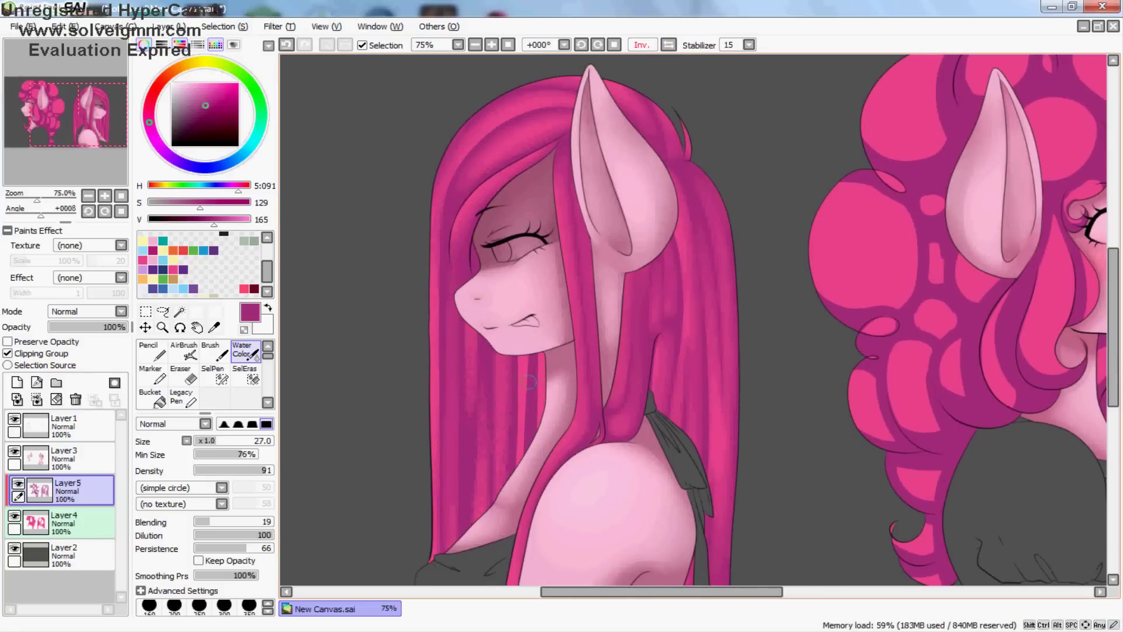
{"action": "left_click_drag", "start_coordinate": [520, 363], "coordinate": [521, 461]}
Step: Blend the shadows on the first pony's back curls, cheek locks and tail curl with the Water Color brush at size 39
{"action": "key", "text": "h"}
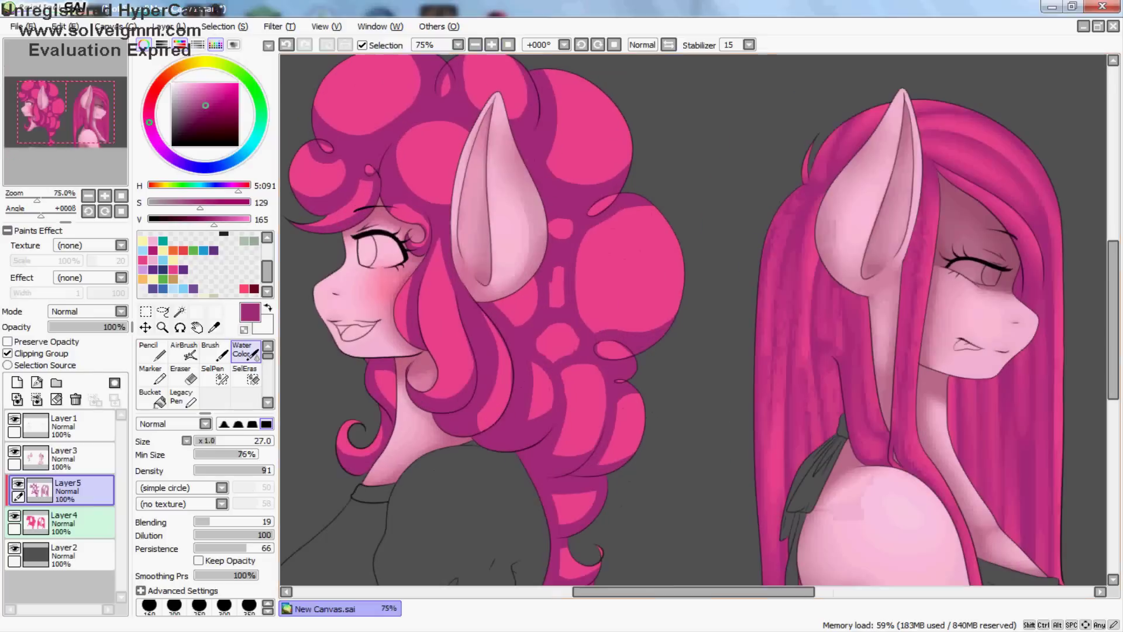
{"action": "mouse_move", "coordinate": [602, 241]}
{"action": "left_mouse_down"}
{"action": "mouse_move", "coordinate": [559, 258]}
{"action": "mouse_move", "coordinate": [553, 88]}
{"action": "mouse_move", "coordinate": [588, 111]}
{"action": "left_mouse_up"}
{"action": "left_click_drag", "start_coordinate": [565, 382], "coordinate": [582, 456]}
{"action": "mouse_move", "coordinate": [577, 379]}
{"action": "left_mouse_down"}
{"action": "mouse_move", "coordinate": [512, 417]}
{"action": "mouse_move", "coordinate": [494, 352]}
{"action": "left_mouse_up"}
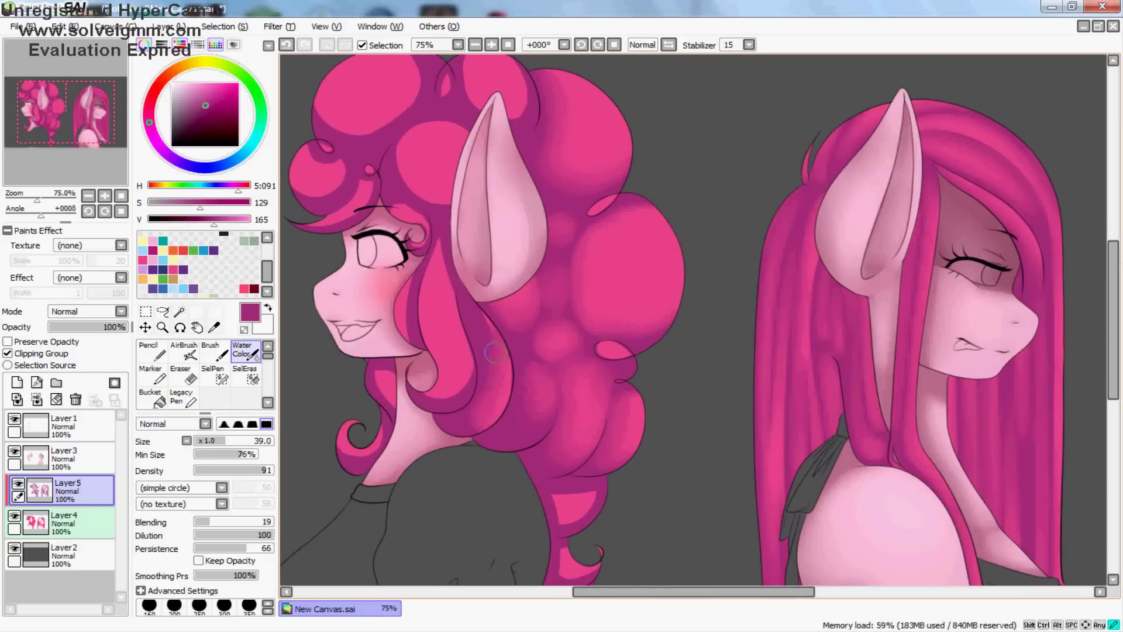
{"action": "left_click_drag", "start_coordinate": [595, 543], "coordinate": [766, 480]}
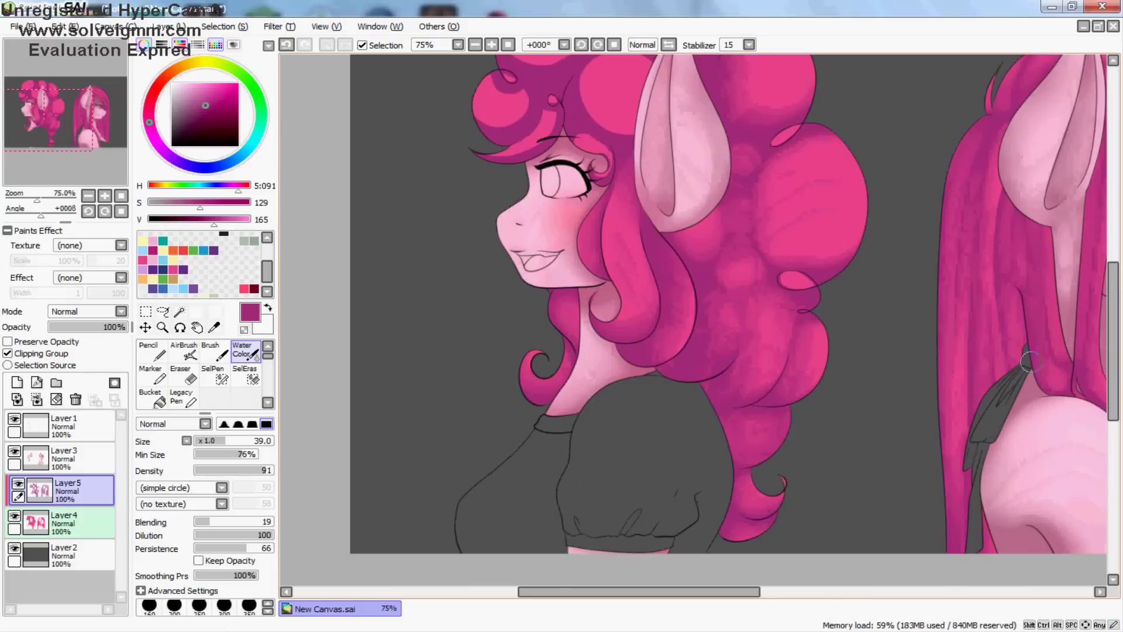
Step: Blend the first pony's crown and fringe curls, and overlay a clipped Multiply copy of the hair shading at 13% opacity
{"action": "scroll", "coordinate": [760, 483], "scroll_direction": "up", "scroll_amount": 3}
{"action": "key", "text": "e"}
{"action": "key", "text": "c"}
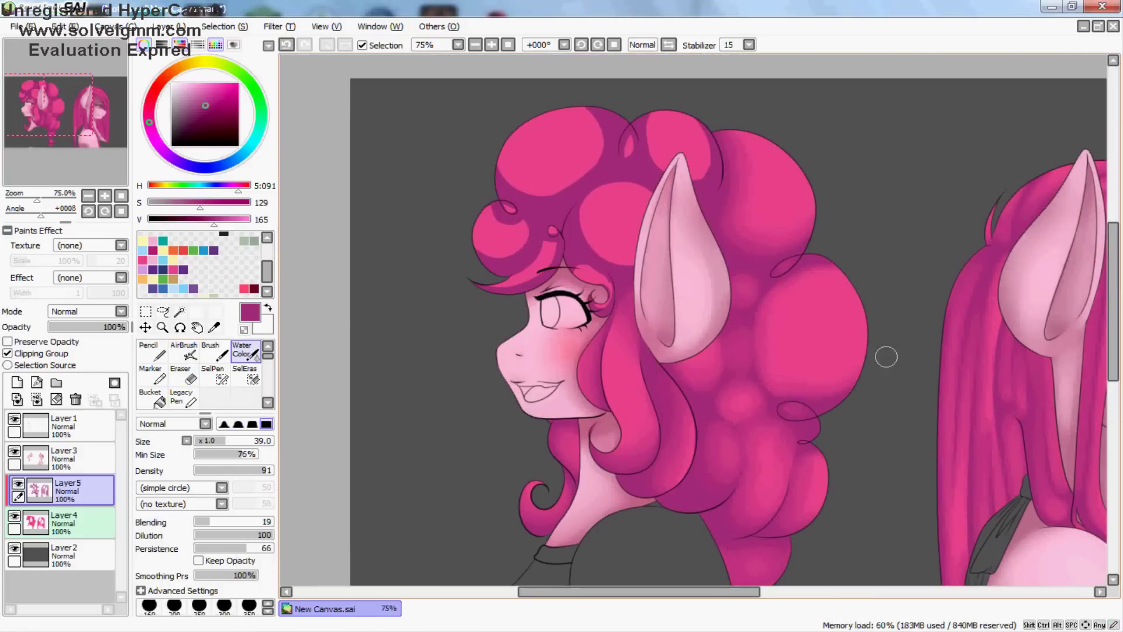
{"action": "mouse_move", "coordinate": [528, 157]}
{"action": "left_mouse_down"}
{"action": "mouse_move", "coordinate": [608, 252]}
{"action": "mouse_move", "coordinate": [483, 209]}
{"action": "mouse_move", "coordinate": [550, 254]}
{"action": "left_mouse_up"}
{"action": "scroll", "coordinate": [442, 210], "scroll_direction": "down", "scroll_amount": 1}
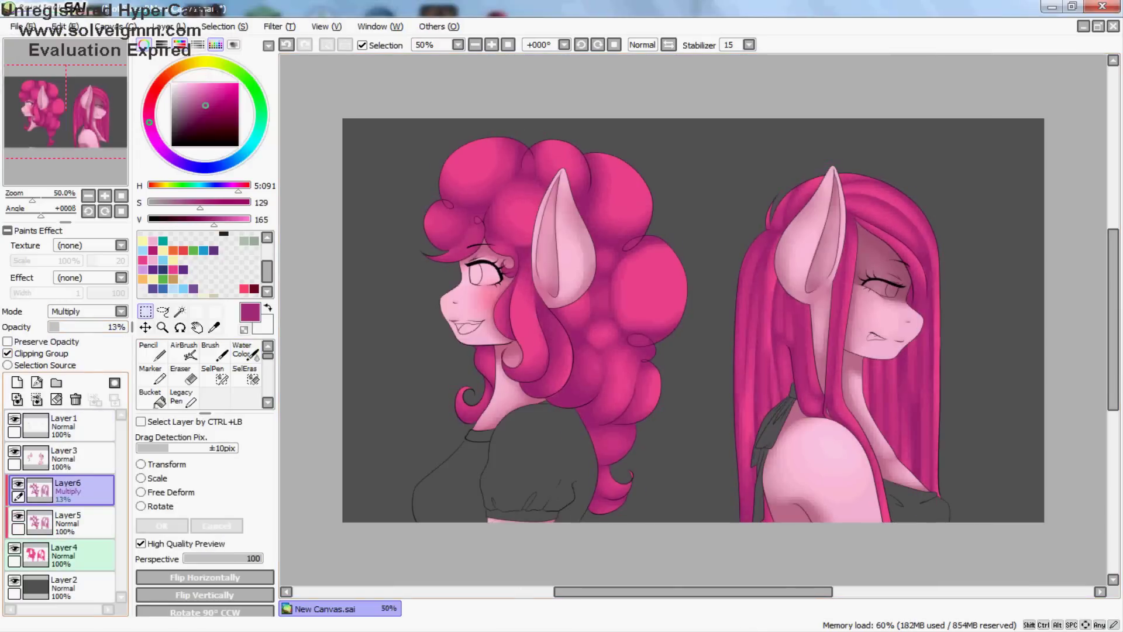
Step: Airbrush bright pale-yellow highlights at size 38 onto the first pony's crown, back and tail curls on a clipped Luminosity layer
{"action": "key", "text": "h"}
{"action": "left_click_drag", "start_coordinate": [717, 260], "coordinate": [735, 280]}
{"action": "left_click_drag", "start_coordinate": [751, 176], "coordinate": [767, 190]}
{"action": "left_click_drag", "start_coordinate": [903, 153], "coordinate": [930, 164]}
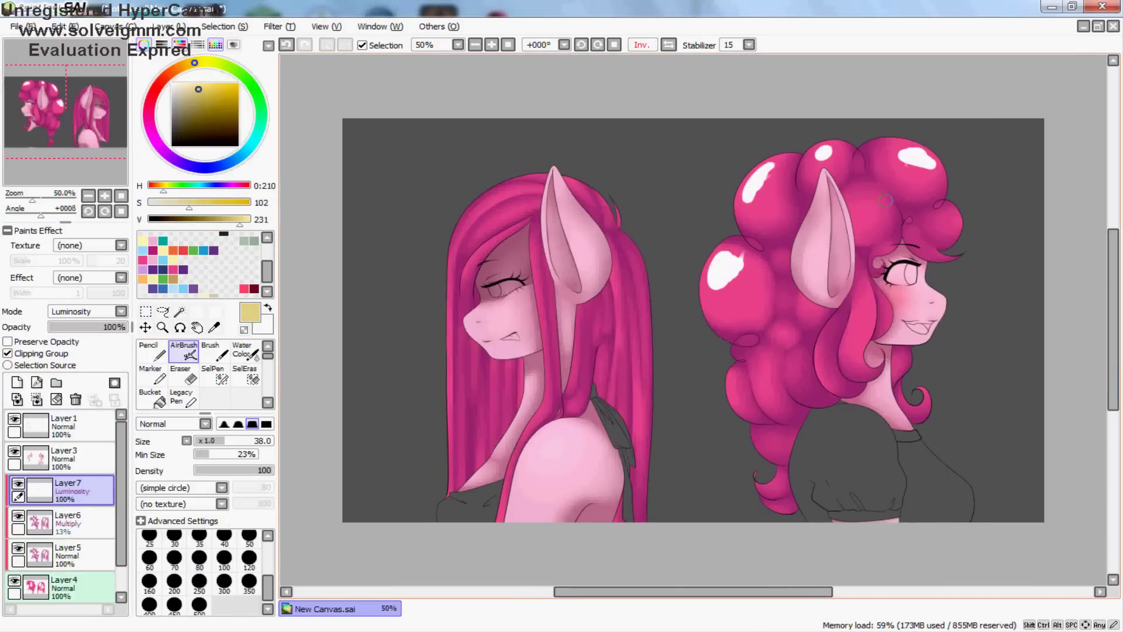
{"action": "left_click_drag", "start_coordinate": [872, 199], "coordinate": [883, 214]}
{"action": "left_click_drag", "start_coordinate": [947, 216], "coordinate": [958, 228]}
{"action": "key", "text": "h"}
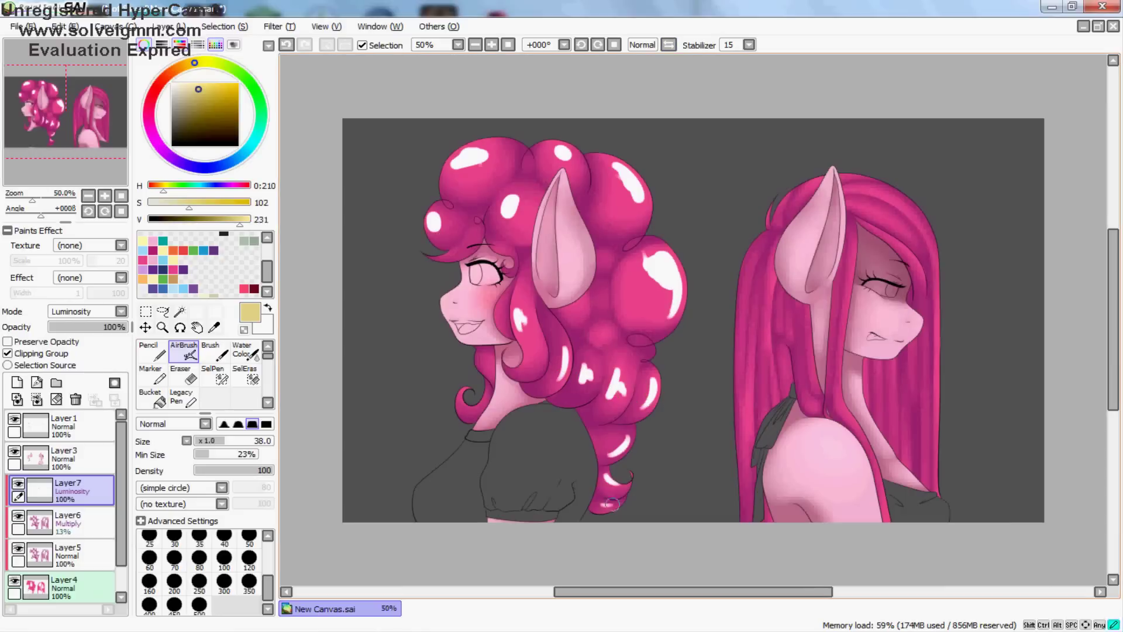
Step: Blend the highlights on the first pony's crown and fringe curls with the Water Color brush at size 71
{"action": "left_click", "coordinate": [246, 351]}
{"action": "left_click_drag", "start_coordinate": [451, 146], "coordinate": [492, 175]}
{"action": "left_click_drag", "start_coordinate": [436, 213], "coordinate": [445, 231]}
{"action": "left_click_drag", "start_coordinate": [503, 196], "coordinate": [527, 225]}
{"action": "left_click_drag", "start_coordinate": [571, 149], "coordinate": [537, 165]}
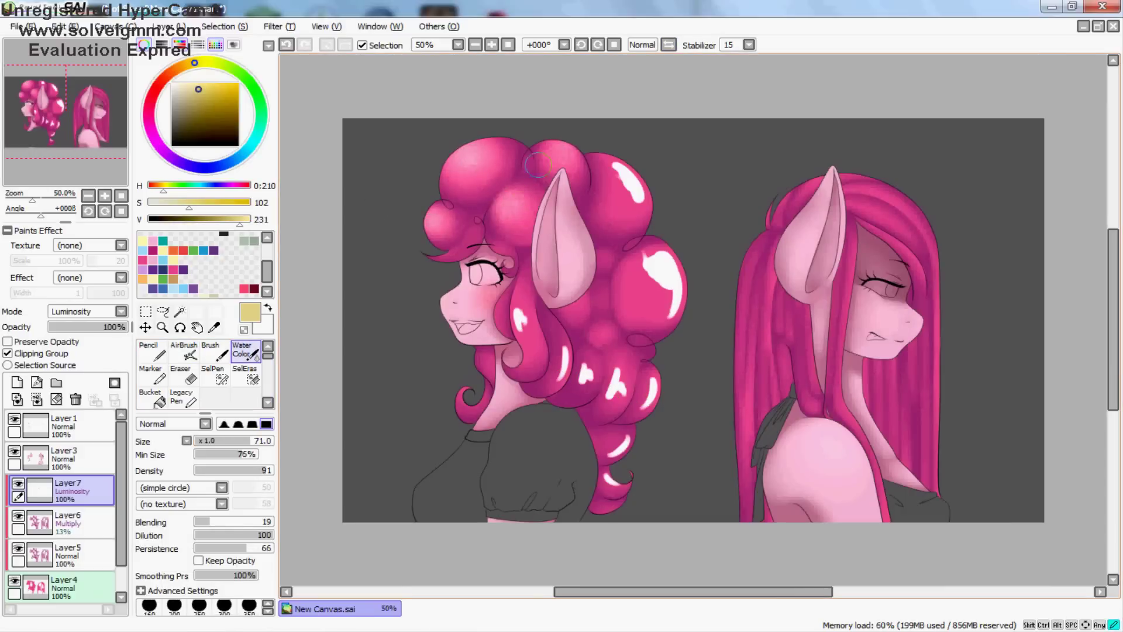
Step: Blend the highlights on the first pony's back curls, cheek lock and tail curl into a soft glow
{"action": "left_click_drag", "start_coordinate": [609, 164], "coordinate": [644, 202]}
{"action": "left_click_drag", "start_coordinate": [640, 251], "coordinate": [678, 316]}
{"action": "left_click_drag", "start_coordinate": [626, 357], "coordinate": [579, 403]}
{"action": "left_click_drag", "start_coordinate": [585, 351], "coordinate": [556, 386]}
{"action": "left_click_drag", "start_coordinate": [533, 304], "coordinate": [515, 333]}
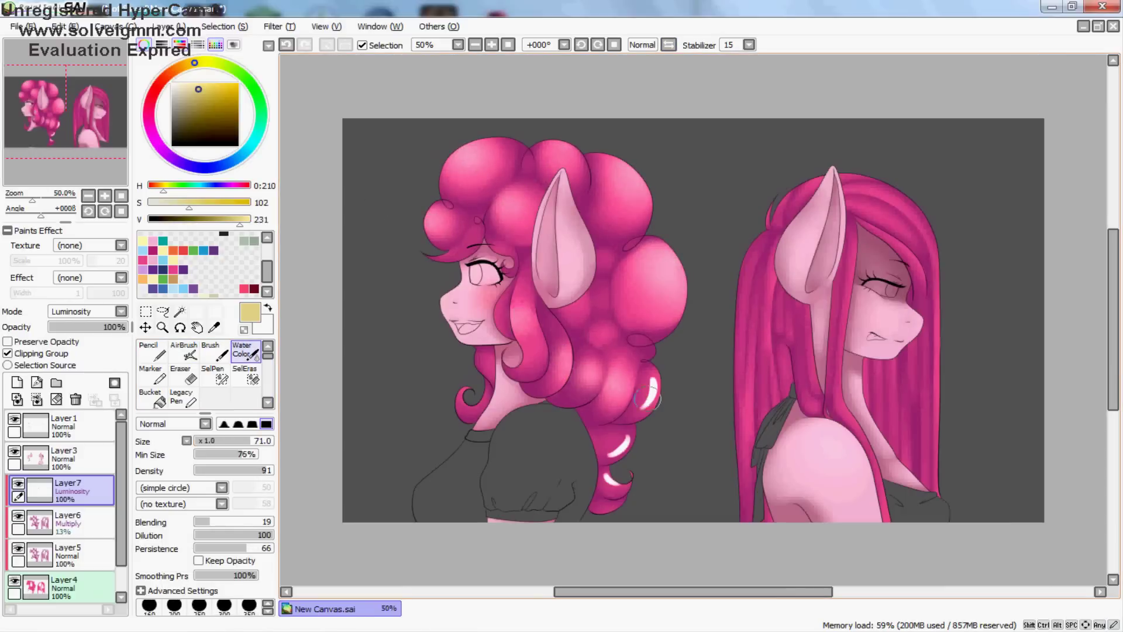
{"action": "left_click_drag", "start_coordinate": [647, 399], "coordinate": [638, 381]}
{"action": "left_click_drag", "start_coordinate": [612, 485], "coordinate": [606, 437]}
Step: Raise the saturation of the hair highlights by 52 and set their layer to Luminosity at 93% opacity
{"action": "left_click", "coordinate": [110, 326]}
{"action": "left_click", "coordinate": [280, 26]}
{"action": "left_click", "coordinate": [293, 37]}
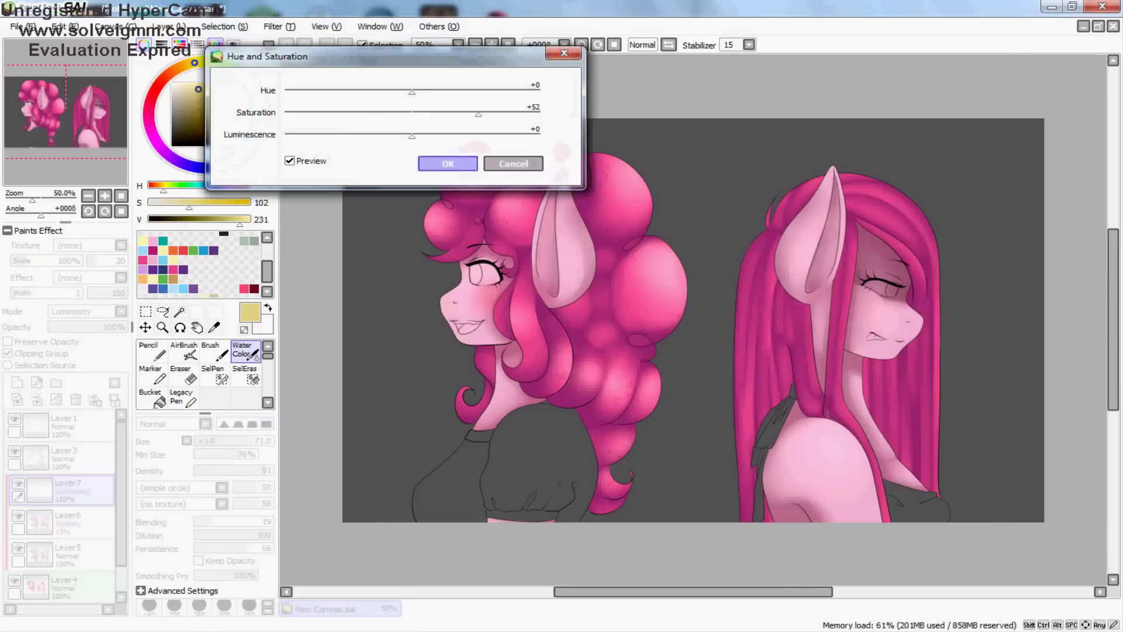
{"action": "left_click", "coordinate": [432, 163]}
{"action": "left_click", "coordinate": [8, 342]}
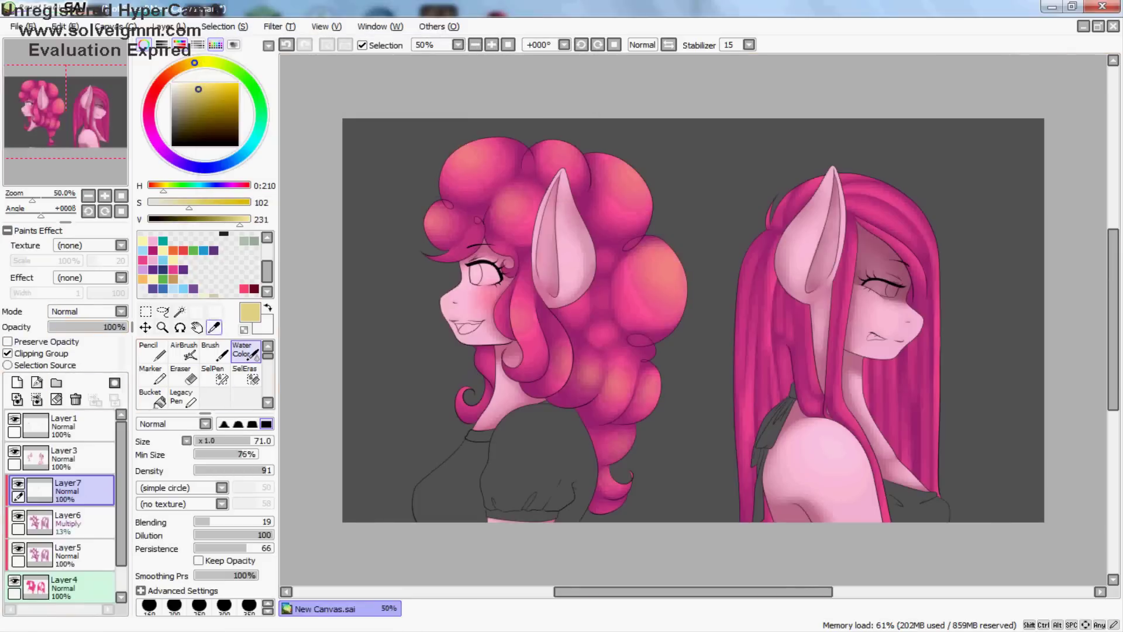
{"action": "left_click", "coordinate": [214, 327]}
{"action": "left_click", "coordinate": [462, 319]}
{"action": "left_click", "coordinate": [121, 326]}
Step: Airbrush long light-magenta highlight streaks along the second pony's fringe, side locks and back hair at size 38
{"action": "left_click_drag", "start_coordinate": [159, 84], "coordinate": [153, 135]}
{"action": "left_click", "coordinate": [184, 351]}
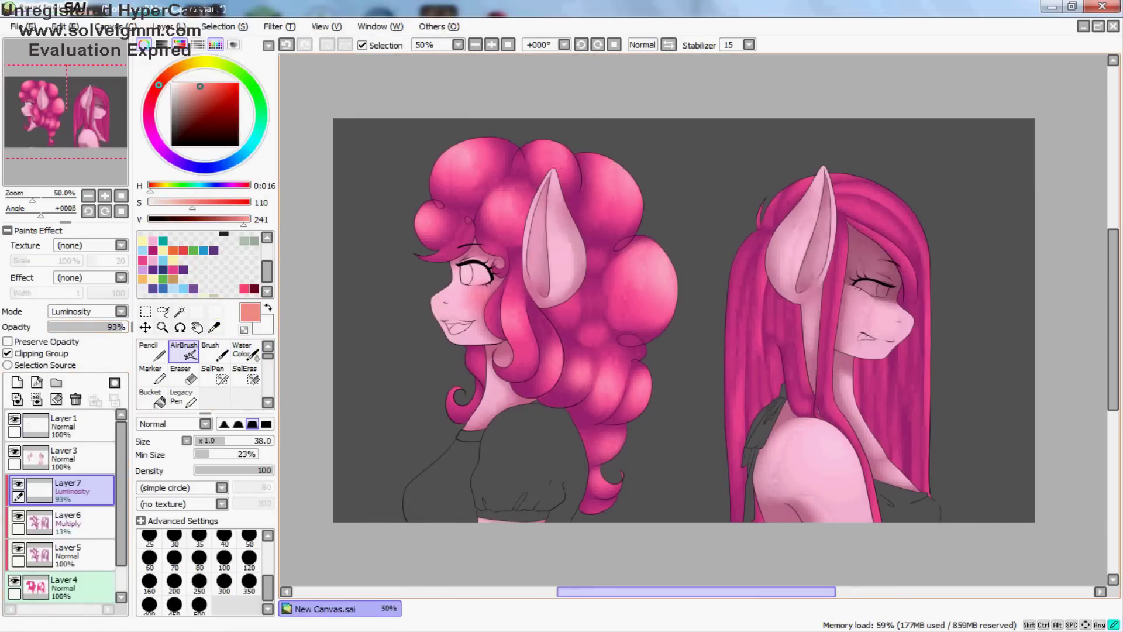
{"action": "key", "text": "h"}
{"action": "left_click_drag", "start_coordinate": [509, 375], "coordinate": [508, 430]}
{"action": "left_click_drag", "start_coordinate": [527, 357], "coordinate": [525, 424]}
{"action": "left_click_drag", "start_coordinate": [550, 360], "coordinate": [554, 422]}
{"action": "left_click_drag", "start_coordinate": [591, 270], "coordinate": [602, 354]}
{"action": "left_click_drag", "start_coordinate": [629, 319], "coordinate": [637, 409]}
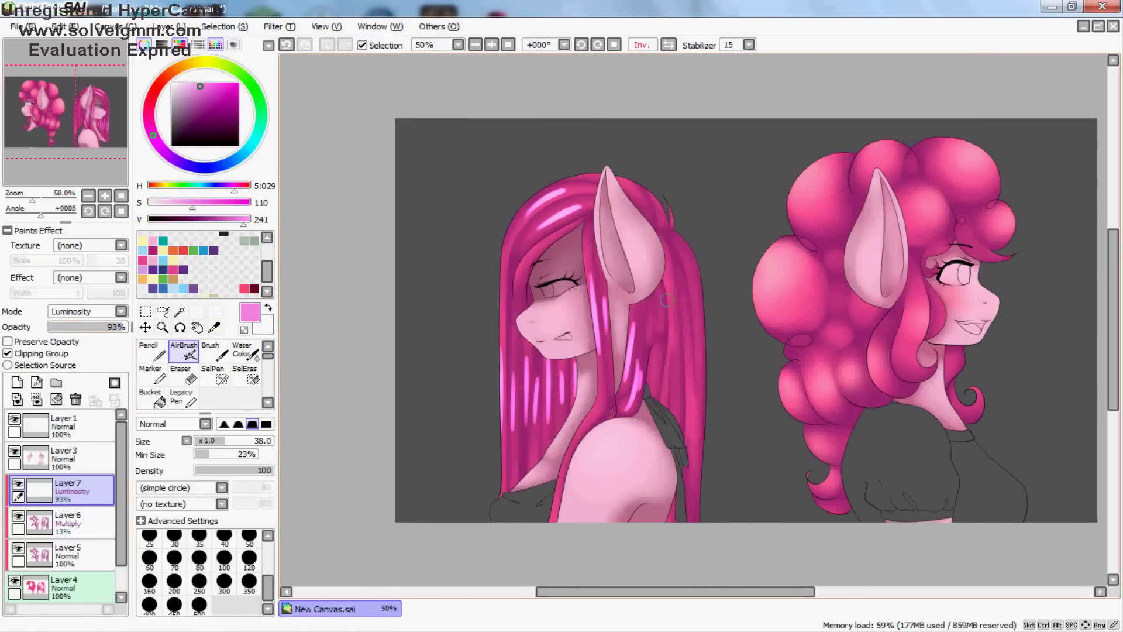
{"action": "left_click_drag", "start_coordinate": [666, 296], "coordinate": [673, 371]}
Step: Blend the second pony's hair streaks into soft strands with the Water Color brush, reducing its size from 71 to 28
{"action": "left_click", "coordinate": [245, 351]}
{"action": "mouse_move", "coordinate": [561, 360]}
{"action": "left_mouse_down"}
{"action": "mouse_move", "coordinate": [527, 427]}
{"action": "mouse_move", "coordinate": [486, 430]}
{"action": "left_mouse_up"}
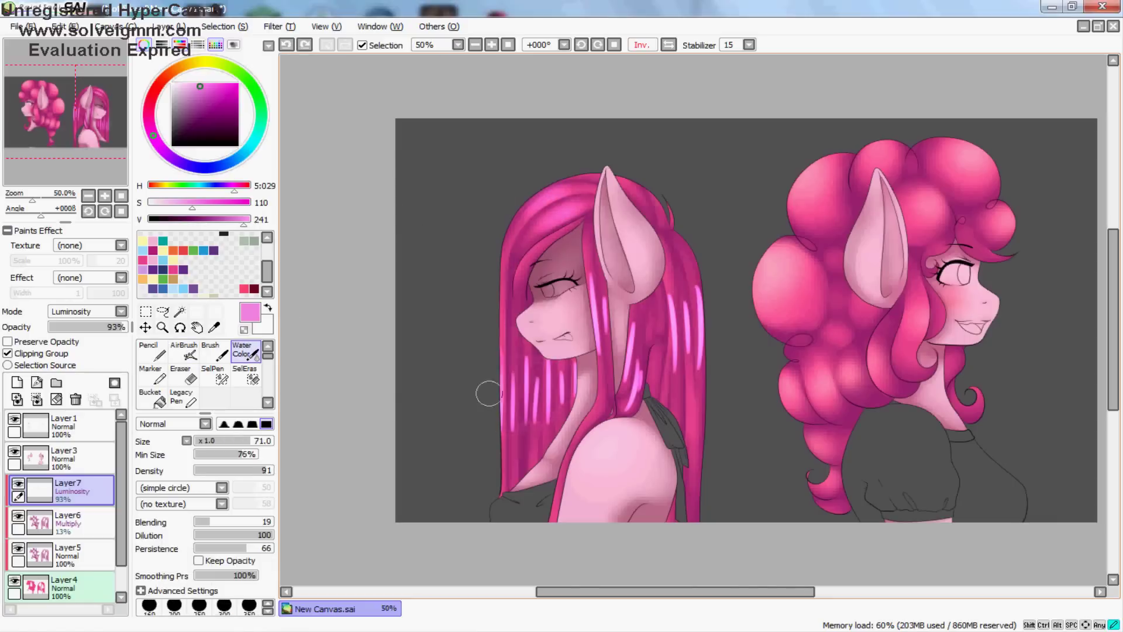
{"action": "key", "text": "["}
{"action": "key", "text": "["}
{"action": "key", "text": "["}
{"action": "key", "text": "["}
{"action": "key", "text": "["}
{"action": "key", "text": "["}
{"action": "key", "text": "["}
{"action": "key", "text": "["}
{"action": "key", "text": "["}
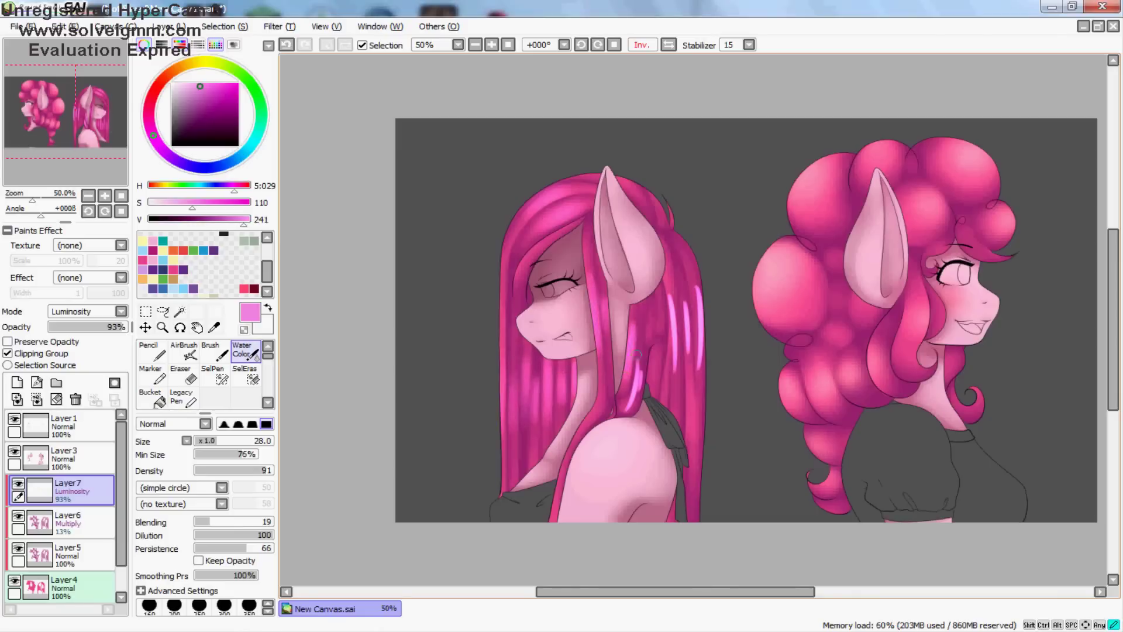
{"action": "left_click_drag", "start_coordinate": [684, 293], "coordinate": [697, 369]}
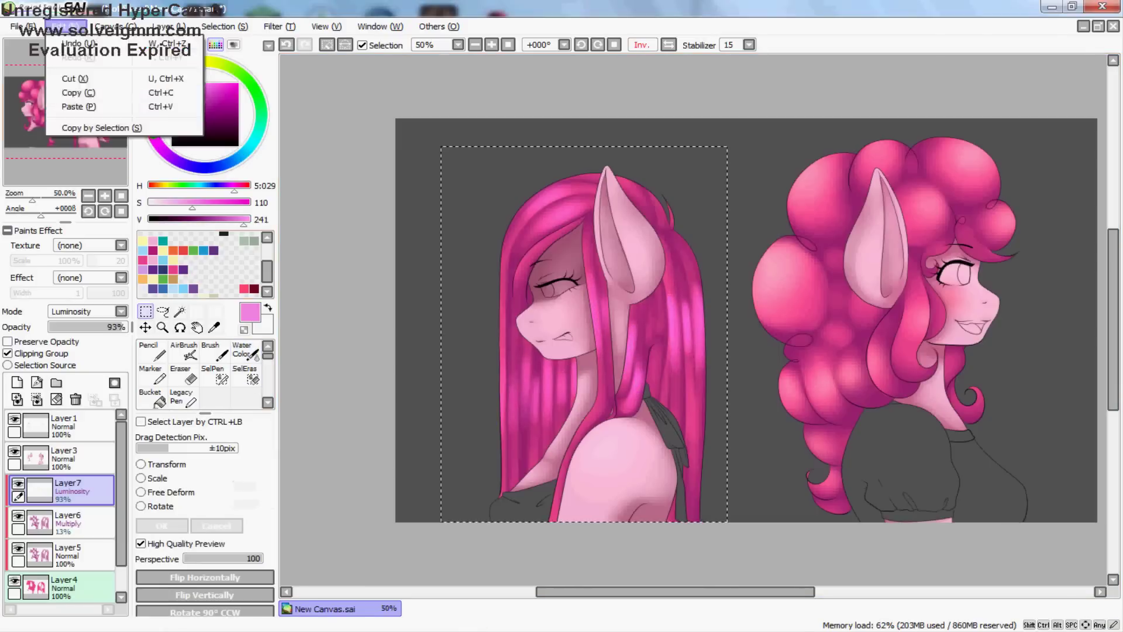
Step: Duplicate the second pony's hair highlights onto a clipped Luminosity layer at 37% opacity
{"action": "key", "text": "ctrl+c"}
{"action": "key", "text": "ctrl+v"}
{"action": "key", "text": "ctrl+t"}
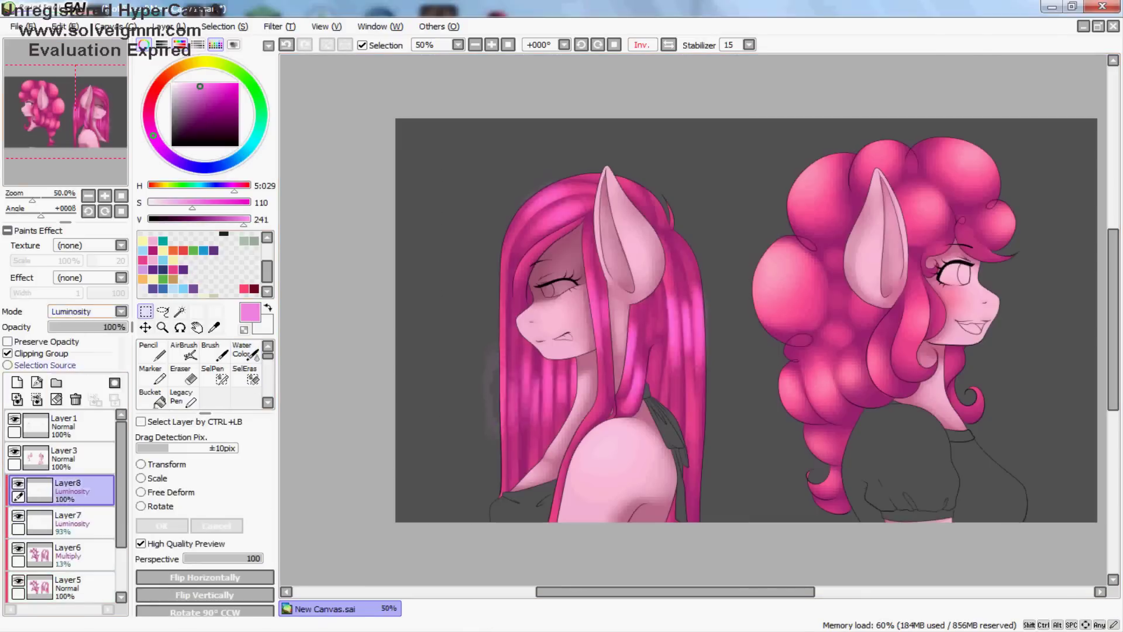
Step: Paint and blend pale-pink shine bands across the second pony's hair on a new clipped Luminosity layer at 31% opacity
{"action": "key", "text": "h"}
{"action": "key", "text": "ctrl+shift+n"}
{"action": "key", "text": "Return"}
{"action": "left_click_drag", "start_coordinate": [735, 326], "coordinate": [847, 316]}
{"action": "left_click_drag", "start_coordinate": [862, 383], "coordinate": [939, 384]}
{"action": "left_click_drag", "start_coordinate": [901, 193], "coordinate": [882, 237]}
{"action": "key", "text": "h"}
{"action": "mouse_move", "coordinate": [447, 384]}
{"action": "left_mouse_down"}
{"action": "mouse_move", "coordinate": [524, 384]}
{"action": "mouse_move", "coordinate": [447, 386]}
{"action": "left_mouse_up"}
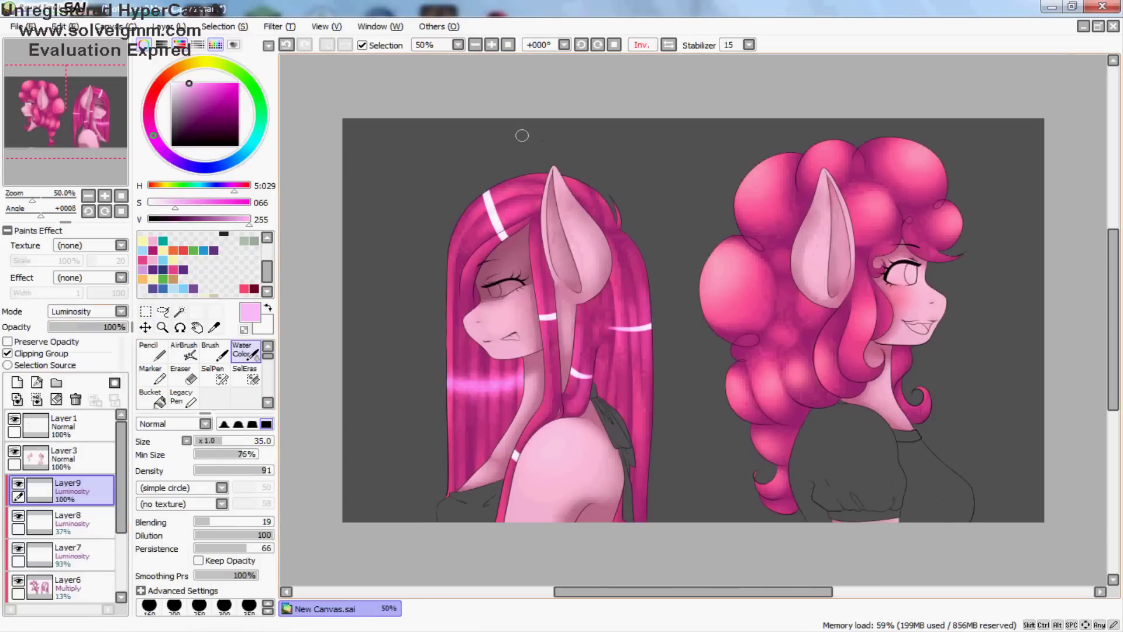
{"action": "left_click_drag", "start_coordinate": [497, 193], "coordinate": [492, 240]}
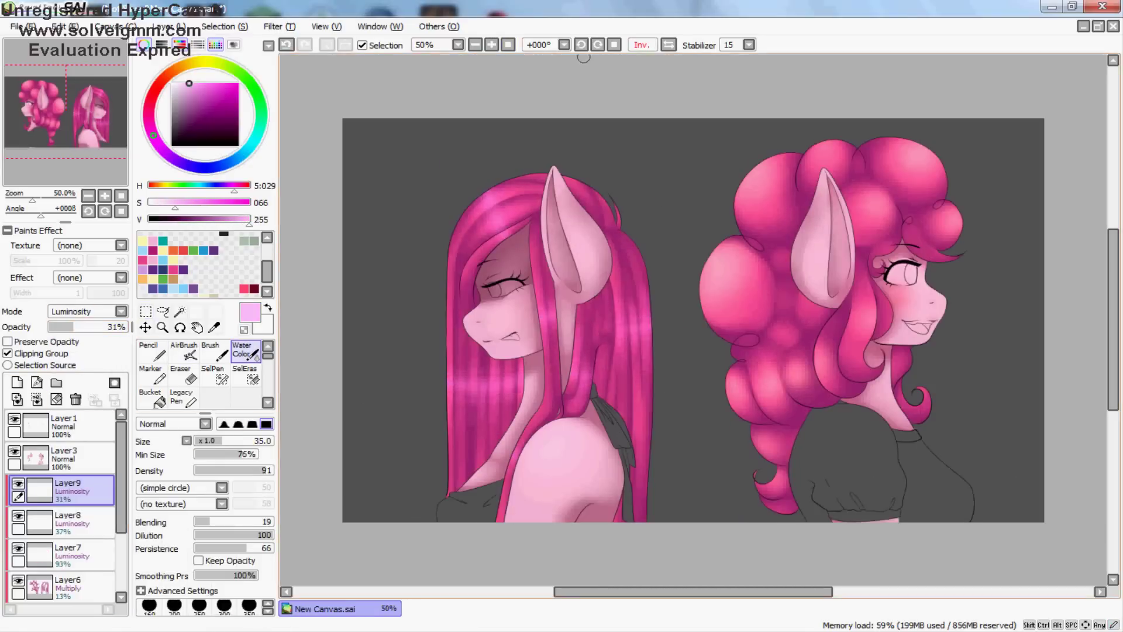
Step: Merge the clipped hair shading and highlight layers down into the hair base layer
{"action": "key", "text": "h"}
{"action": "key", "text": "ctrl+e"}
{"action": "key", "text": "ctrl+e"}
{"action": "key", "text": "ctrl+e"}
{"action": "key", "text": "ctrl+e"}
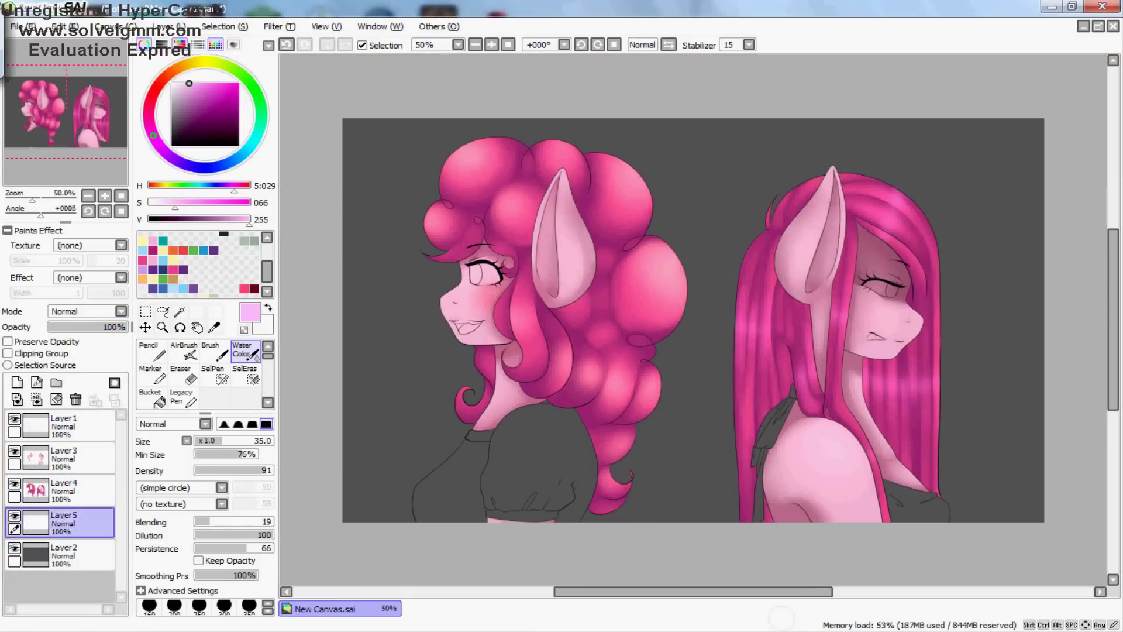
Step: Paint the second pony's torn top solid dark grey with the Pencil on a new layer beneath the hair
{"action": "key", "text": "n"}
{"action": "key", "text": "h"}
{"action": "scroll", "coordinate": [693, 320], "scroll_direction": "up", "scroll_amount": 1}
{"action": "scroll", "coordinate": [483, 401], "scroll_direction": "up", "scroll_amount": 1}
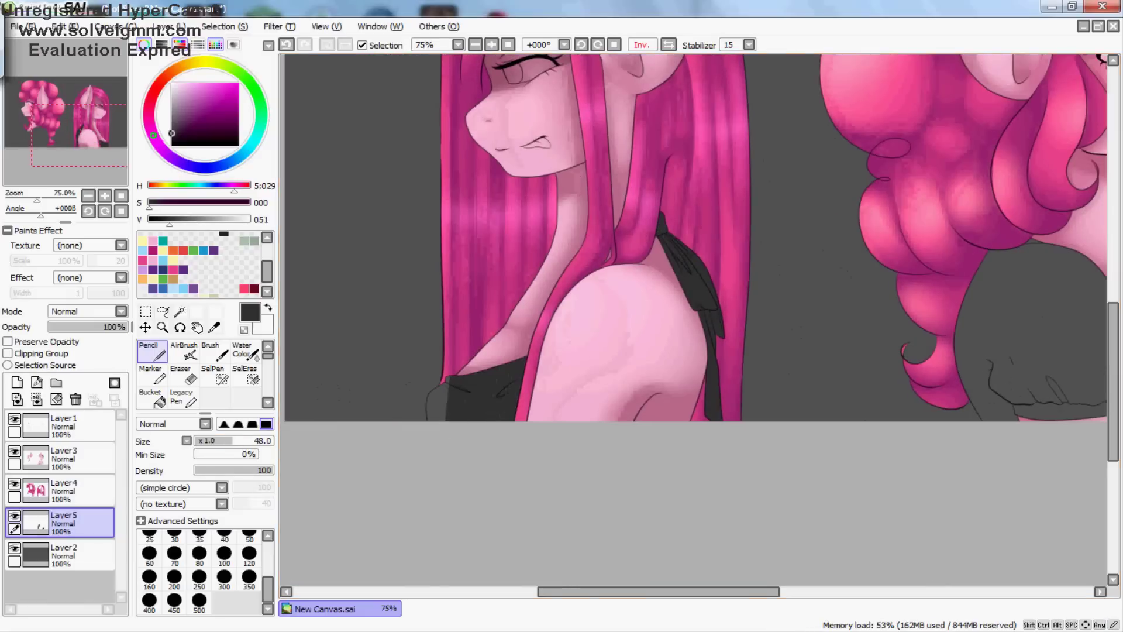
{"action": "scroll", "coordinate": [468, 445], "scroll_direction": "up", "scroll_amount": 1}
{"action": "key", "text": "h"}
{"action": "scroll", "coordinate": [458, 514], "scroll_direction": "down", "scroll_amount": 3}
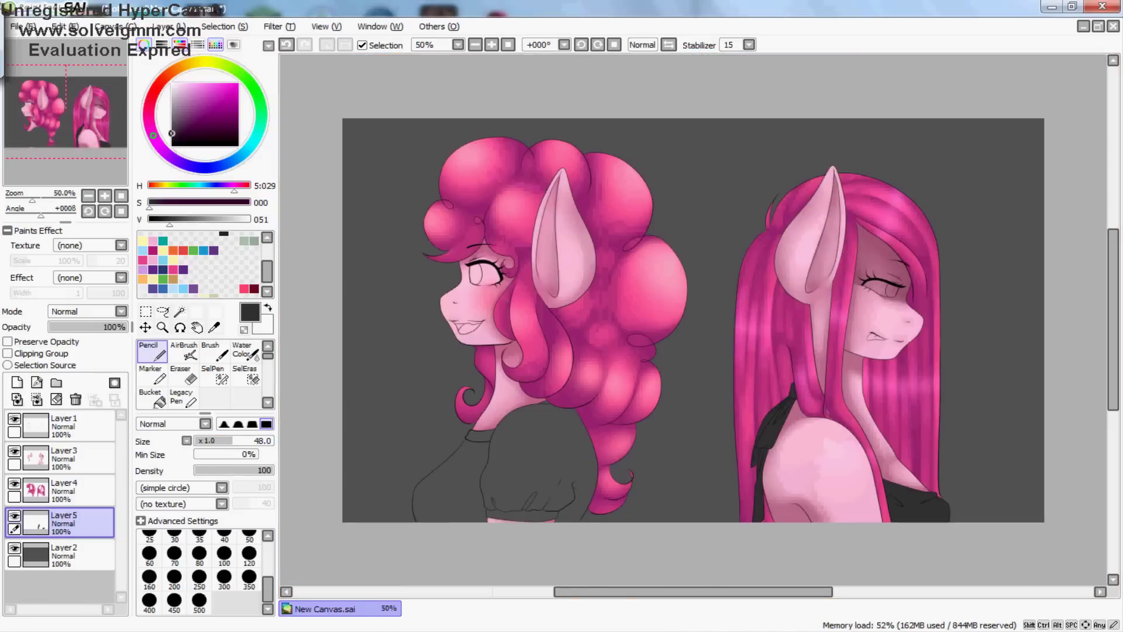
Step: Fill the first pony's puff-sleeved top with light teal and give its collar and cuff a dark grey colour
{"action": "key", "text": "w"}
{"action": "left_click", "coordinate": [526, 468]}
{"action": "key", "text": "ctrl+f"}
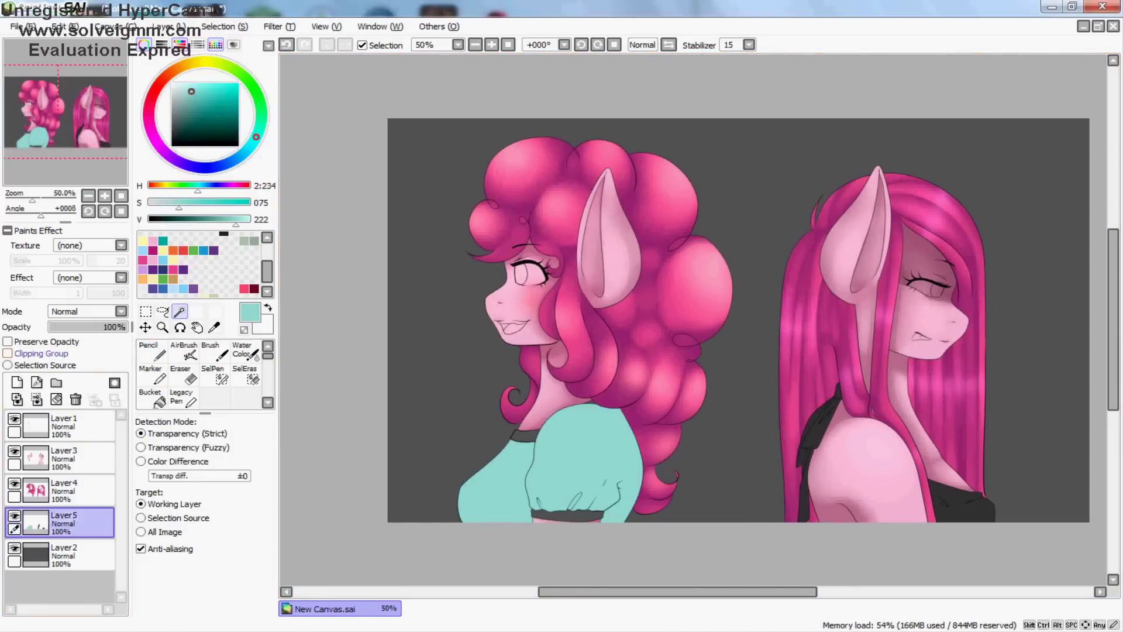
{"action": "key", "text": "n"}
{"action": "scroll", "coordinate": [708, 283], "scroll_direction": "up", "scroll_amount": 1}
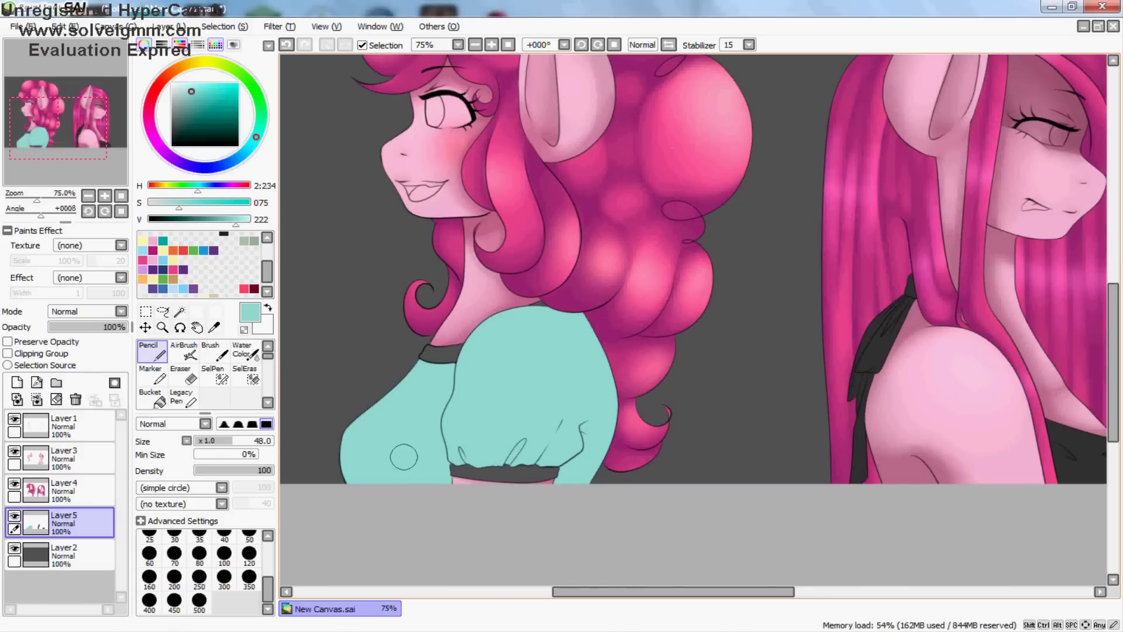
Step: Paint blue shadows on the teal top's sleeve folds, chest and back on a new clipped layer
{"action": "left_click", "coordinate": [36, 398]}
{"action": "left_click", "coordinate": [8, 353]}
{"action": "left_click", "coordinate": [232, 160]}
{"action": "left_click", "coordinate": [198, 97]}
{"action": "mouse_move", "coordinate": [588, 316]}
{"action": "left_mouse_down"}
{"action": "mouse_move", "coordinate": [579, 499]}
{"action": "mouse_move", "coordinate": [592, 431]}
{"action": "mouse_move", "coordinate": [537, 461]}
{"action": "mouse_move", "coordinate": [453, 448]}
{"action": "mouse_move", "coordinate": [348, 479]}
{"action": "left_mouse_up"}
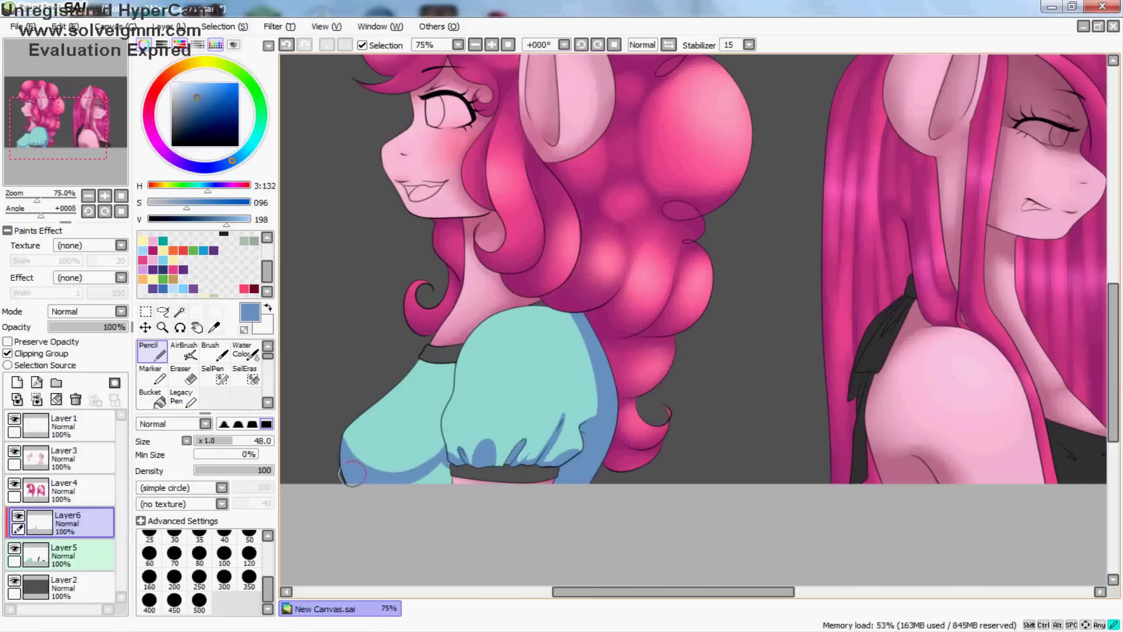
{"action": "mouse_move", "coordinate": [420, 362]}
{"action": "left_mouse_down"}
{"action": "mouse_move", "coordinate": [453, 364]}
{"action": "mouse_move", "coordinate": [419, 440]}
{"action": "left_mouse_up"}
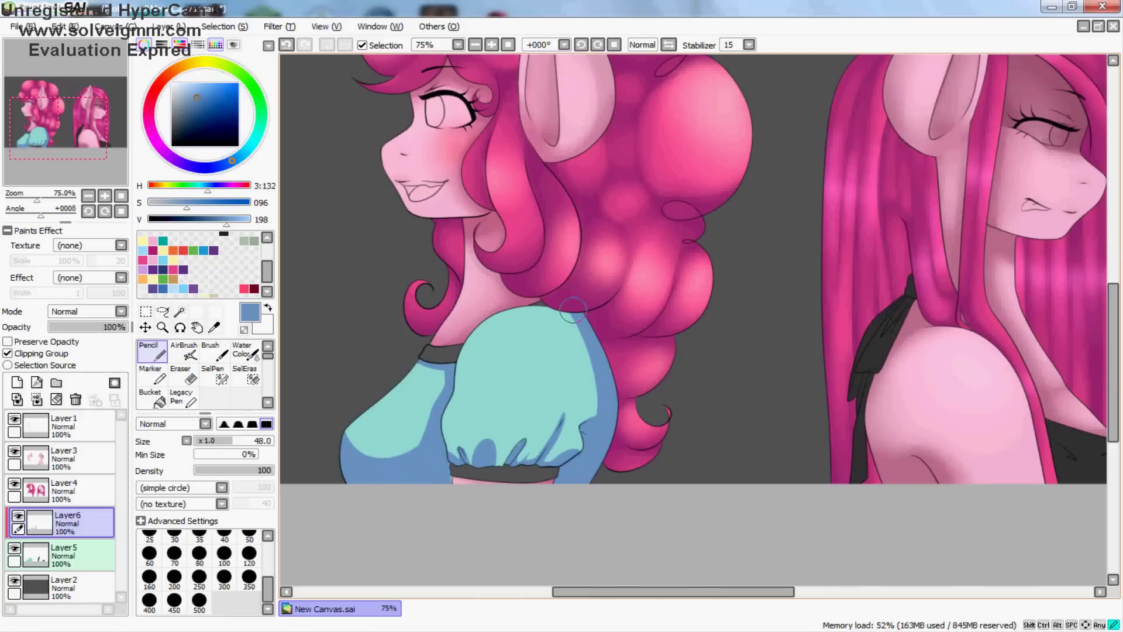
{"action": "left_click_drag", "start_coordinate": [541, 354], "coordinate": [494, 383]}
{"action": "key", "text": "e"}
Step: Paint near-black shadows along the folds of the second pony's torn top and chest piece
{"action": "key", "text": "n"}
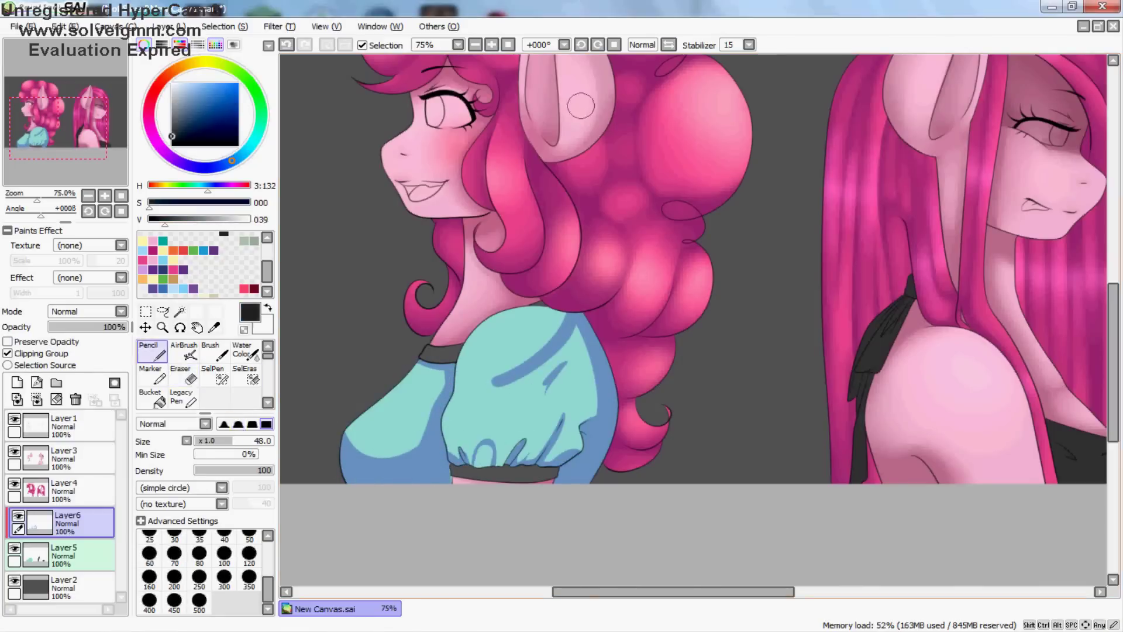
{"action": "key", "text": "h"}
{"action": "key", "text": "h"}
{"action": "scroll", "coordinate": [540, 295], "scroll_direction": "up", "scroll_amount": 1}
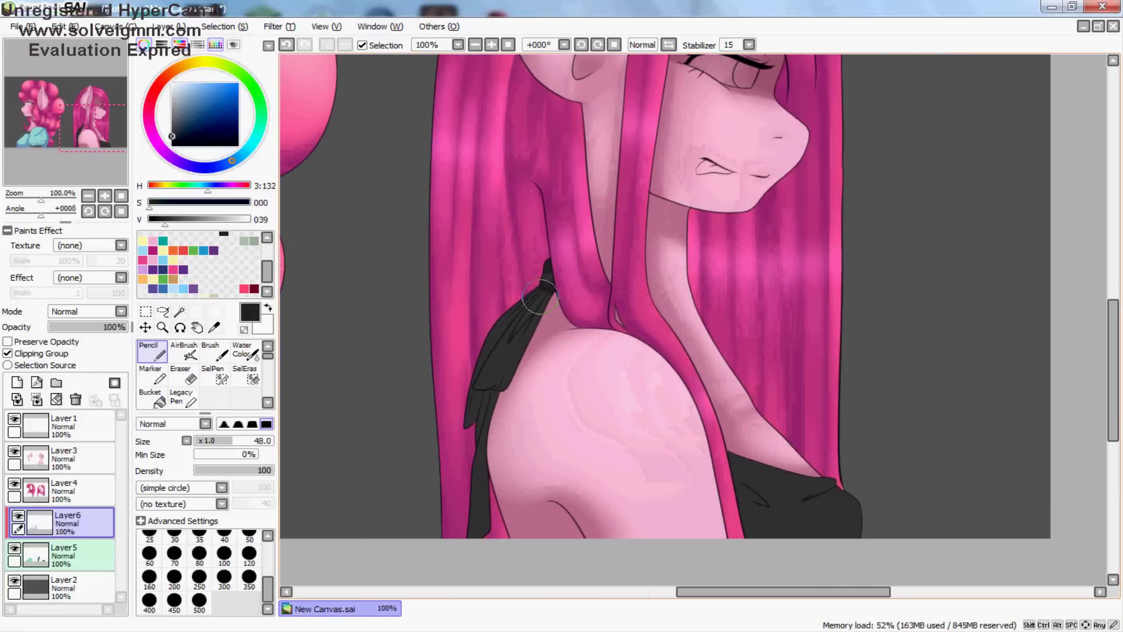
{"action": "left_click_drag", "start_coordinate": [503, 396], "coordinate": [485, 386]}
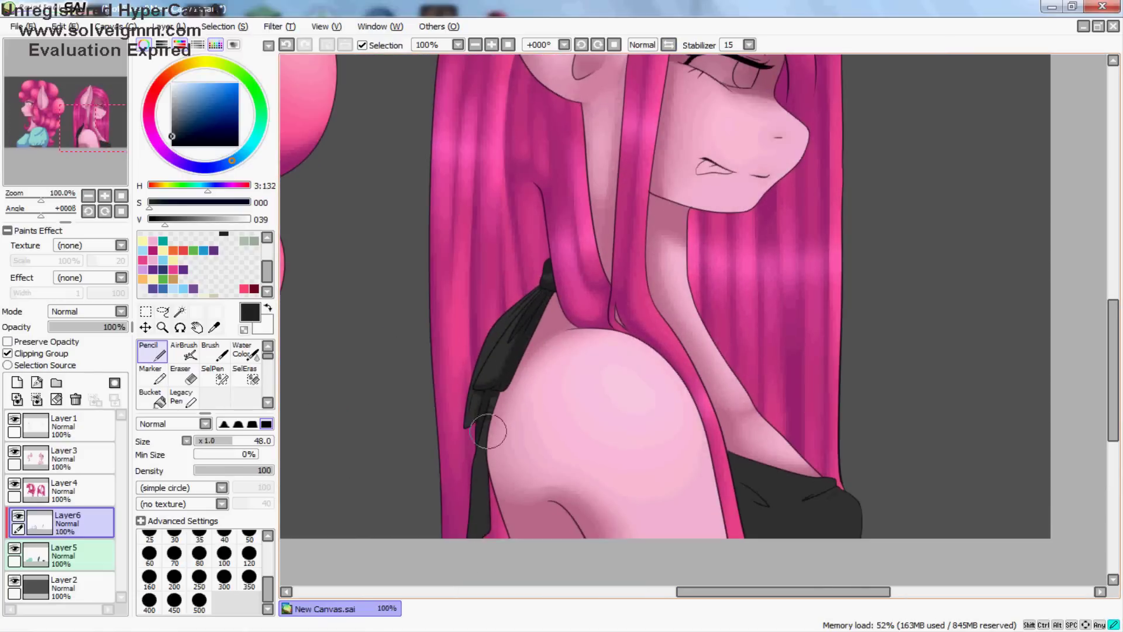
{"action": "left_click_drag", "start_coordinate": [488, 431], "coordinate": [474, 462]}
{"action": "key", "text": "e"}
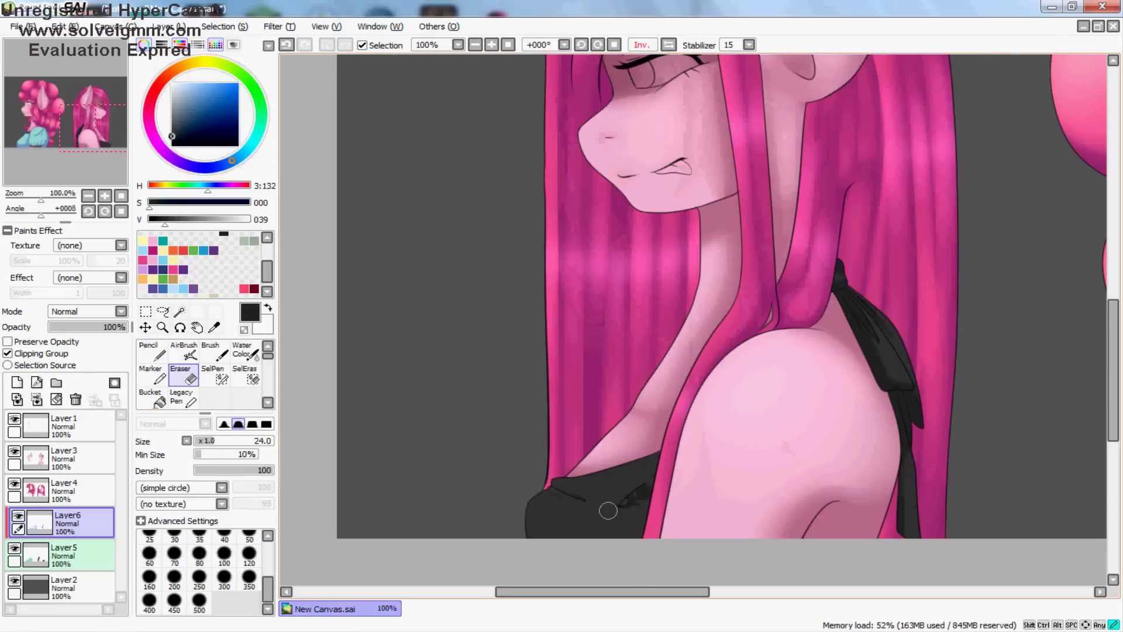
Step: Blend the shadows on both ponies' tops with the Water Color brush at sizes 22 and 44
{"action": "key", "text": "e"}
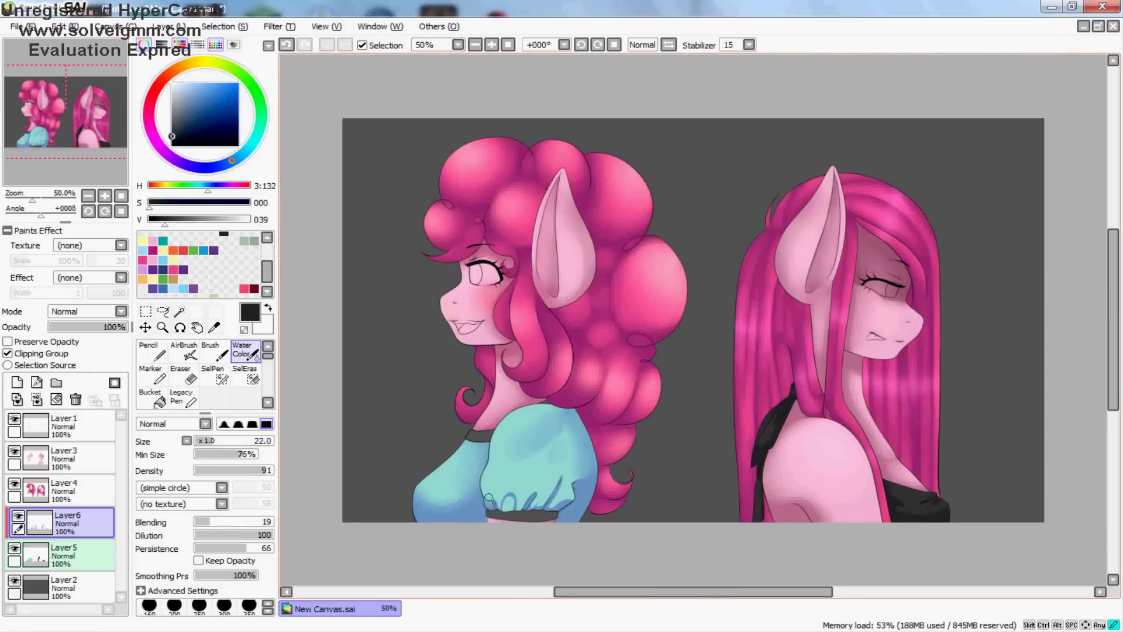
{"action": "key", "text": "bracketright"}
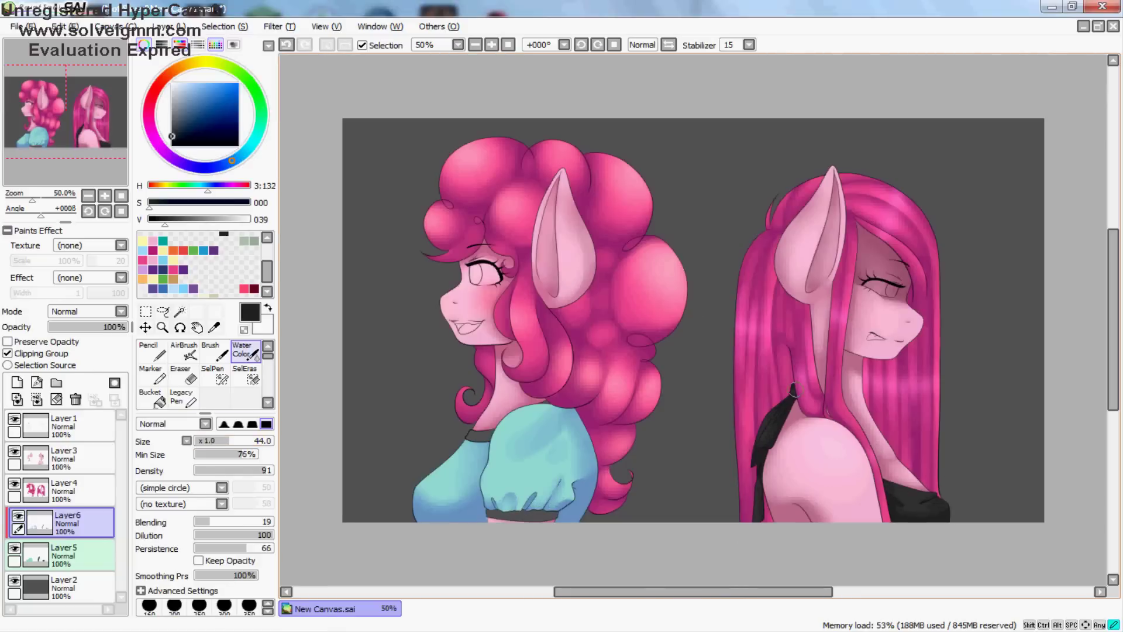
Step: Airbrush light-grey highlights on the second pony's black top on a new clipped layer and blend them with the Water Color brush
{"action": "key", "text": "ctrl+shift+n"}
{"action": "key", "text": "v"}
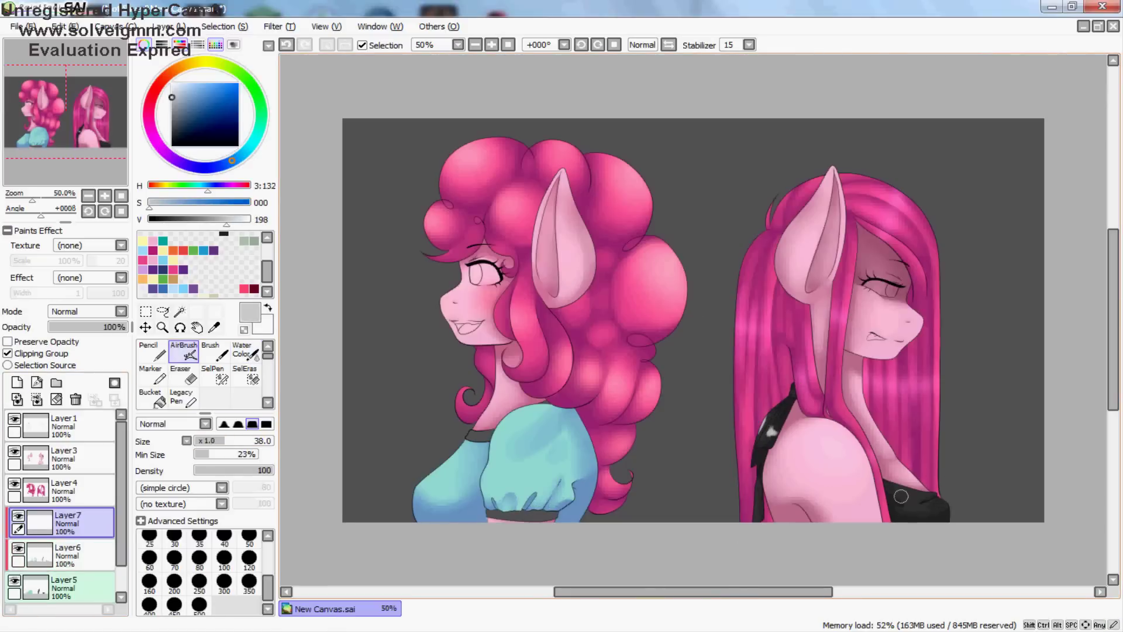
{"action": "key", "text": "c"}
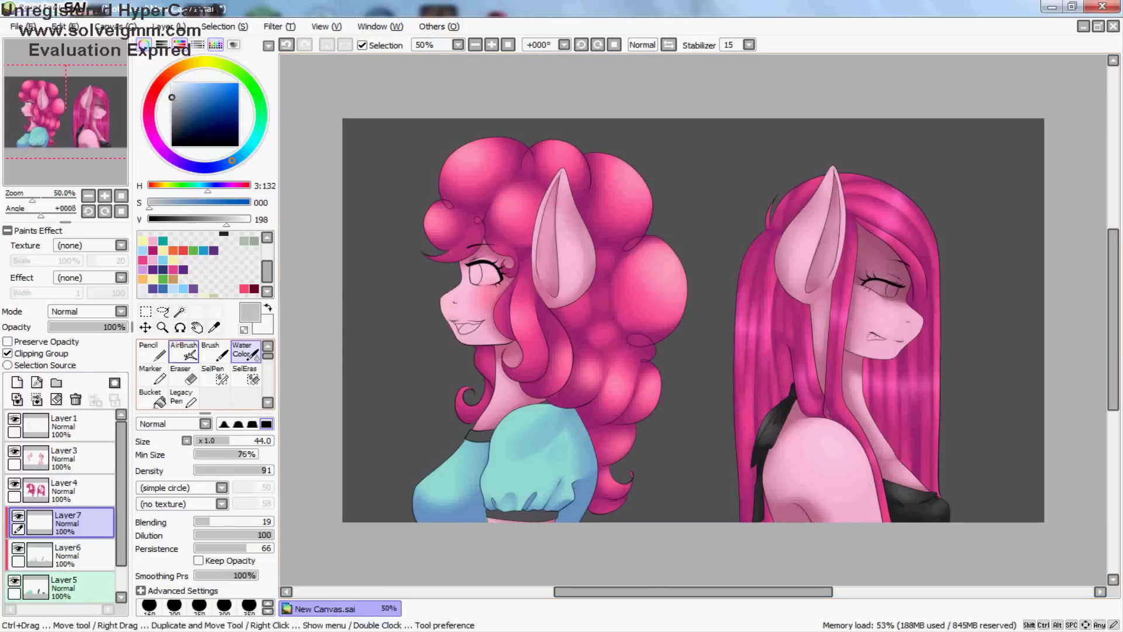
{"action": "left_click_drag", "start_coordinate": [759, 481], "coordinate": [750, 523]}
Step: Draw thin light-grey edge highlights along the torn top's folds with the size 12 Brush on a new clipped layer at 32% opacity
{"action": "key", "text": "ctrl+shift+n"}
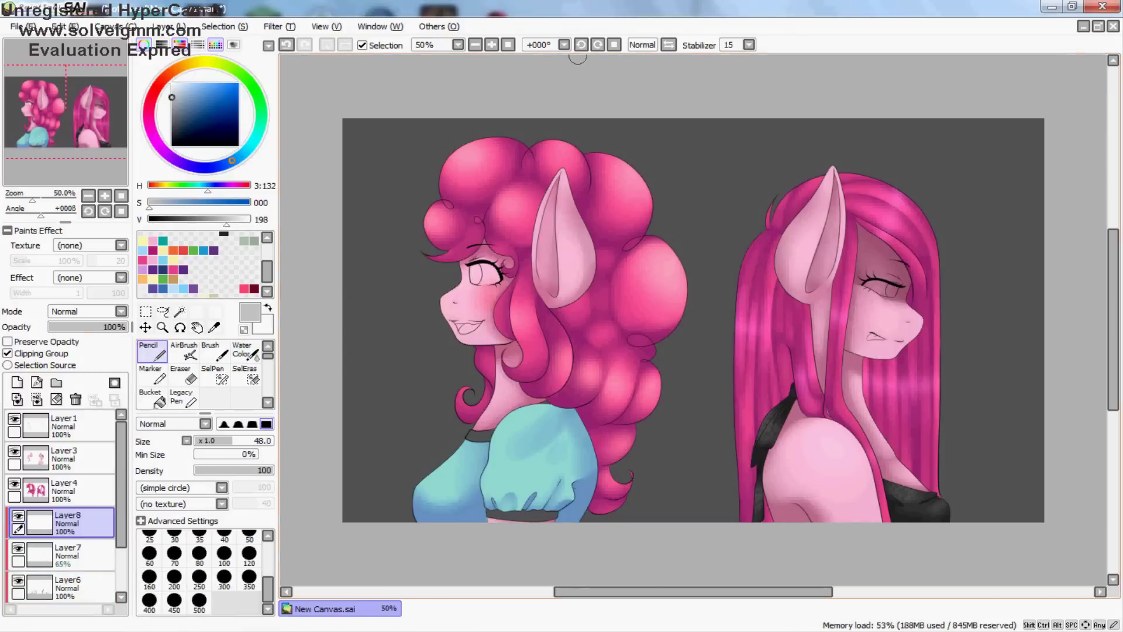
{"action": "scroll", "coordinate": [395, 329], "scroll_direction": "up", "scroll_amount": 3}
{"action": "key", "text": "h"}
{"action": "key", "text": "b"}
{"action": "key", "text": "h"}
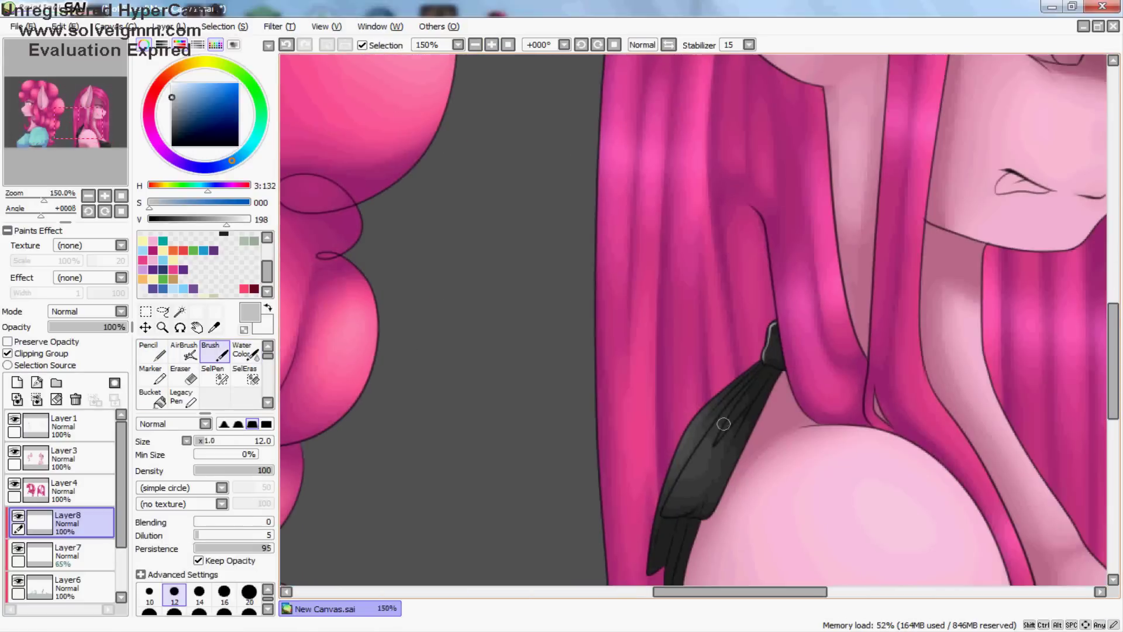
{"action": "left_click_drag", "start_coordinate": [706, 439], "coordinate": [662, 517]}
{"action": "key", "text": "e"}
{"action": "key", "text": "n"}
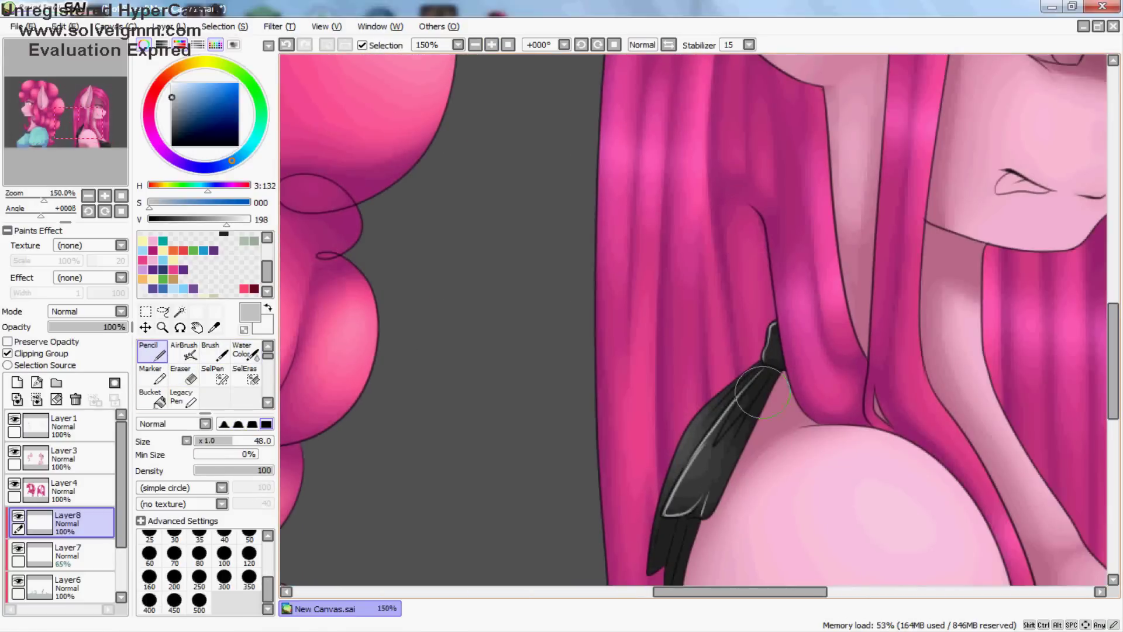
{"action": "scroll", "coordinate": [661, 522], "scroll_direction": "down", "scroll_amount": 3}
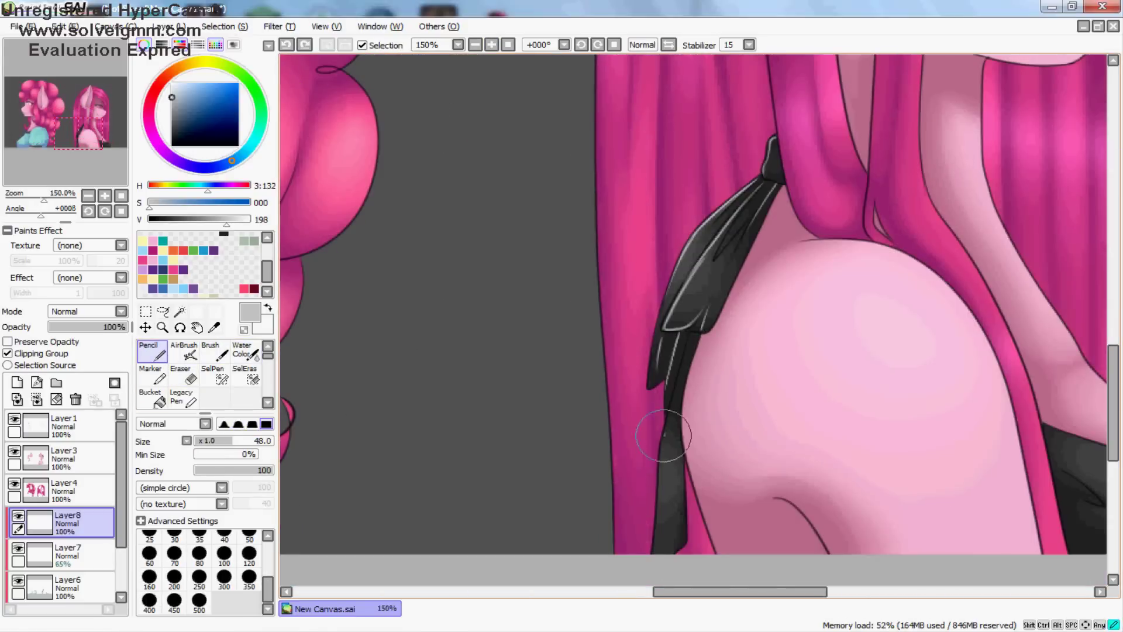
{"action": "key", "text": "h"}
{"action": "key", "text": "h"}
{"action": "key", "text": "ctrl+minus"}
{"action": "key", "text": "ctrl+minus"}
{"action": "key", "text": "ctrl+minus"}
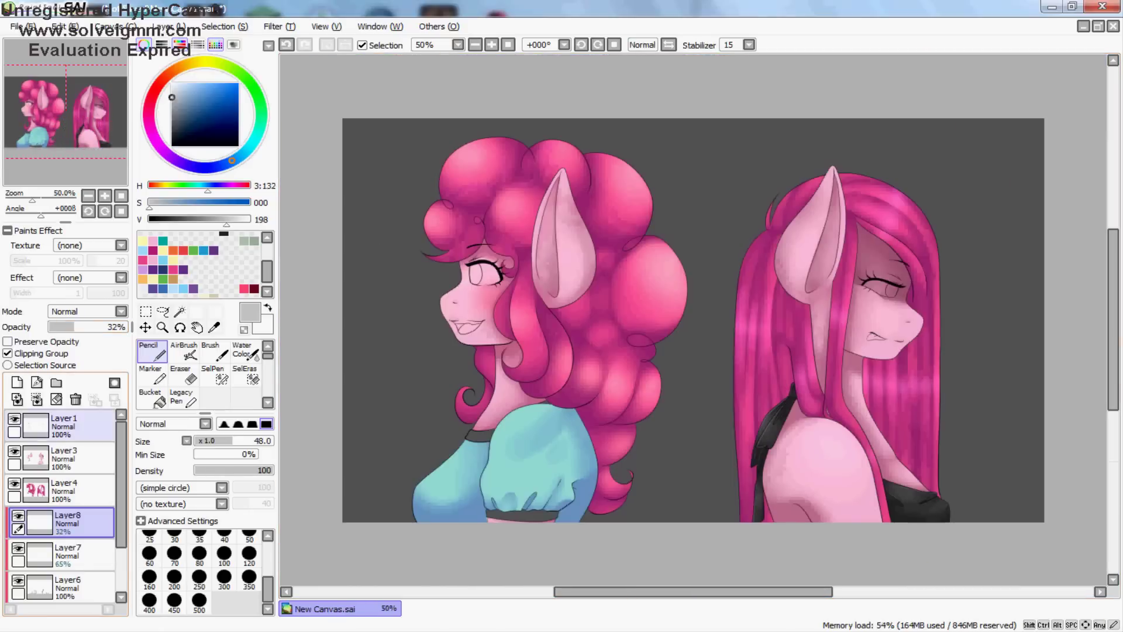
Step: Merge the clipped clothing shading layers down and paint the first pony's collar and sleeve cuff pale yellow on a separate layer
{"action": "key", "text": "ctrl+e"}
{"action": "key", "text": "ctrl+e"}
{"action": "left_click", "coordinate": [198, 62]}
{"action": "left_click", "coordinate": [201, 85]}
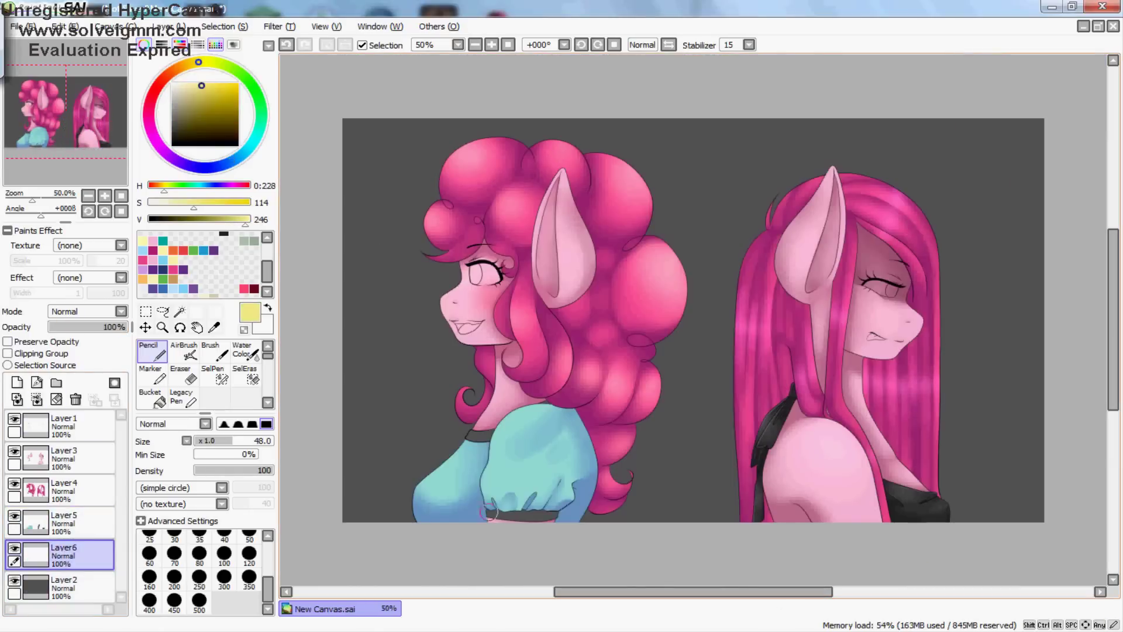
{"action": "key", "text": "ctrl+plus"}
{"action": "key", "text": "ctrl+plus"}
{"action": "scroll", "coordinate": [488, 513], "scroll_direction": "down", "scroll_amount": 3}
Step: Blend the blue shadows of the teal top with the Water Color brush at size 44
{"action": "left_click", "coordinate": [561, 304], "text": "alt"}
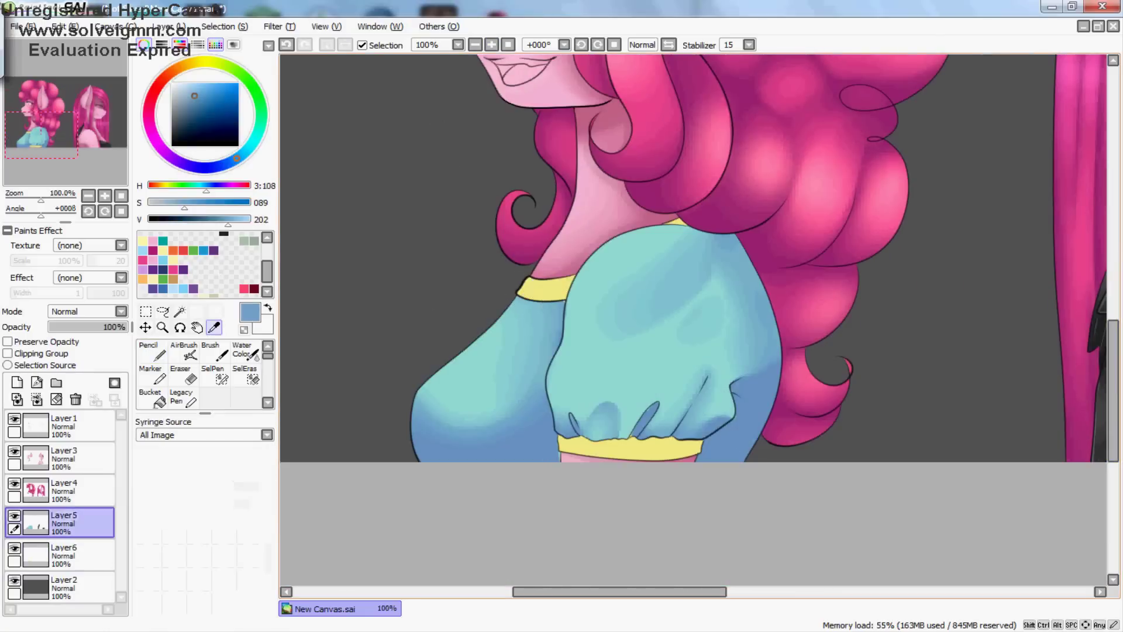
{"action": "key", "text": "c"}
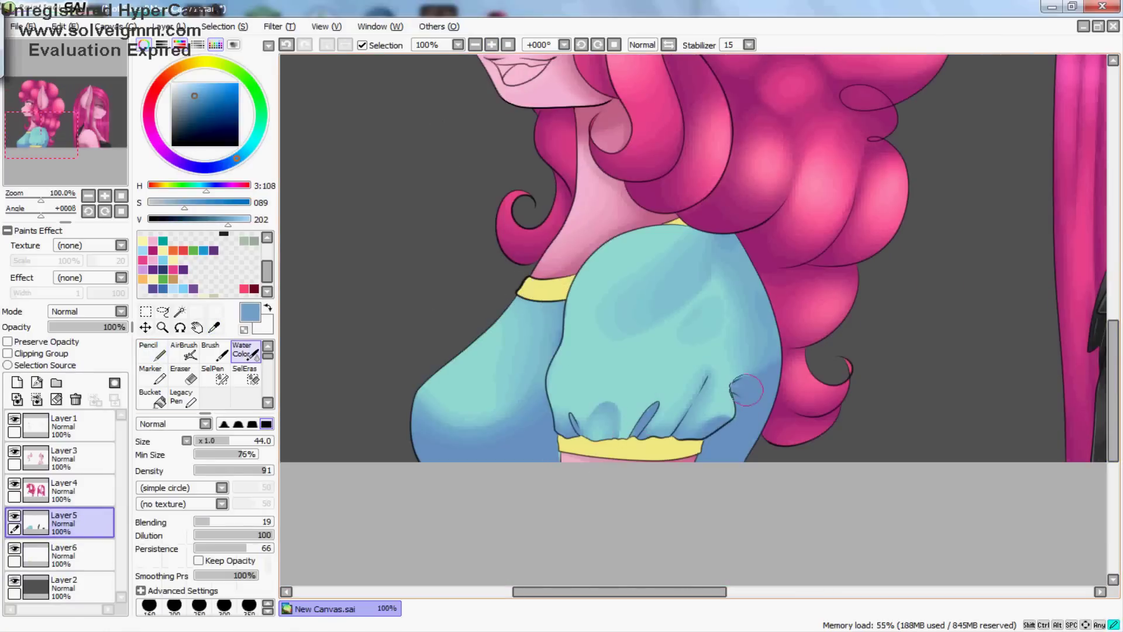
{"action": "key", "text": "ctrl+minus"}
Step: Shade the yellow collar and cuff with a darker gold and merge the clothing layers into one
{"action": "left_click", "coordinate": [64, 553]}
{"action": "key", "text": "n"}
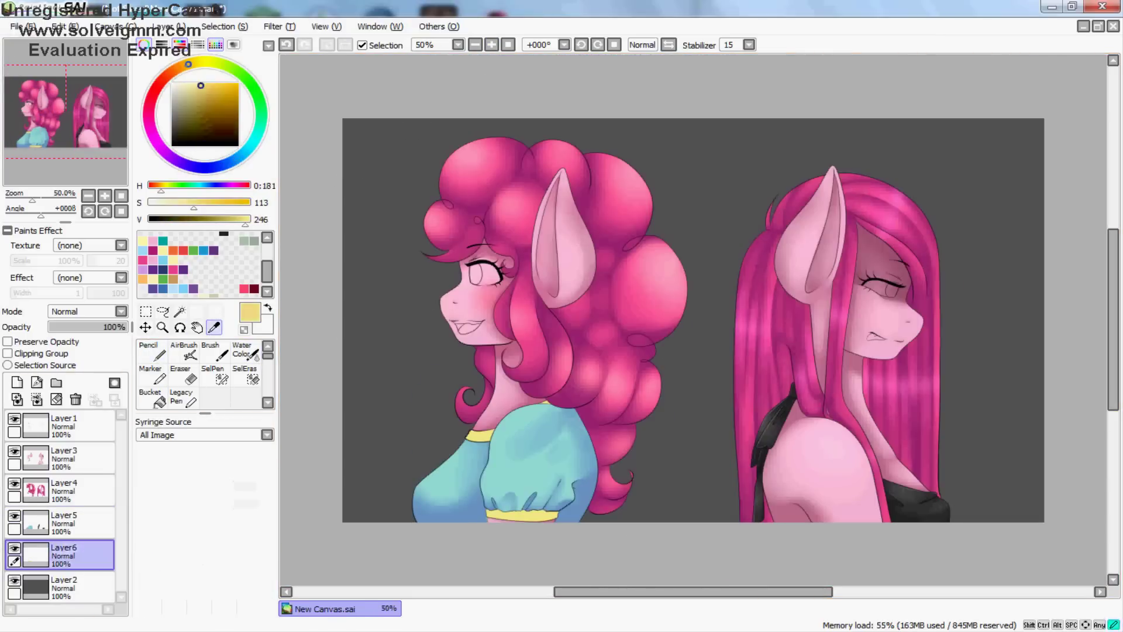
{"action": "key", "text": "ctrl+plus"}
{"action": "left_click_drag", "start_coordinate": [421, 351], "coordinate": [574, 281]}
{"action": "key", "text": "c"}
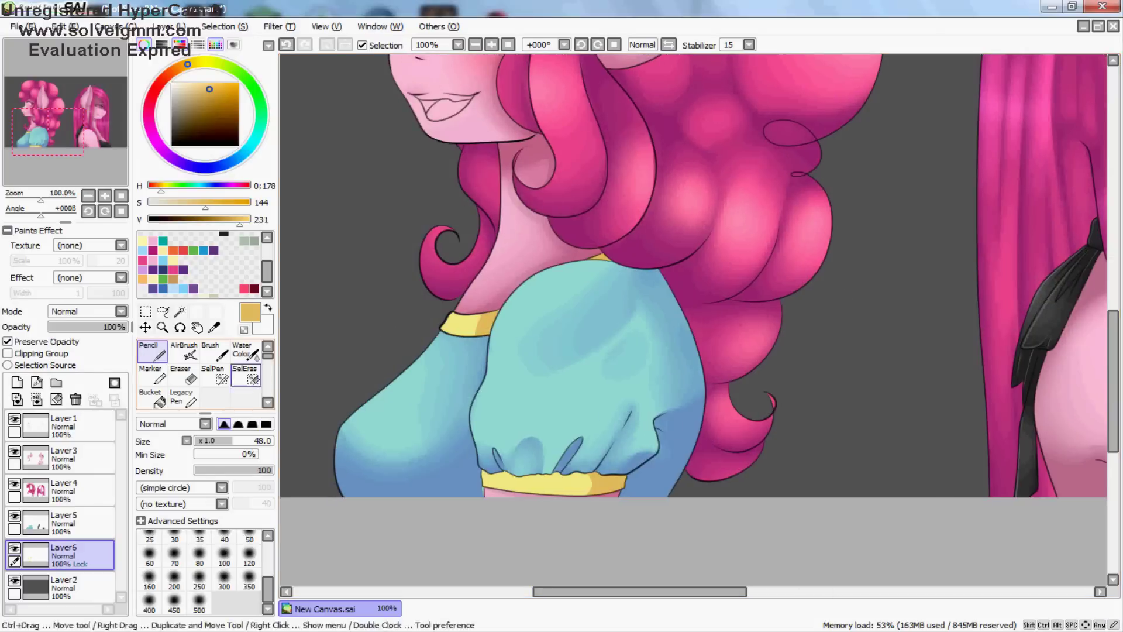
{"action": "key", "text": "ctrl+minus"}
{"action": "left_click", "coordinate": [64, 521]}
{"action": "left_click", "coordinate": [36, 399]}
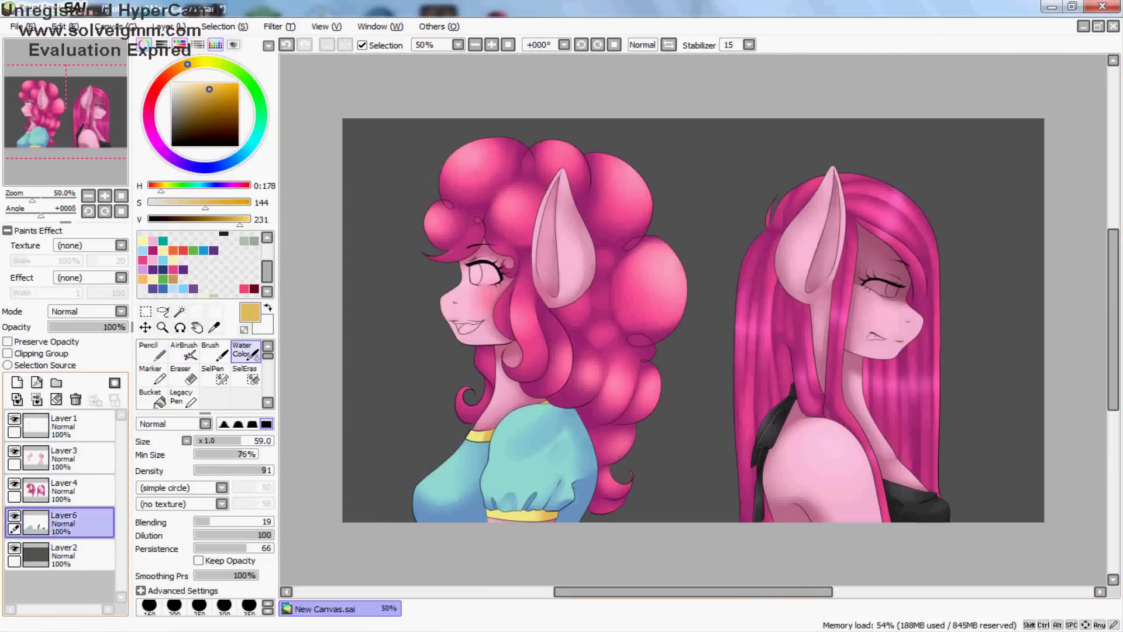
Step: Paint the whites of both ponies' eyes and the teeth on a new layer with the size 48 Pencil
{"action": "left_click", "coordinate": [64, 553]}
{"action": "left_click", "coordinate": [17, 383]}
{"action": "key", "text": "ctrl+plus"}
{"action": "key", "text": "ctrl+plus"}
{"action": "key", "text": "n"}
{"action": "mouse_move", "coordinate": [509, 246]}
{"action": "left_mouse_down"}
{"action": "mouse_move", "coordinate": [526, 223]}
{"action": "mouse_move", "coordinate": [562, 218]}
{"action": "mouse_move", "coordinate": [515, 263]}
{"action": "mouse_move", "coordinate": [527, 292]}
{"action": "left_mouse_up"}
{"action": "left_click_drag", "start_coordinate": [571, 592], "coordinate": [545, 592]}
{"action": "left_click_drag", "start_coordinate": [556, 435], "coordinate": [631, 442]}
{"action": "left_click_drag", "start_coordinate": [23, 108], "coordinate": [102, 107]}
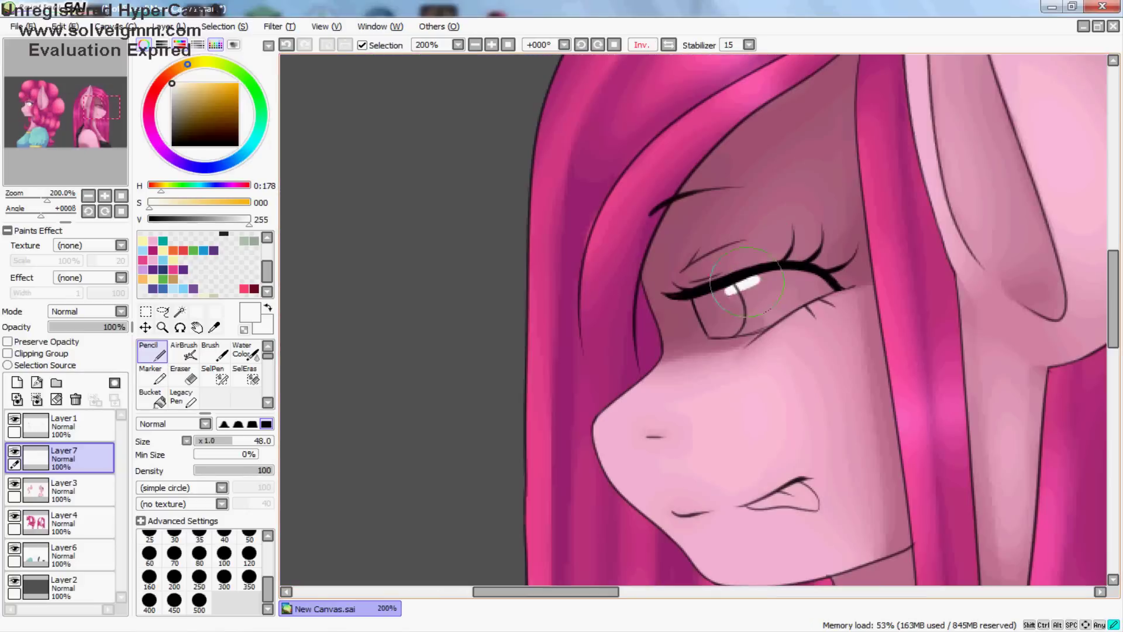
{"action": "left_click_drag", "start_coordinate": [728, 327], "coordinate": [803, 300]}
Step: Preserve the eye-white layer's opacity and shade the curly-maned pony's eye white with pale blue
{"action": "key", "text": "ctrl+minus"}
{"action": "key", "text": "ctrl+minus"}
{"action": "key", "text": "ctrl+minus"}
{"action": "left_click", "coordinate": [179, 86]}
{"action": "left_click", "coordinate": [8, 341]}
{"action": "key", "text": "ctrl+plus"}
{"action": "key", "text": "ctrl+plus"}
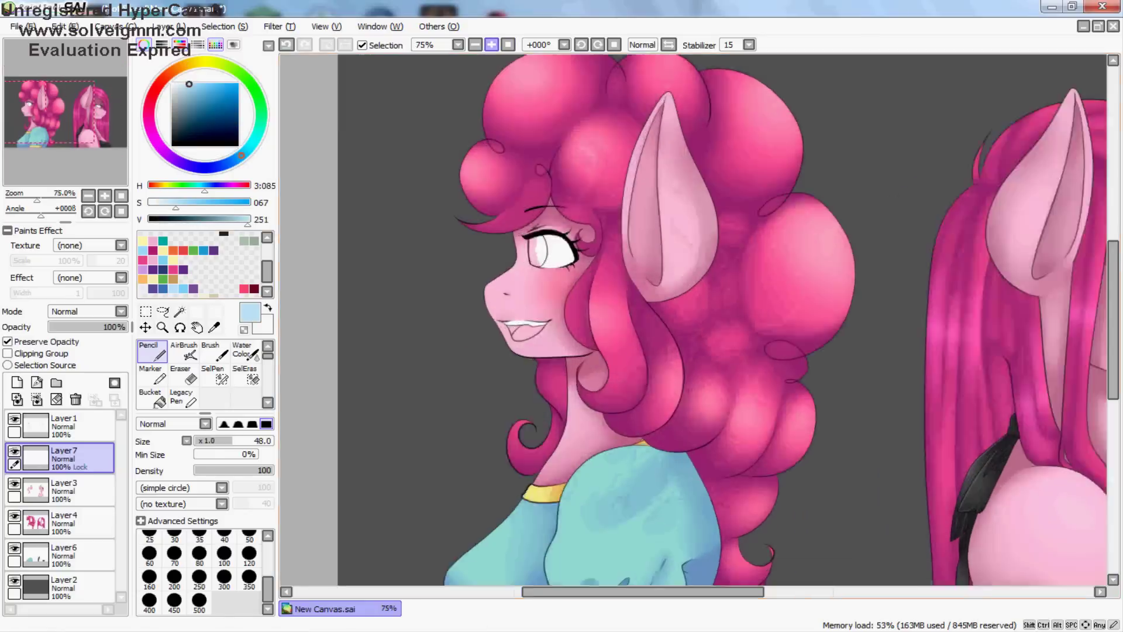
Step: Shade the straight-haired pony's eye white with a greyish mauve in place of the paler pink and blend it
{"action": "mouse_move", "coordinate": [380, 152]}
{"action": "left_mouse_down"}
{"action": "mouse_move", "coordinate": [445, 175]}
{"action": "mouse_move", "coordinate": [409, 204]}
{"action": "left_mouse_up"}
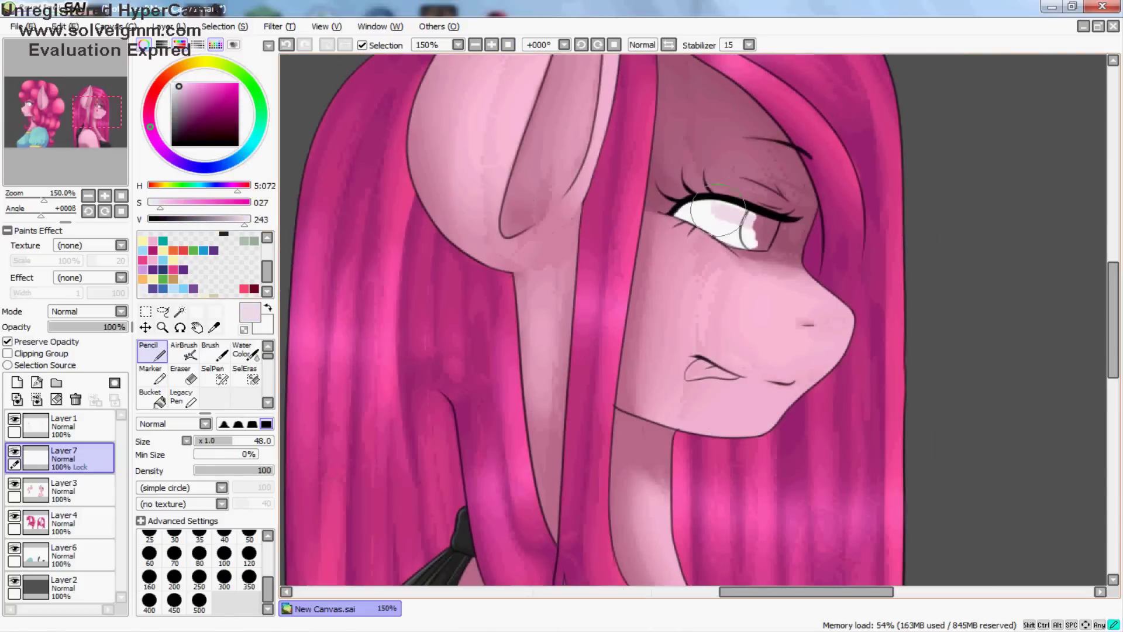
{"action": "key", "text": "ctrl+z"}
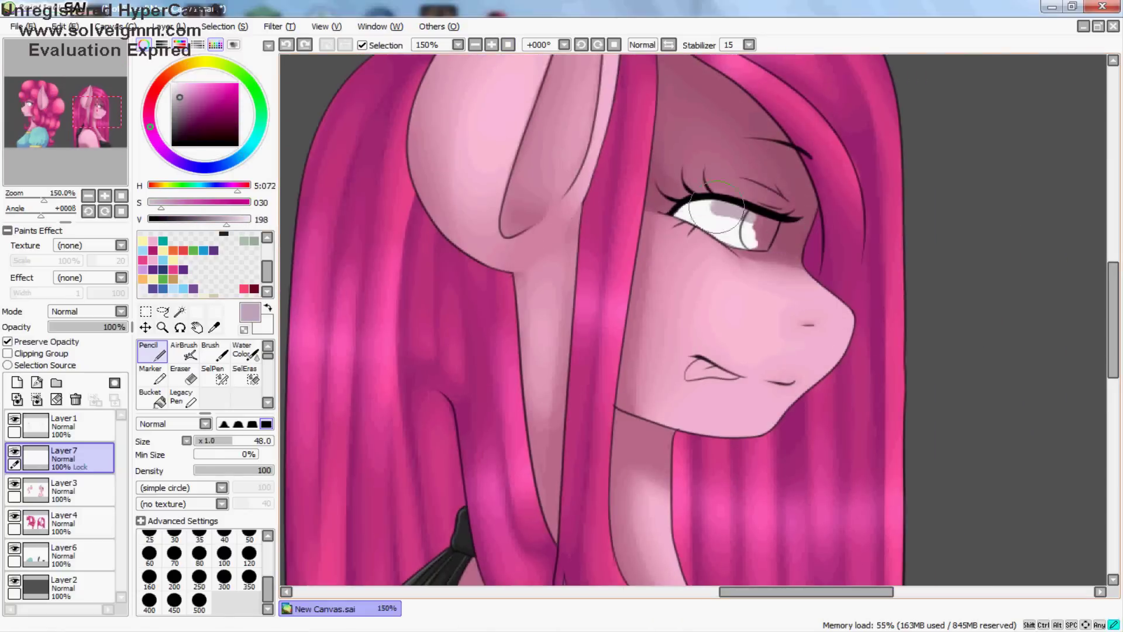
{"action": "left_click", "coordinate": [246, 351]}
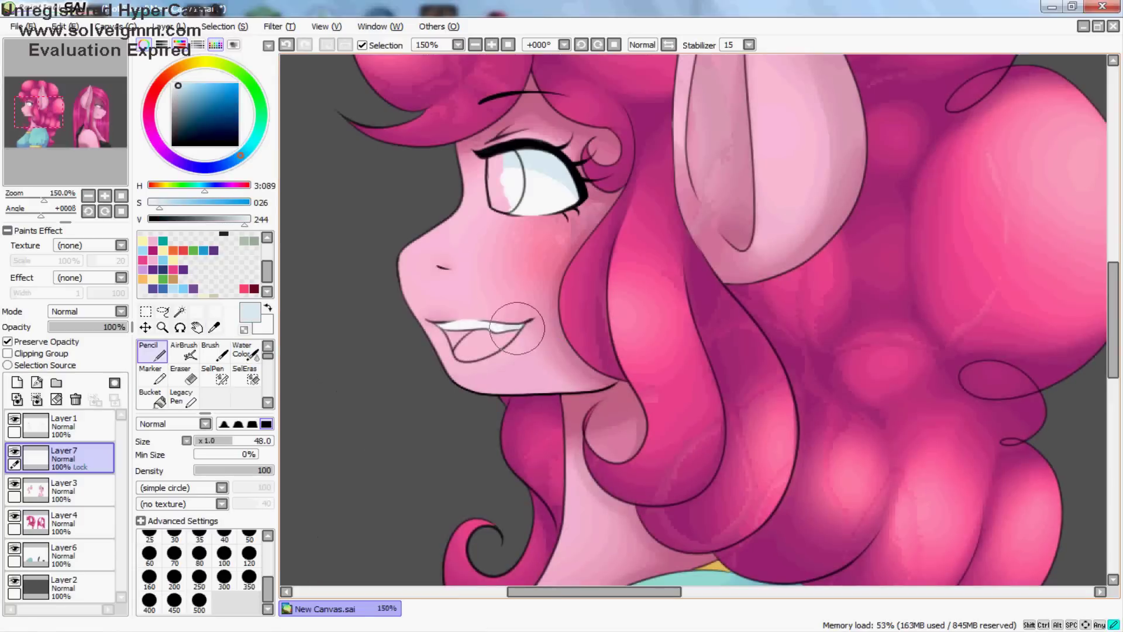
Step: Blend pale-blue shading into the curly-maned pony's teeth with the Water Color brush at sizes 59 and 25
{"action": "key", "text": "b"}
{"action": "left_click", "coordinate": [468, 328], "text": "alt"}
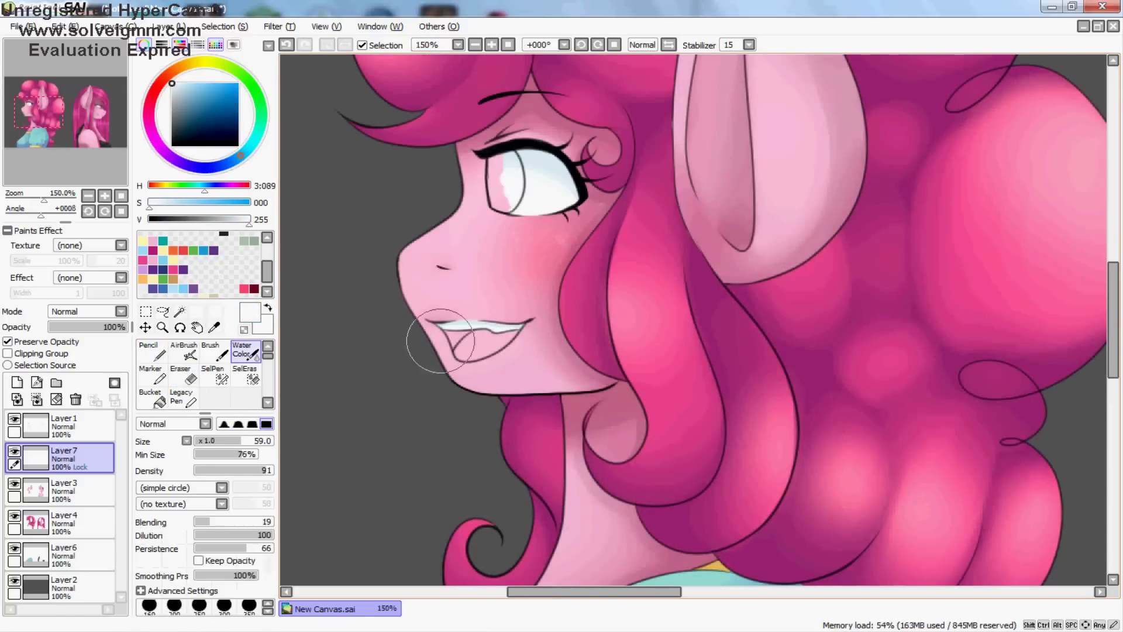
{"action": "key", "text": "c"}
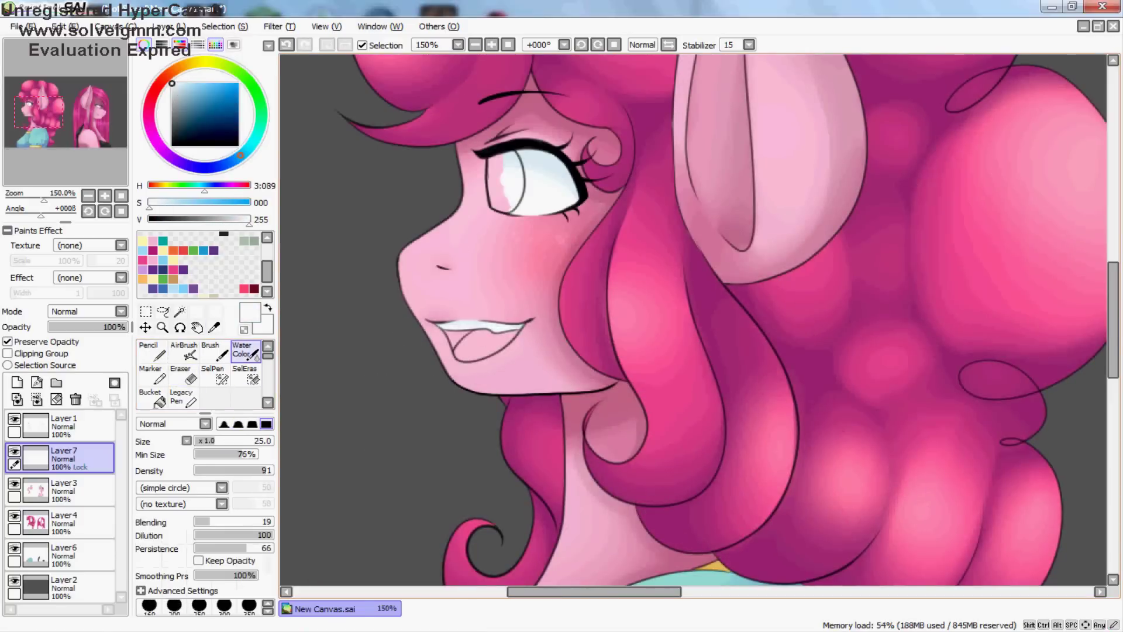
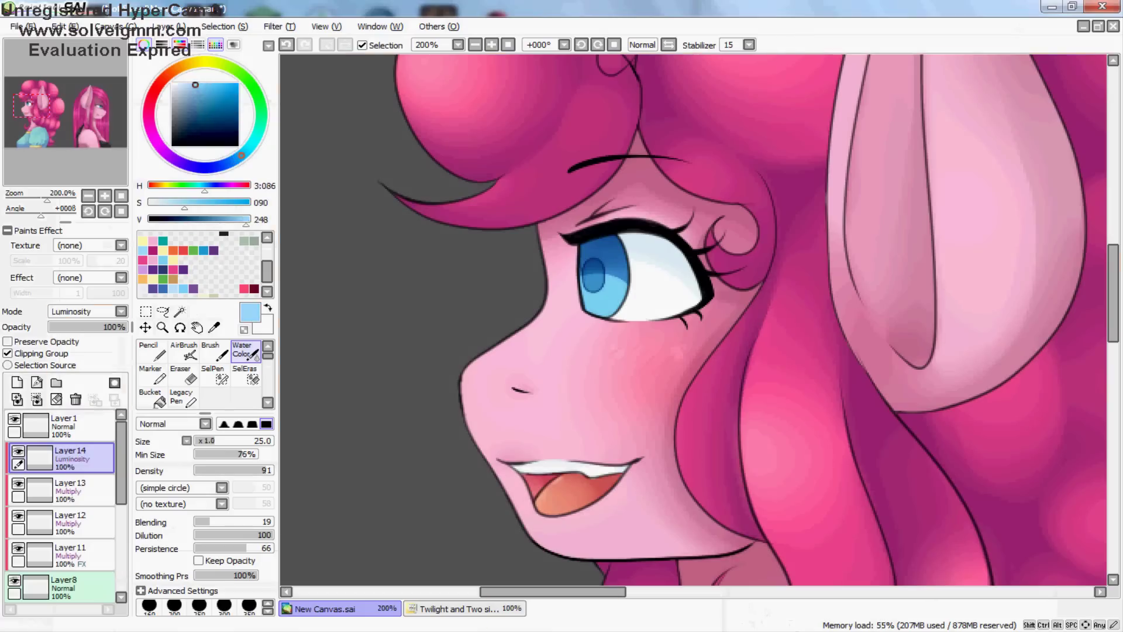
Step: Airbrush bright reflections low in both ponies' irises on the Luminosity layer, blend and trim them, and set the layer to 54% opacity
{"action": "key", "text": "e"}
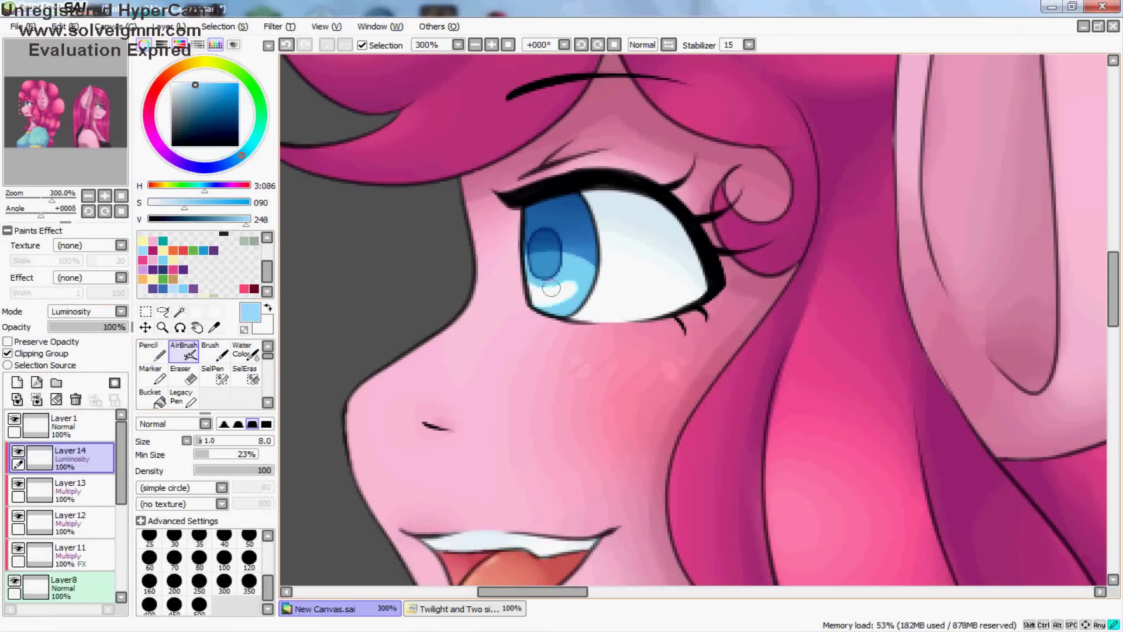
{"action": "left_click_drag", "start_coordinate": [555, 292], "coordinate": [530, 271]}
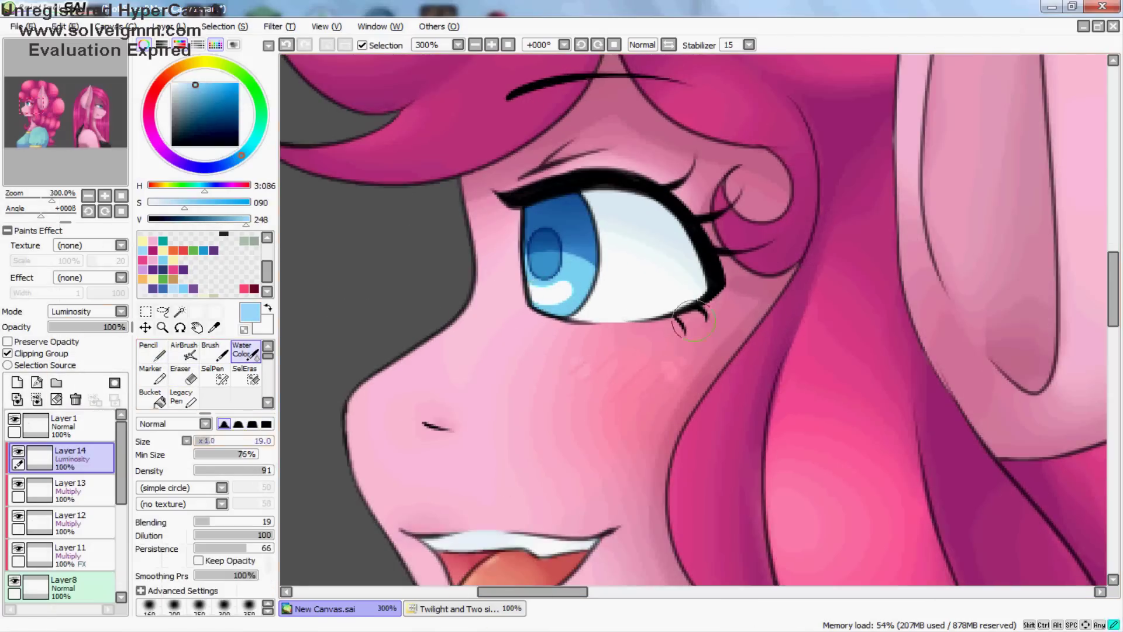
{"action": "key", "text": "n"}
{"action": "key", "text": "c"}
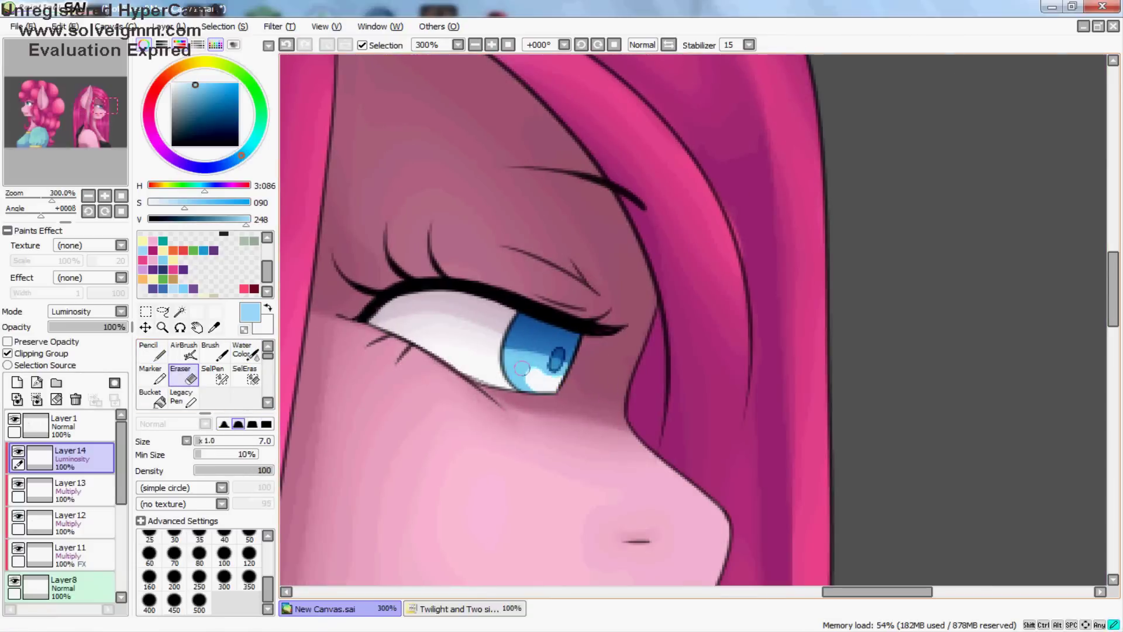
{"action": "key", "text": "minus"}
{"action": "key", "text": "minus"}
{"action": "key", "text": "minus"}
{"action": "key", "text": "plus"}
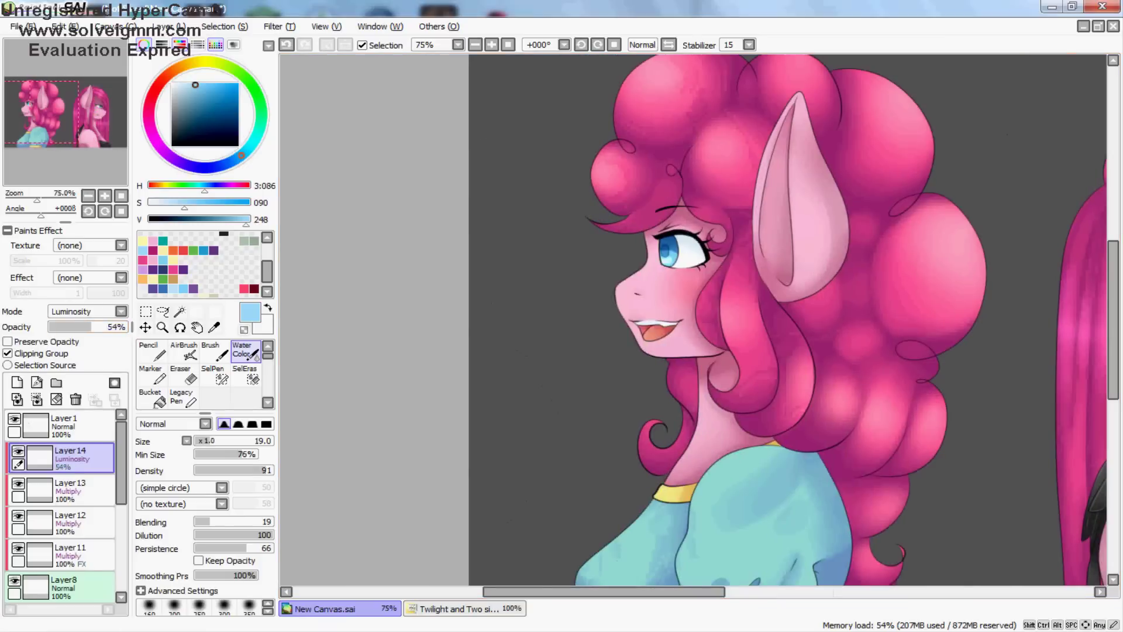
Step: Add finer glints low in both irises on a new clipped Luminosity layer and reduce the earlier reflection layer to 34% opacity
{"action": "key", "text": "n"}
{"action": "key", "text": "plus"}
{"action": "key", "text": "plus"}
{"action": "scroll", "coordinate": [579, 424], "scroll_direction": "up", "scroll_amount": 5}
{"action": "key", "text": "c"}
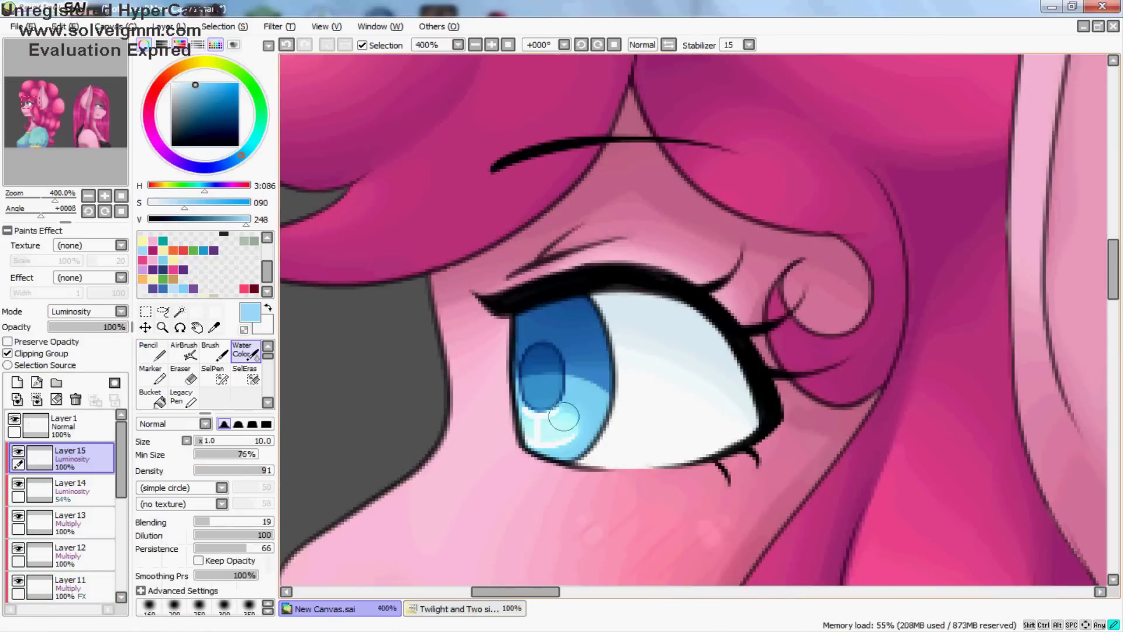
{"action": "key", "text": "minus"}
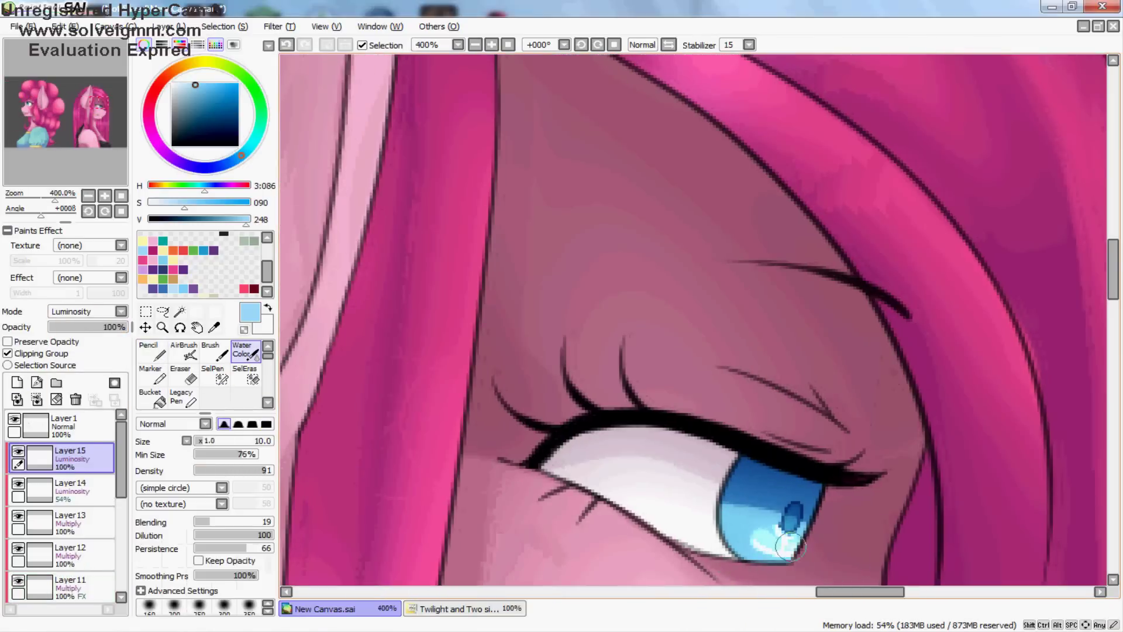
{"action": "left_click", "coordinate": [475, 45]}
{"action": "left_click", "coordinate": [475, 45]}
{"action": "key", "text": "plus"}
{"action": "key", "text": "minus"}
{"action": "key", "text": "n"}
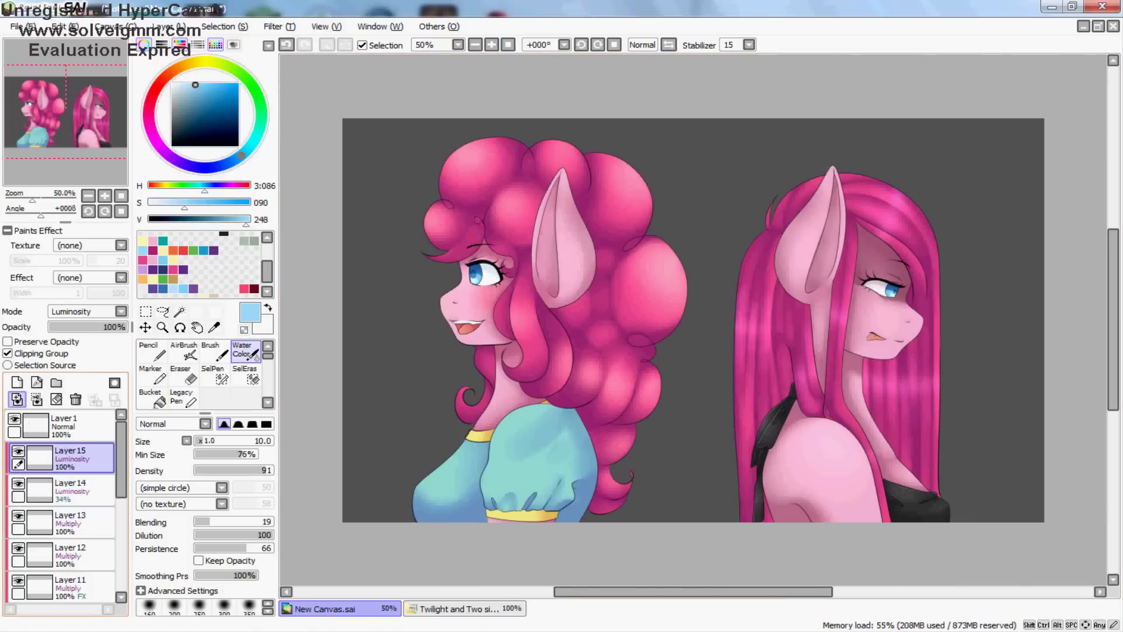
Step: Airbrush white catchlights in both ponies' eyes on a new clipped Normal layer
{"action": "key", "text": "a"}
{"action": "scroll", "coordinate": [546, 161], "scroll_direction": "up", "scroll_amount": 2}
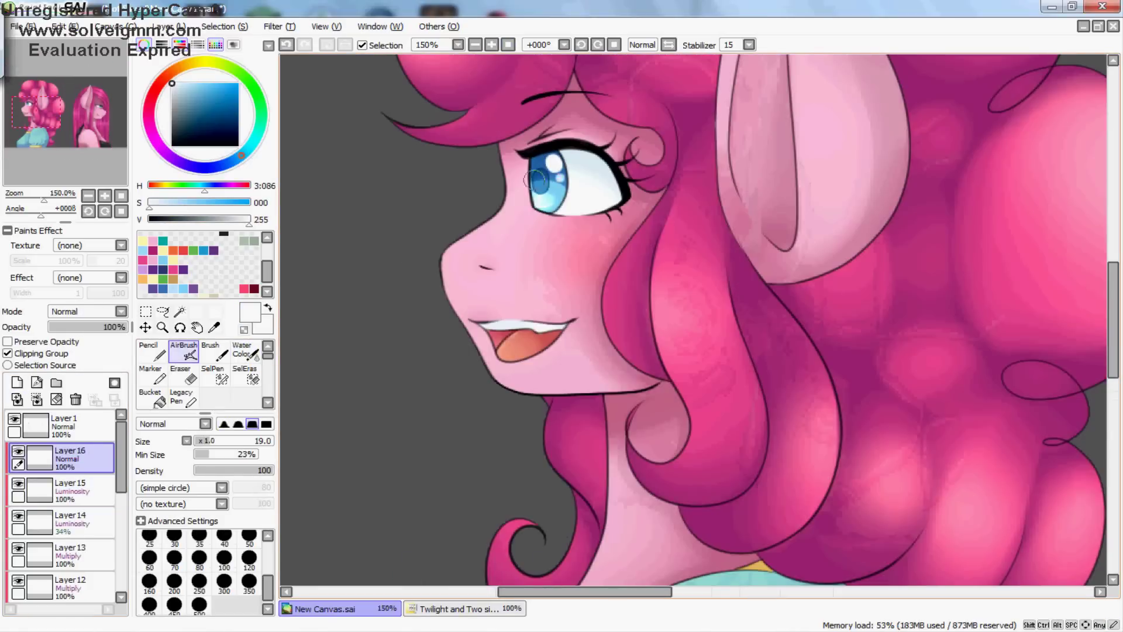
{"action": "key", "text": "h"}
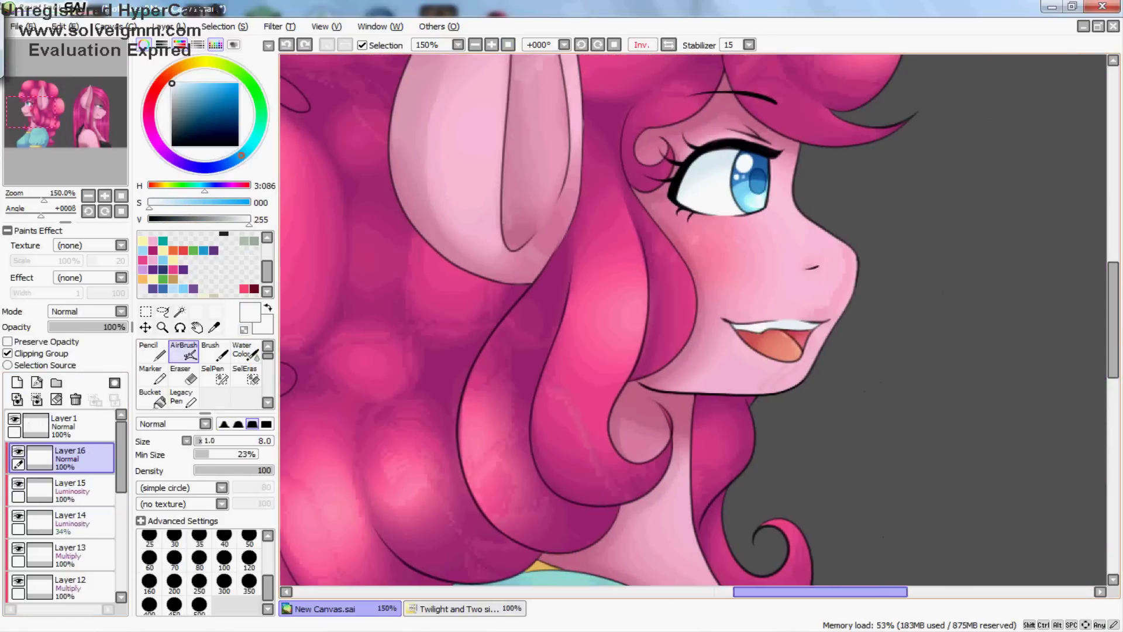
{"action": "key", "text": "b"}
{"action": "key", "text": "a"}
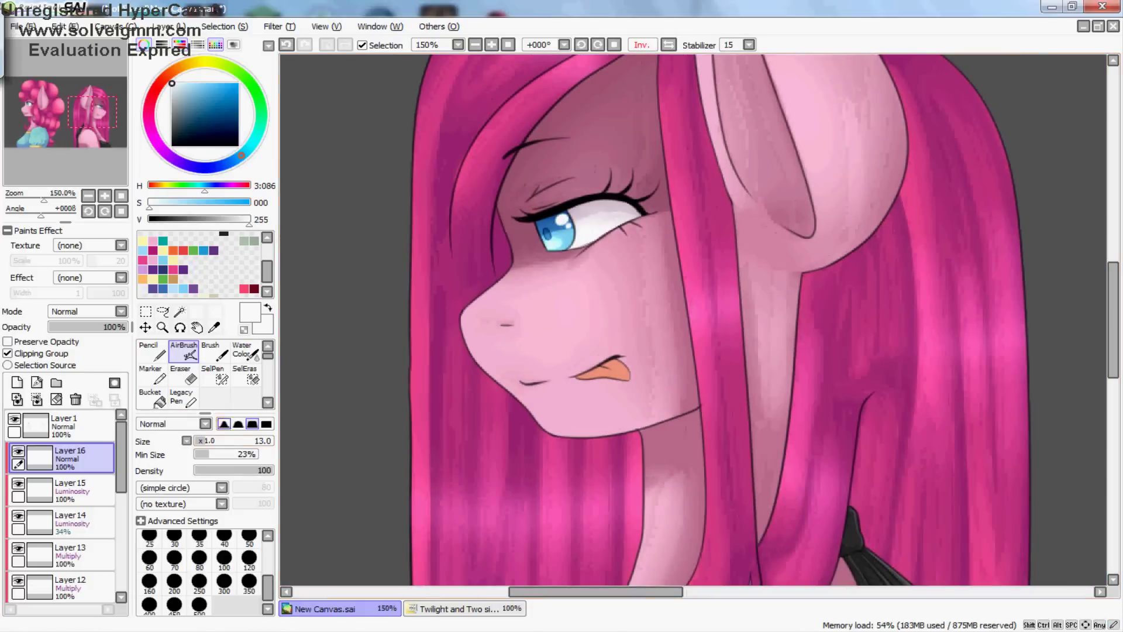
Step: Merge the eye detail layers and airbrush red shading inside the straight-haired pony's mouth on a clipped layer, blending it with Water Color
{"action": "key", "text": "w"}
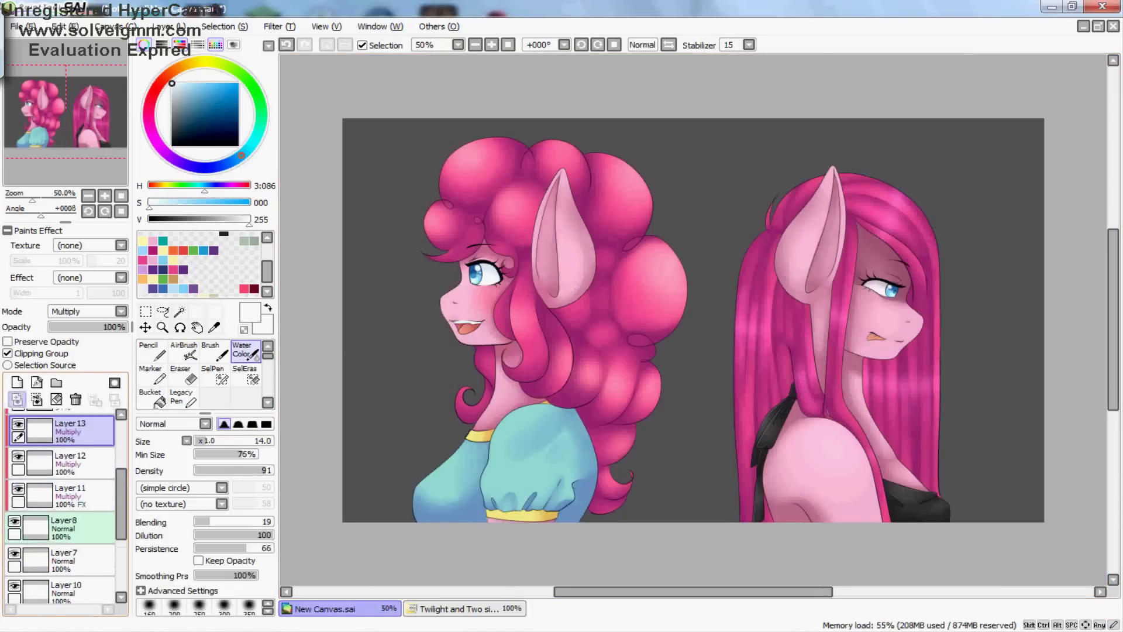
{"action": "left_click", "coordinate": [65, 465]}
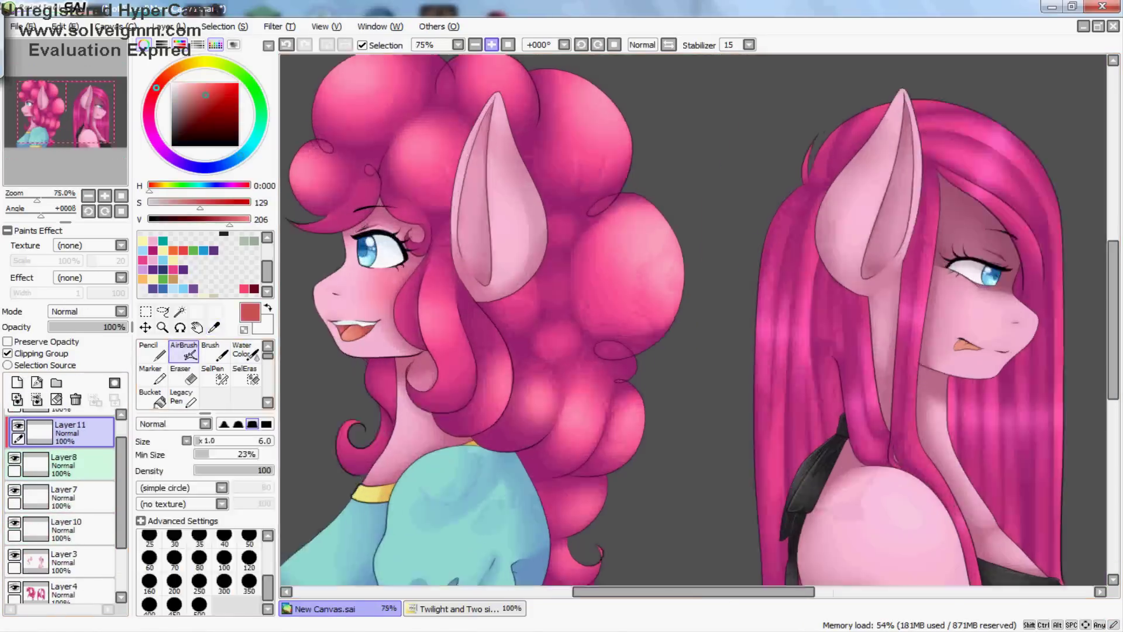
{"action": "scroll", "coordinate": [966, 293], "scroll_direction": "up", "scroll_amount": 2}
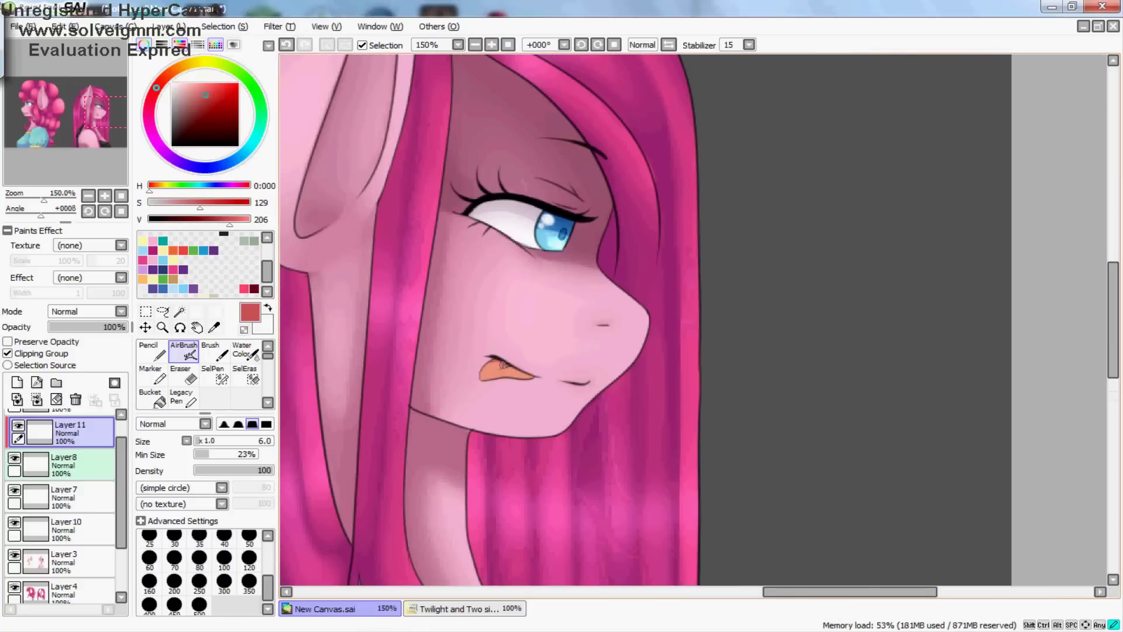
{"action": "key", "text": "w"}
{"action": "scroll", "coordinate": [693, 319], "scroll_direction": "down", "scroll_amount": 3}
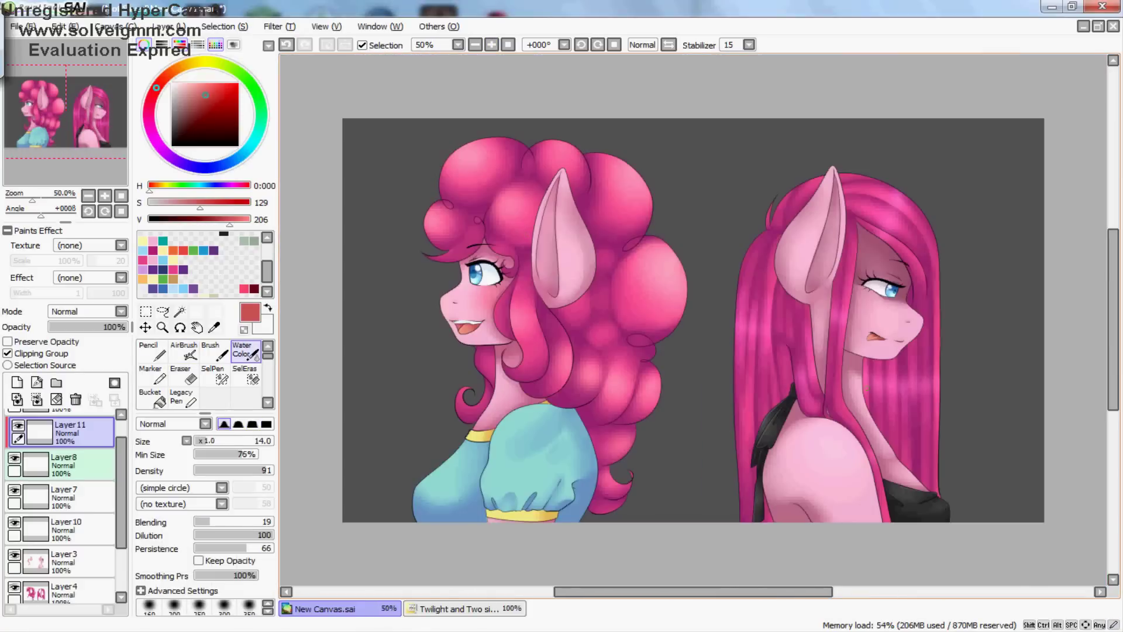
Step: Merge the mouth shading down and airbrush a salmon highlight on the straight-haired pony's tongue at size 6
{"action": "key", "text": "ctrl+z"}
{"action": "scroll", "coordinate": [480, 281], "scroll_direction": "up", "scroll_amount": 3}
{"action": "key", "text": "a"}
{"action": "scroll", "coordinate": [848, 328], "scroll_direction": "up", "scroll_amount": 4}
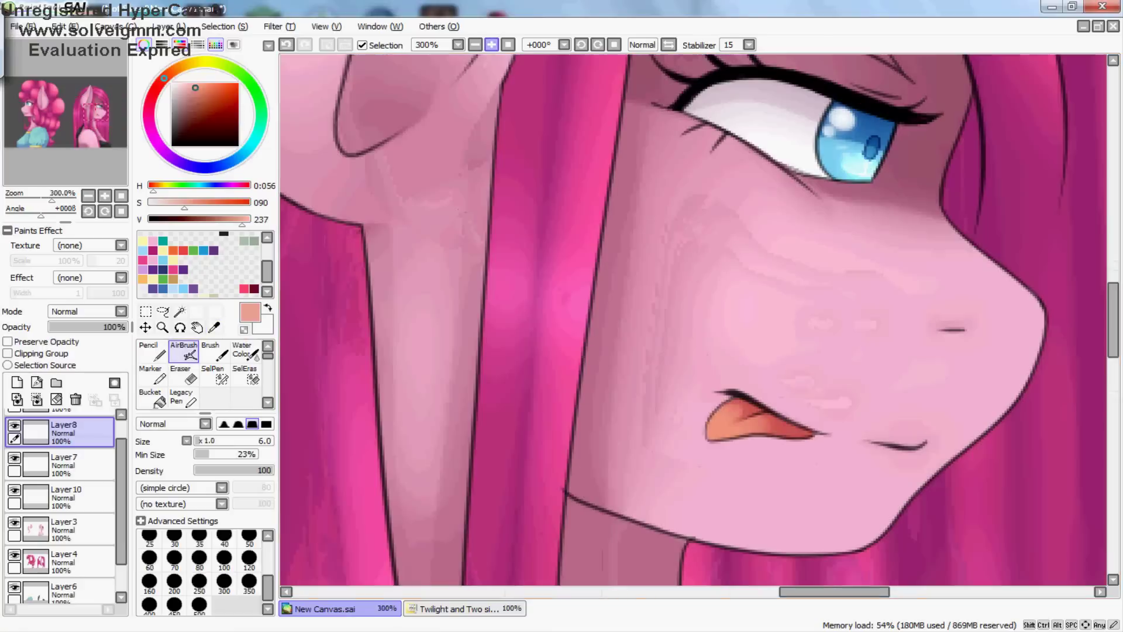
{"action": "scroll", "coordinate": [848, 328], "scroll_direction": "up", "scroll_amount": 2}
{"action": "scroll", "coordinate": [693, 319], "scroll_direction": "down", "scroll_amount": 5}
{"action": "key", "text": "ctrl+y"}
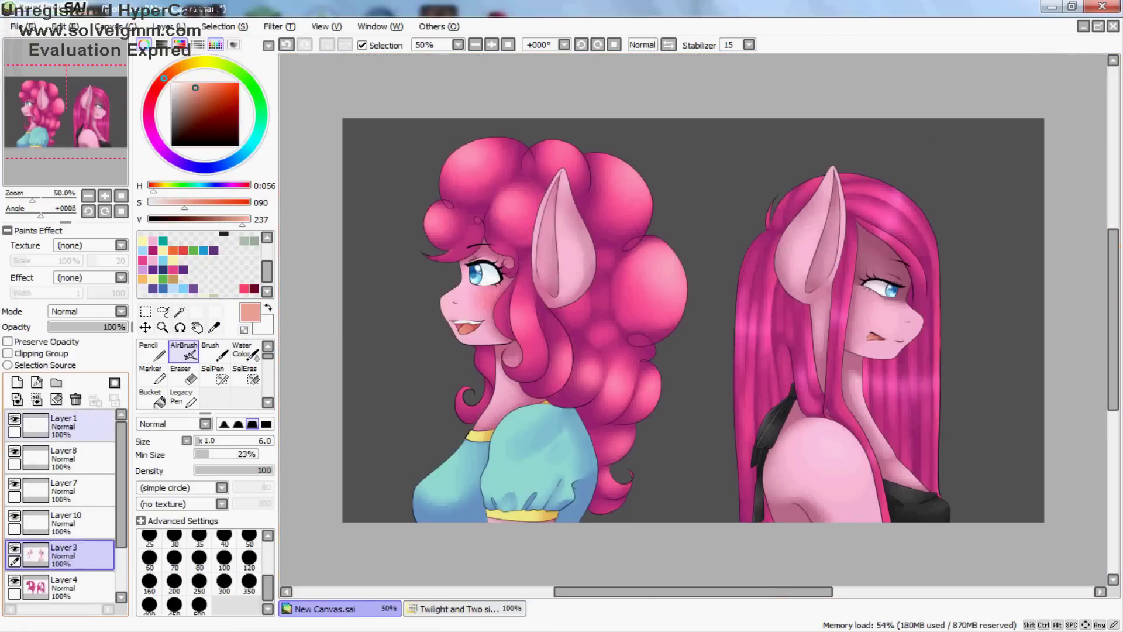
Step: Paint dark-red drips from the straight-haired pony's mouth and a dripping cheek splatter with the size 12 Brush on a new Multiply layer
{"action": "key", "text": "b"}
{"action": "key", "text": "x"}
{"action": "scroll", "coordinate": [690, 353], "scroll_direction": "up", "scroll_amount": 4}
{"action": "left_click", "coordinate": [685, 281], "text": "alt"}
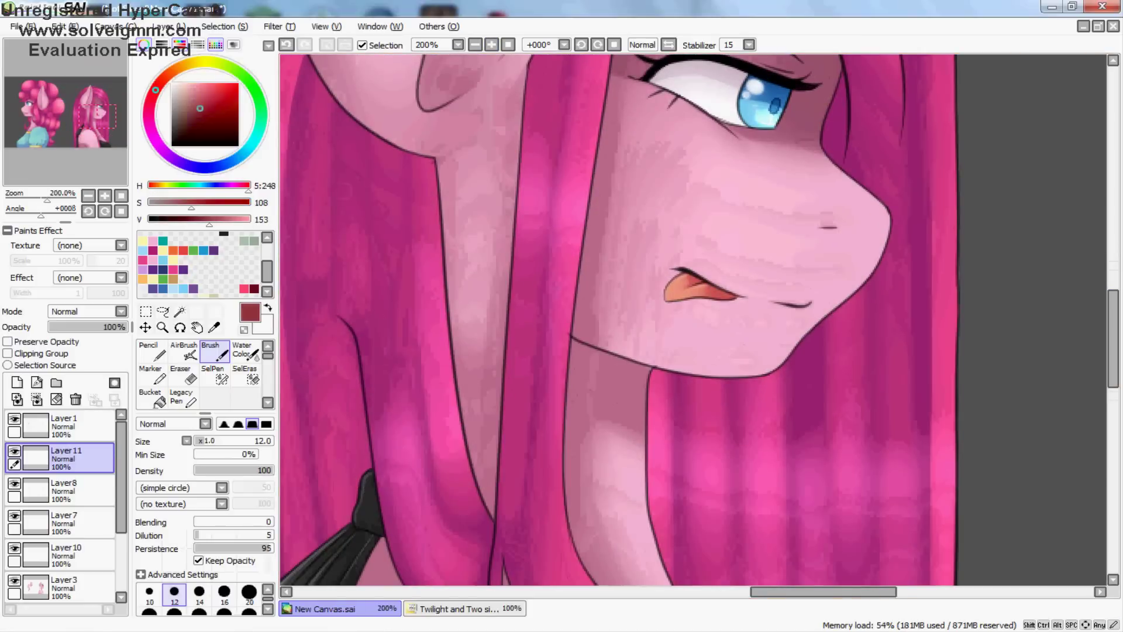
{"action": "left_click_drag", "start_coordinate": [661, 295], "coordinate": [663, 336]}
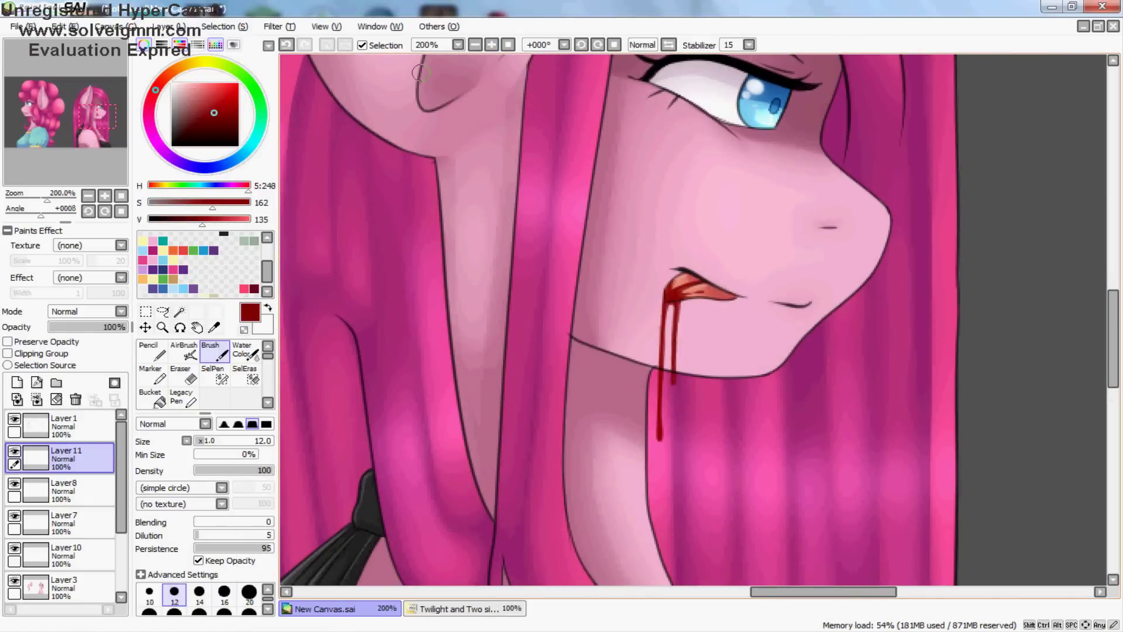
{"action": "scroll", "coordinate": [472, 61], "scroll_direction": "up", "scroll_amount": 3}
{"action": "left_click_drag", "start_coordinate": [641, 240], "coordinate": [643, 245]}
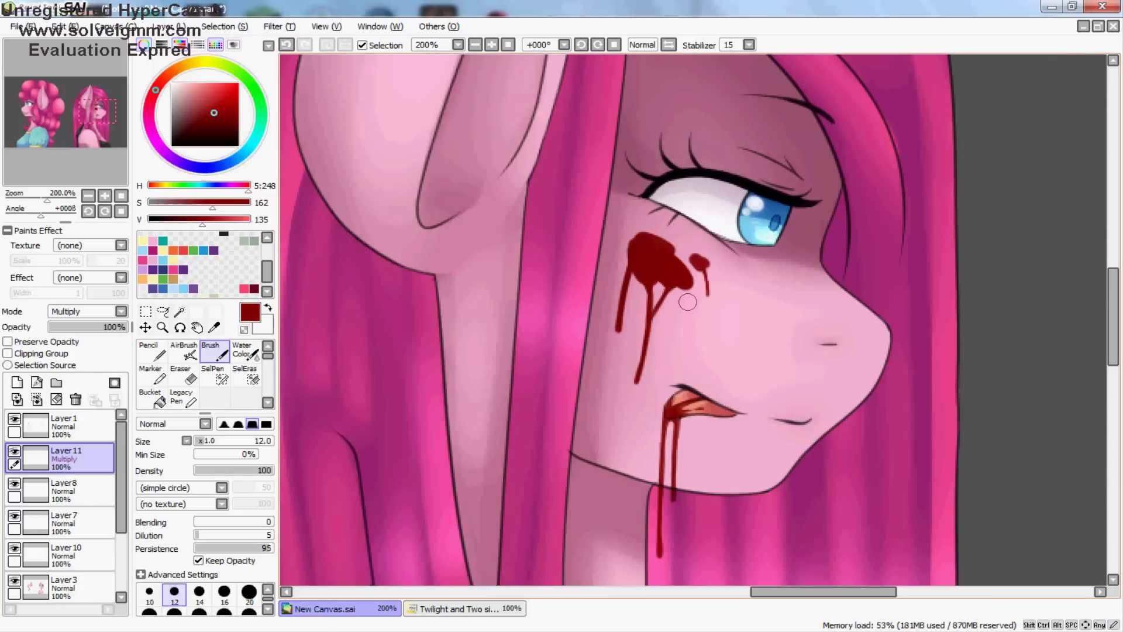
Step: Paint dark-red slashes across the bridge of the straight-haired pony's muzzle, checking them in the mirrored view
{"action": "key", "text": "h"}
{"action": "left_click_drag", "start_coordinate": [564, 268], "coordinate": [589, 265]}
{"action": "key", "text": "h"}
{"action": "mouse_move", "coordinate": [813, 269]}
{"action": "left_mouse_down"}
{"action": "mouse_move", "coordinate": [728, 300]}
{"action": "mouse_move", "coordinate": [761, 297]}
{"action": "left_mouse_up"}
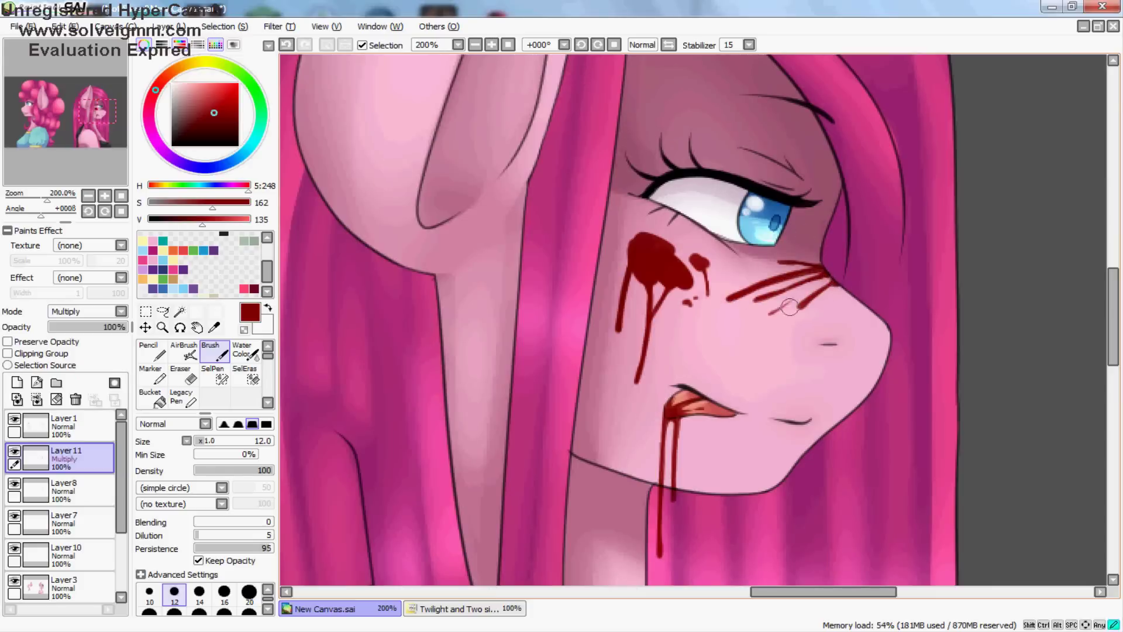
{"action": "left_click", "coordinate": [508, 44]}
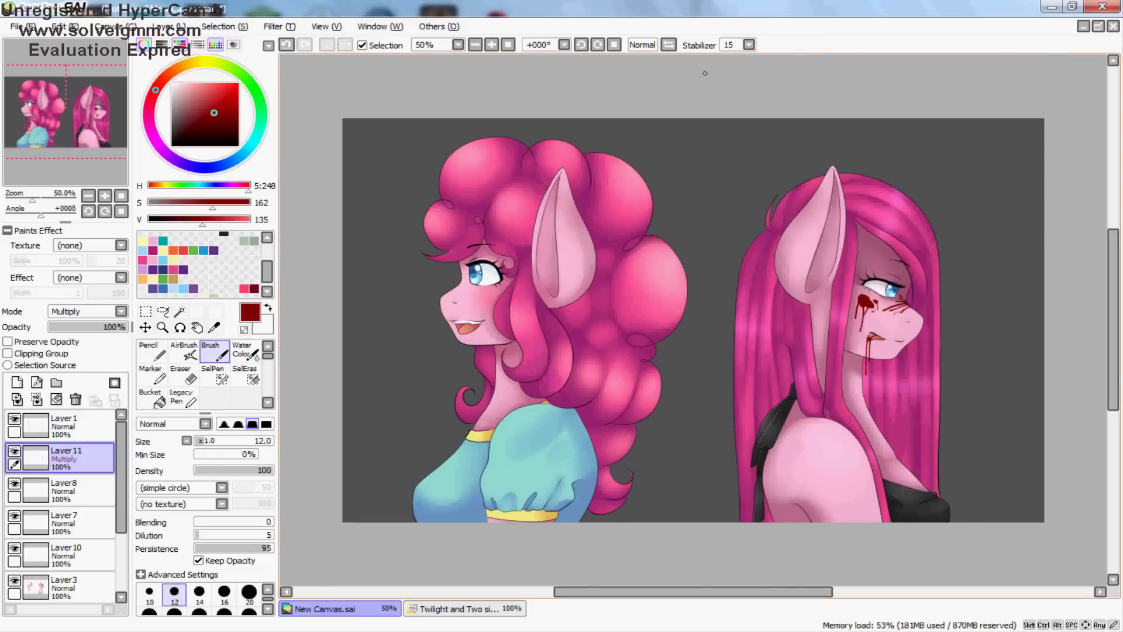
Step: Shade the blood on the straight-haired pony's face with opacity preserved, using the size 10 AirBrush and size 14 Water Color
{"action": "scroll", "coordinate": [708, 252], "scroll_direction": "up", "scroll_amount": 3}
{"action": "key", "text": "a"}
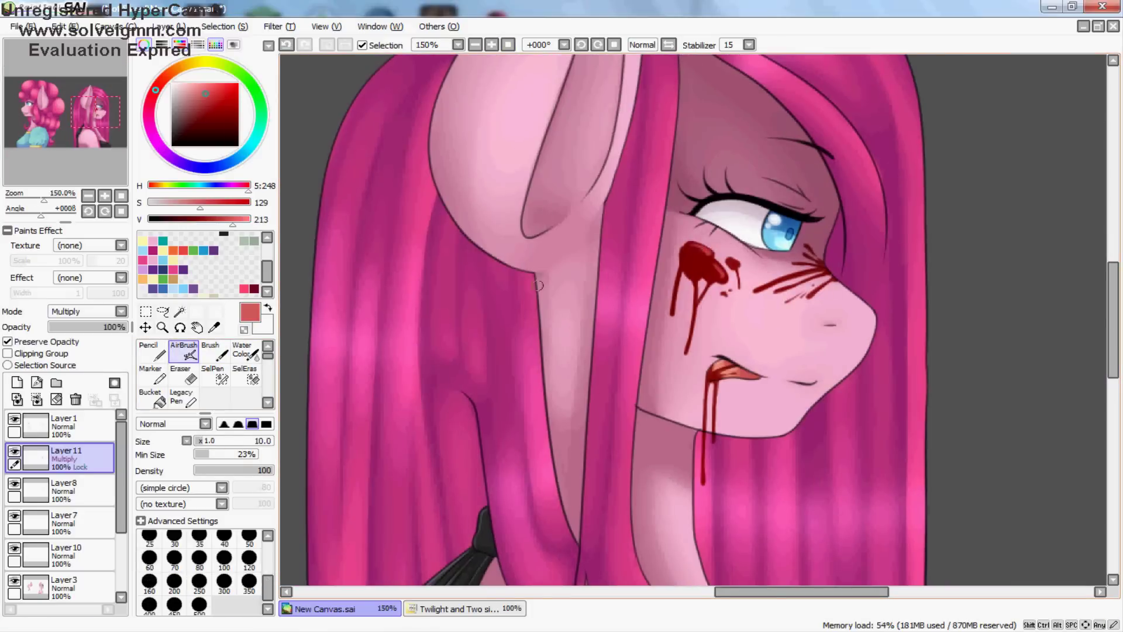
{"action": "key", "text": "c"}
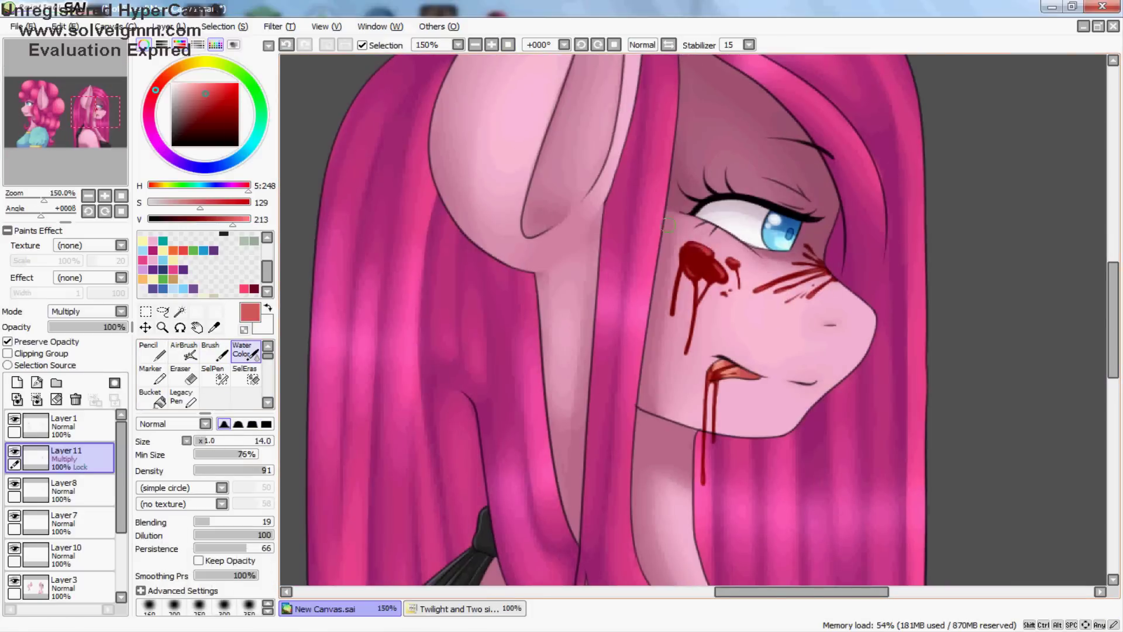
{"action": "scroll", "coordinate": [719, 371], "scroll_direction": "down", "scroll_amount": 3}
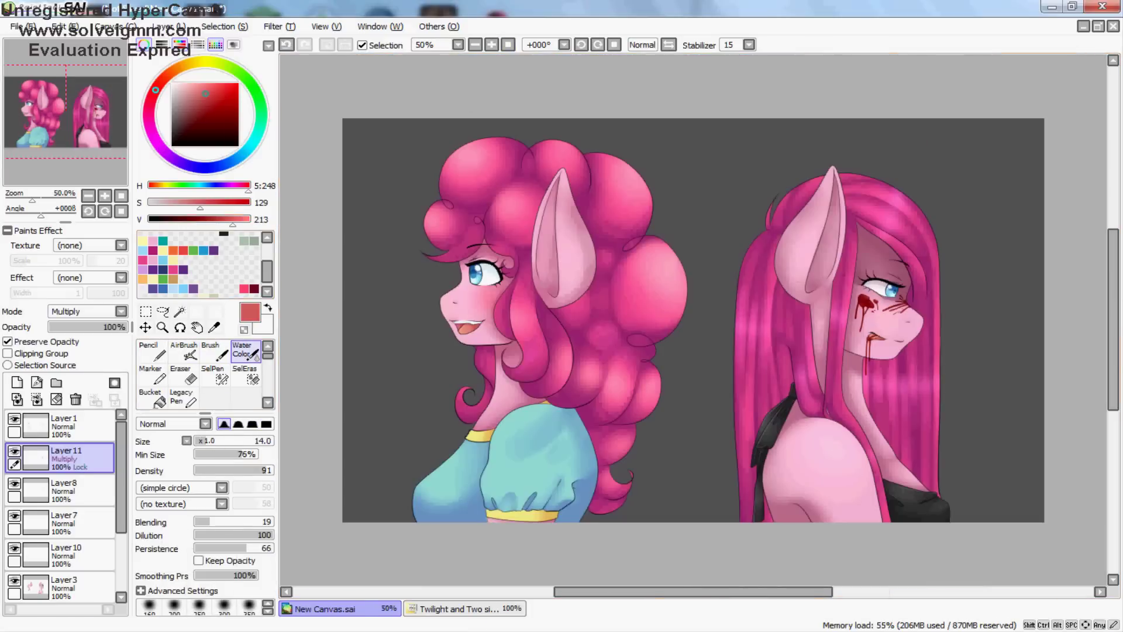
{"action": "left_click", "coordinate": [865, 338], "text": "alt"}
{"action": "scroll", "coordinate": [583, 253], "scroll_direction": "up", "scroll_amount": 3}
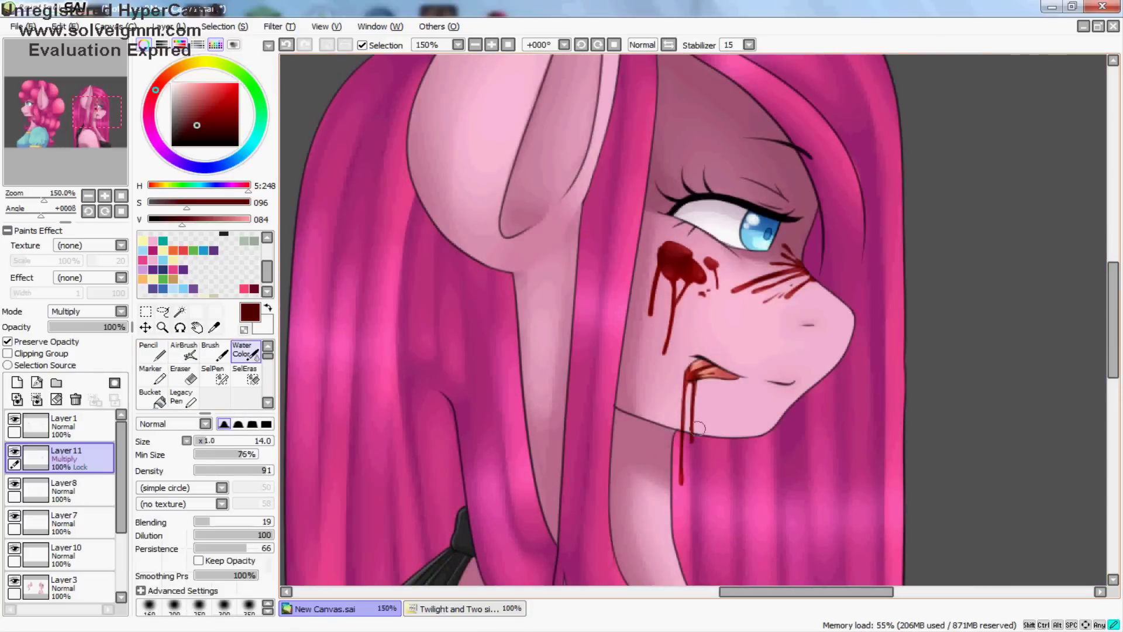
{"action": "scroll", "coordinate": [486, 56], "scroll_direction": "down", "scroll_amount": 3}
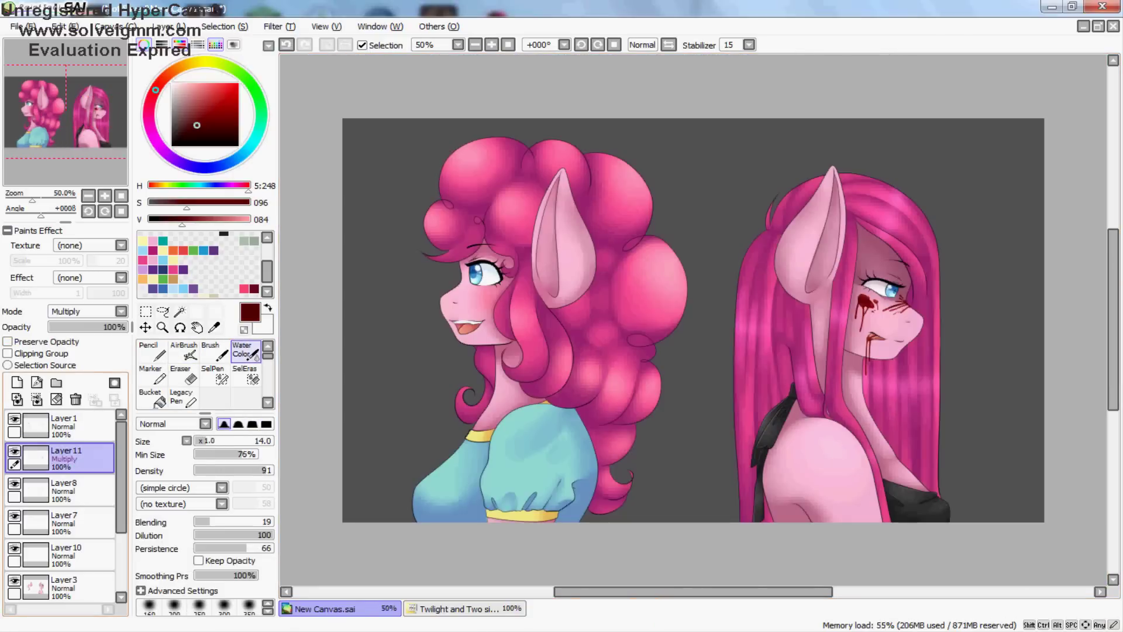
Step: Airbrush dark-red shadows around the straight-haired pony's cheek splatter and muzzle slashes on a new Multiply layer at size 36
{"action": "left_click", "coordinate": [17, 382]}
{"action": "left_click", "coordinate": [120, 311]}
{"action": "left_click", "coordinate": [76, 328]}
{"action": "left_click", "coordinate": [184, 350]}
{"action": "scroll", "coordinate": [564, 283], "scroll_direction": "up", "scroll_amount": 3}
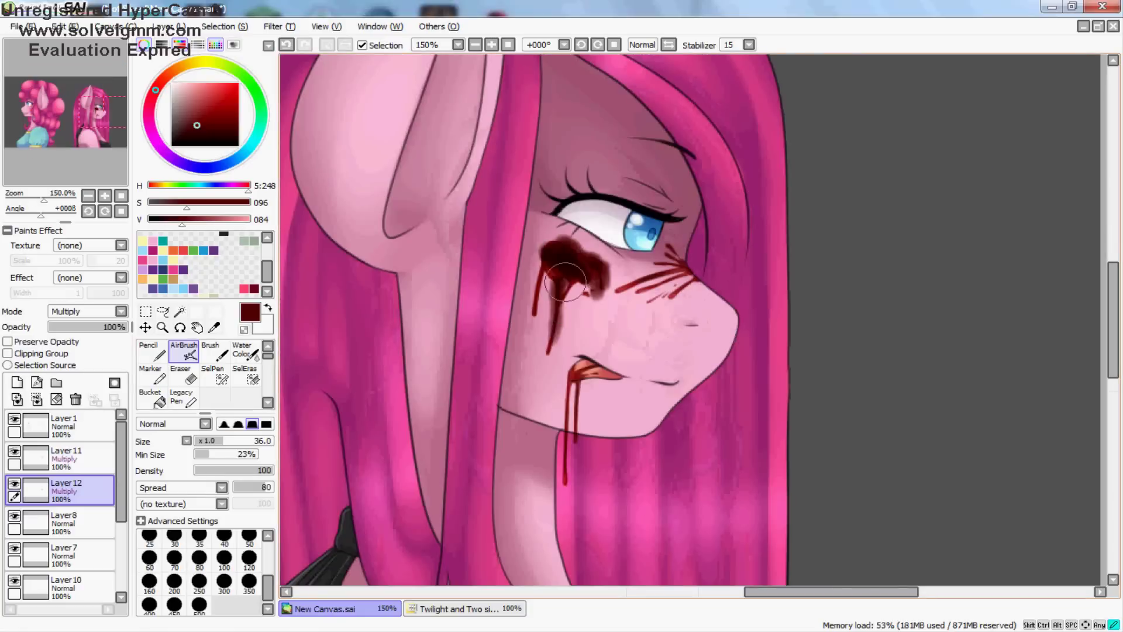
{"action": "mouse_move", "coordinate": [564, 282]}
{"action": "left_mouse_down"}
{"action": "mouse_move", "coordinate": [579, 351]}
{"action": "mouse_move", "coordinate": [690, 275]}
{"action": "mouse_move", "coordinate": [702, 246]}
{"action": "left_mouse_up"}
Step: Lower the blood shadow layer's opacity to 51%, soften it with size 42 Water Color, and clean it up with the size 7 Eraser
{"action": "left_click_drag", "start_coordinate": [124, 326], "coordinate": [88, 327]}
{"action": "left_click", "coordinate": [244, 351]}
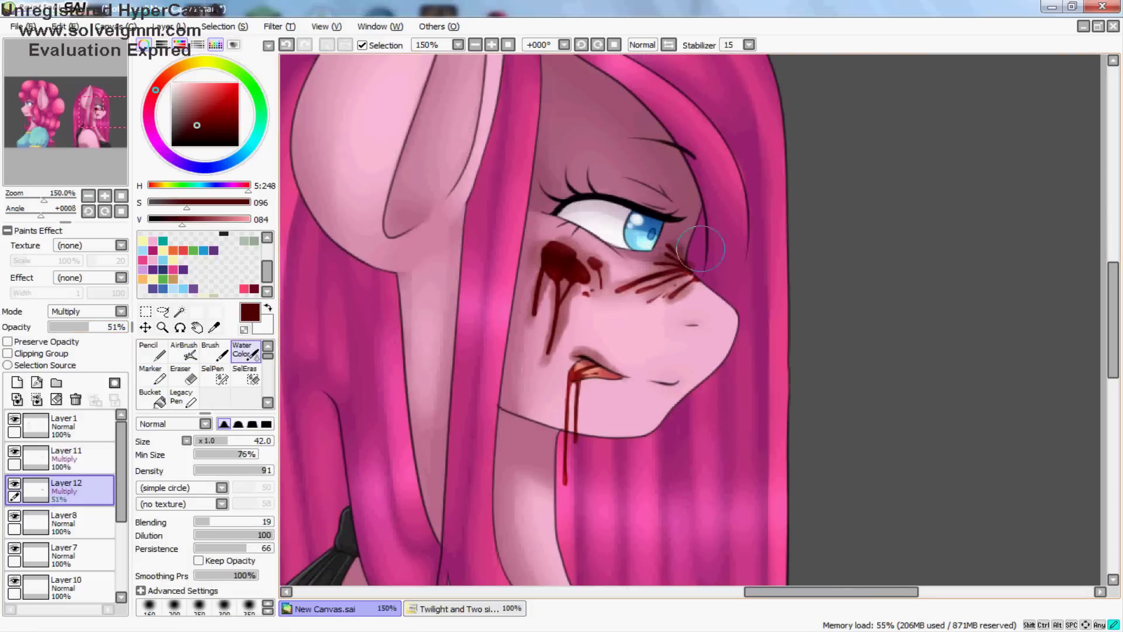
{"action": "key", "text": "e"}
{"action": "scroll", "coordinate": [406, 449], "scroll_direction": "down", "scroll_amount": 3}
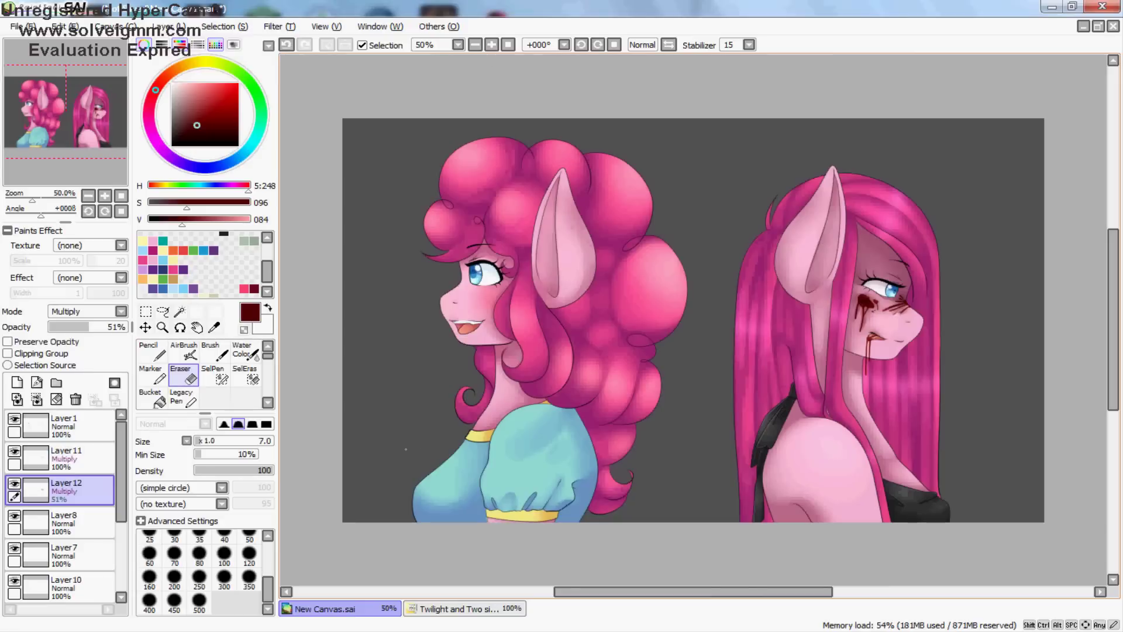
Step: Paint a black vertical band between the two ponies with the size 500 Pencil on a new top layer, checking it mirrored
{"action": "left_click", "coordinate": [17, 383]}
{"action": "left_click", "coordinate": [152, 351]}
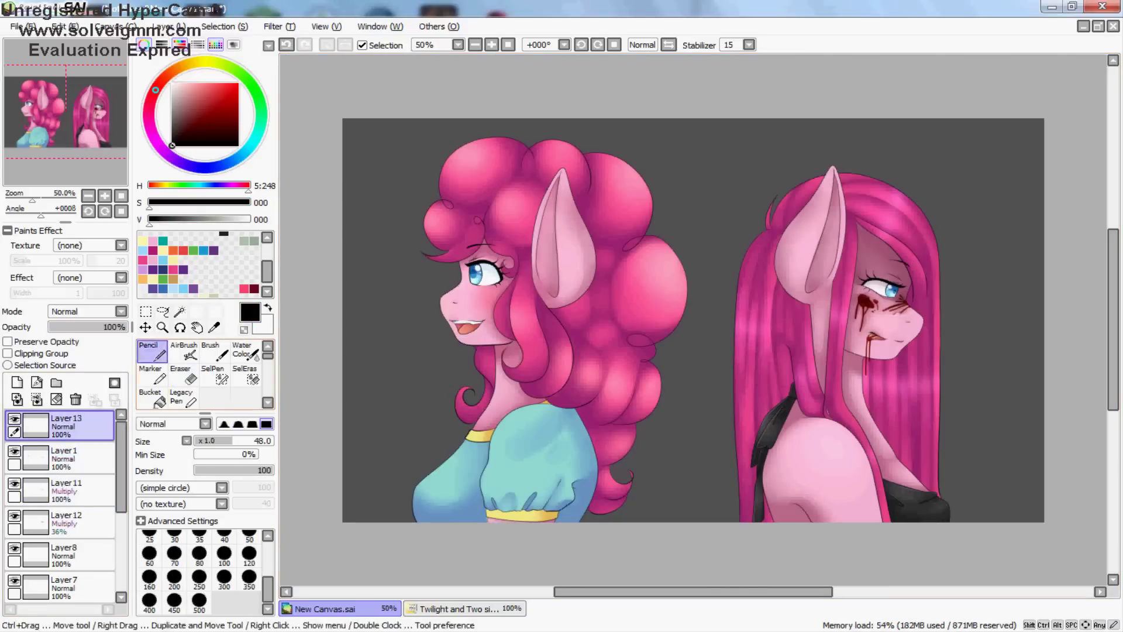
{"action": "mouse_move", "coordinate": [681, 123]}
{"action": "left_mouse_down"}
{"action": "mouse_move", "coordinate": [670, 141]}
{"action": "mouse_move", "coordinate": [691, 197]}
{"action": "mouse_move", "coordinate": [715, 50]}
{"action": "left_mouse_up"}
{"action": "key", "text": "h"}
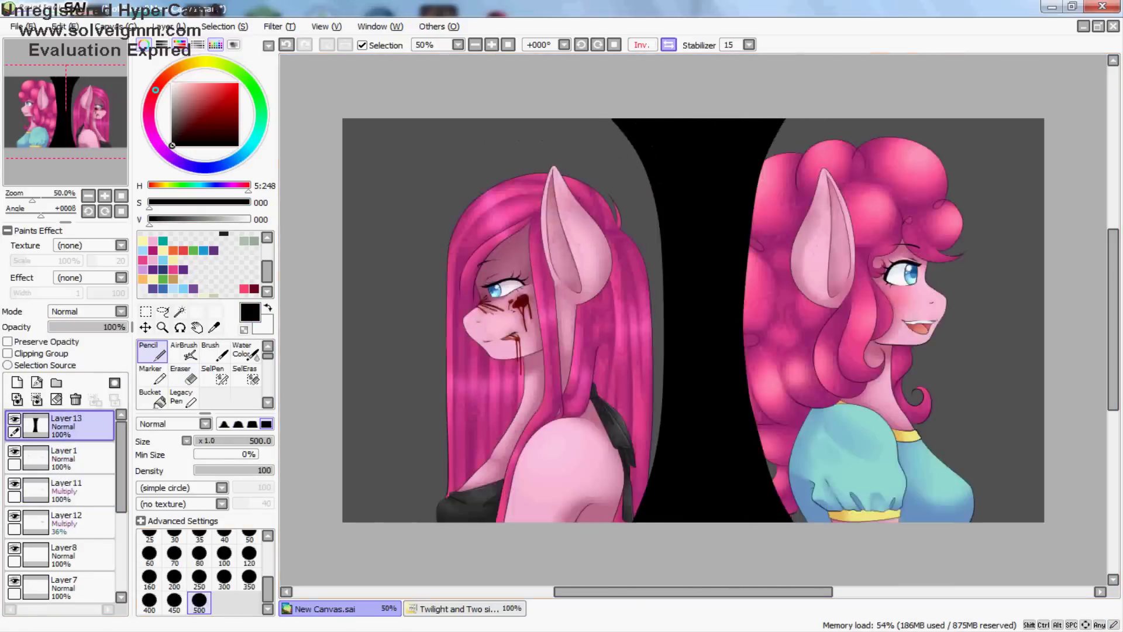
{"action": "key", "text": "h"}
Step: Soften both edges of the black band into the ponies with Water Color at size 350
{"action": "left_click", "coordinate": [244, 351]}
{"action": "left_click_drag", "start_coordinate": [732, 246], "coordinate": [783, 129]}
{"action": "mouse_move", "coordinate": [761, 503]}
{"action": "left_mouse_down"}
{"action": "mouse_move", "coordinate": [679, 293]}
{"action": "mouse_move", "coordinate": [727, 100]}
{"action": "left_mouse_up"}
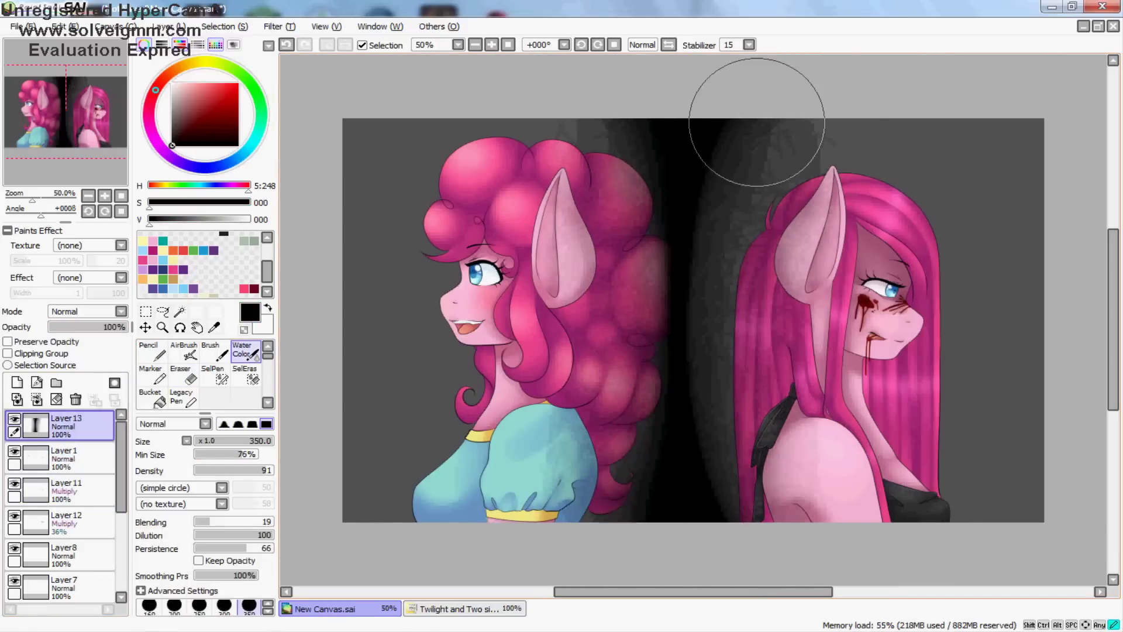
Step: Paint a second black band over the centre on another new layer and feather its edges with size 350 Water Color
{"action": "scroll", "coordinate": [494, 55], "scroll_direction": "down", "scroll_amount": 2}
{"action": "mouse_move", "coordinate": [655, 147]}
{"action": "left_mouse_down"}
{"action": "mouse_move", "coordinate": [642, 193]}
{"action": "mouse_move", "coordinate": [672, 410]}
{"action": "left_mouse_up"}
{"action": "left_click", "coordinate": [244, 351]}
{"action": "mouse_move", "coordinate": [732, 246]}
{"action": "left_mouse_down"}
{"action": "mouse_move", "coordinate": [748, 406]}
{"action": "mouse_move", "coordinate": [664, 376]}
{"action": "left_mouse_up"}
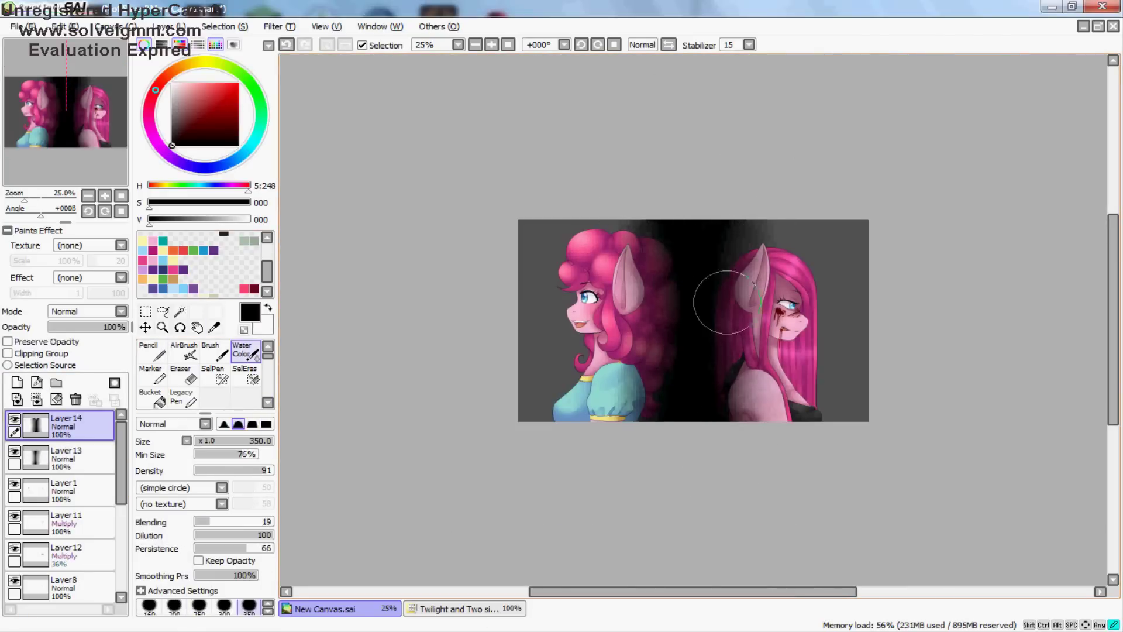
Step: Widen the central darkness with black Pencil strokes on a third new layer, blending them over the ponies' backs with Water Color
{"action": "left_click", "coordinate": [16, 382]}
{"action": "left_click", "coordinate": [151, 351]}
{"action": "left_click_drag", "start_coordinate": [614, 418], "coordinate": [738, 233]}
{"action": "left_click", "coordinate": [244, 351]}
{"action": "mouse_move", "coordinate": [626, 388]}
{"action": "left_mouse_down"}
{"action": "mouse_move", "coordinate": [788, 236]}
{"action": "mouse_move", "coordinate": [805, 431]}
{"action": "left_mouse_up"}
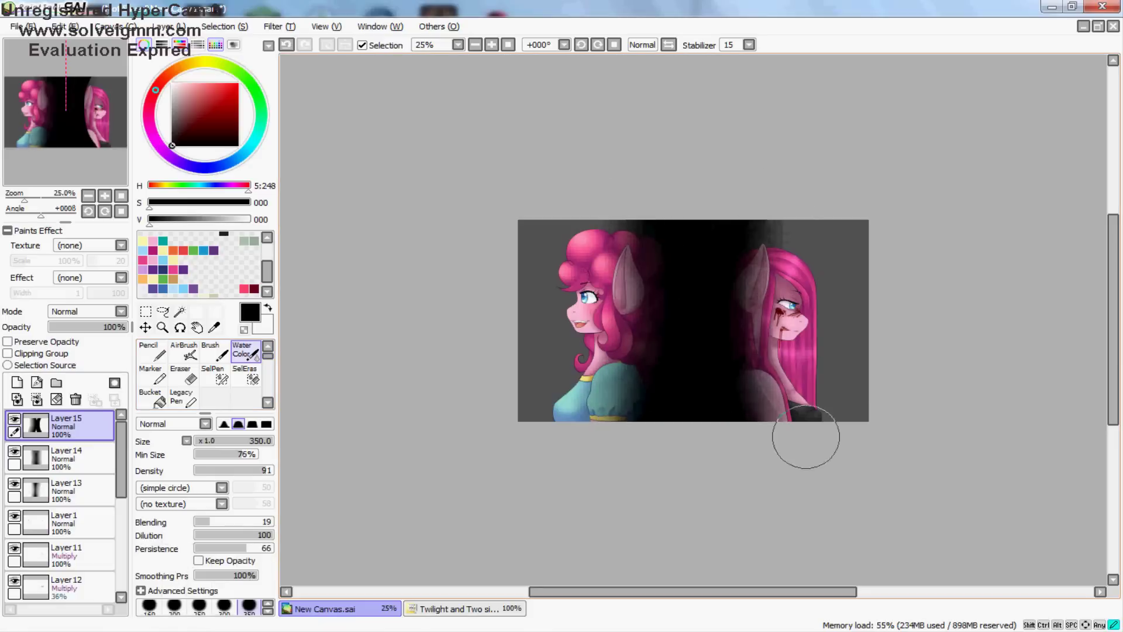
Step: Repaint the background layer light pink behind the curly-maned pony and dark mauve-grey behind the straight-haired one with the size 500 Pencil
{"action": "scroll", "coordinate": [59, 503], "scroll_direction": "down", "scroll_amount": 5}
{"action": "left_click", "coordinate": [64, 585]}
{"action": "left_click", "coordinate": [151, 351]}
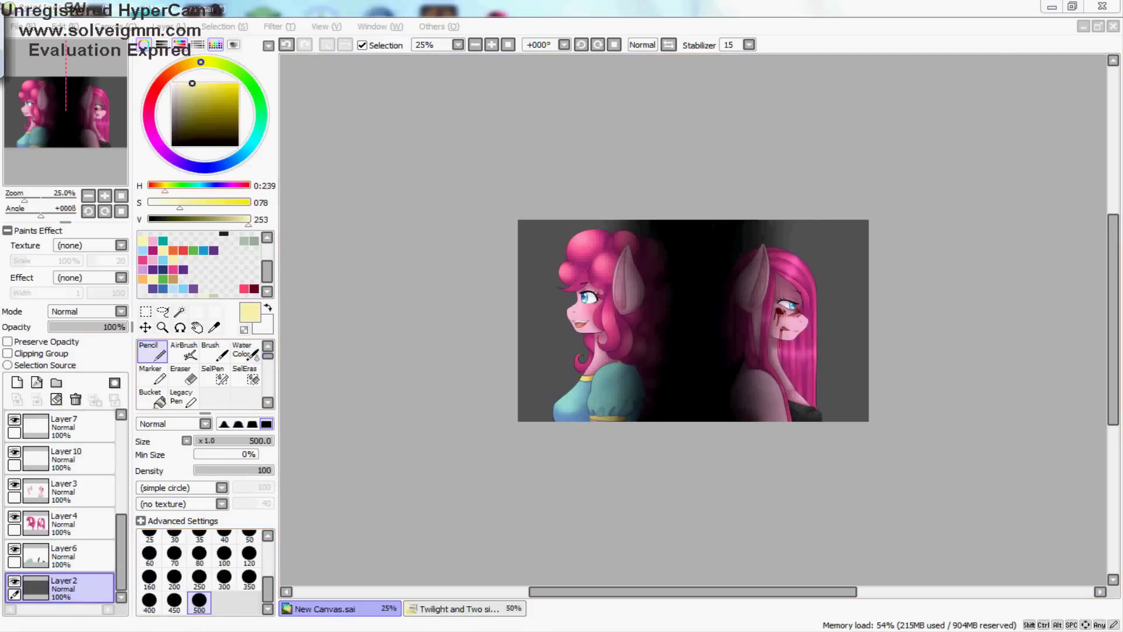
{"action": "left_click", "coordinate": [149, 110]}
{"action": "left_click", "coordinate": [182, 83]}
{"action": "left_click_drag", "start_coordinate": [556, 404], "coordinate": [629, 190]}
{"action": "left_click", "coordinate": [176, 130]}
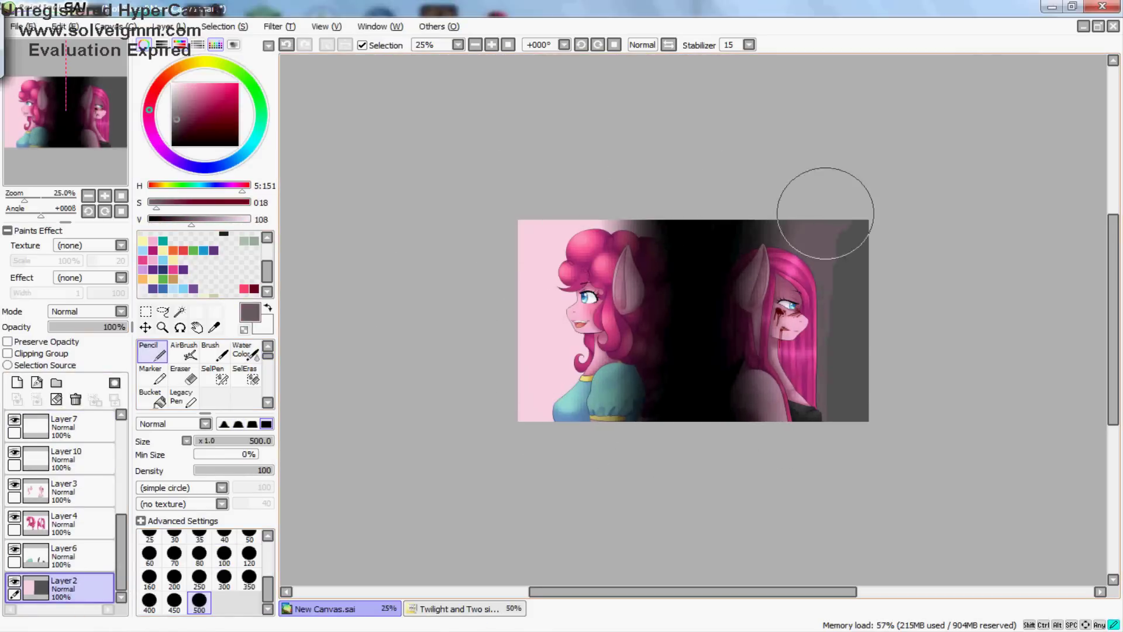
{"action": "left_click_drag", "start_coordinate": [827, 196], "coordinate": [835, 426]}
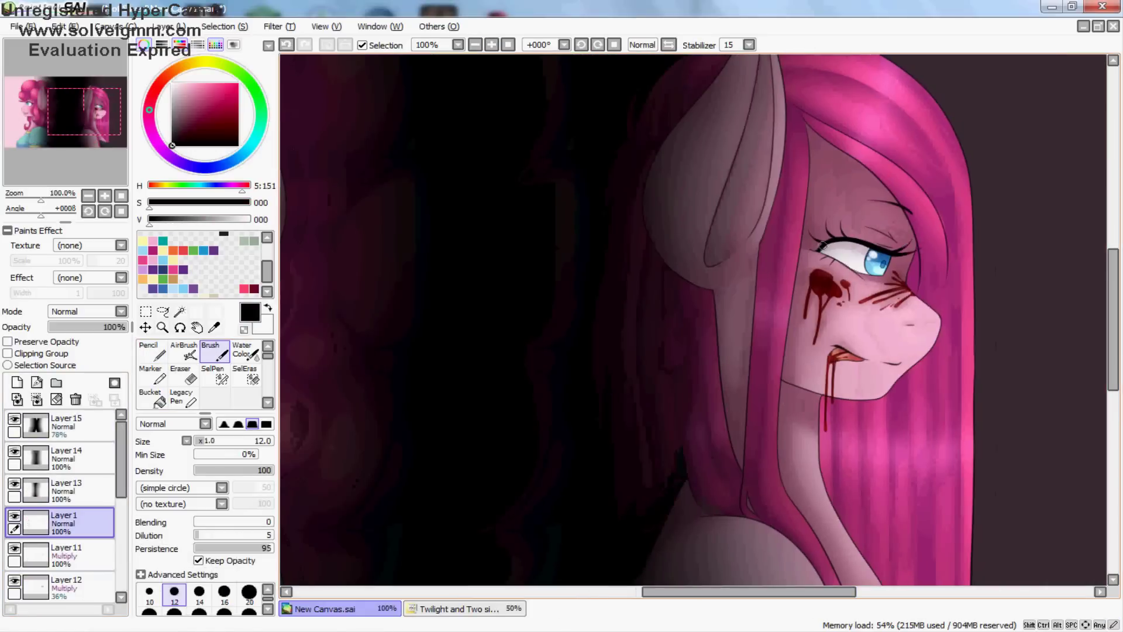
Step: Paint yellow and sky-blue balloons with curled size 17 Pencil strings behind the curly-maned pony on new layers
{"action": "left_click_drag", "start_coordinate": [822, 245], "coordinate": [479, 251]}
{"action": "scroll", "coordinate": [516, 105], "scroll_direction": "down", "scroll_amount": 2}
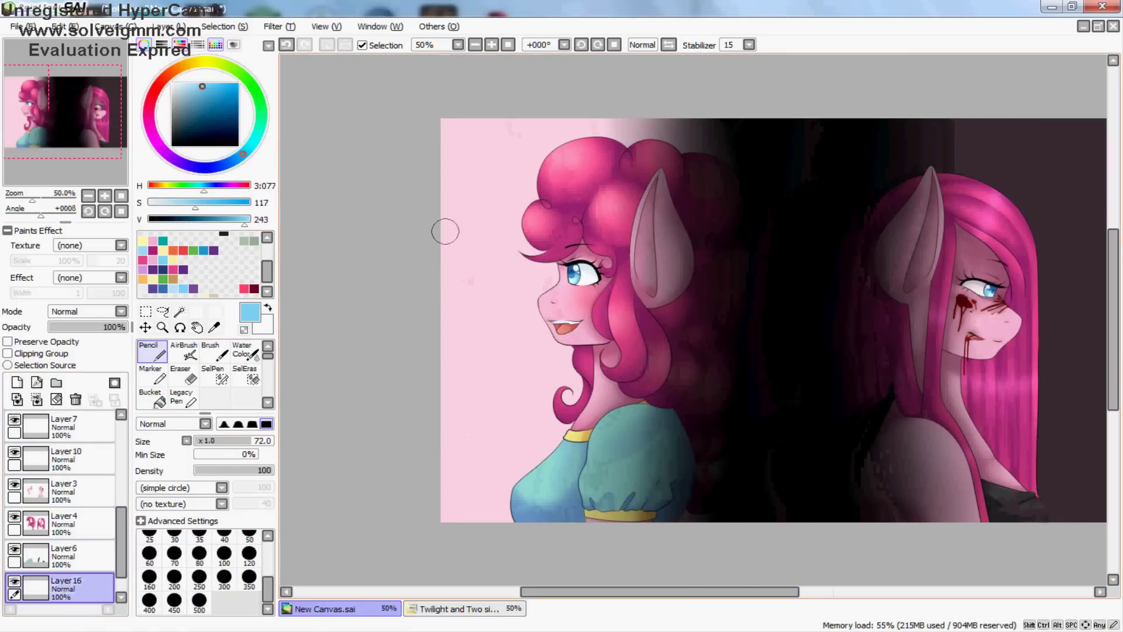
{"action": "left_click", "coordinate": [457, 325]}
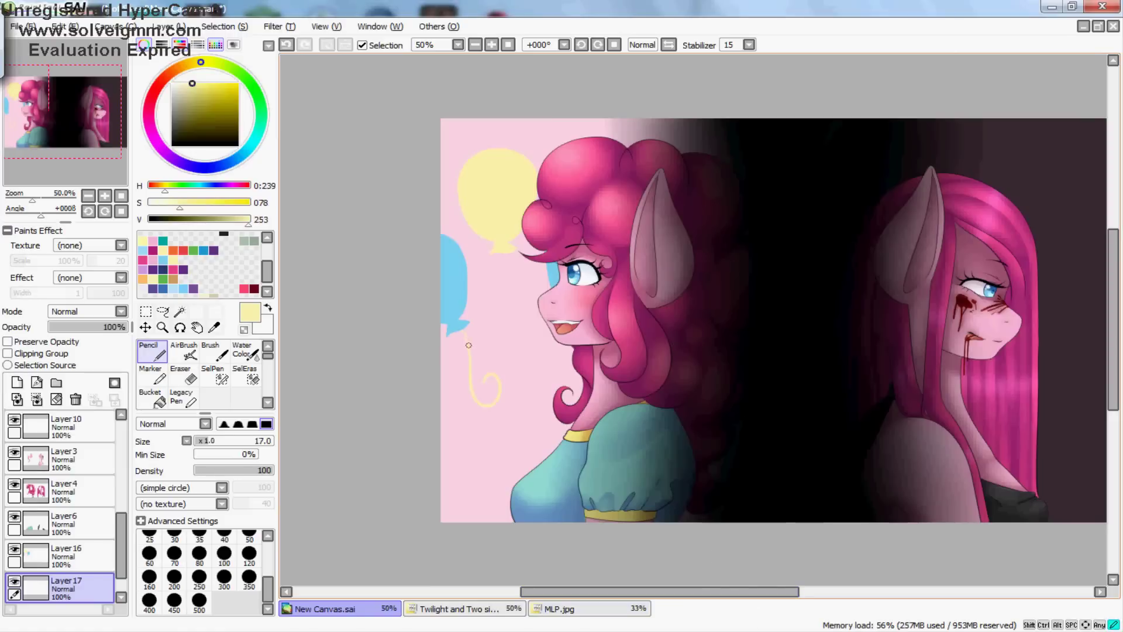
{"action": "left_click", "coordinate": [461, 316], "text": "alt"}
{"action": "key", "text": "ctrl+y"}
{"action": "left_click", "coordinate": [508, 223], "text": "alt"}
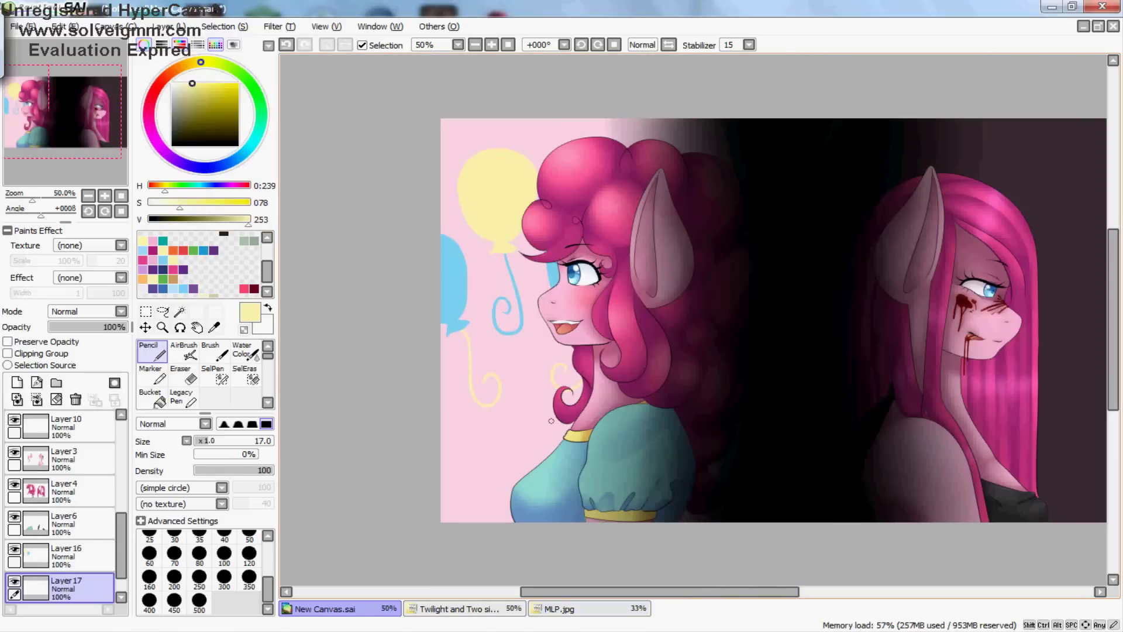
Step: Airbrush a glow around the balloons and their strings on a new Luminosity layer at size 95 with the simple circle shape
{"action": "left_click", "coordinate": [17, 398]}
{"action": "left_click", "coordinate": [88, 311]}
{"action": "left_click", "coordinate": [71, 368]}
{"action": "left_click", "coordinate": [454, 274], "text": "alt"}
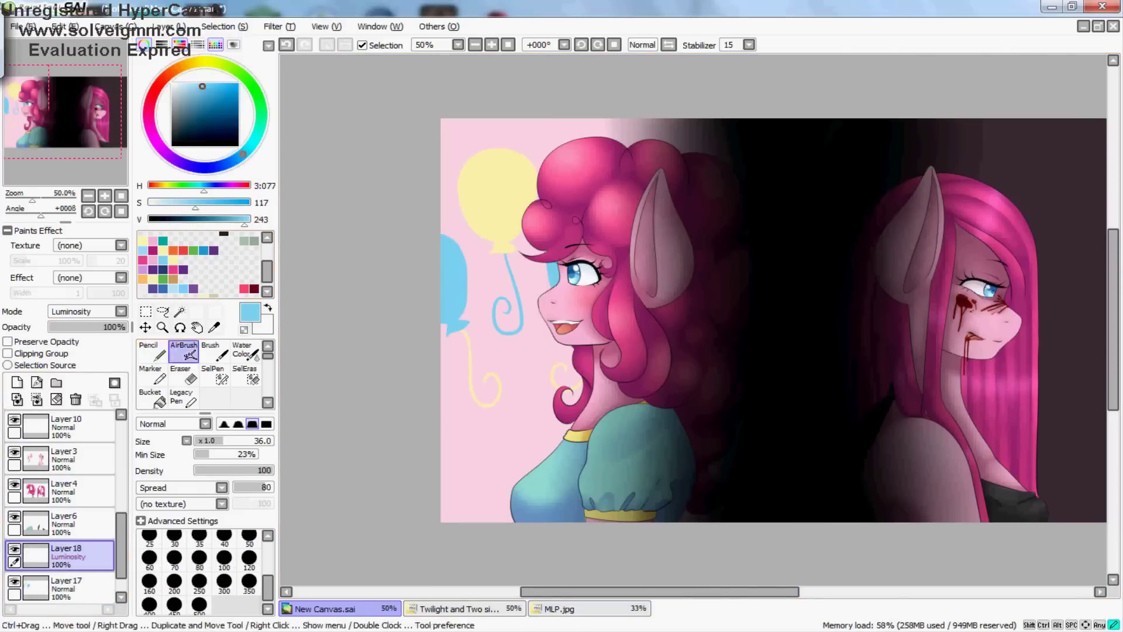
{"action": "left_click", "coordinate": [183, 351]}
{"action": "left_click_drag", "start_coordinate": [459, 240], "coordinate": [462, 328]}
{"action": "left_click", "coordinate": [221, 488]}
{"action": "left_click", "coordinate": [153, 512]}
{"action": "left_click_drag", "start_coordinate": [468, 176], "coordinate": [515, 252]}
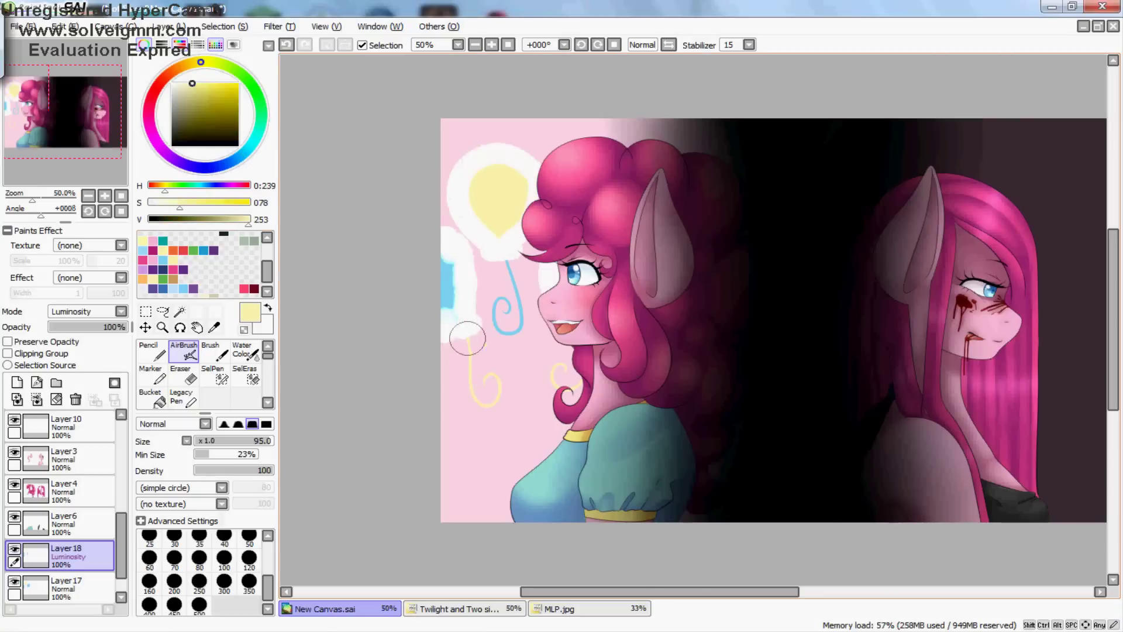
{"action": "left_click_drag", "start_coordinate": [456, 328], "coordinate": [497, 410]}
Step: Blend the balloon glow with size 100 Water Color and set its layer opacity to 20%
{"action": "left_click", "coordinate": [244, 351]}
{"action": "left_click_drag", "start_coordinate": [125, 326], "coordinate": [77, 327]}
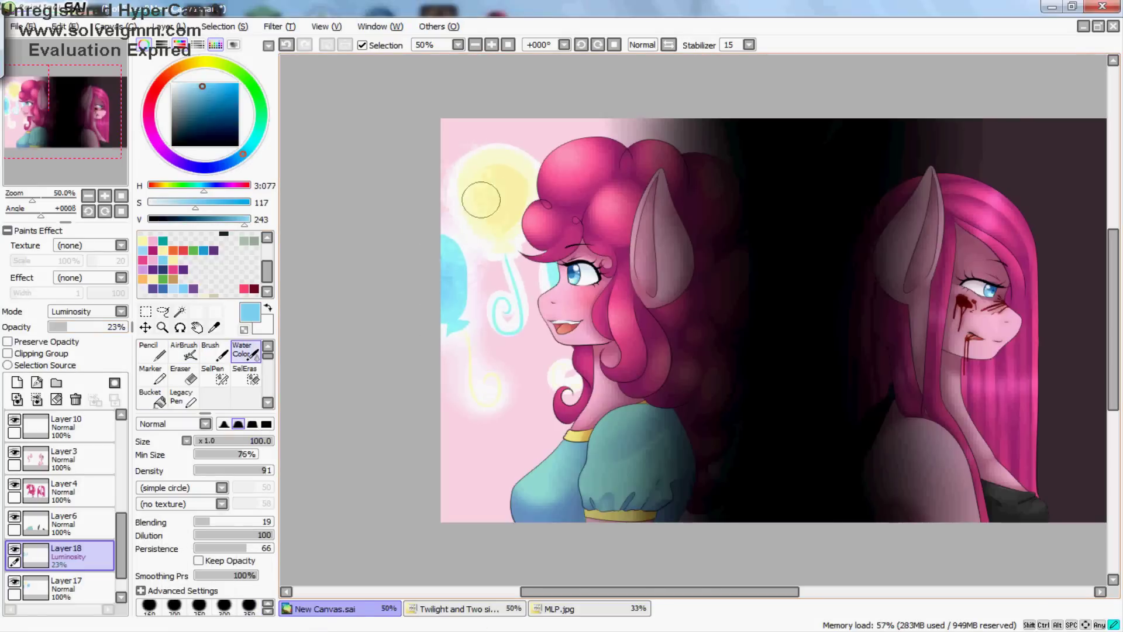
{"action": "left_click_drag", "start_coordinate": [68, 327], "coordinate": [63, 326]}
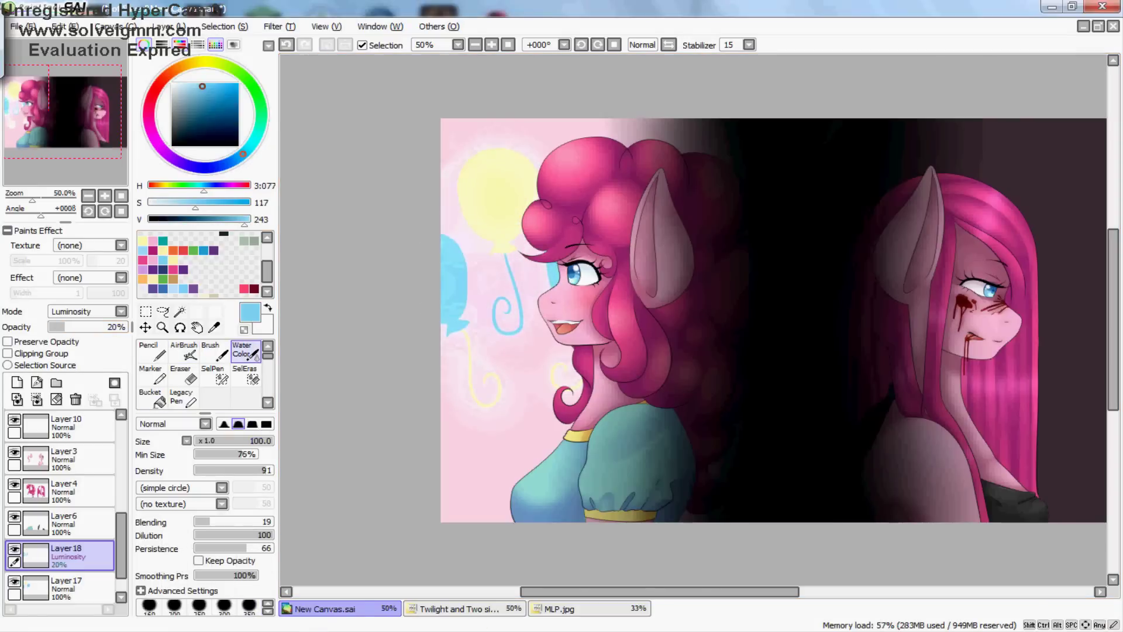
Step: Airbrush a pinkish-red gradient across the lower pink background on a new Multiply layer, blend it with size 300 Water Color, and set 65% opacity
{"action": "left_click", "coordinate": [17, 383]}
{"action": "left_click", "coordinate": [243, 288]}
{"action": "left_click", "coordinate": [88, 311]}
{"action": "left_click", "coordinate": [66, 335]}
{"action": "left_click_drag", "start_coordinate": [457, 480], "coordinate": [527, 509]}
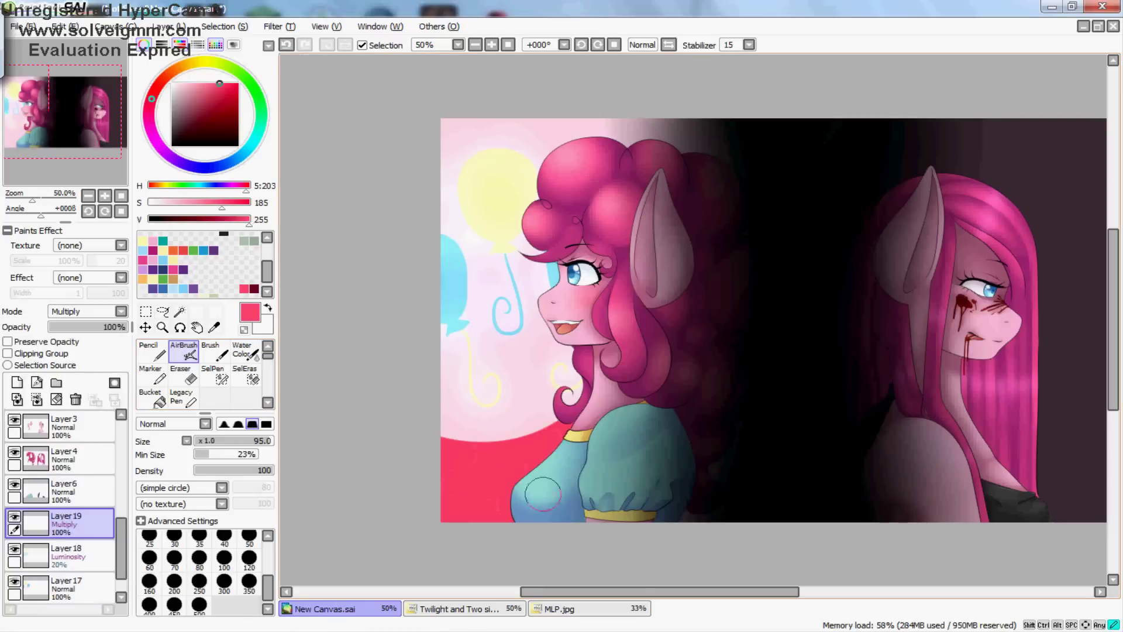
{"action": "left_click", "coordinate": [224, 605]}
{"action": "left_click_drag", "start_coordinate": [125, 327], "coordinate": [101, 326]}
Step: Outline a curved off-white banner behind the straight-haired pony's head with the size 72 Pencil on the balloon layer and fill it
{"action": "left_click", "coordinate": [66, 585]}
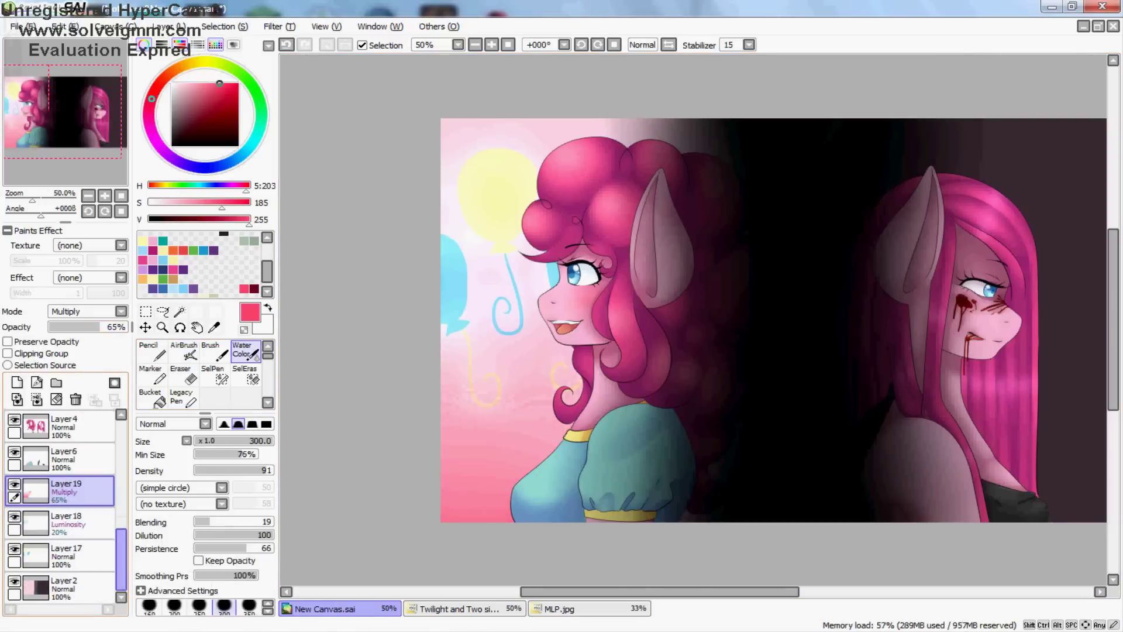
{"action": "scroll", "coordinate": [64, 509], "scroll_direction": "down", "scroll_amount": 1}
{"action": "scroll", "coordinate": [693, 320], "scroll_direction": "right", "scroll_amount": 5}
{"action": "left_click", "coordinate": [151, 351]}
{"action": "left_click_drag", "start_coordinate": [743, 149], "coordinate": [814, 199]}
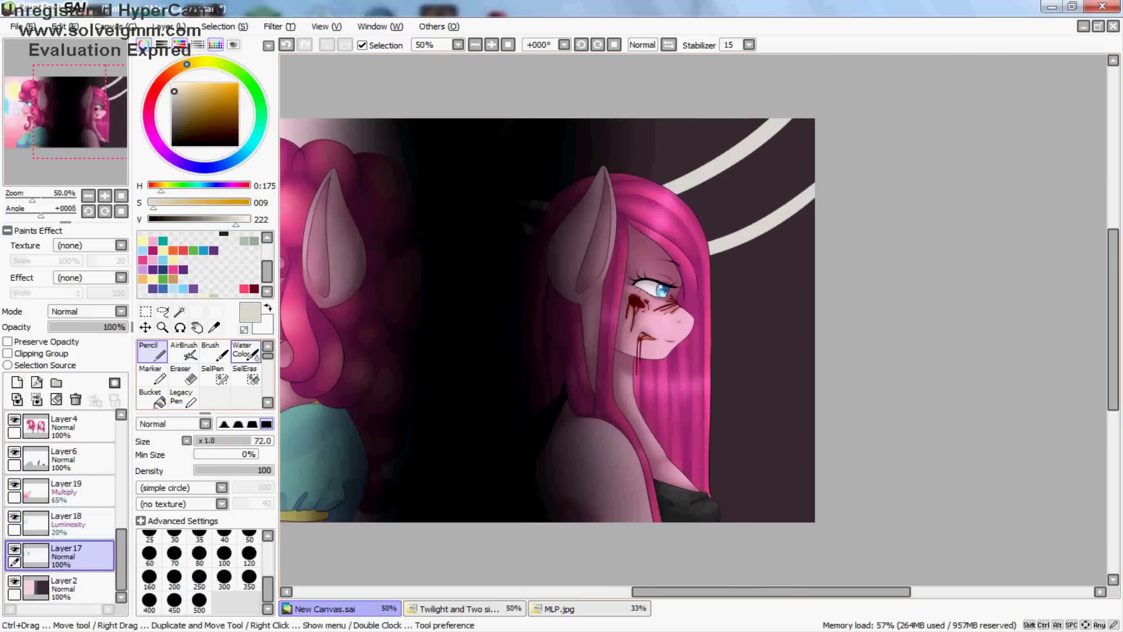
{"action": "left_click", "coordinate": [153, 398]}
{"action": "left_click", "coordinate": [784, 152]}
Step: Airbrush grey-beige shading along the banner at size 95 on a new clipped layer
{"action": "left_click", "coordinate": [178, 106]}
{"action": "left_click", "coordinate": [17, 382]}
{"action": "left_click", "coordinate": [7, 353]}
{"action": "left_click", "coordinate": [184, 351]}
{"action": "left_click_drag", "start_coordinate": [679, 202], "coordinate": [813, 132]}
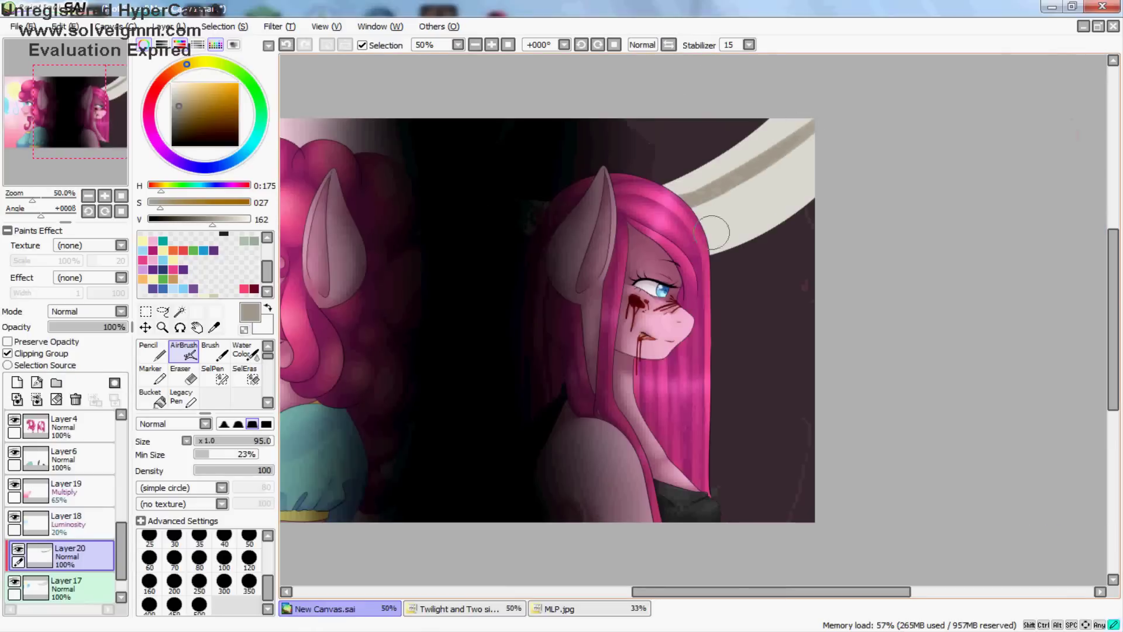
{"action": "left_click_drag", "start_coordinate": [772, 208], "coordinate": [816, 173]}
Step: Blend the banner's shading into soft folds with Water Color at size 120
{"action": "key", "text": "w"}
{"action": "left_click_drag", "start_coordinate": [699, 150], "coordinate": [808, 129]}
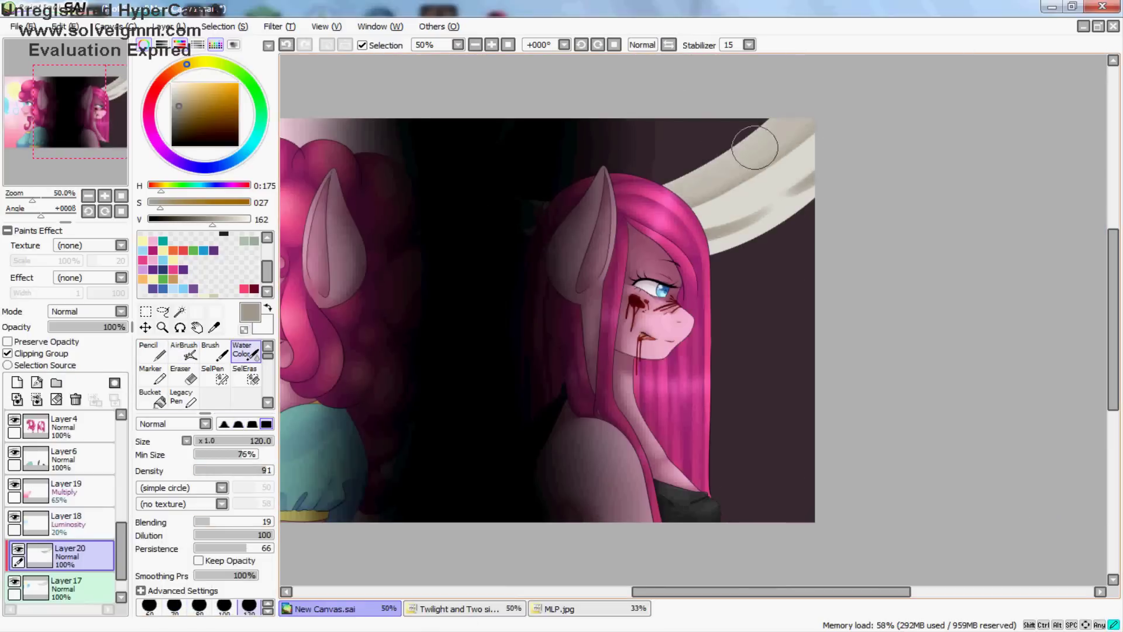
{"action": "left_click_drag", "start_coordinate": [705, 255], "coordinate": [781, 218]}
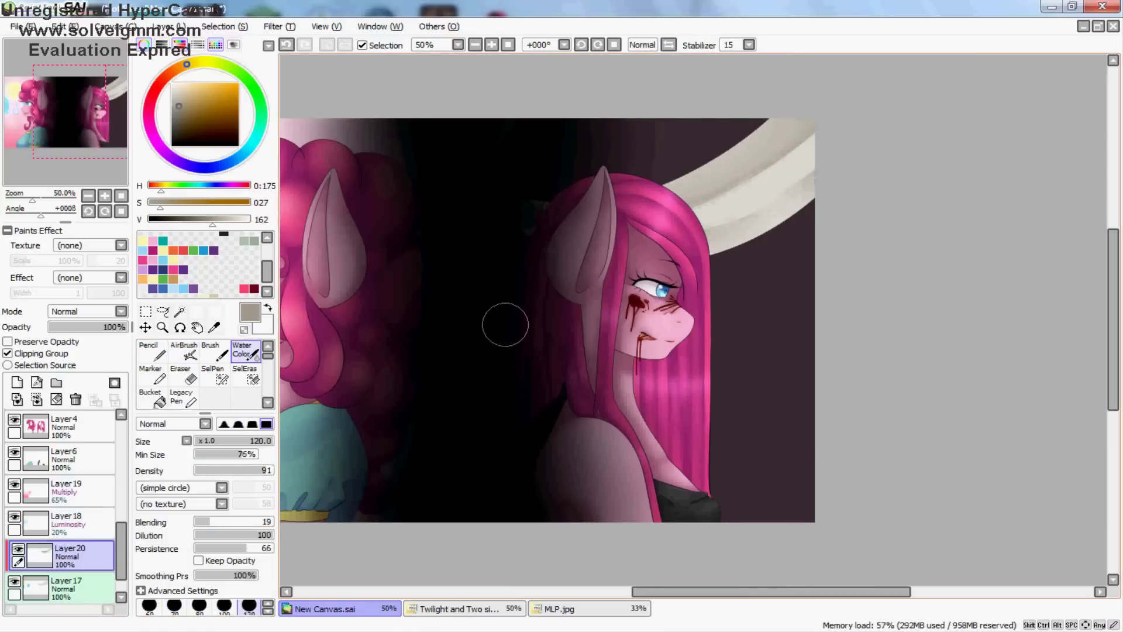
Step: Letter "PARTY" in dark red across the banner with the size 20 Brush on a new clipped Multiply layer, and merge the layers down
{"action": "key", "text": "ctrl+shift+n"}
{"action": "key", "text": "v"}
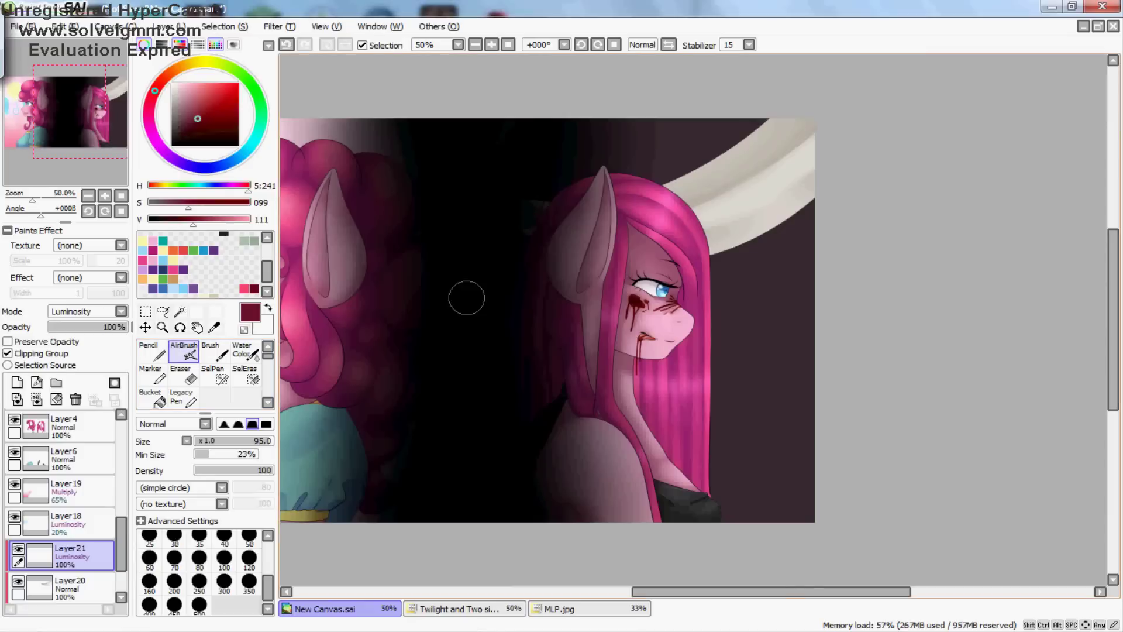
{"action": "key", "text": "b"}
{"action": "scroll", "coordinate": [606, 431], "scroll_direction": "up", "scroll_amount": 1}
{"action": "key", "text": "m"}
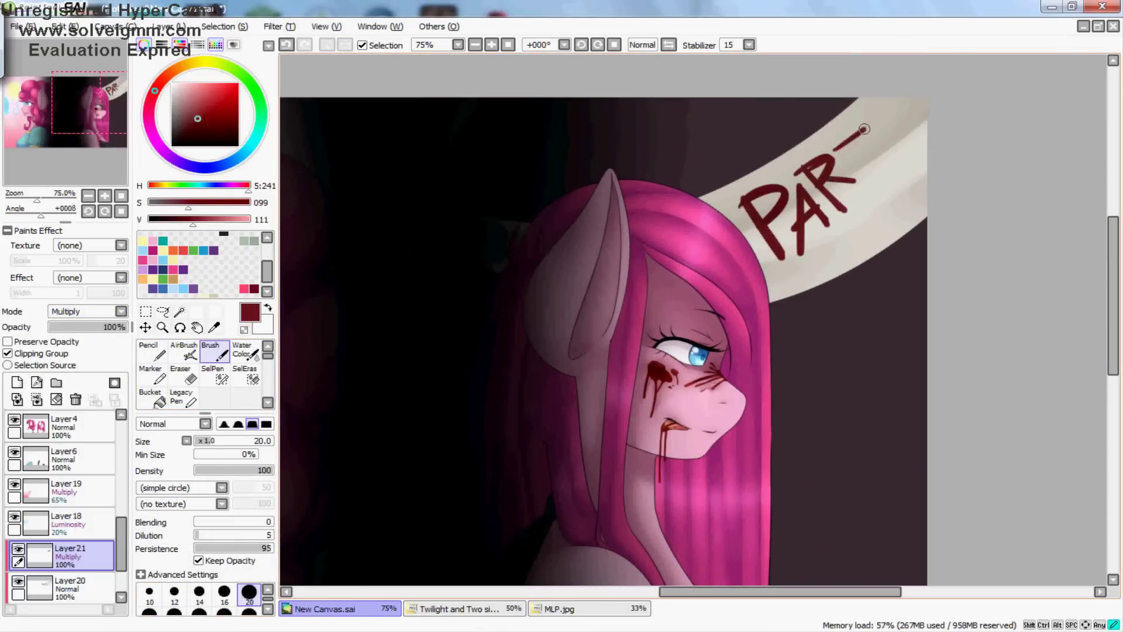
{"action": "key", "text": "h"}
{"action": "key", "text": "h"}
{"action": "scroll", "coordinate": [905, 157], "scroll_direction": "down", "scroll_amount": 1}
{"action": "key", "text": "a"}
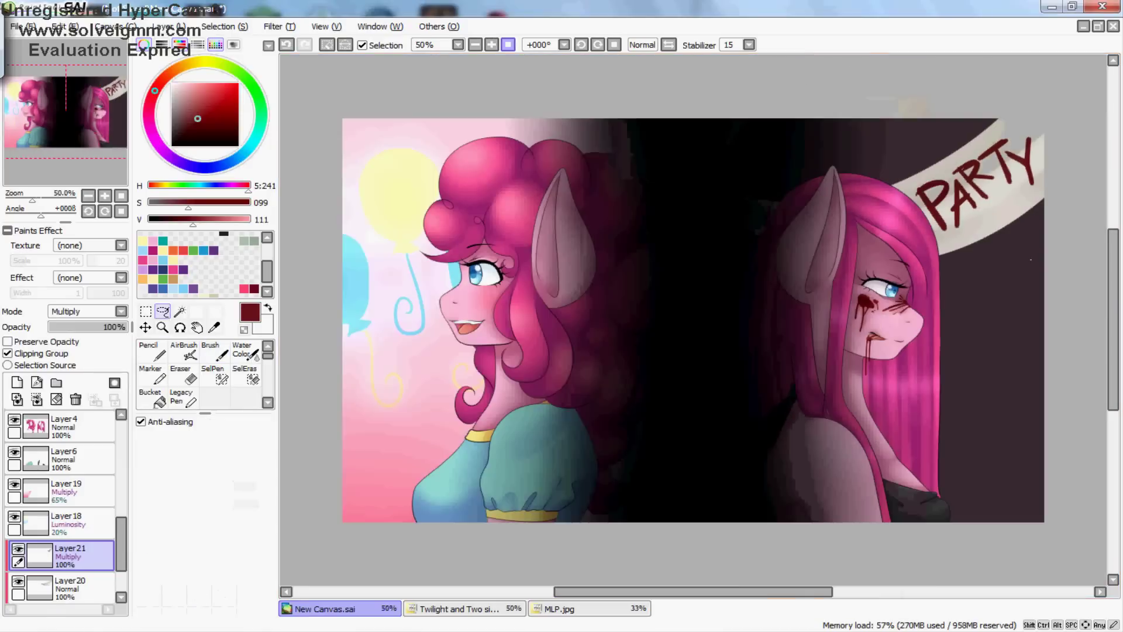
{"action": "key", "text": "b"}
{"action": "key", "text": "ctrl+e"}
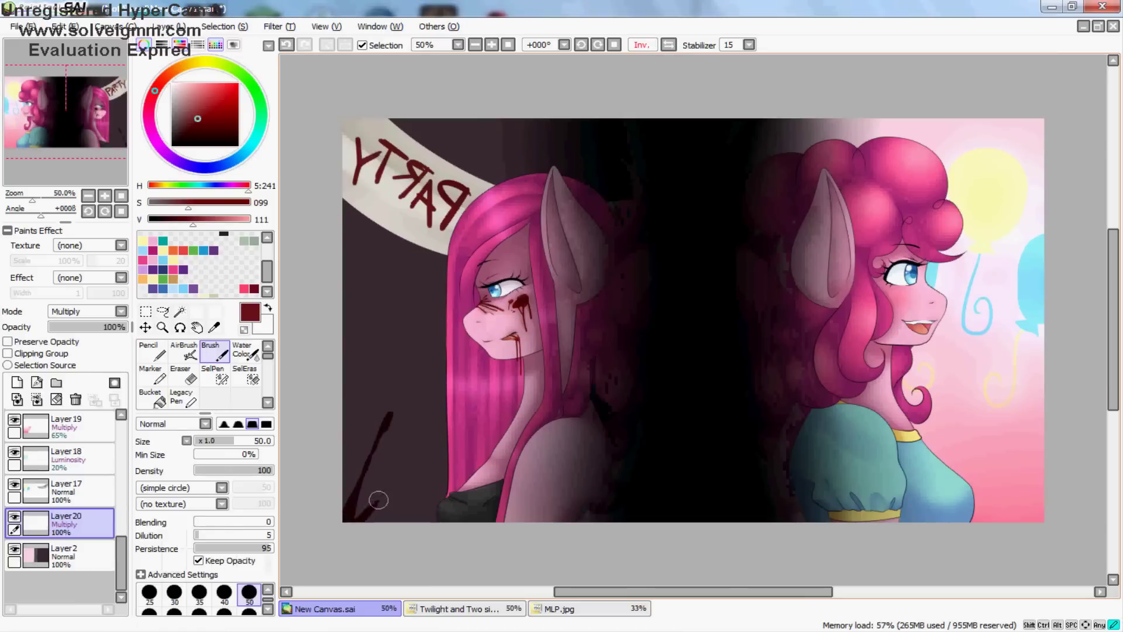
Step: Paint dark-red splatters in the lower corner beside the straight-haired pony with the size 50 Brush, and set their layer to Normal with opacity preserved
{"action": "left_click_drag", "start_coordinate": [393, 446], "coordinate": [355, 518]}
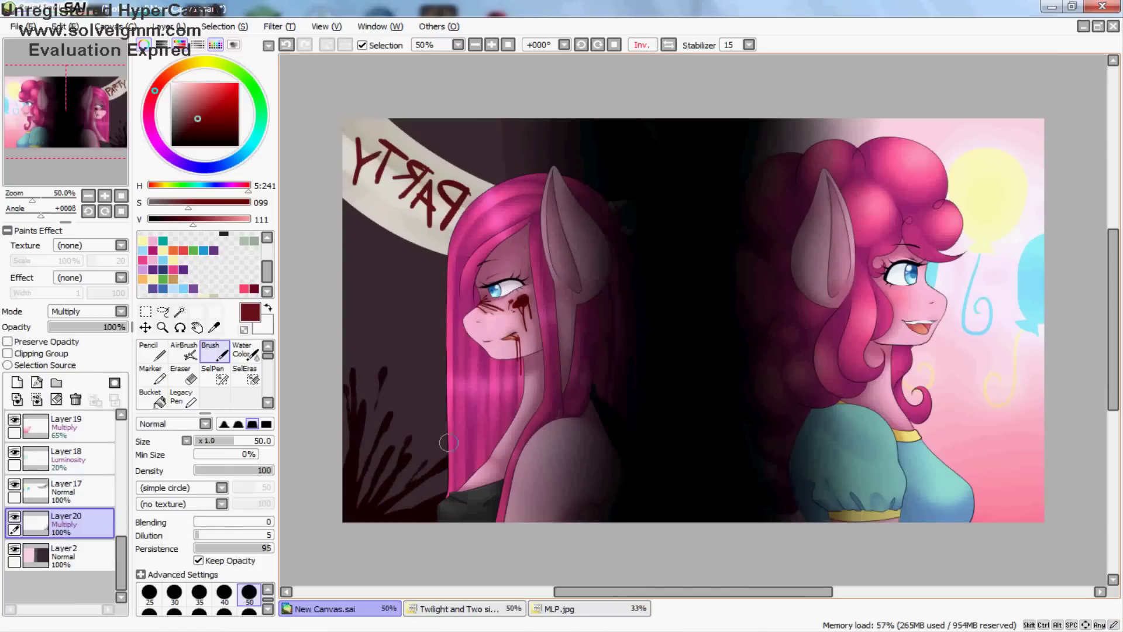
{"action": "left_click", "coordinate": [88, 311]}
{"action": "left_click", "coordinate": [145, 327]}
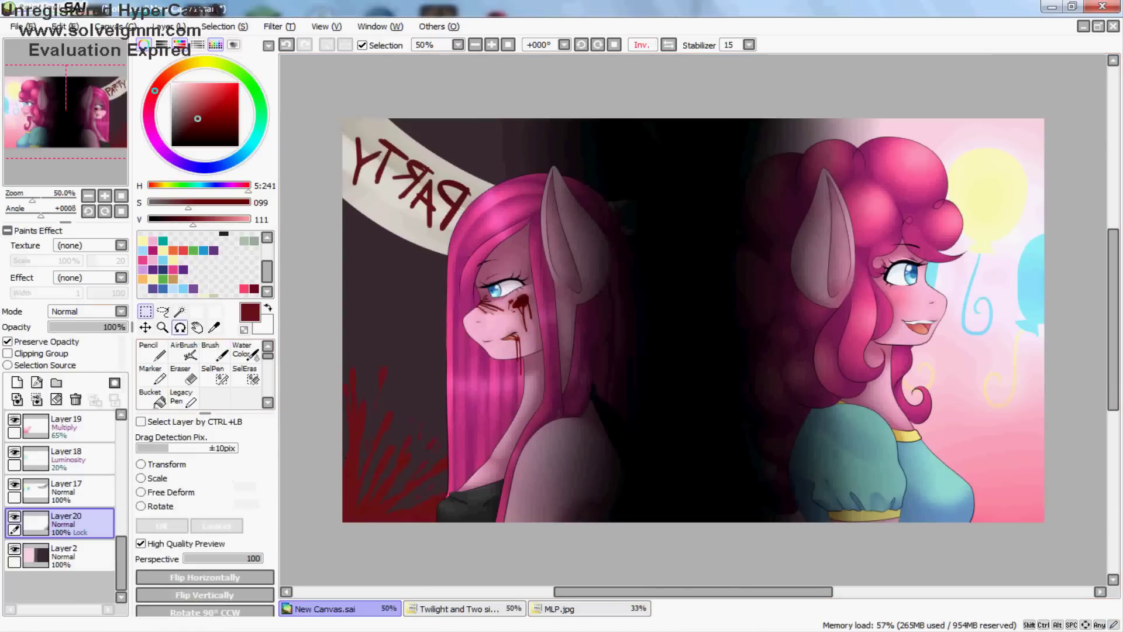
Step: Paint a red balloon above the straight-haired pony's head with the size 72 Pencil on a new layer and reshape it with Free Deform
{"action": "left_click", "coordinate": [8, 342]}
{"action": "left_click", "coordinate": [17, 382]}
{"action": "left_click", "coordinate": [183, 251]}
{"action": "left_click", "coordinate": [221, 355]}
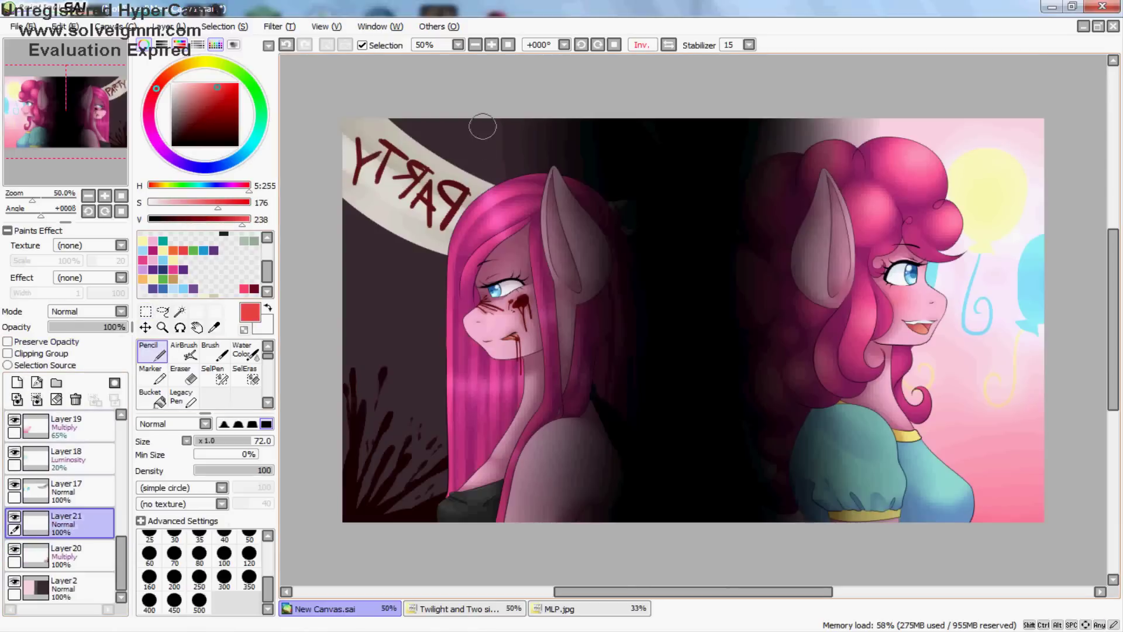
{"action": "mouse_move", "coordinate": [514, 135]}
{"action": "left_mouse_down"}
{"action": "mouse_move", "coordinate": [550, 176]}
{"action": "mouse_move", "coordinate": [559, 153]}
{"action": "left_mouse_up"}
{"action": "key", "text": "ctrl+t"}
{"action": "left_click", "coordinate": [141, 492]}
{"action": "key", "text": "Return"}
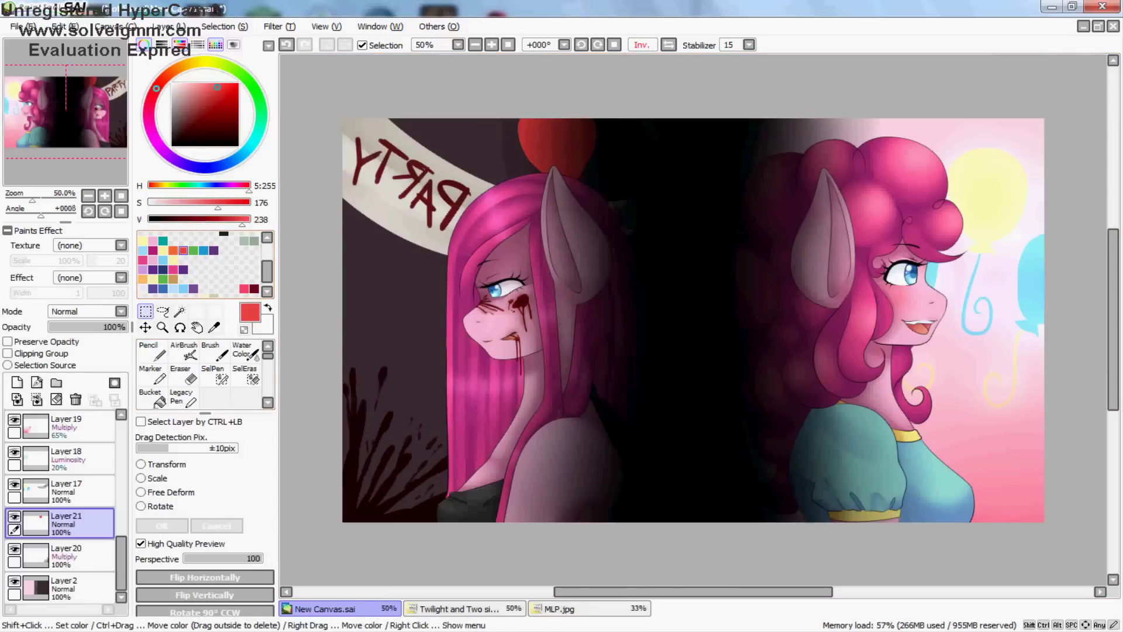
Step: Shade the red balloon in dark red with the size 24 AirBrush and blend it with Water Color at size 120
{"action": "key", "text": "b"}
{"action": "key", "text": "v"}
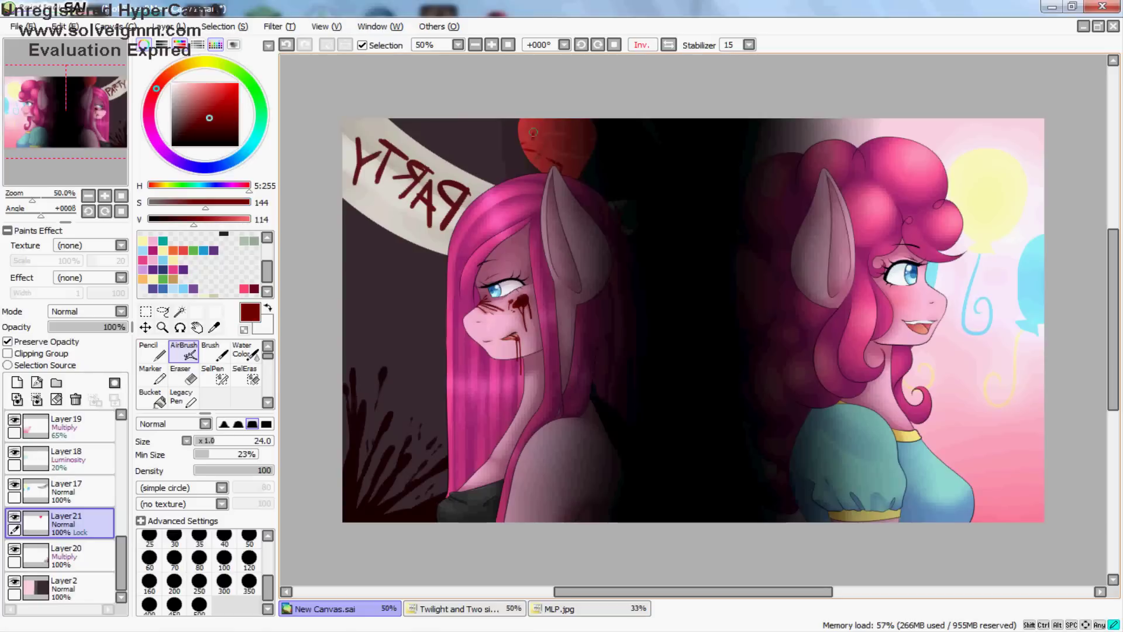
{"action": "key", "text": "c"}
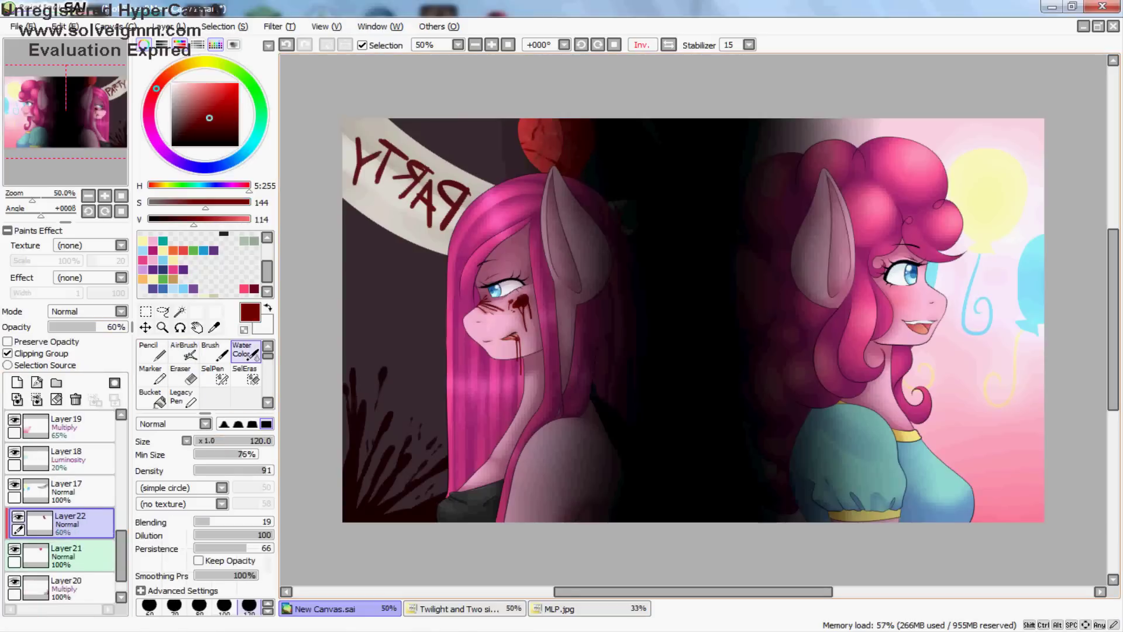
{"action": "key", "text": "ctrl+z"}
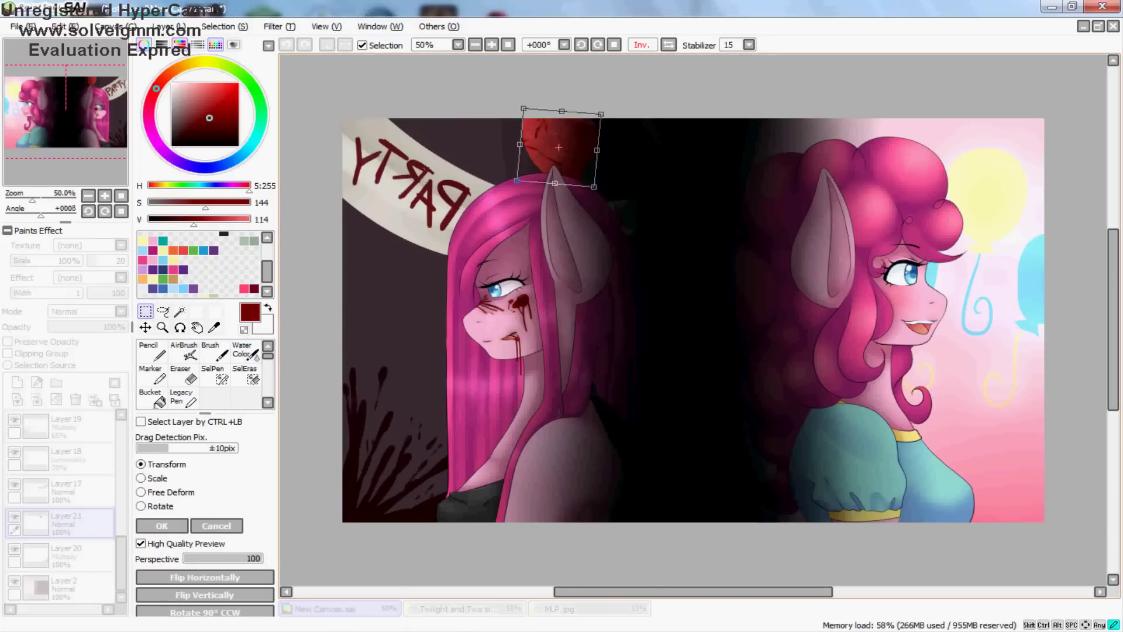
Step: Add a copy of the balloon recoloured orange with Hue and Saturation, enlarge it with Free Deform behind the pony's head, and lower its opacity to 58%
{"action": "key", "text": "ctrl+shift+n"}
{"action": "key", "text": "ctrl+u"}
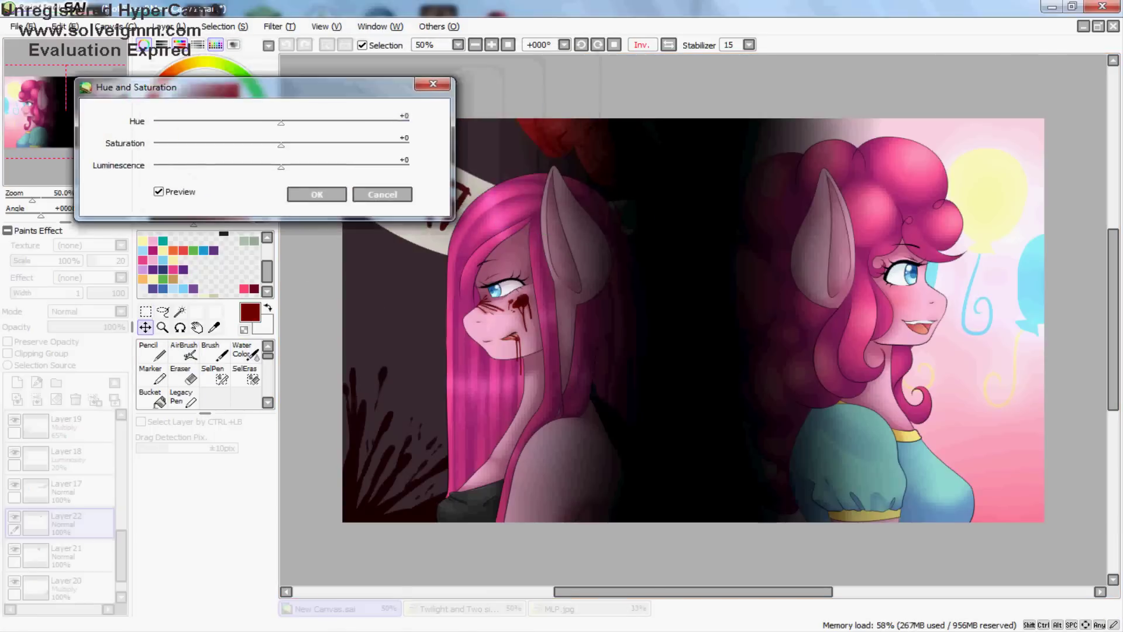
{"action": "key", "text": "Escape"}
{"action": "key", "text": "ctrl+t"}
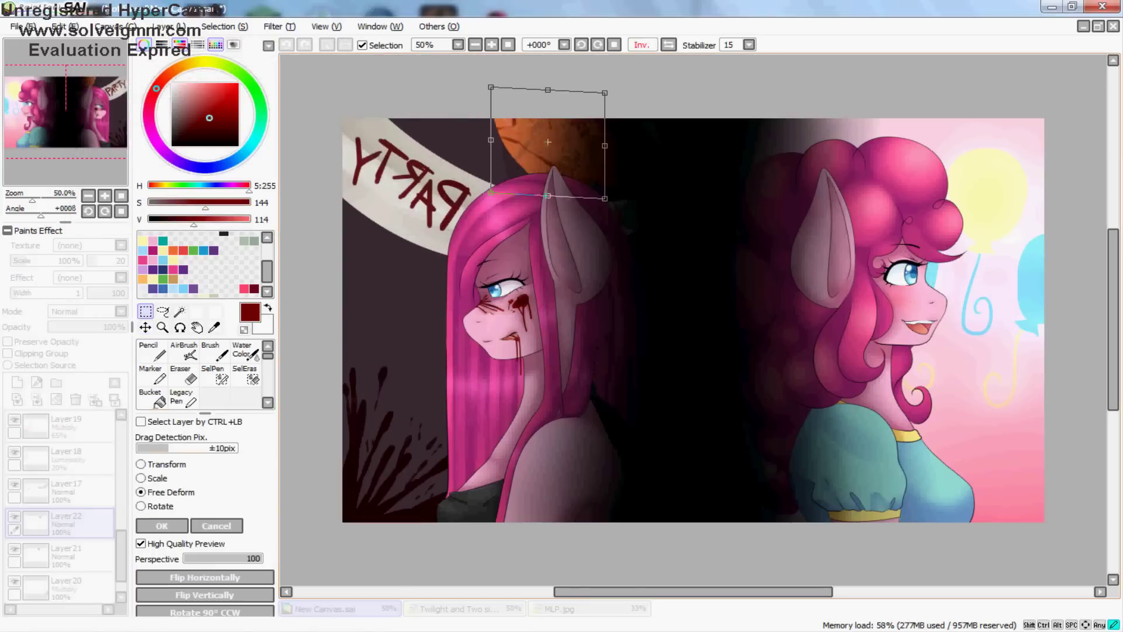
{"action": "key", "text": "Return"}
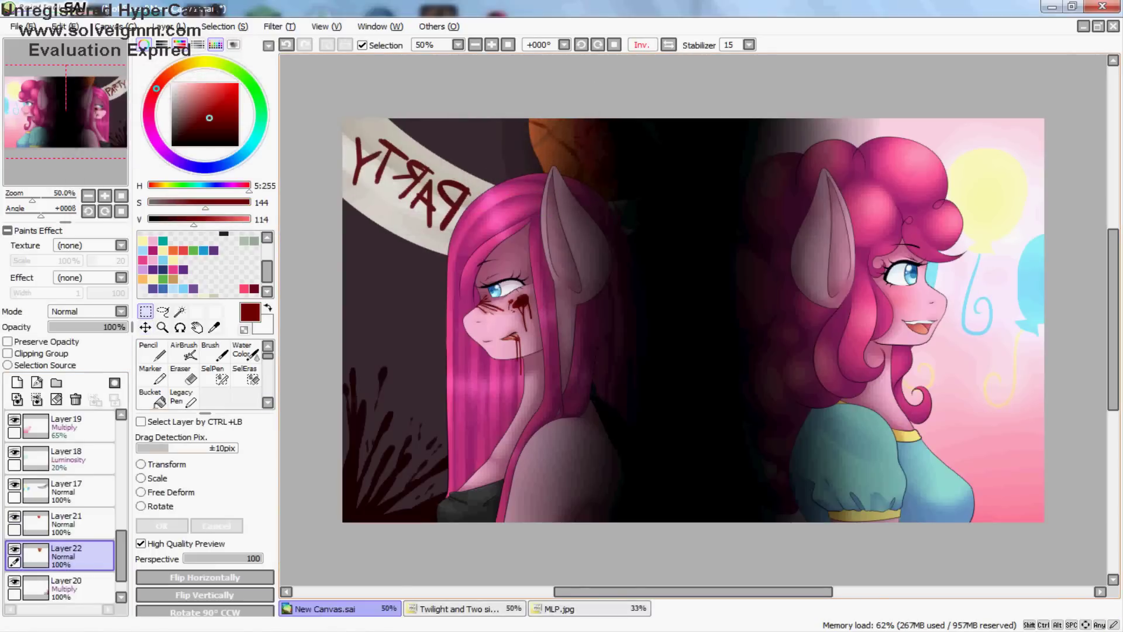
Step: Paint soft greyish-brown shadows around the splatters and banner on the 65% Multiply layer with Water Color at size 120
{"action": "left_click", "coordinate": [67, 424]}
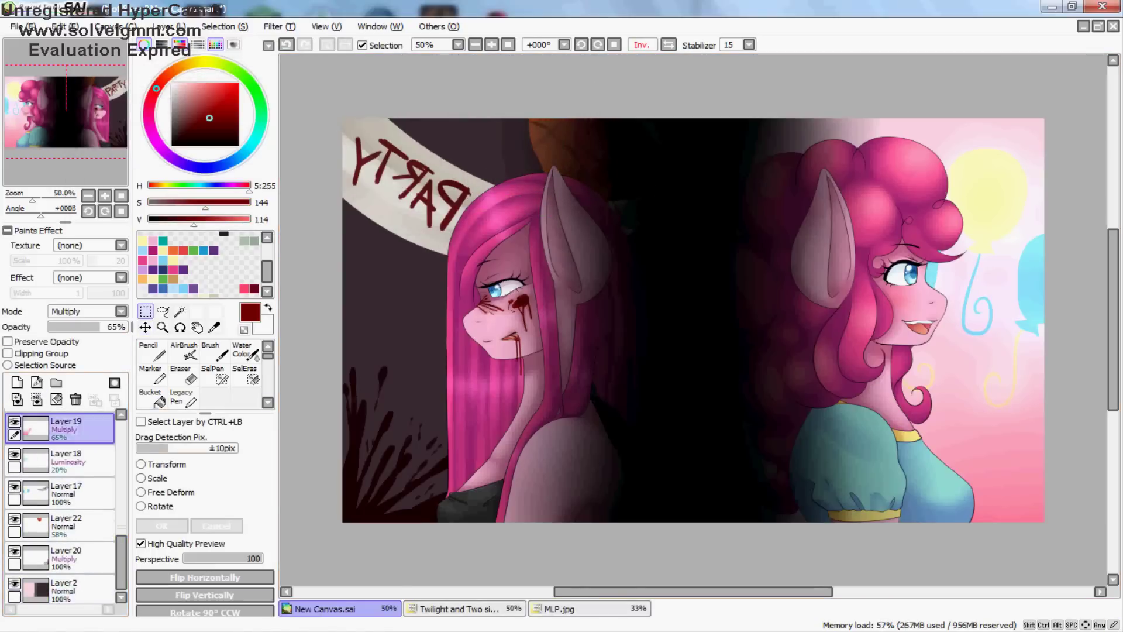
{"action": "left_click", "coordinate": [246, 351]}
{"action": "left_click_drag", "start_coordinate": [351, 409], "coordinate": [478, 380]}
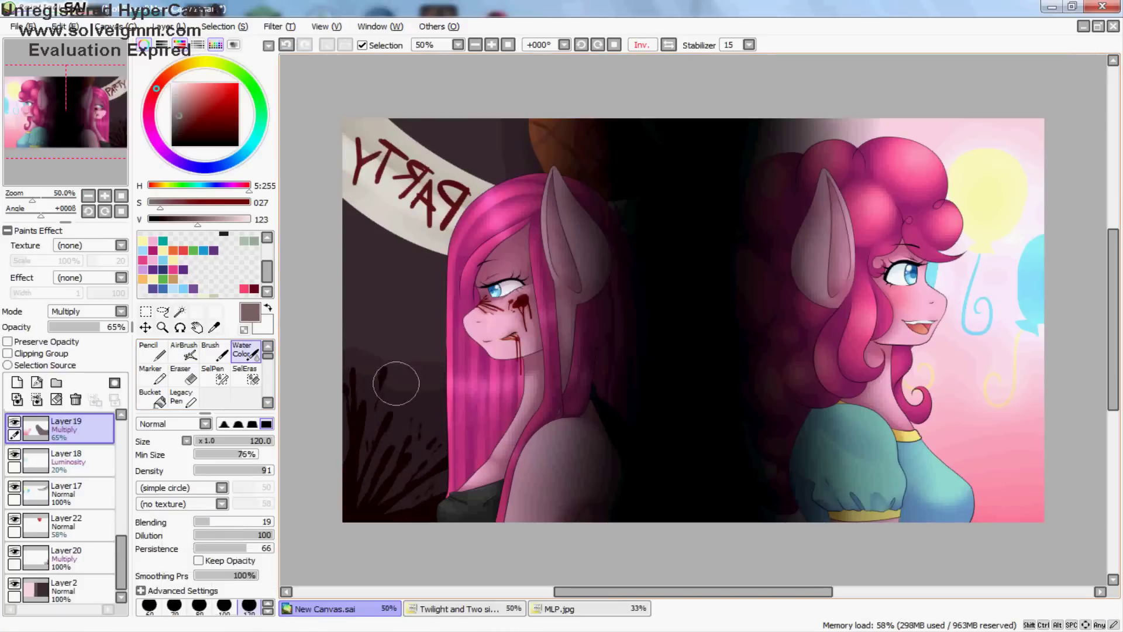
{"action": "left_click_drag", "start_coordinate": [363, 252], "coordinate": [402, 187]}
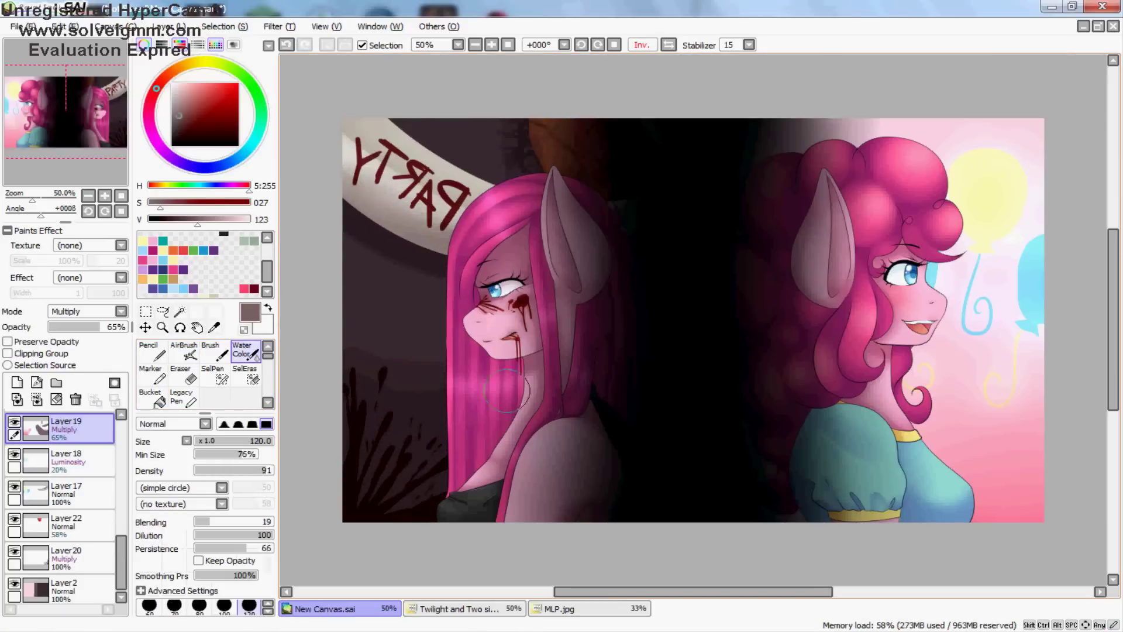
Step: Fill a new top layer with pink using the Bucket and set it to Luminosity at 10% opacity
{"action": "key", "text": "h"}
{"action": "left_click", "coordinate": [413, 204], "text": "ctrl"}
{"action": "left_click", "coordinate": [17, 398]}
{"action": "left_click", "coordinate": [150, 398]}
{"action": "left_click", "coordinate": [585, 293]}
{"action": "left_click", "coordinate": [88, 311]}
{"action": "left_click", "coordinate": [64, 363]}
{"action": "left_click_drag", "start_coordinate": [87, 326], "coordinate": [53, 327]}
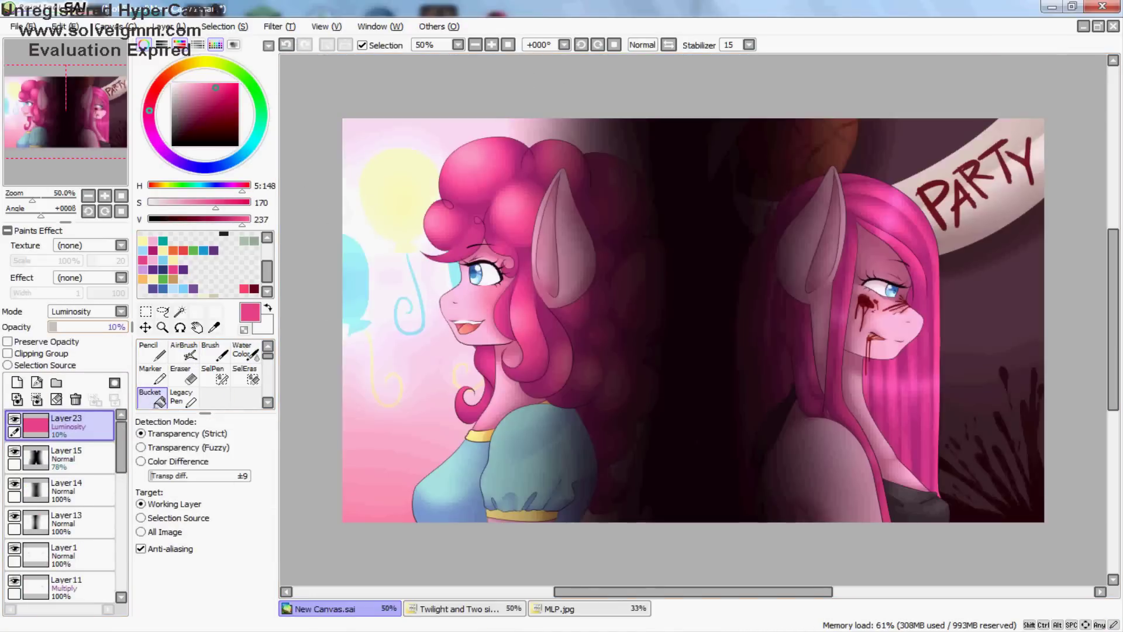
Step: Adjust the pink overlay to Hue +1, Saturation +16, Luminescence -33, Brightness +13, Contrast +25 and Color Deepen +20, and lower its opacity to 7%
{"action": "key", "text": "ctrl+u"}
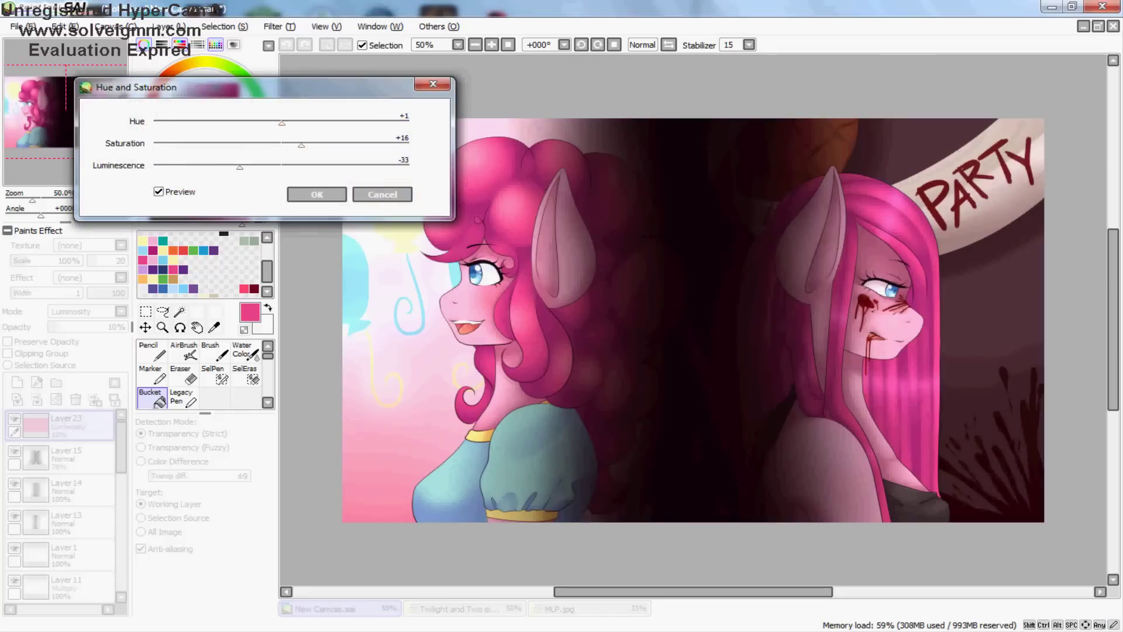
{"action": "key", "text": "Return"}
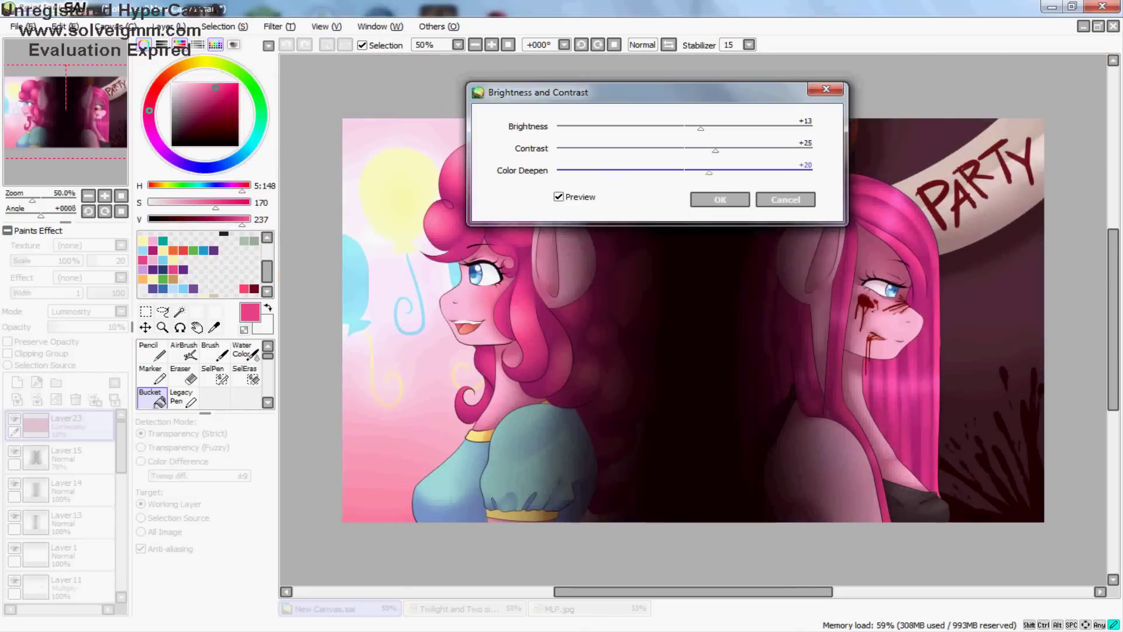
{"action": "key", "text": "Return"}
Step: Open the LT_AntiquePaper texture image and copy all of it
{"action": "key", "text": "ctrl+o"}
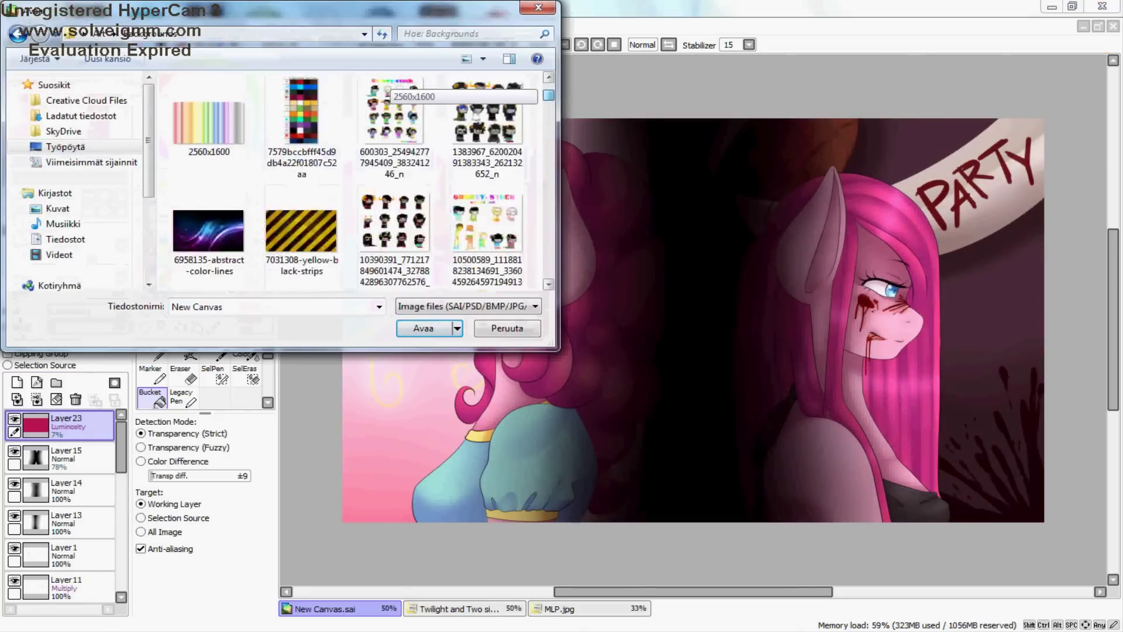
{"action": "scroll", "coordinate": [386, 175], "scroll_direction": "down", "scroll_amount": 6}
{"action": "double_click", "coordinate": [489, 102]}
{"action": "key", "text": "ctrl+a"}
{"action": "key", "text": "ctrl+c"}
Step: Paste the antique paper texture into New Canvas.sai, scale it to cover the whole picture, and set its layer to Multiply
{"action": "left_click", "coordinate": [325, 608]}
{"action": "left_click", "coordinate": [65, 26]}
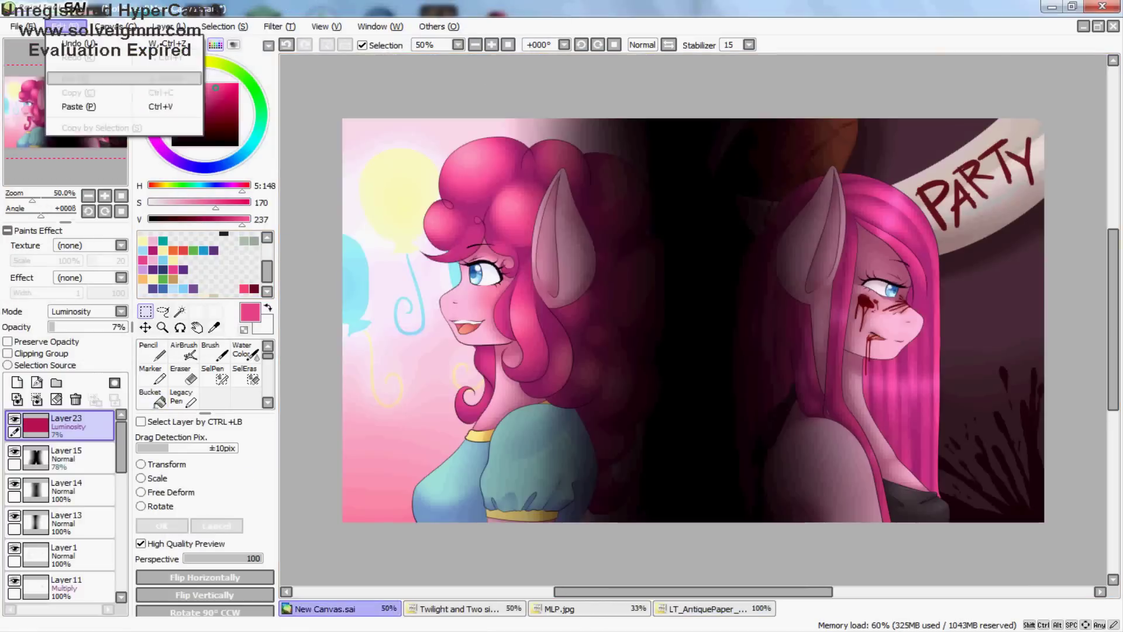
{"action": "left_click", "coordinate": [78, 106]}
{"action": "left_click_drag", "start_coordinate": [593, 275], "coordinate": [1044, 522]}
{"action": "key", "text": "Return"}
{"action": "left_click", "coordinate": [224, 27]}
{"action": "left_click", "coordinate": [280, 27]}
{"action": "left_click", "coordinate": [316, 58]}
{"action": "left_click_drag", "start_coordinate": [684, 127], "coordinate": [585, 127]}
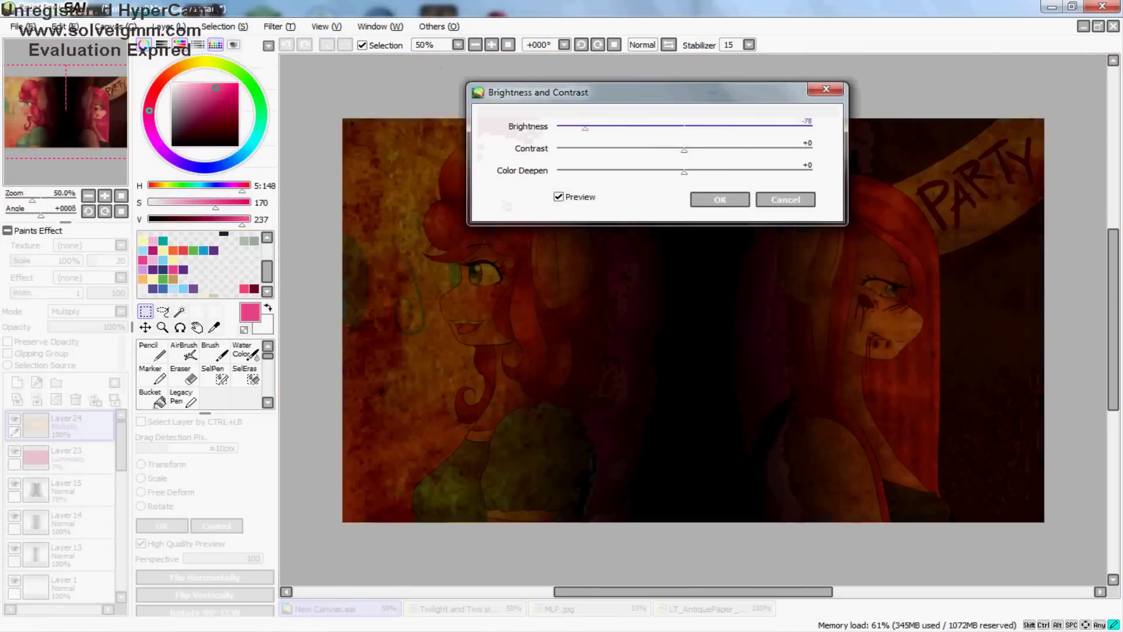
{"action": "key", "text": "Escape"}
Step: Desaturate the paper texture to grey with Hue and Saturation and lower its layer's opacity to 30%
{"action": "left_click", "coordinate": [279, 27]}
{"action": "left_click", "coordinate": [316, 44]}
{"action": "key", "text": "Escape"}
{"action": "left_click_drag", "start_coordinate": [123, 326], "coordinate": [69, 327]}
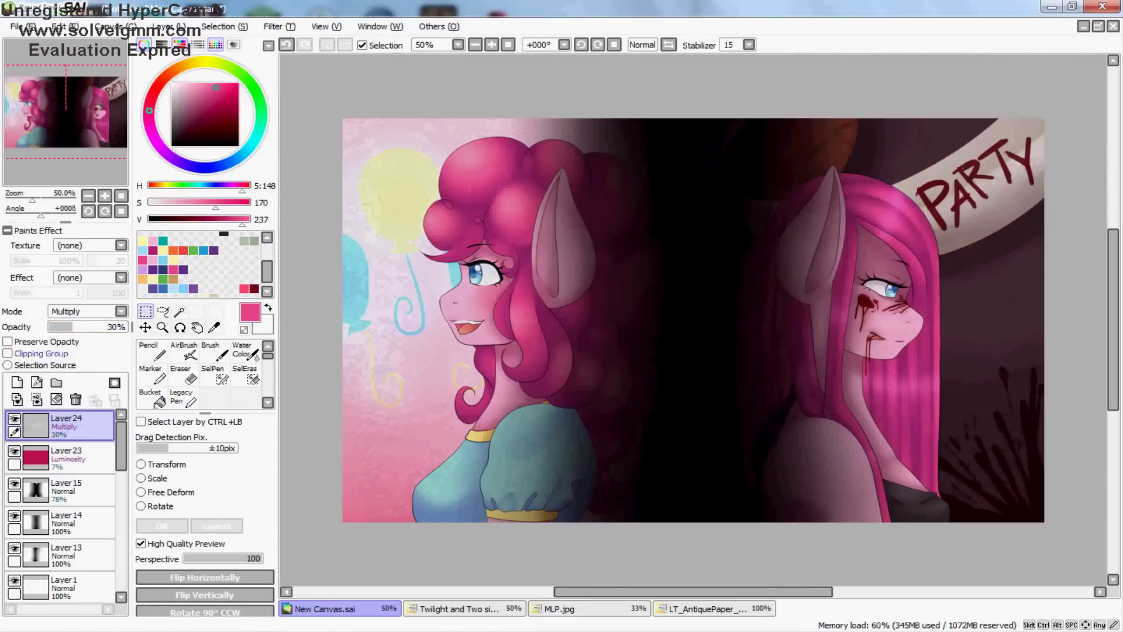
{"action": "key", "text": "h"}
{"action": "key", "text": "h"}
Step: Paste a second grey paper texture over the picture, set it to Multiply at 49% opacity, and erase part of it
{"action": "left_click", "coordinate": [59, 26]}
{"action": "left_click", "coordinate": [77, 107]}
{"action": "left_click", "coordinate": [85, 312]}
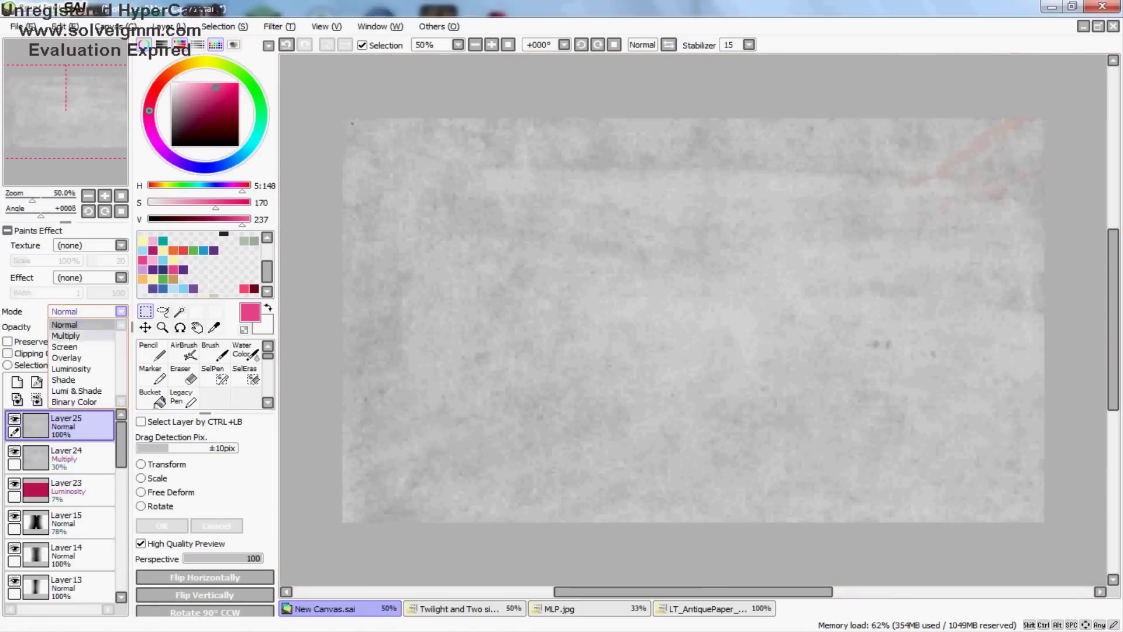
{"action": "left_click", "coordinate": [66, 335]}
{"action": "mouse_move", "coordinate": [122, 326]}
{"action": "left_mouse_down"}
{"action": "mouse_move", "coordinate": [74, 326]}
{"action": "mouse_move", "coordinate": [87, 326]}
{"action": "left_mouse_up"}
{"action": "key", "text": "e"}
Step: Handwrite the artist's signature in white over the dark centre with the size 2.4 Pen on a new linework layer
{"action": "left_click", "coordinate": [36, 383]}
{"action": "scroll", "coordinate": [693, 322], "scroll_direction": "up", "scroll_amount": 4}
{"action": "left_click_drag", "start_coordinate": [546, 250], "coordinate": [461, 431]}
{"action": "left_click_drag", "start_coordinate": [433, 354], "coordinate": [564, 334]}
{"action": "left_click_drag", "start_coordinate": [606, 263], "coordinate": [529, 408]}
{"action": "left_click_drag", "start_coordinate": [588, 339], "coordinate": [564, 403]}
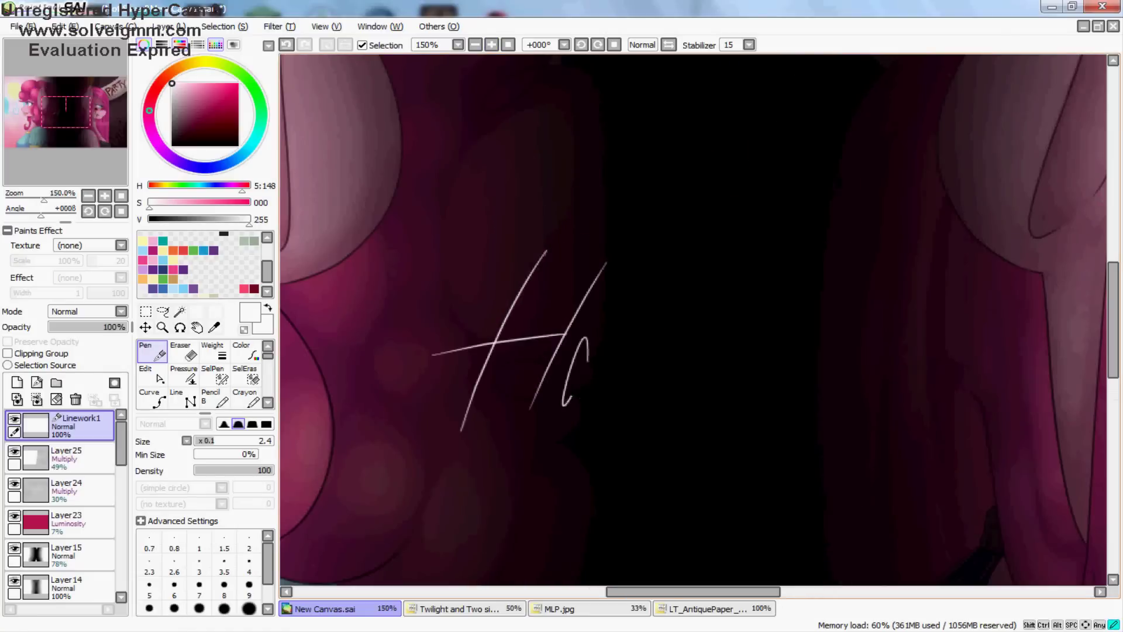
{"action": "left_click_drag", "start_coordinate": [729, 373], "coordinate": [415, 374]}
{"action": "left_click_drag", "start_coordinate": [637, 301], "coordinate": [644, 316]}
Step: Shrink the signature, place it in the lower corner over the blood splatters, and set its layer to 44% opacity
{"action": "scroll", "coordinate": [693, 322], "scroll_direction": "down", "scroll_amount": 3}
{"action": "key", "text": "ctrl+t"}
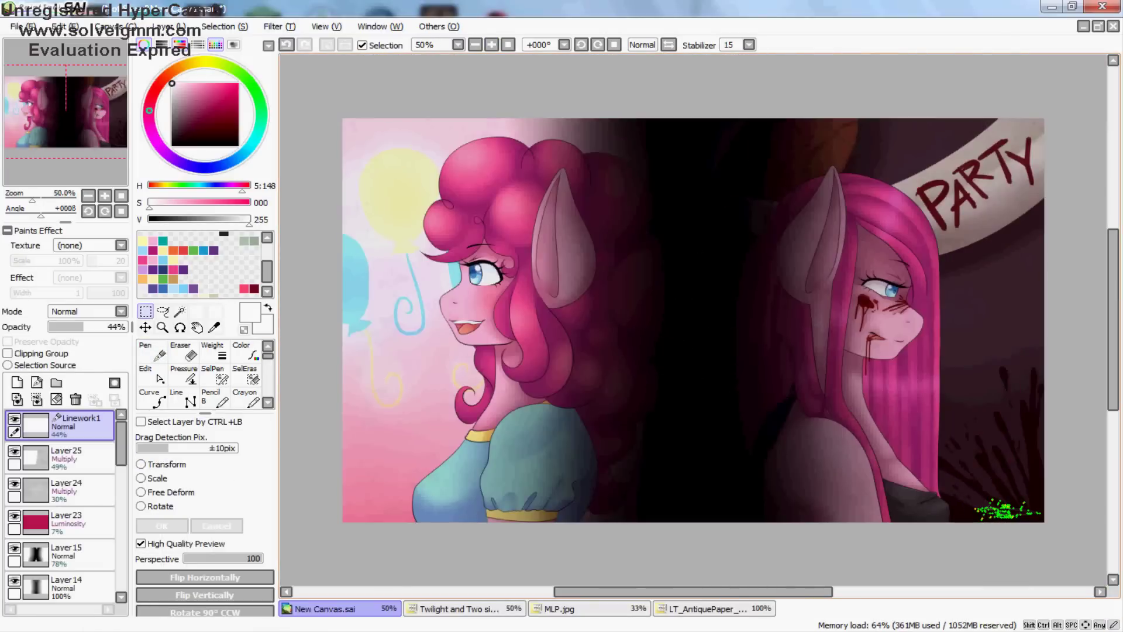
{"action": "key", "text": "Return"}
{"action": "left_click", "coordinate": [76, 520]}
{"action": "left_click", "coordinate": [77, 424], "text": "ctrl"}
{"action": "left_click_drag", "start_coordinate": [76, 424], "coordinate": [76, 529]}
Step: Touch up the background layer behind the curly-haired pony with a sampled pale pink using Water Color at size 120
{"action": "left_click", "coordinate": [65, 585]}
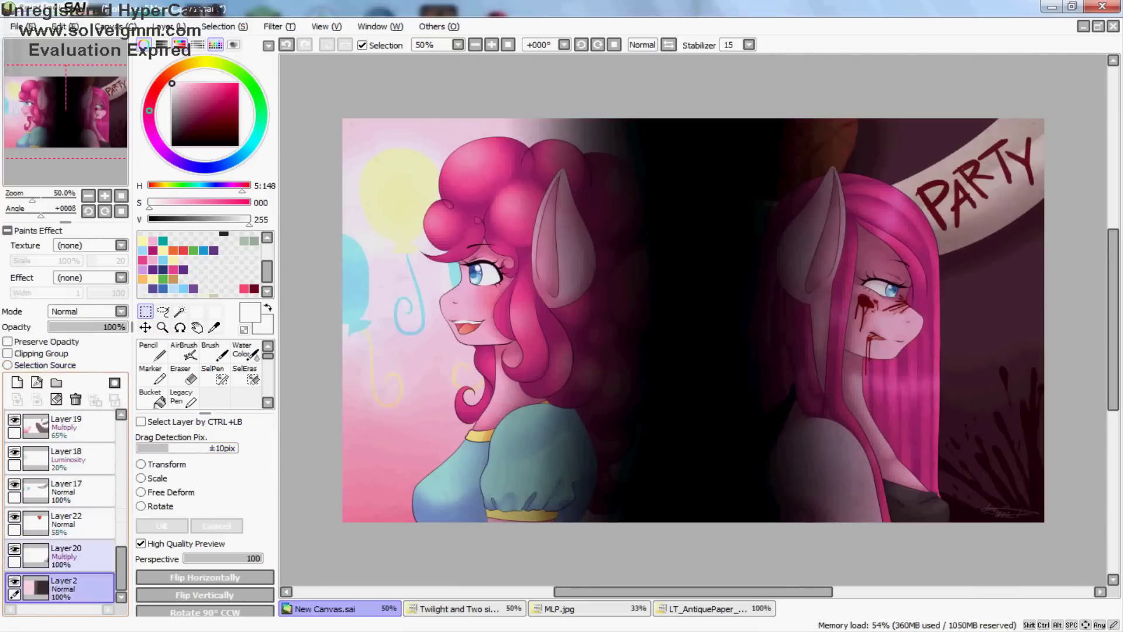
{"action": "left_click", "coordinate": [151, 351]}
{"action": "left_click", "coordinate": [552, 136], "text": "alt"}
{"action": "key", "text": "c"}
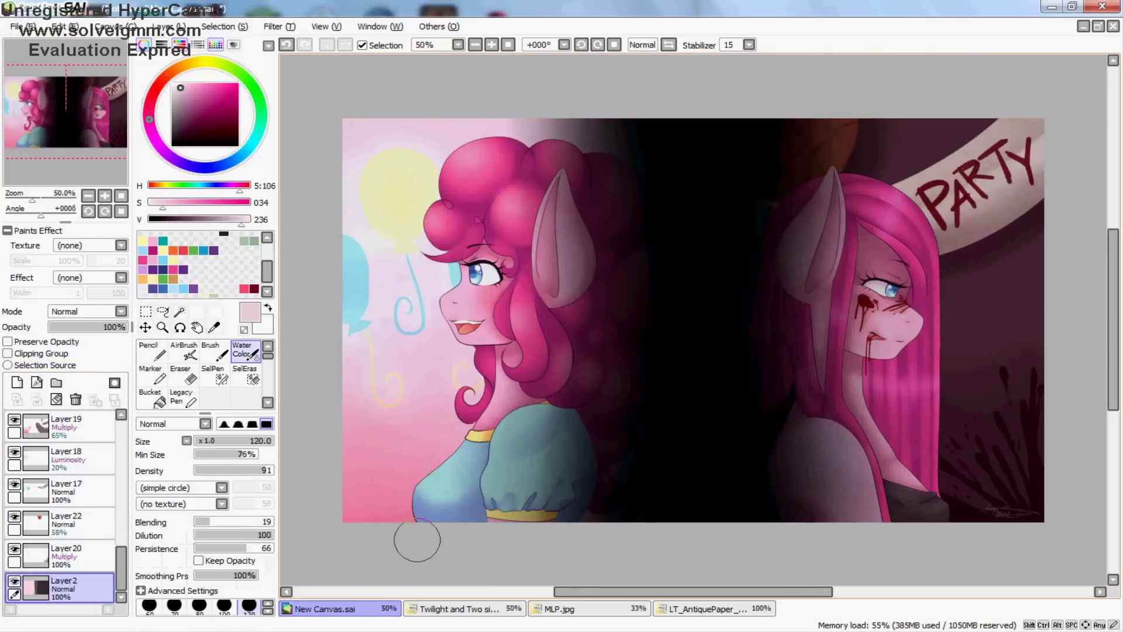